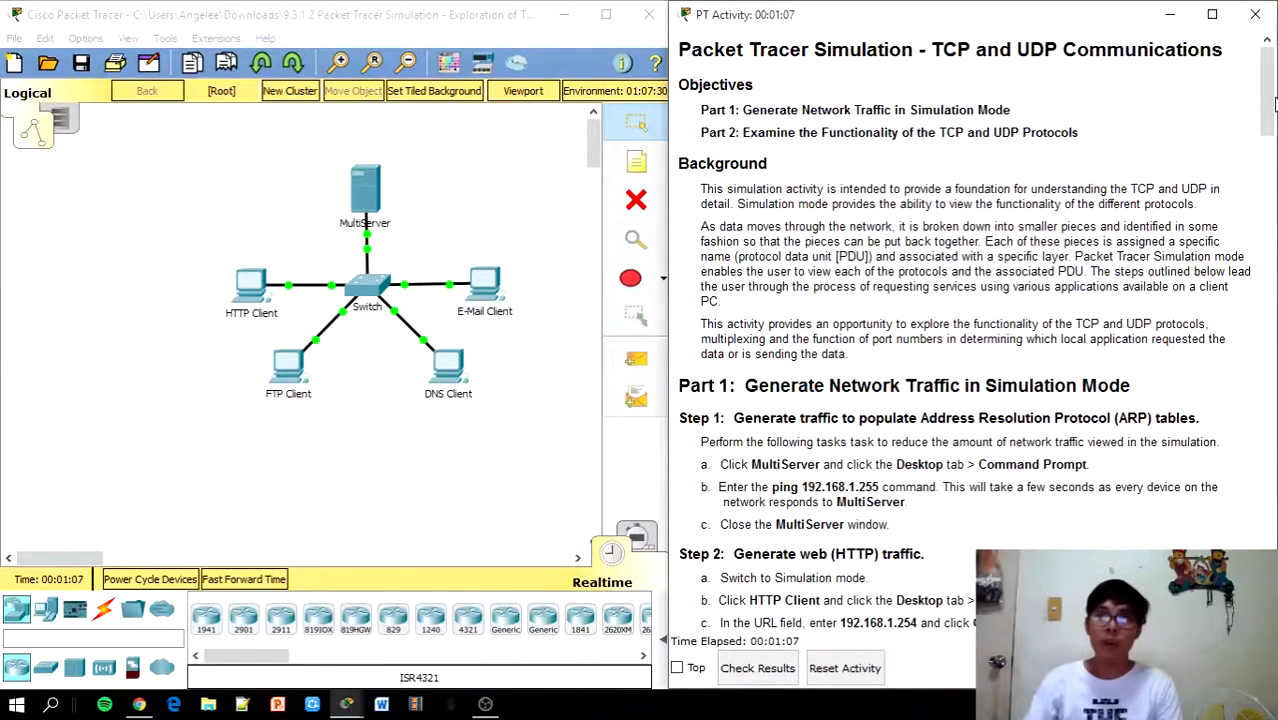
Step: Open the Command Prompt on the MultiServer and move its window clear of the activity instructions
{"action": "left_click_drag", "start_coordinate": [1270, 100], "coordinate": [1270, 115]}
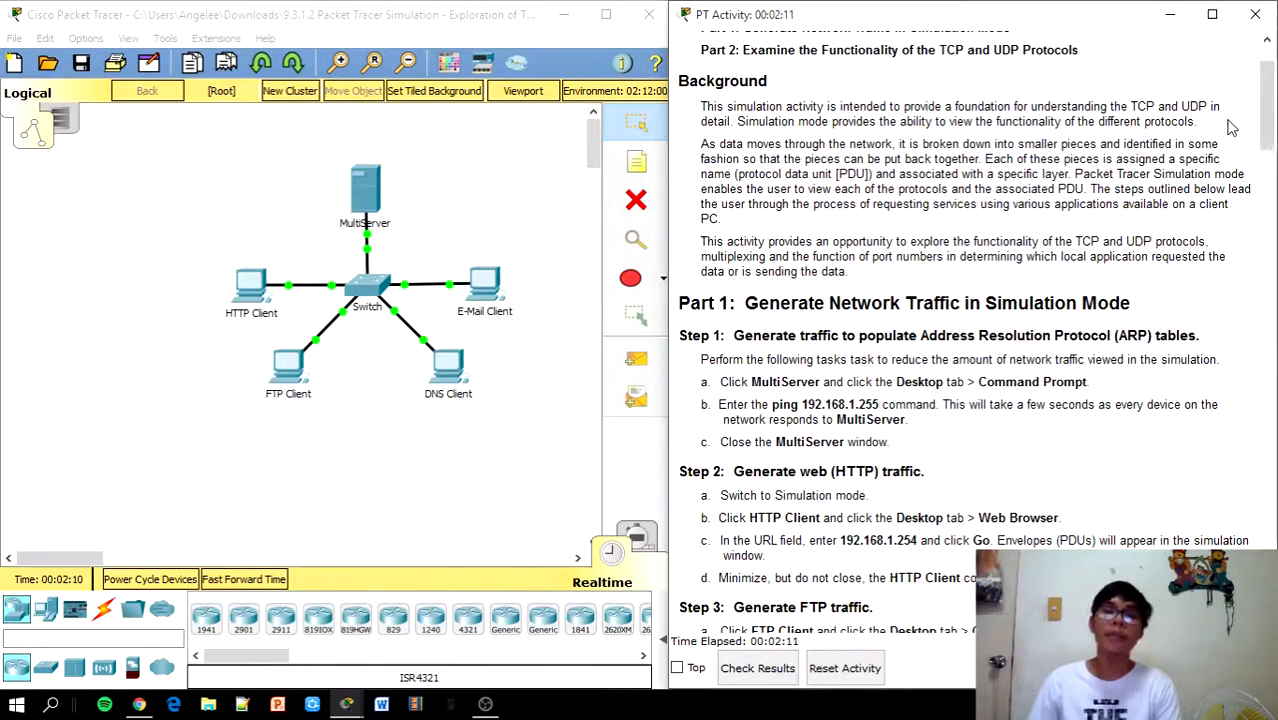
{"action": "left_click_drag", "start_coordinate": [1275, 107], "coordinate": [1266, 161]}
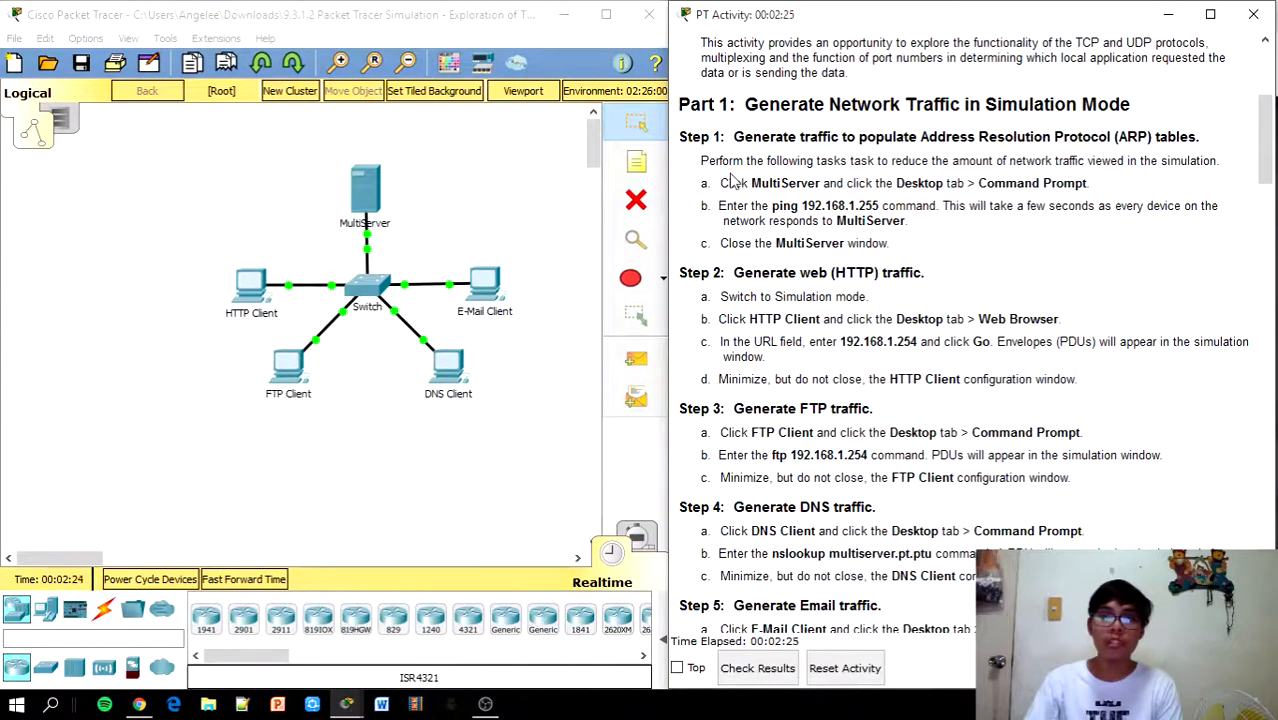
{"action": "left_click", "coordinate": [368, 198]}
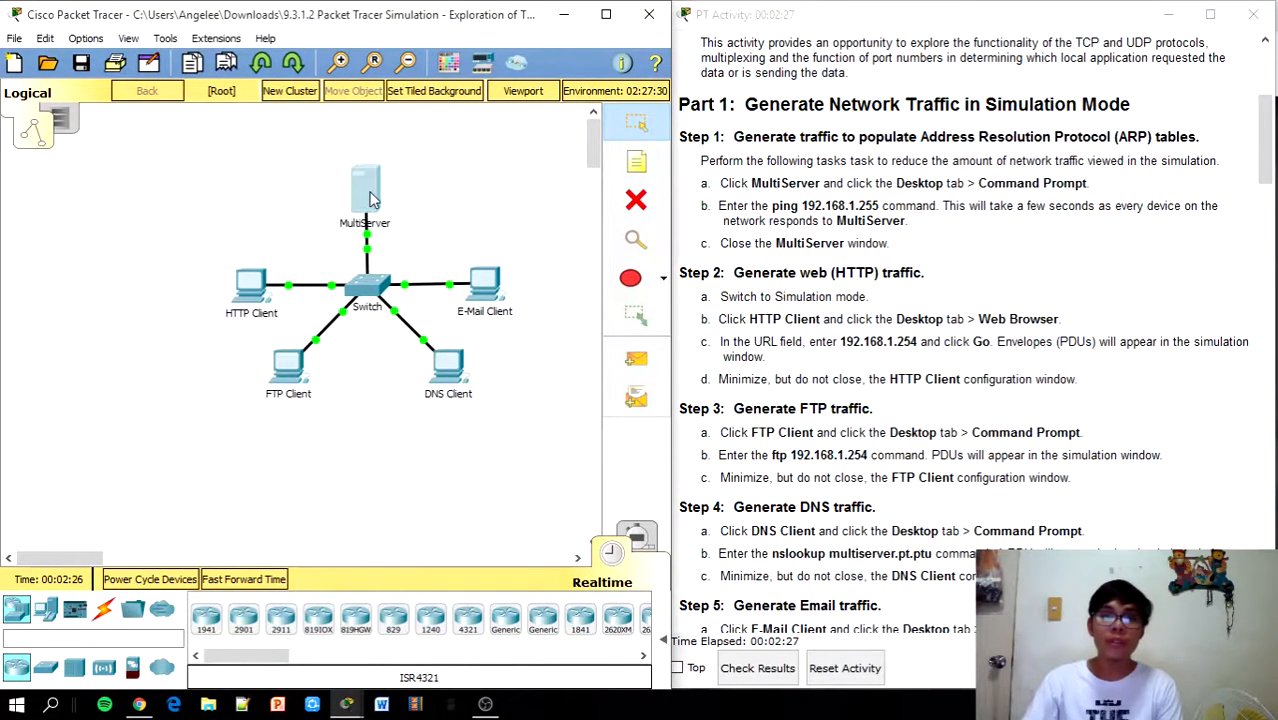
{"action": "left_click", "coordinate": [430, 128]}
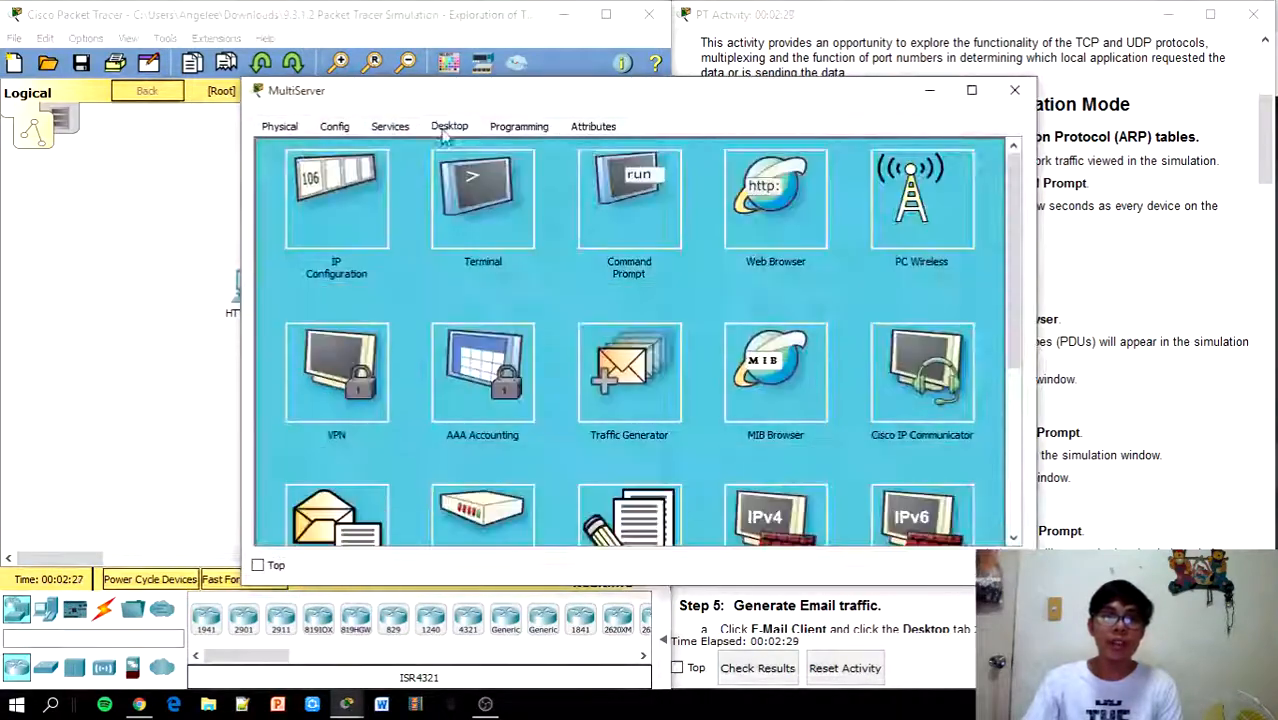
{"action": "left_click", "coordinate": [632, 190]}
{"action": "left_click_drag", "start_coordinate": [762, 103], "coordinate": [402, 129]}
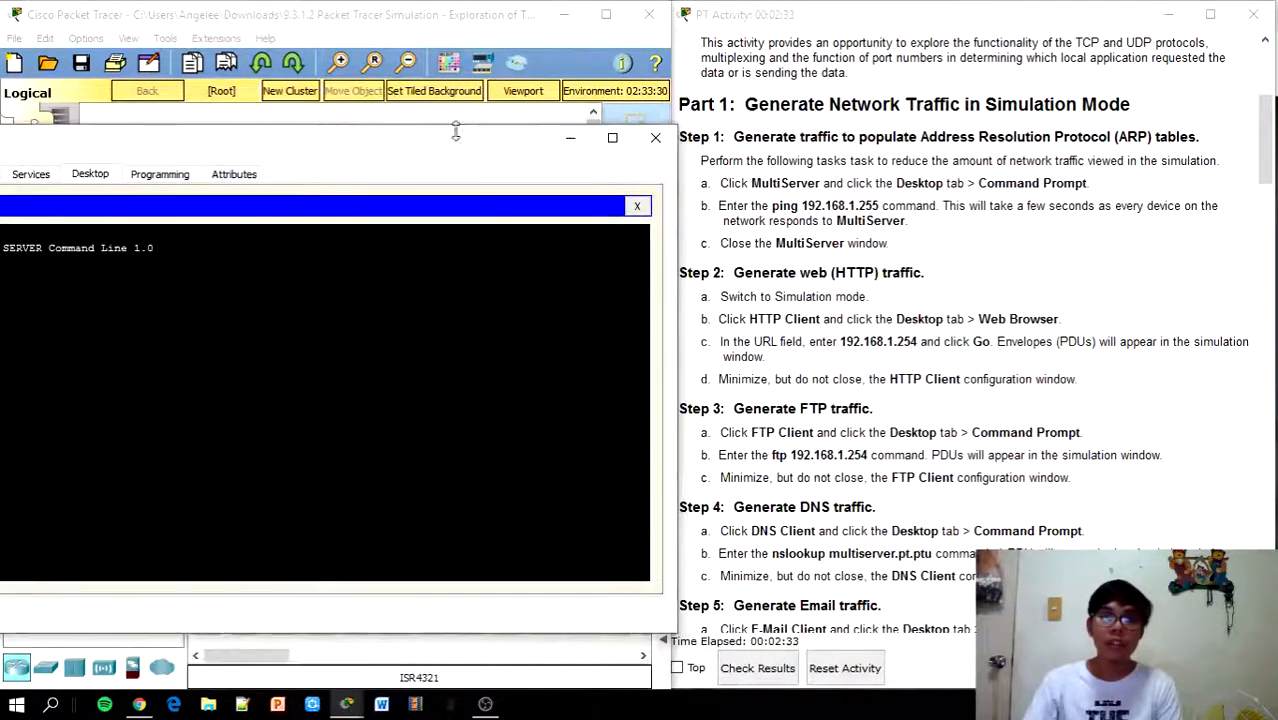
Step: Copy the ping 192.168.1.255 command from the instructions and run it in the MultiServer's Command Prompt
{"action": "left_click_drag", "start_coordinate": [879, 208], "coordinate": [775, 207]}
{"action": "key", "text": "ctrl+c"}
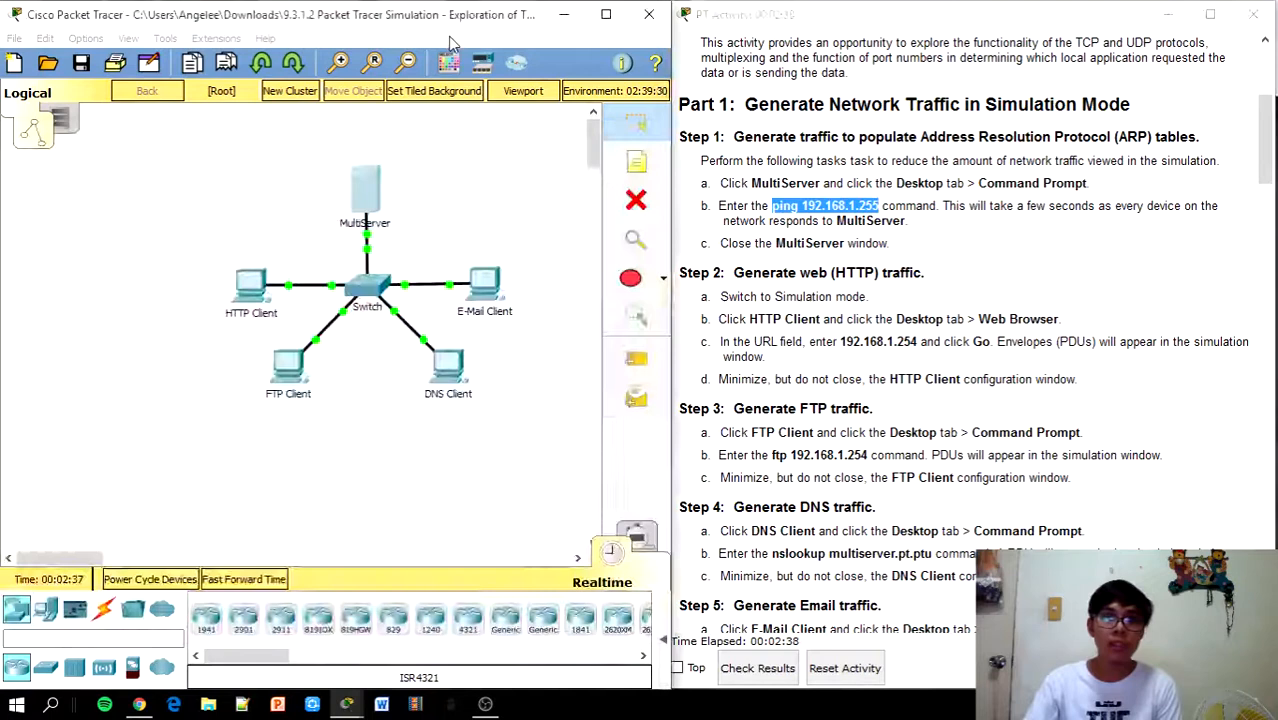
{"action": "left_click", "coordinate": [448, 37]}
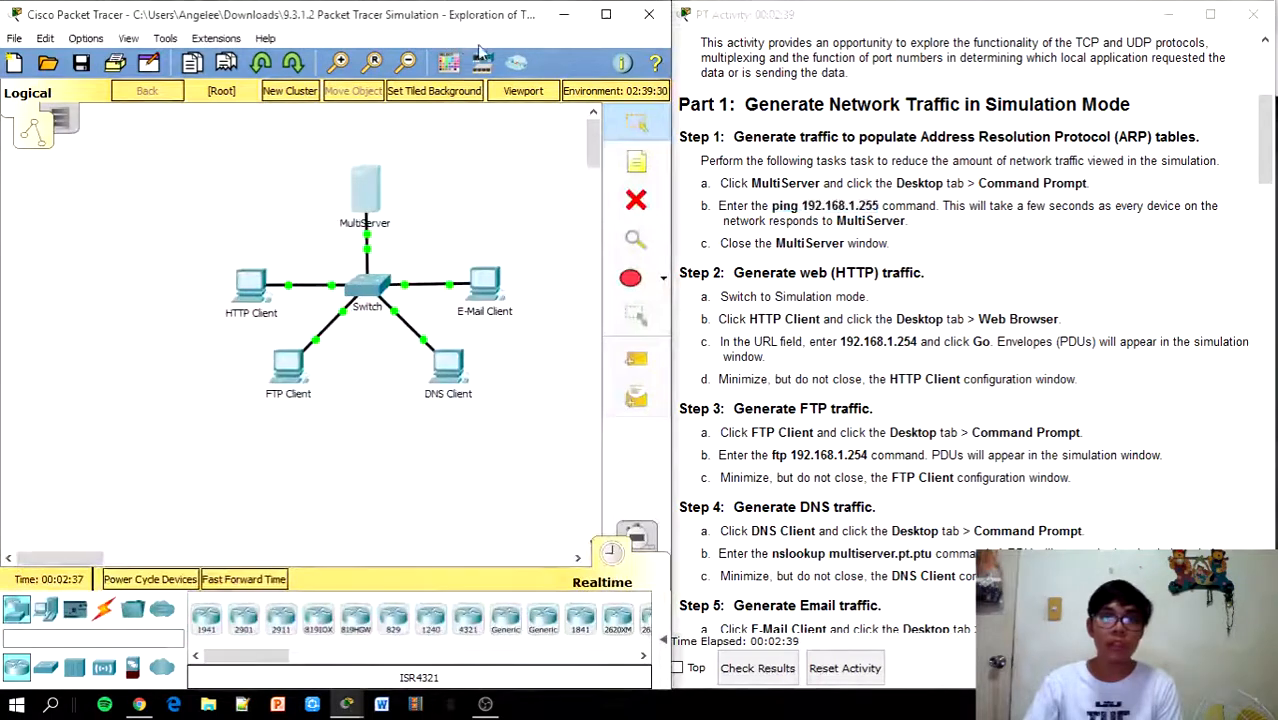
{"action": "left_click", "coordinate": [360, 205]}
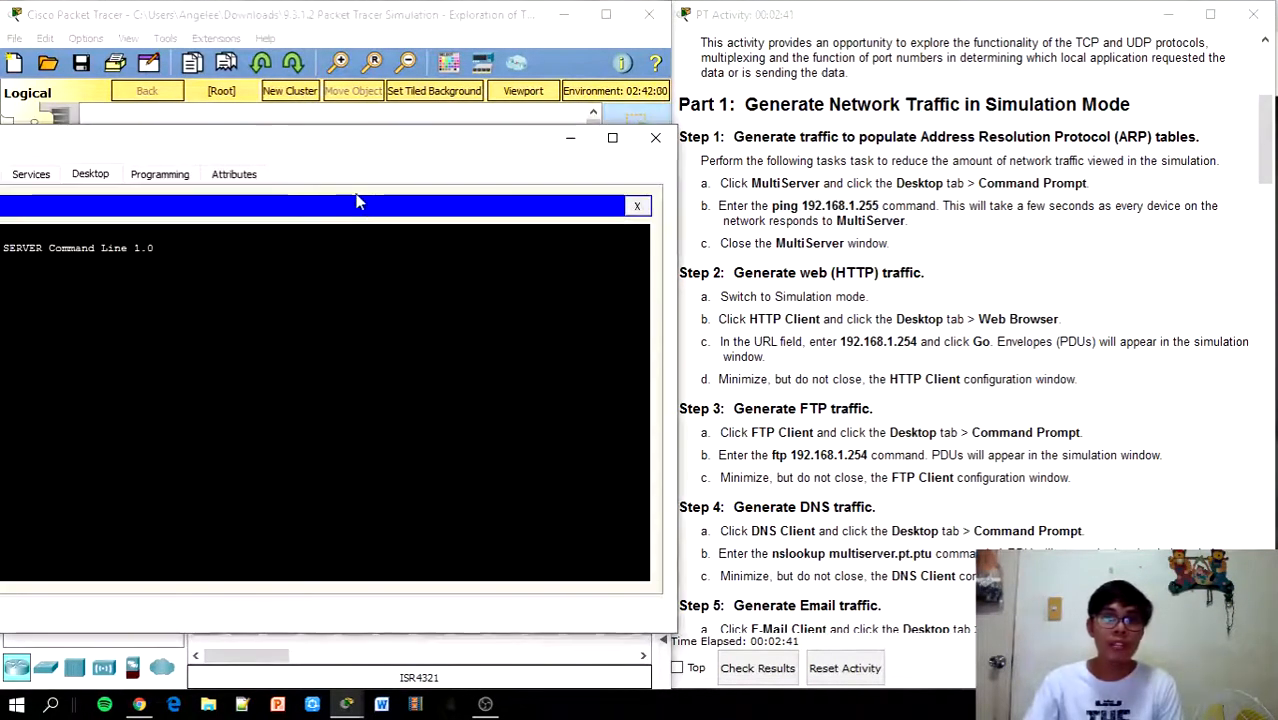
{"action": "left_click_drag", "start_coordinate": [348, 145], "coordinate": [592, 133]}
{"action": "right_click", "coordinate": [284, 284]}
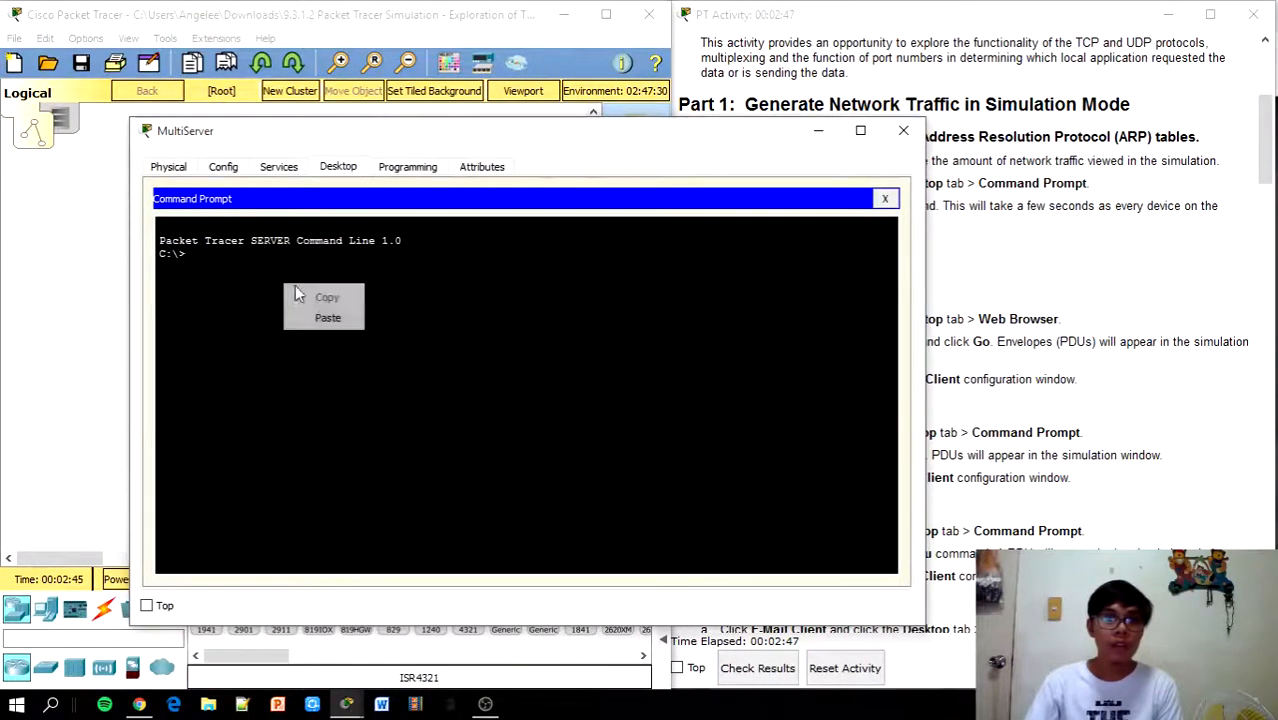
{"action": "left_click", "coordinate": [334, 318]}
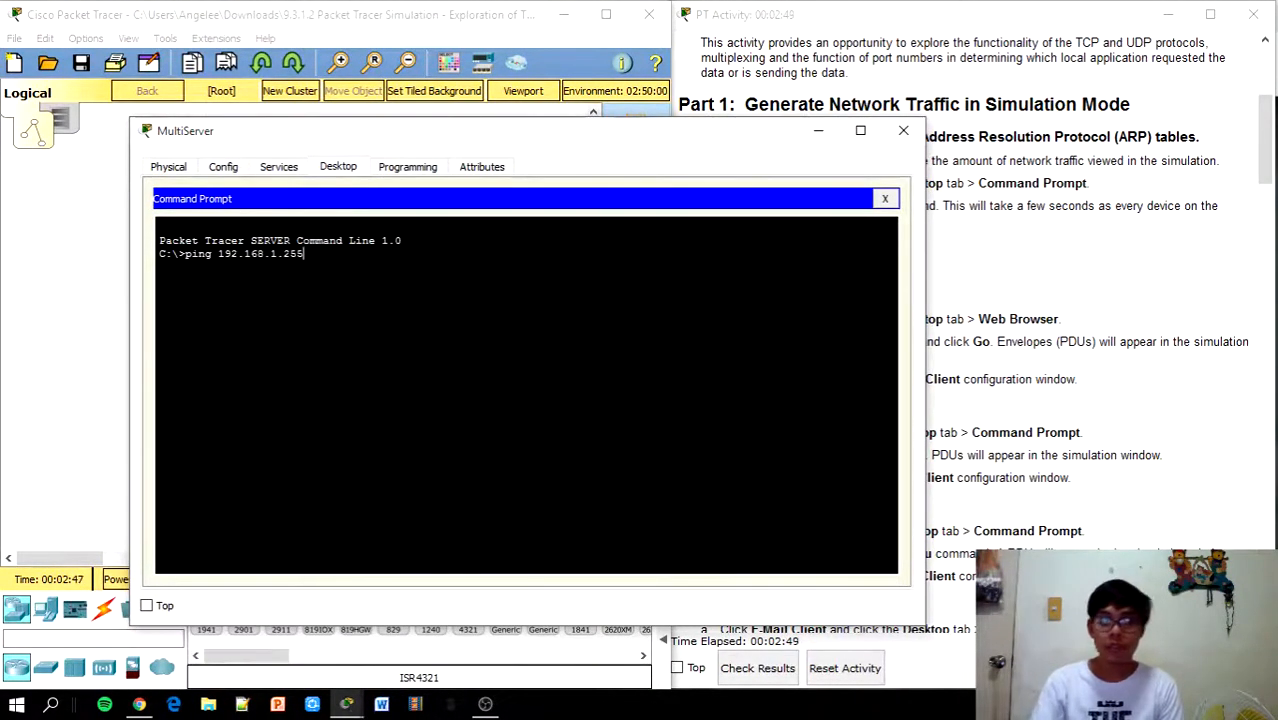
{"action": "key", "text": "Return"}
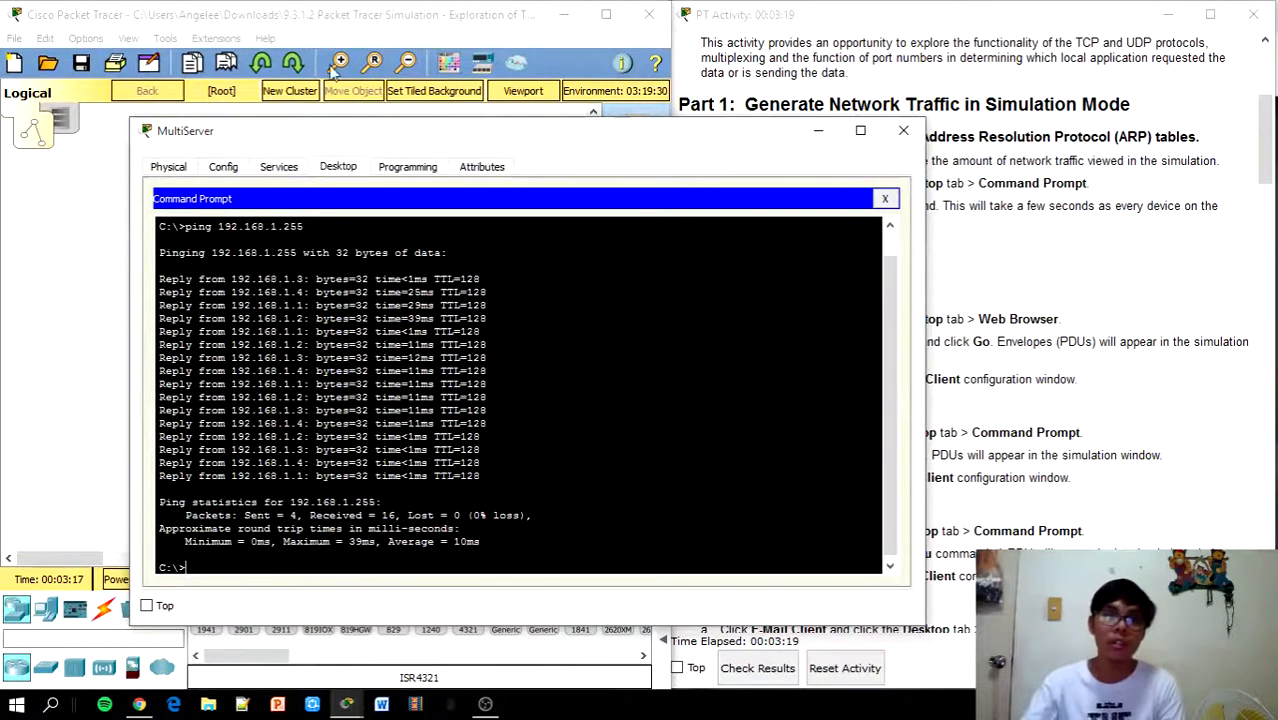
Step: Narrow the MultiServer window so the instructions can be read, and close it
{"action": "left_click_drag", "start_coordinate": [449, 133], "coordinate": [380, 130]}
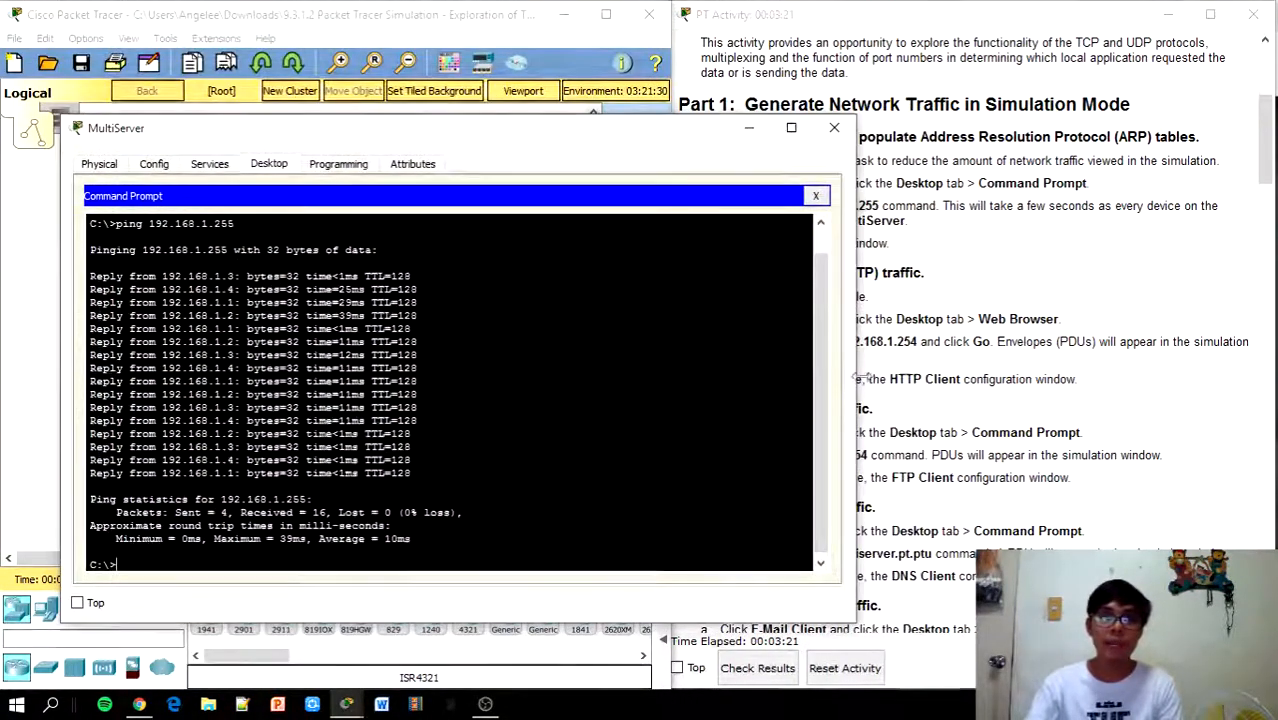
{"action": "left_click_drag", "start_coordinate": [858, 381], "coordinate": [547, 393]}
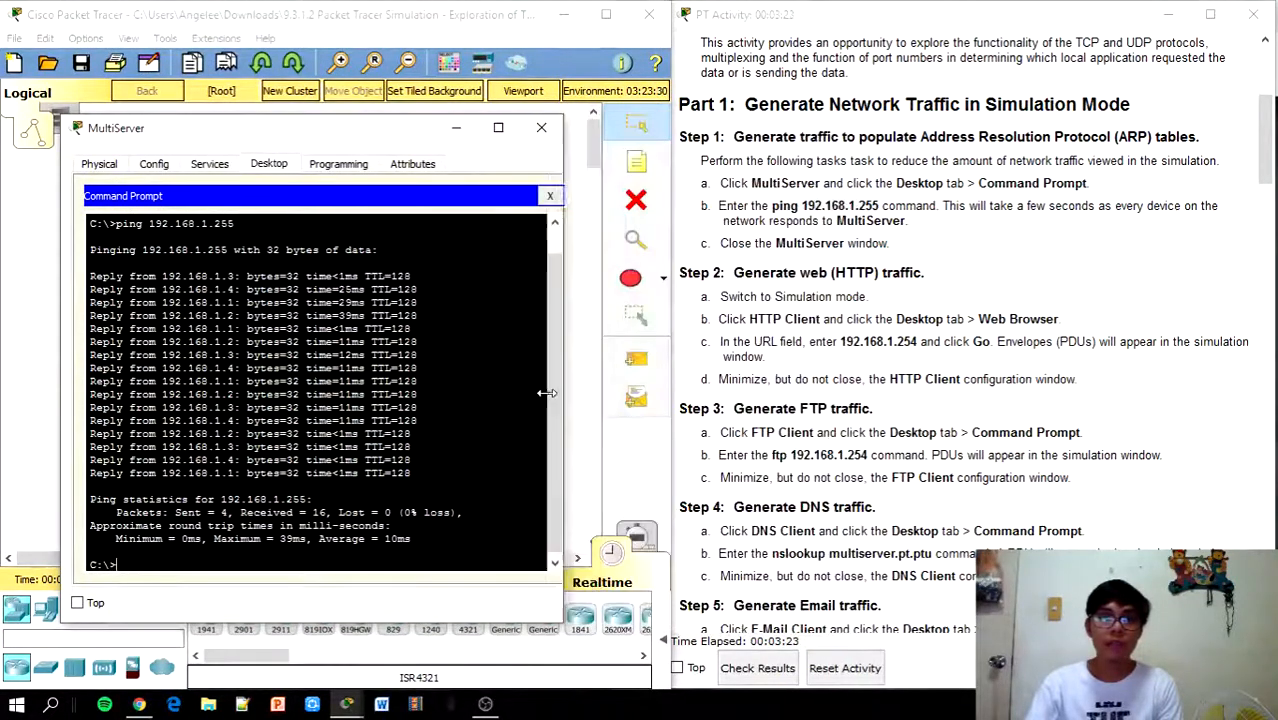
{"action": "left_click", "coordinate": [538, 133]}
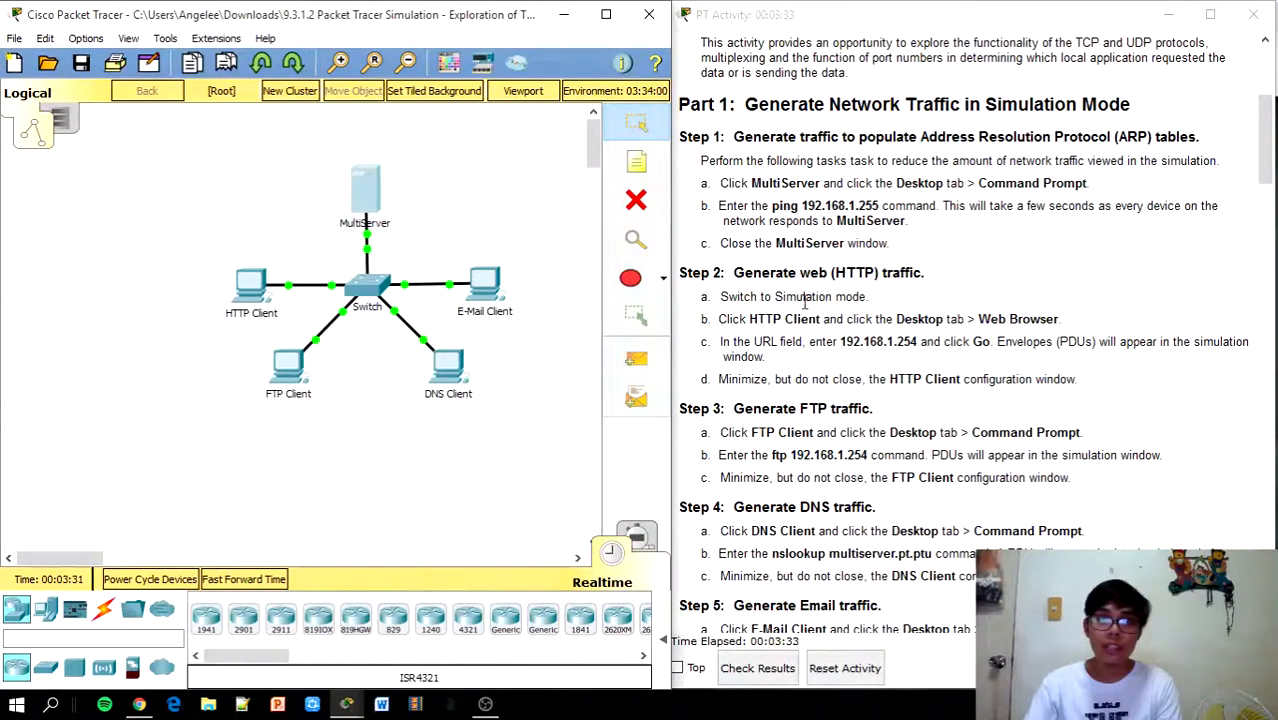
{"action": "left_click", "coordinate": [257, 274]}
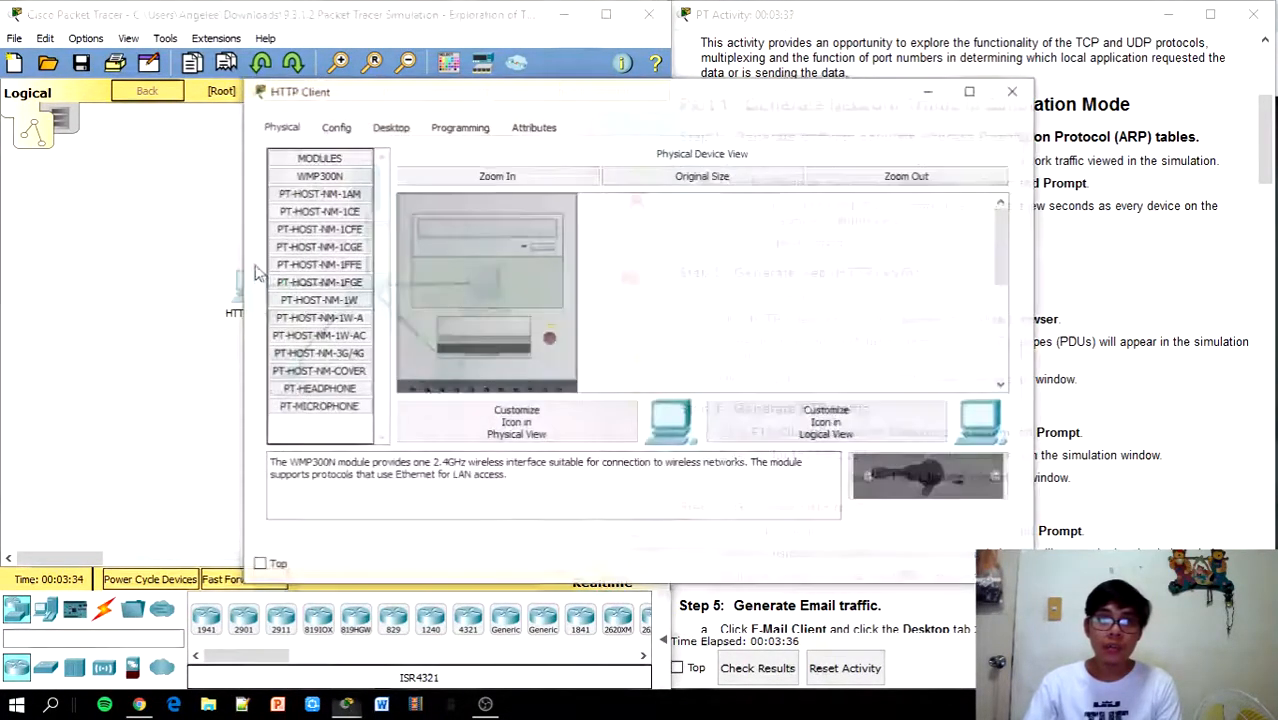
{"action": "left_click", "coordinate": [391, 128]}
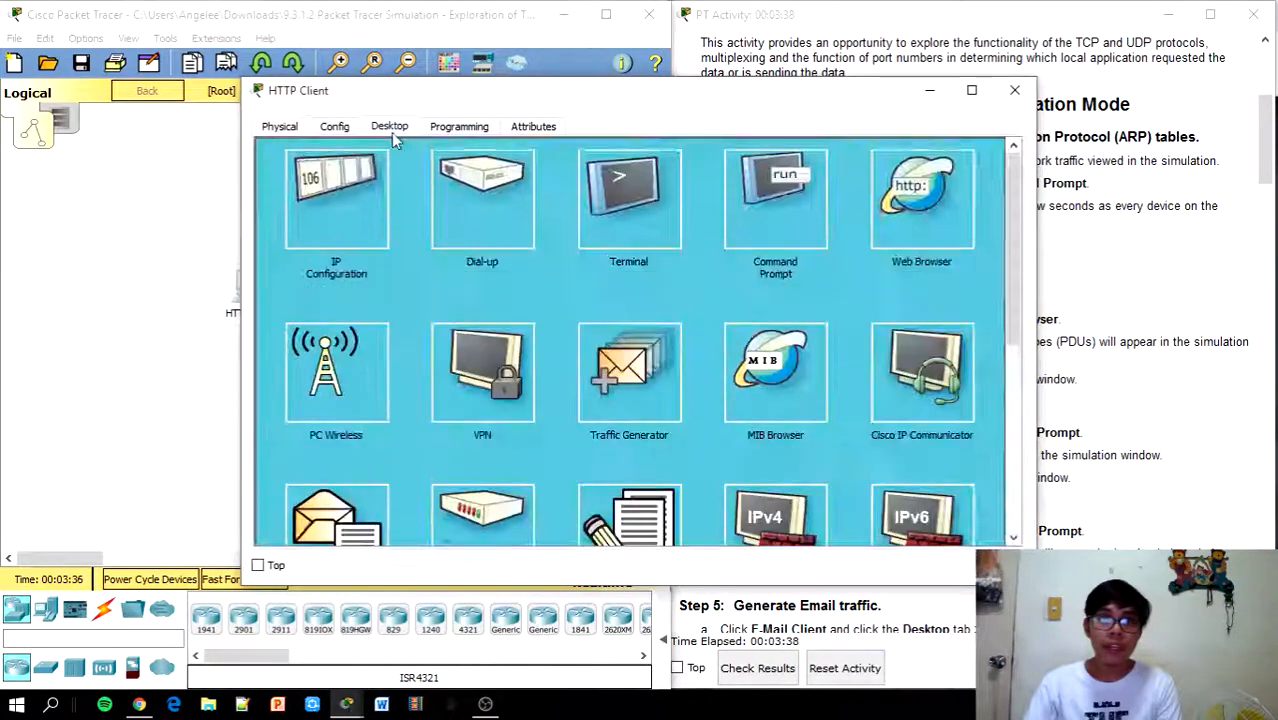
{"action": "left_click", "coordinate": [921, 207]}
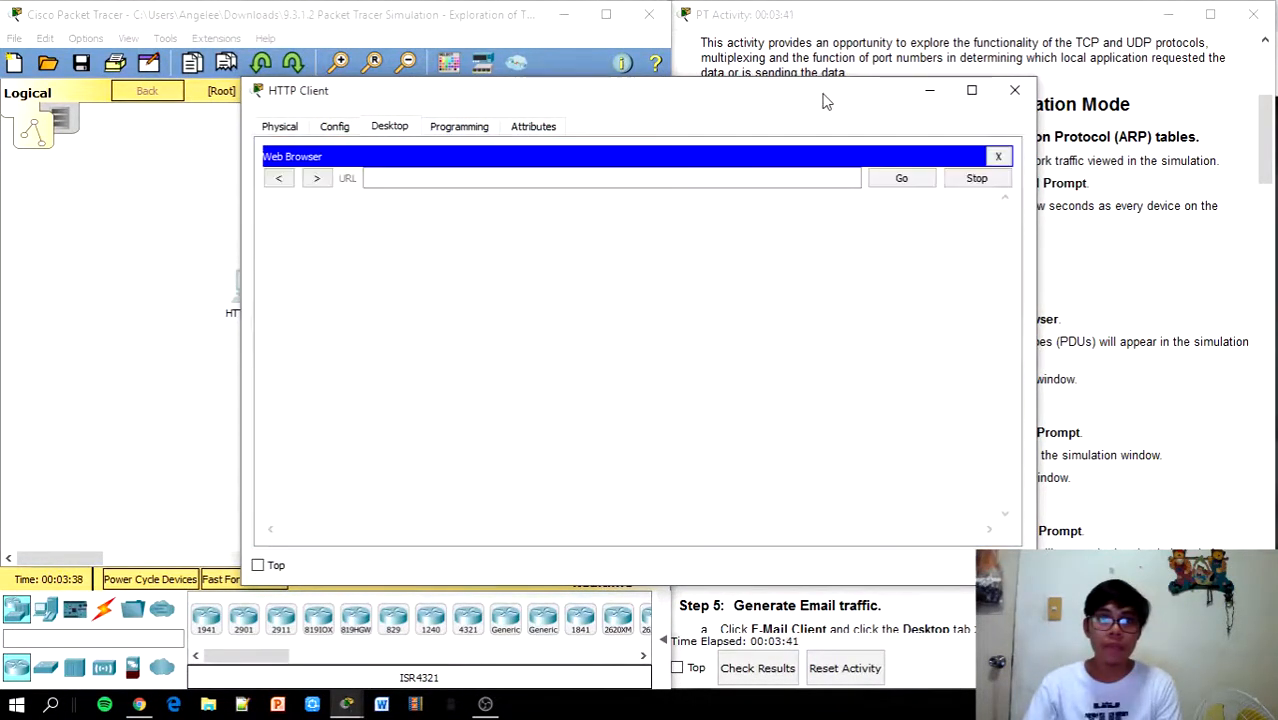
{"action": "left_click_drag", "start_coordinate": [817, 103], "coordinate": [466, 161]}
{"action": "left_click_drag", "start_coordinate": [840, 342], "coordinate": [908, 341]}
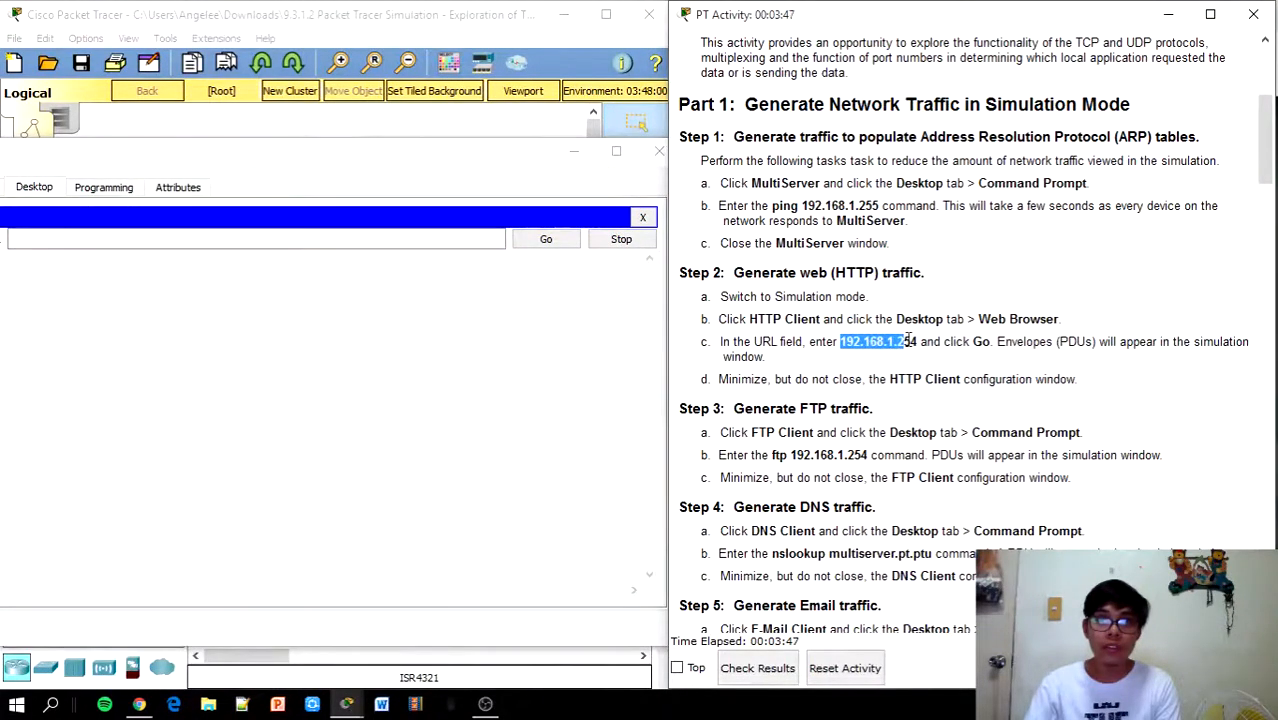
{"action": "left_click", "coordinate": [658, 151]}
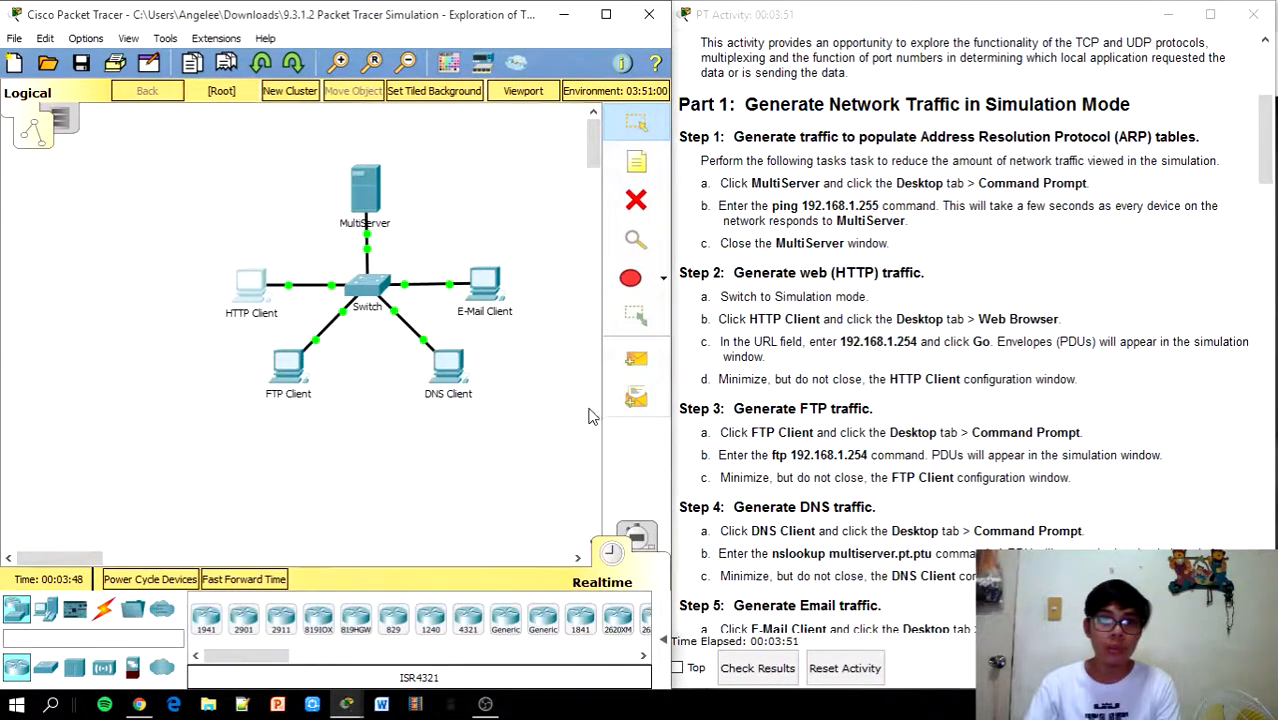
Step: Switch to Simulation mode and open the HTTP Client's Web Browser, placing its window clear of the instructions
{"action": "key", "text": "shift+s"}
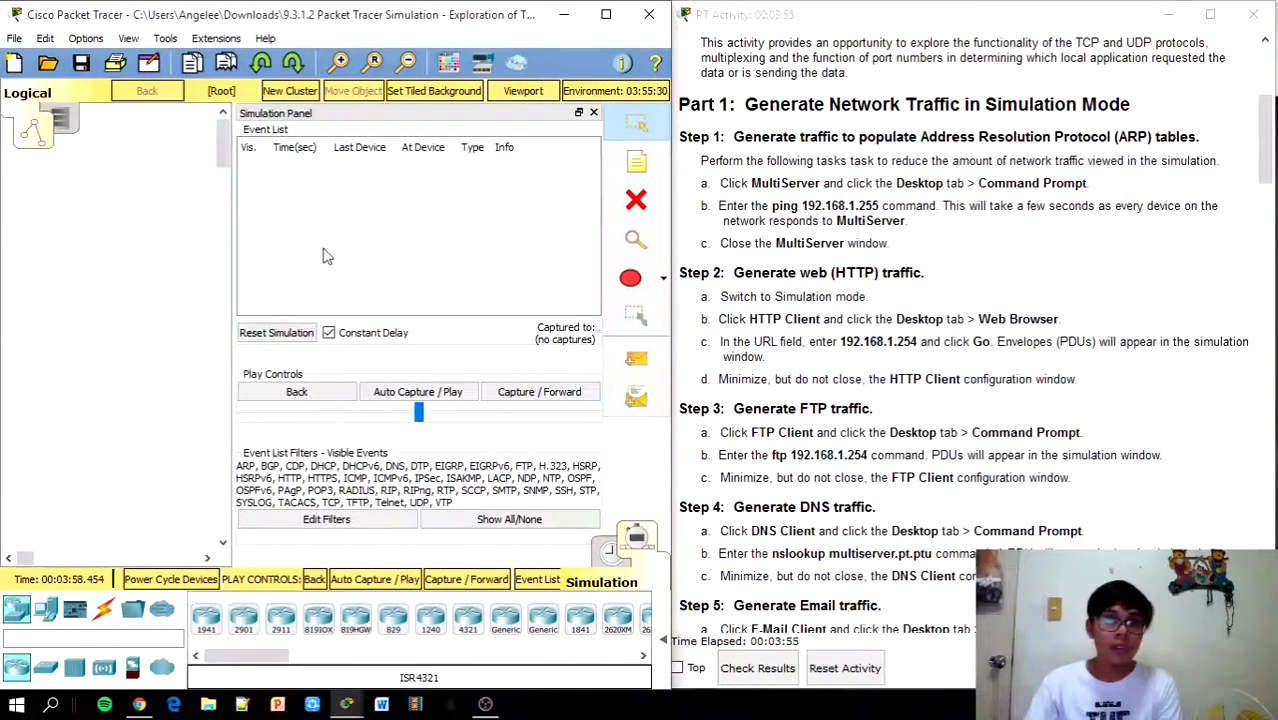
{"action": "left_click_drag", "start_coordinate": [36, 559], "coordinate": [35, 561]}
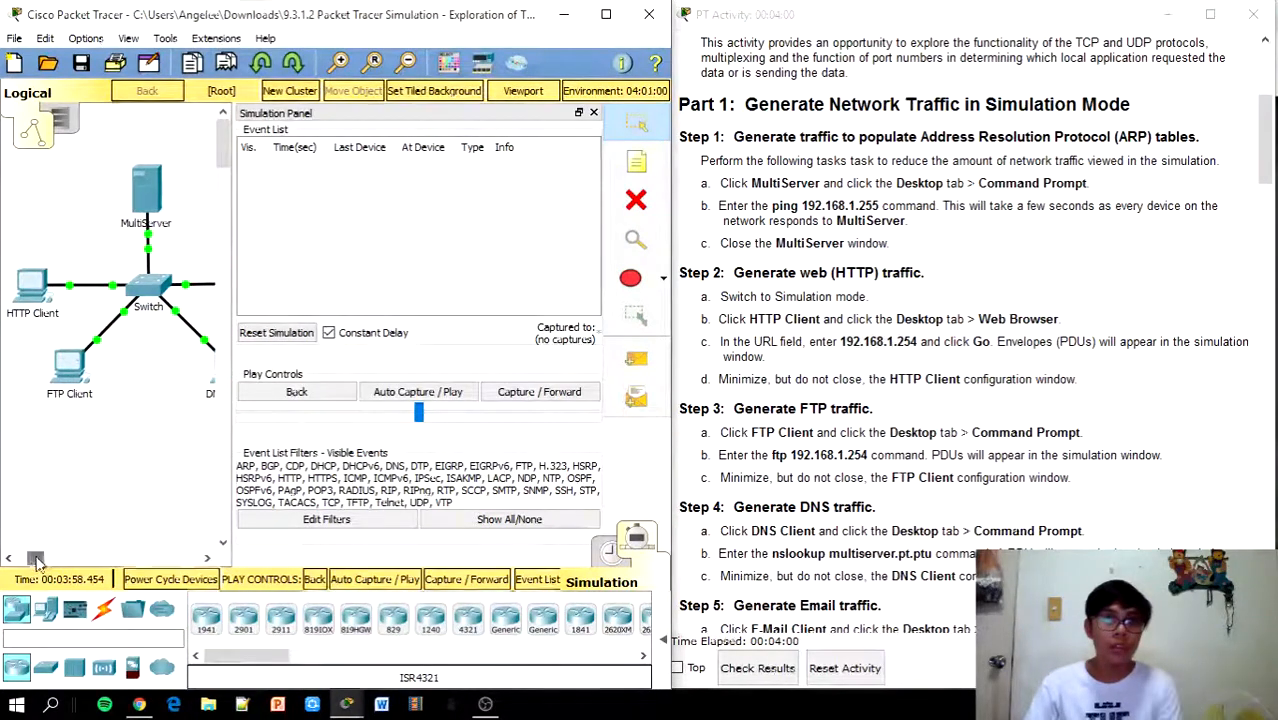
{"action": "left_click", "coordinate": [49, 305]}
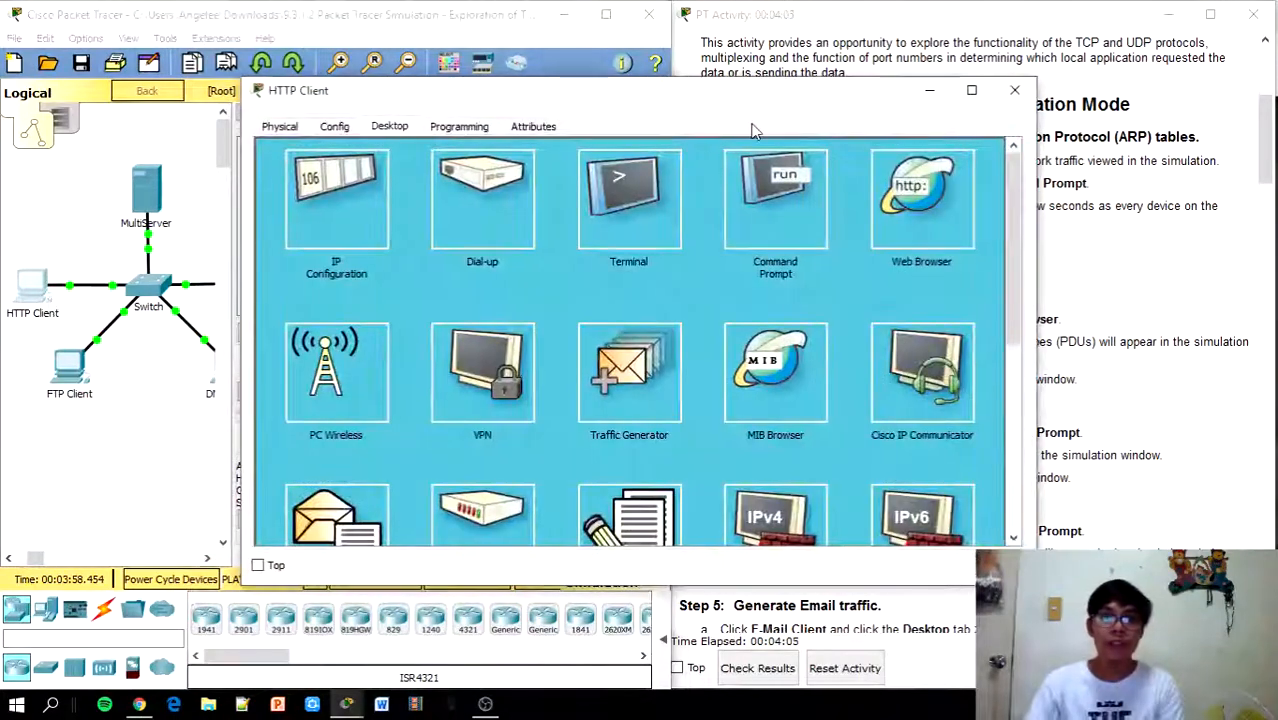
{"action": "left_click_drag", "start_coordinate": [838, 93], "coordinate": [523, 163]}
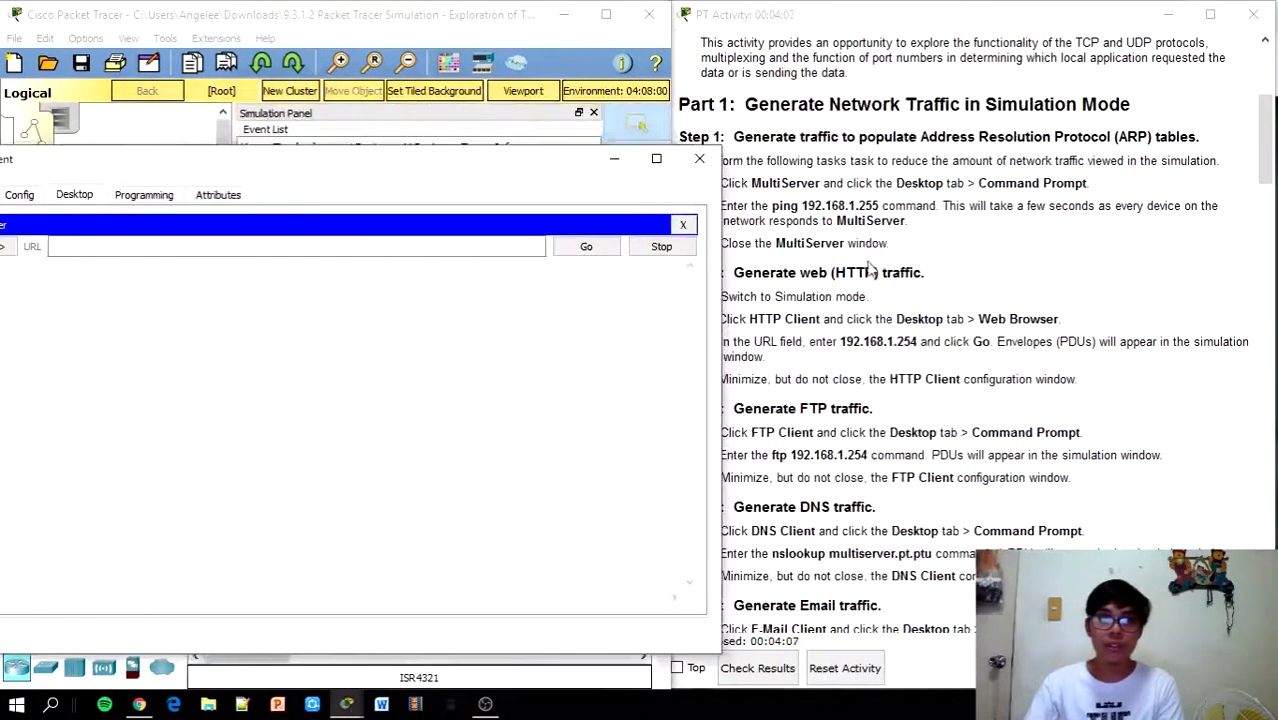
Step: Copy the address 192.168.1.254 from the instructions and request it in the HTTP Client's Web Browser
{"action": "left_click_drag", "start_coordinate": [841, 342], "coordinate": [912, 345]}
{"action": "key", "text": "ctrl+c"}
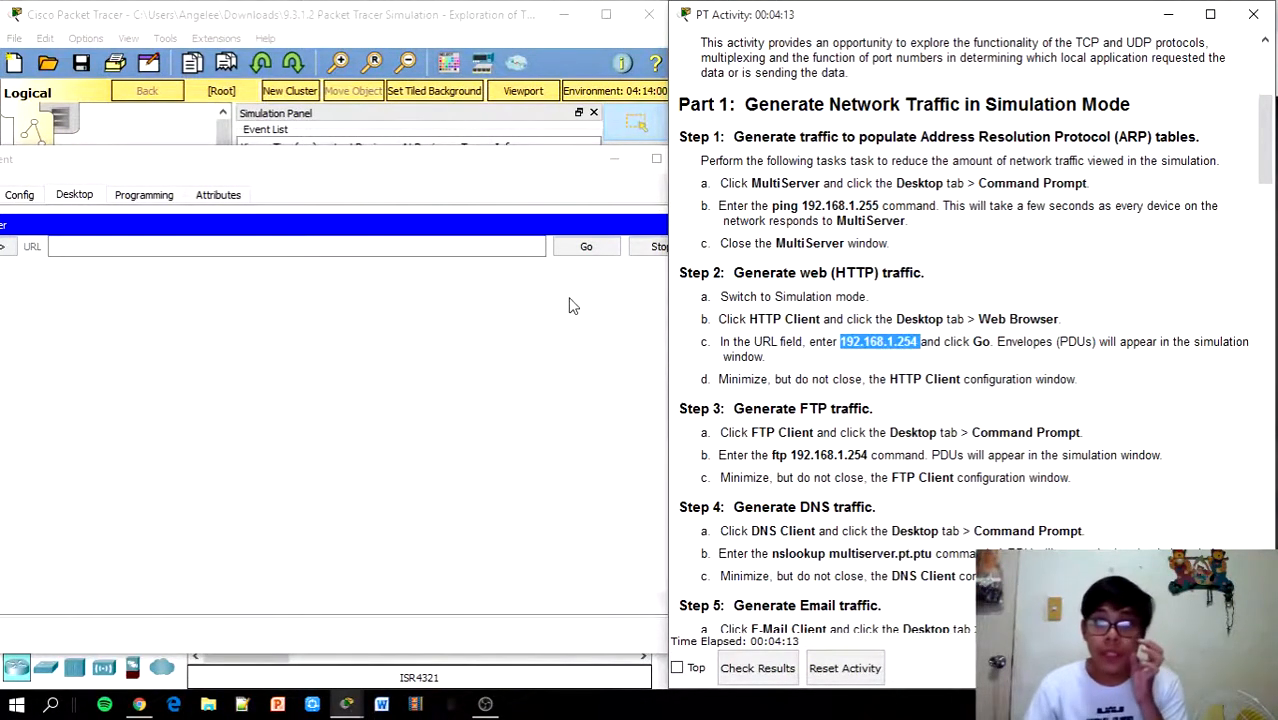
{"action": "left_click", "coordinate": [314, 245]}
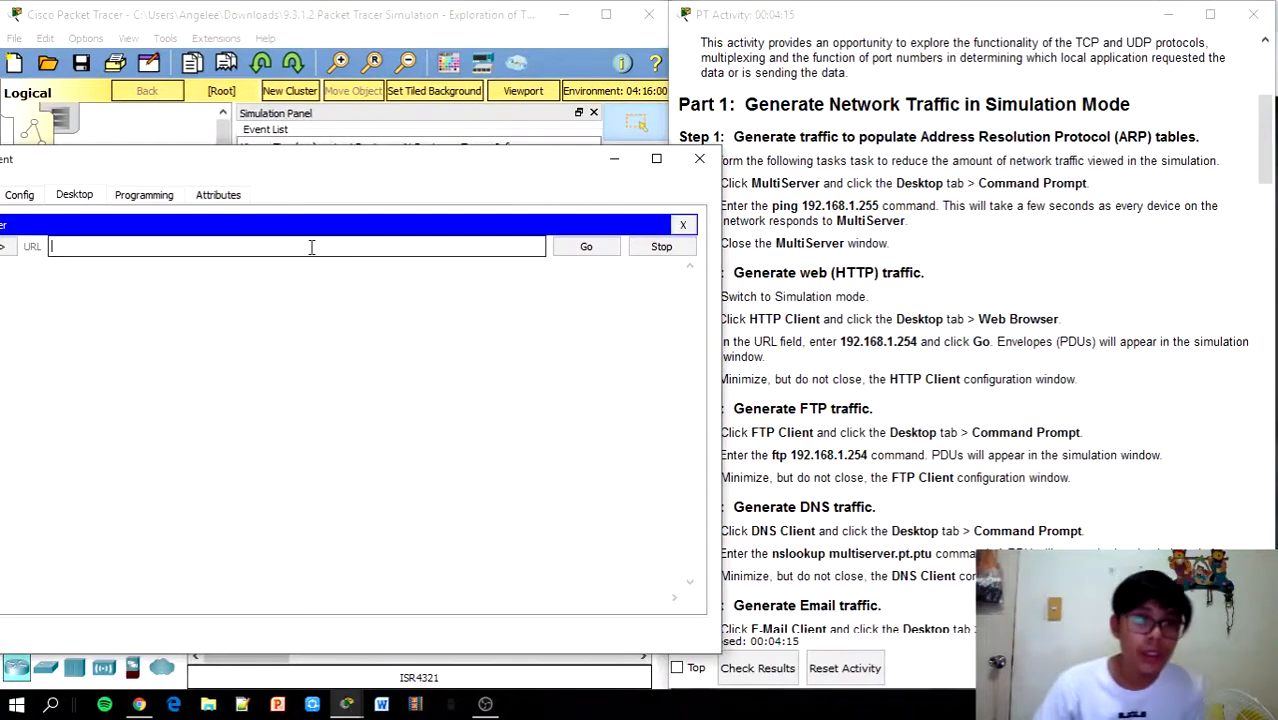
{"action": "key", "text": "ctrl+v"}
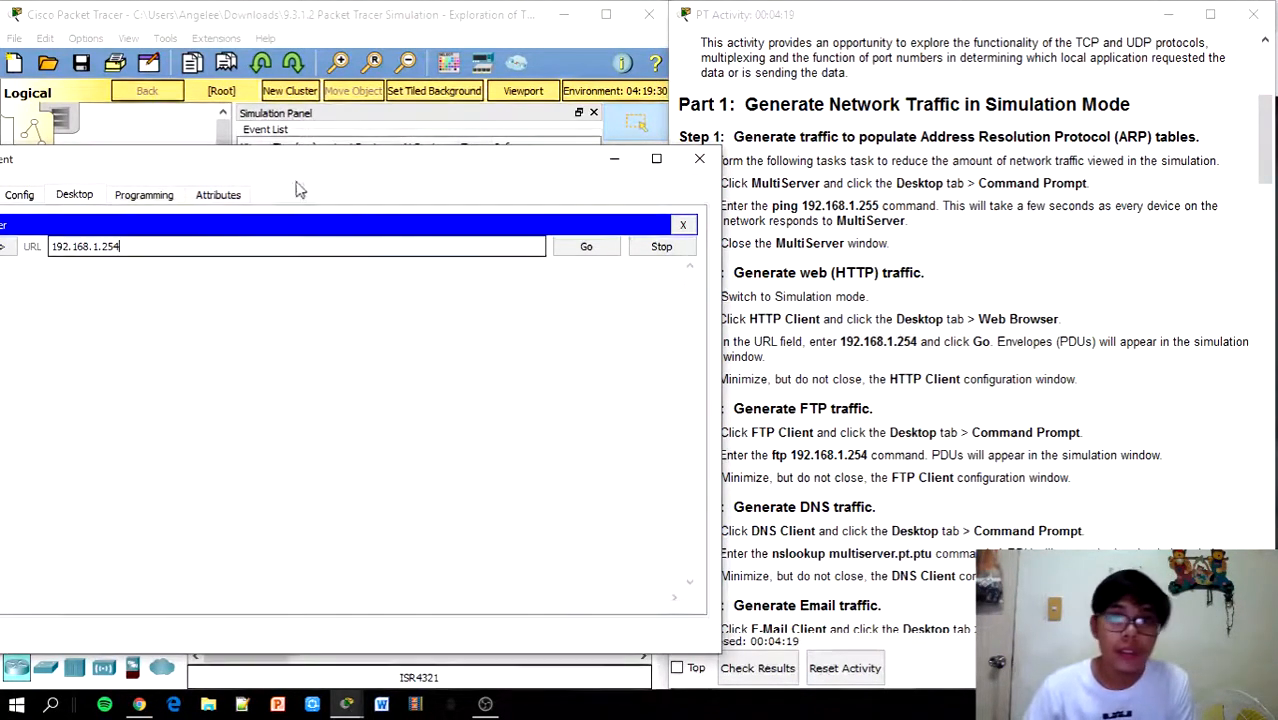
{"action": "left_click", "coordinate": [586, 247]}
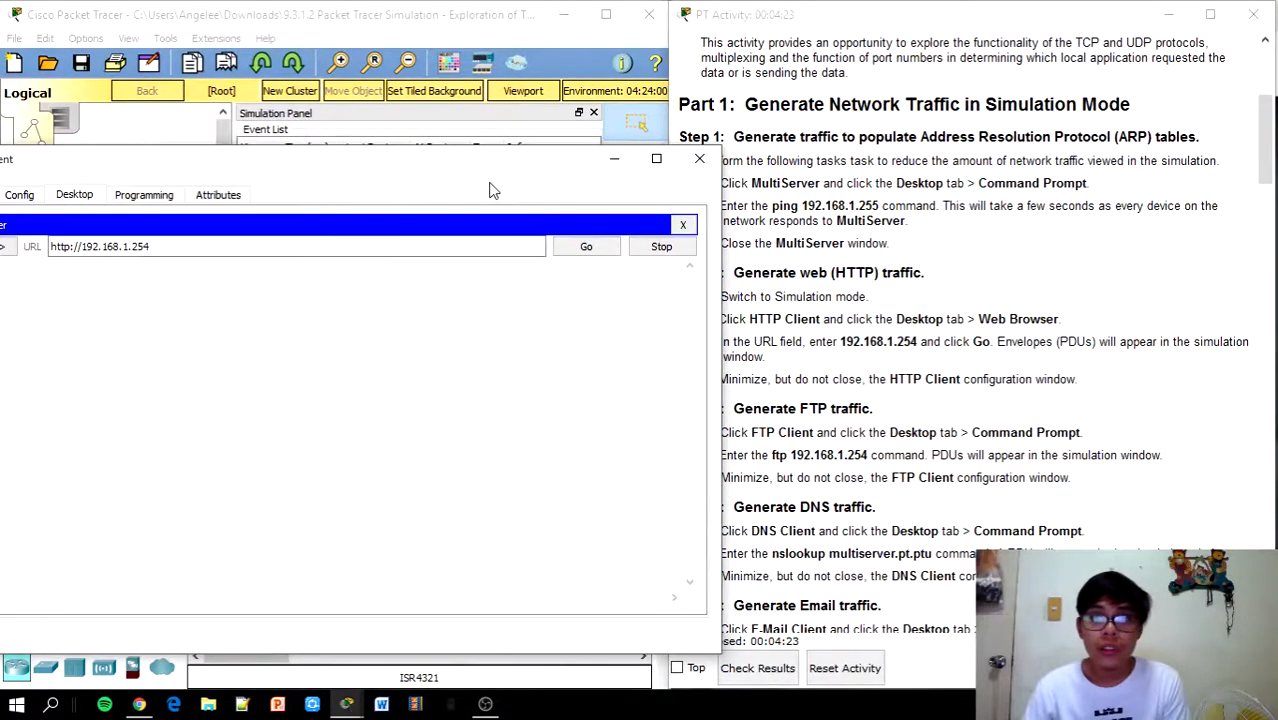
Step: Move the HTTP Client window aside and minimize it without closing it
{"action": "left_click_drag", "start_coordinate": [474, 176], "coordinate": [389, 175]}
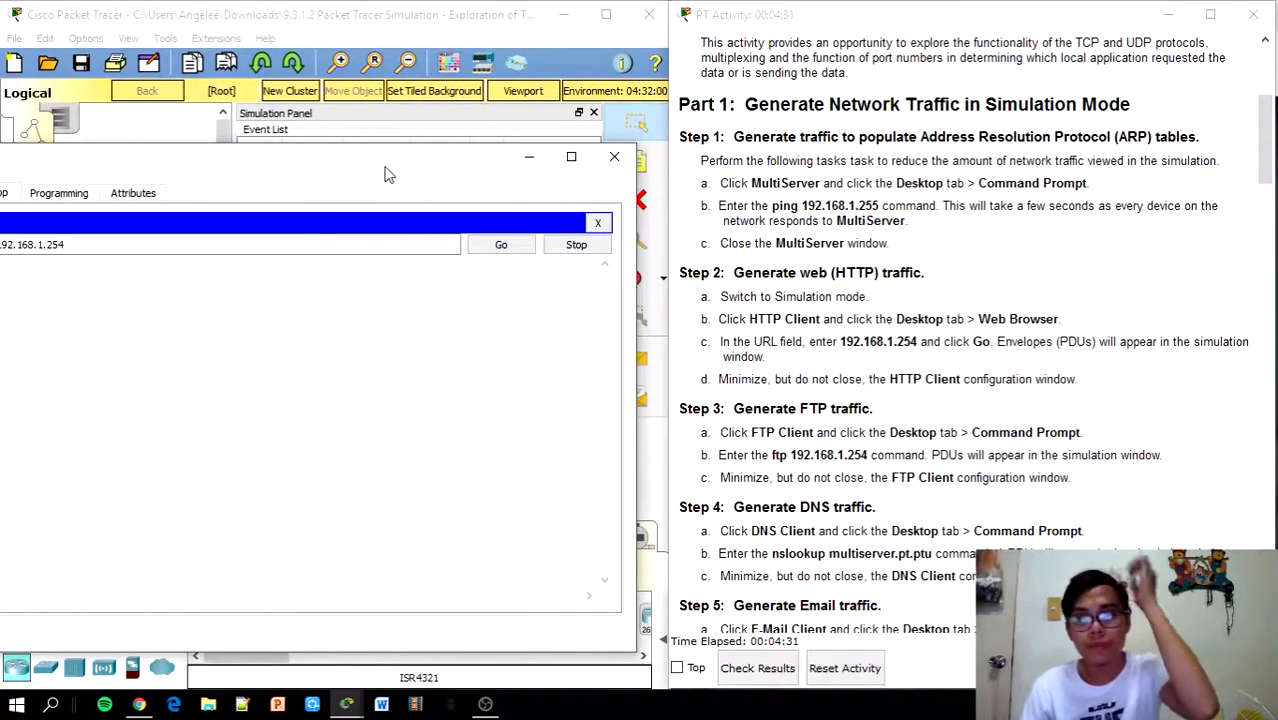
{"action": "left_click_drag", "start_coordinate": [389, 175], "coordinate": [401, 158]}
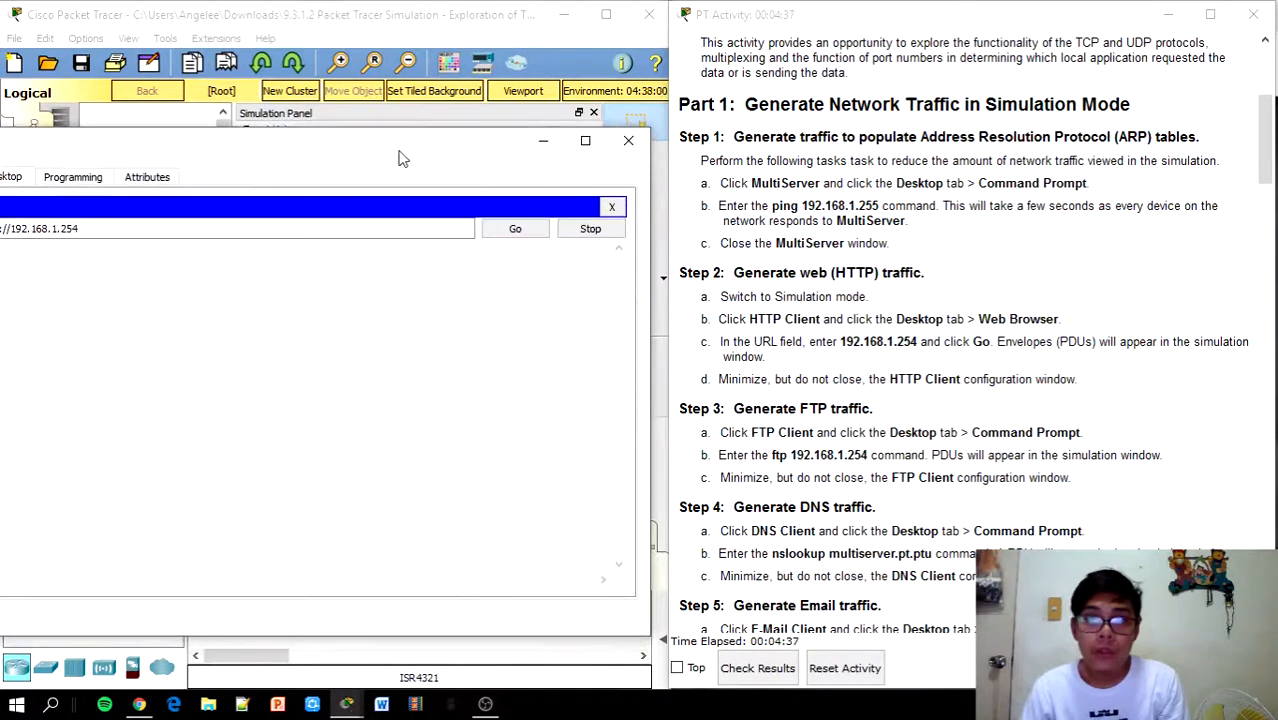
{"action": "left_click", "coordinate": [544, 146]}
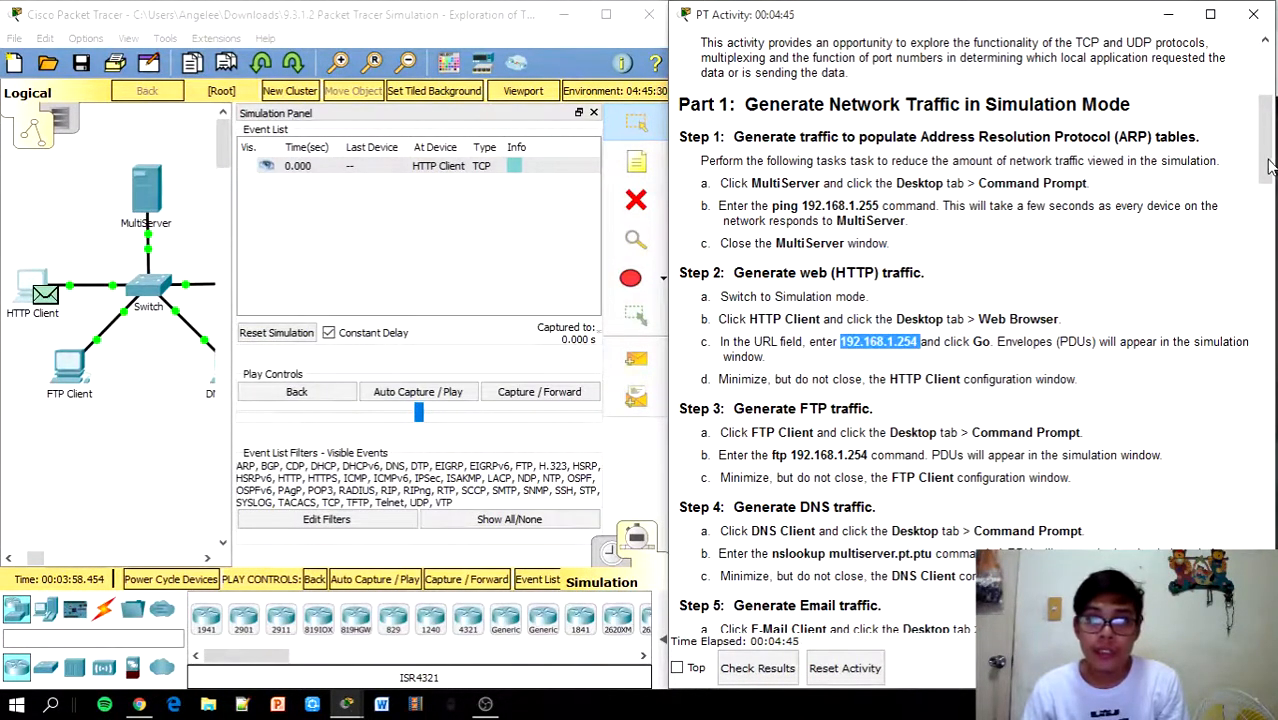
Step: Open the FTP Client's Command Prompt, narrowing and moving its window clear of the instructions
{"action": "left_click_drag", "start_coordinate": [1268, 165], "coordinate": [1268, 197]}
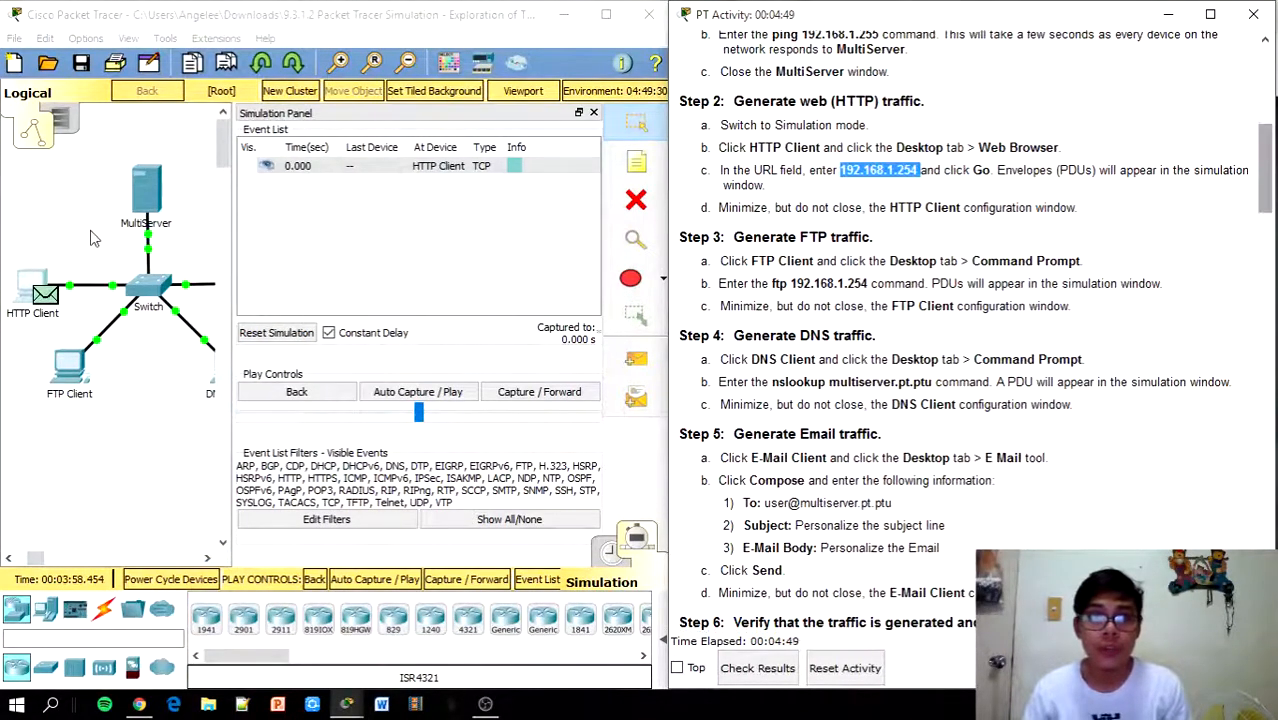
{"action": "left_click", "coordinate": [97, 312]}
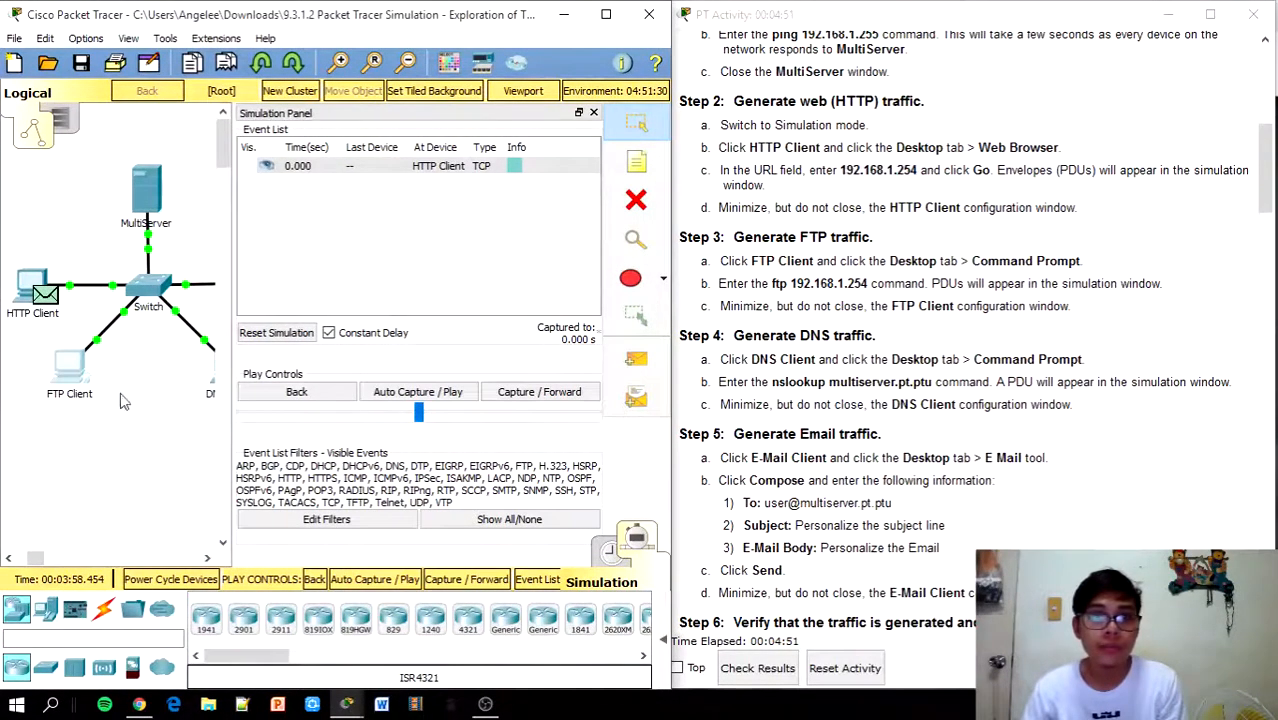
{"action": "left_click", "coordinate": [85, 367]}
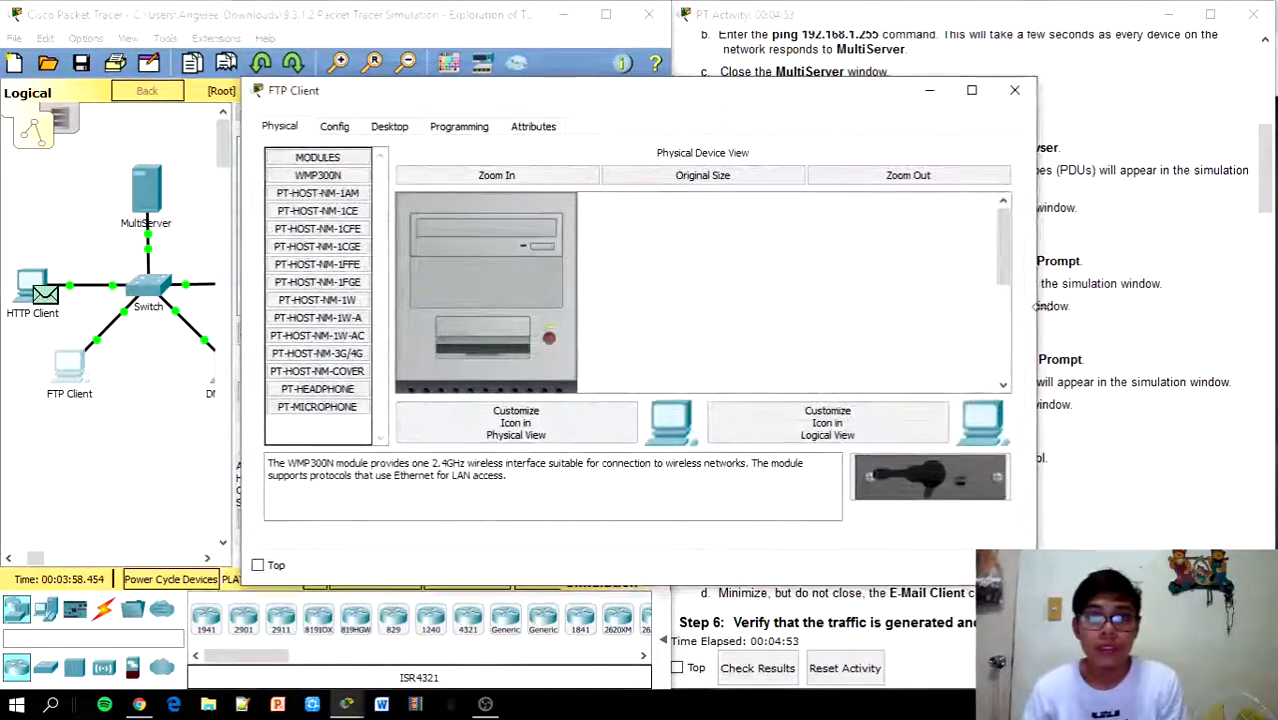
{"action": "left_click_drag", "start_coordinate": [1040, 306], "coordinate": [723, 318]}
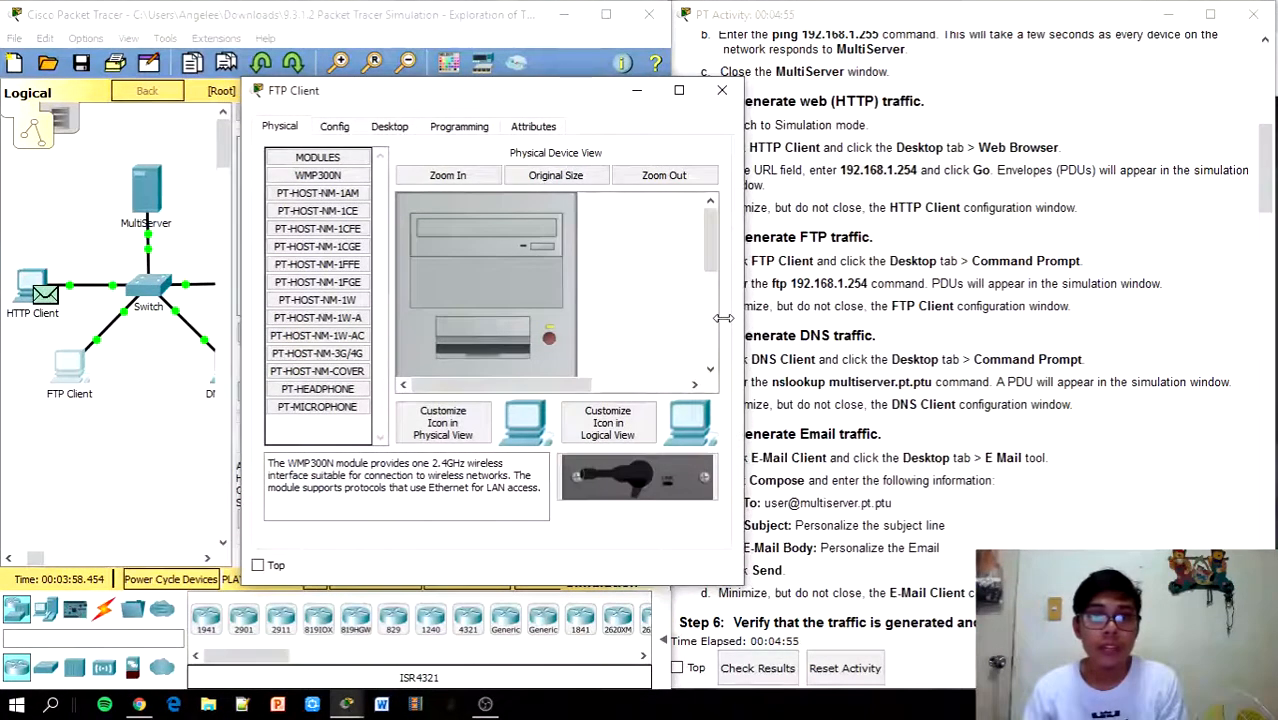
{"action": "left_click_drag", "start_coordinate": [478, 96], "coordinate": [350, 105]}
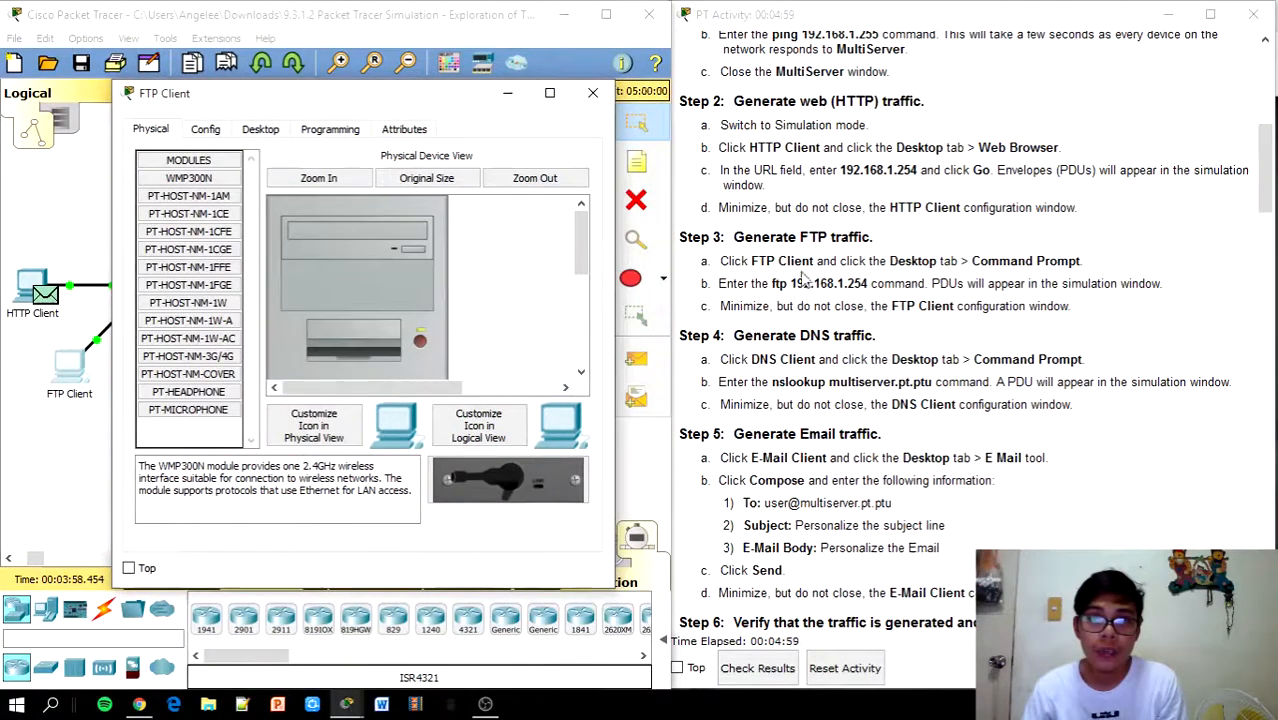
{"action": "left_click", "coordinate": [260, 130]}
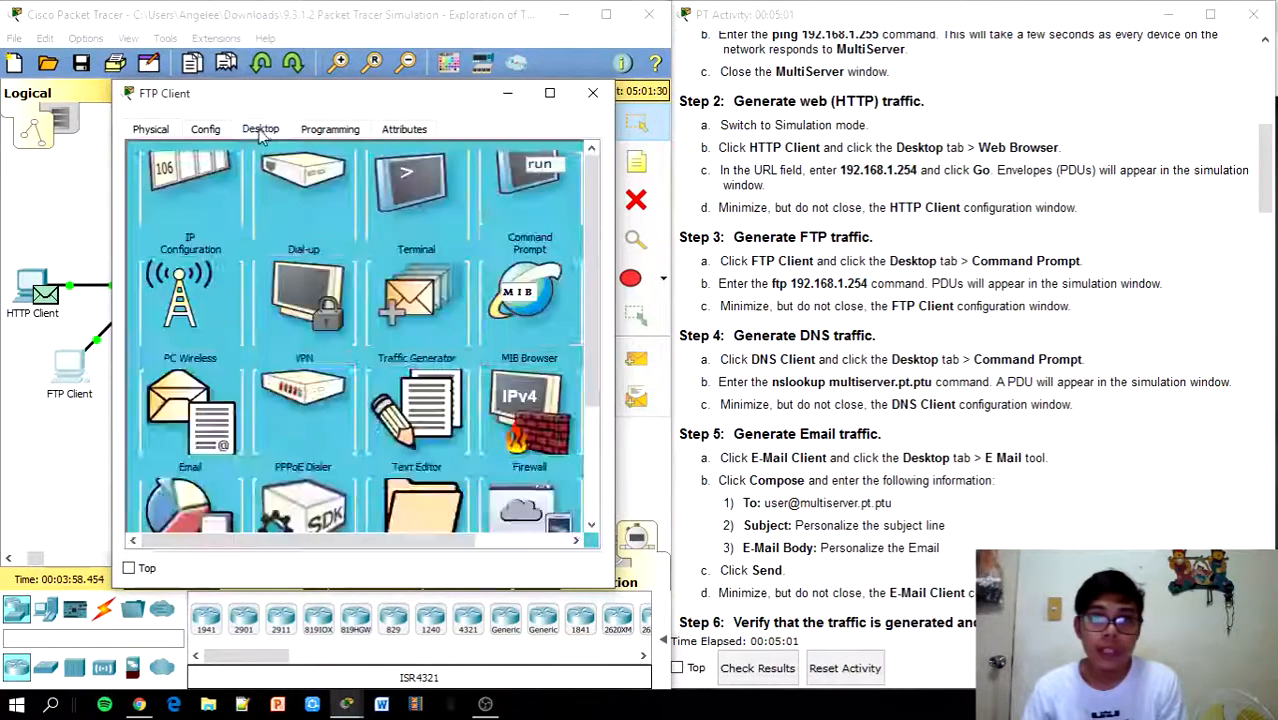
{"action": "left_click", "coordinate": [506, 203]}
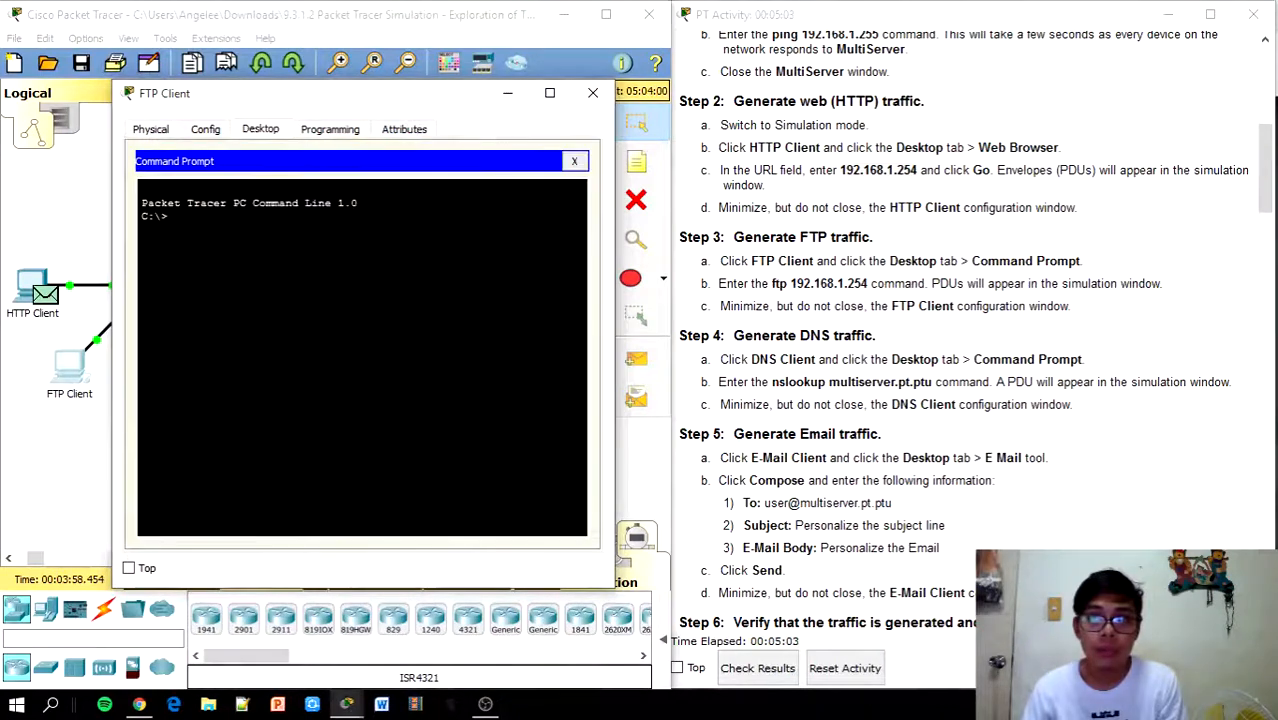
Step: Copy ftp 192.168.1.254 from the instructions, run it in the FTP Client's Command Prompt, and minimize the window without closing it
{"action": "left_click_drag", "start_coordinate": [868, 284], "coordinate": [797, 289]}
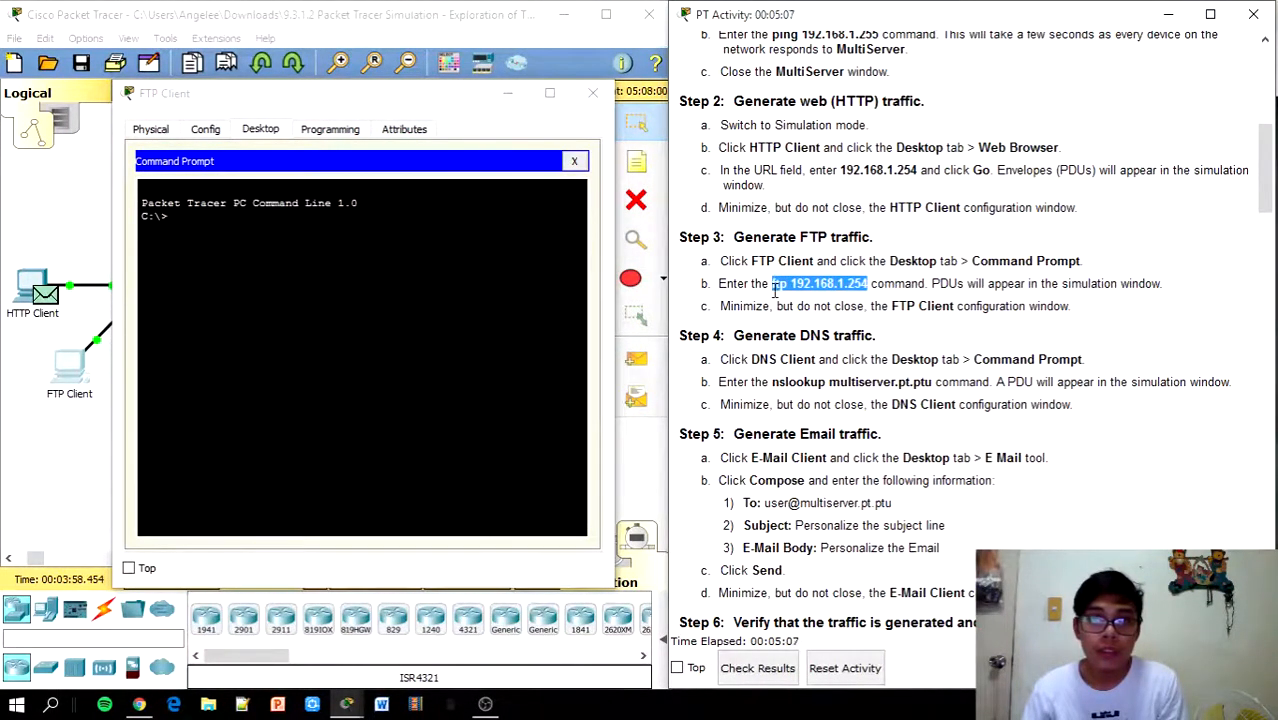
{"action": "left_click", "coordinate": [230, 280]}
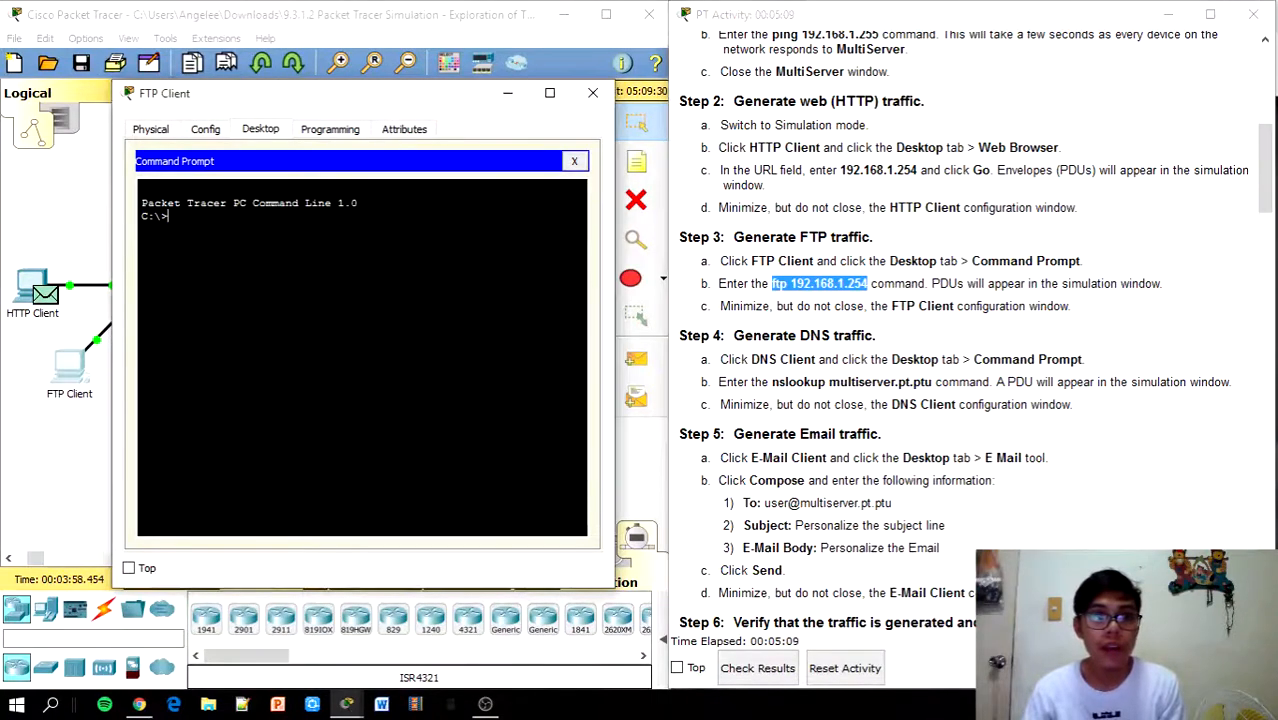
{"action": "right_click", "coordinate": [275, 237]}
{"action": "left_click", "coordinate": [308, 272]}
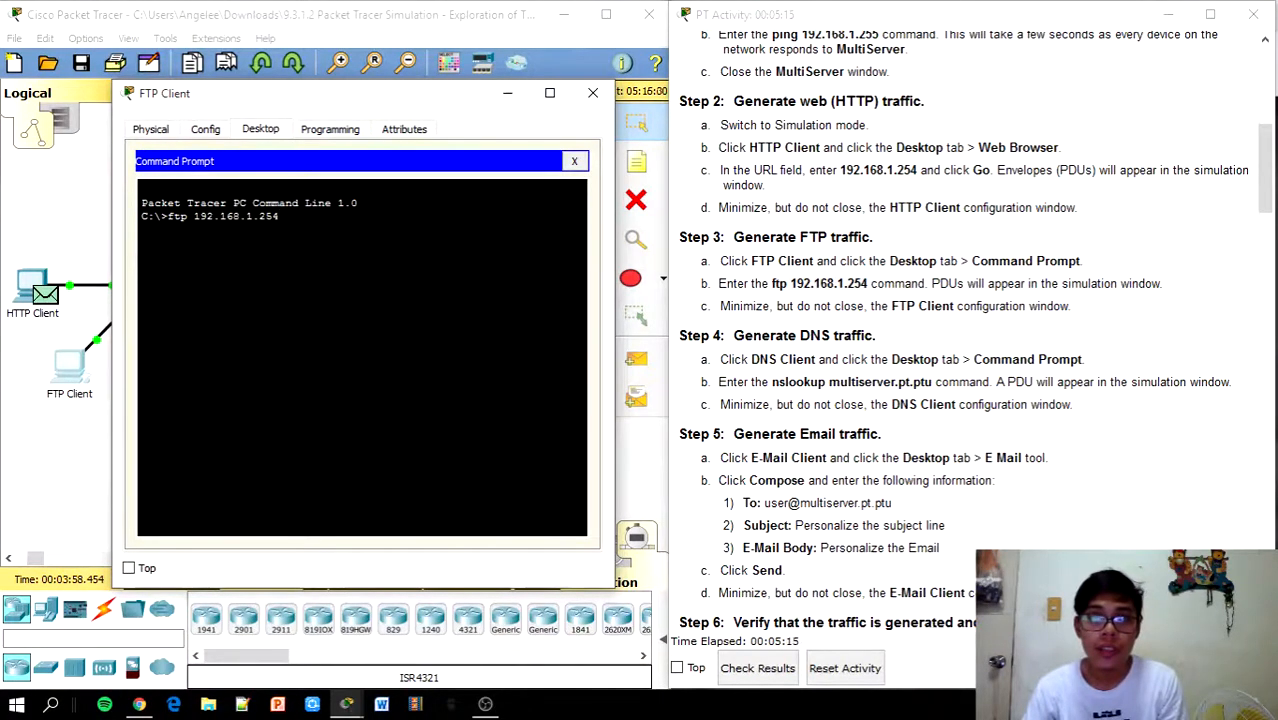
{"action": "key", "text": "Return"}
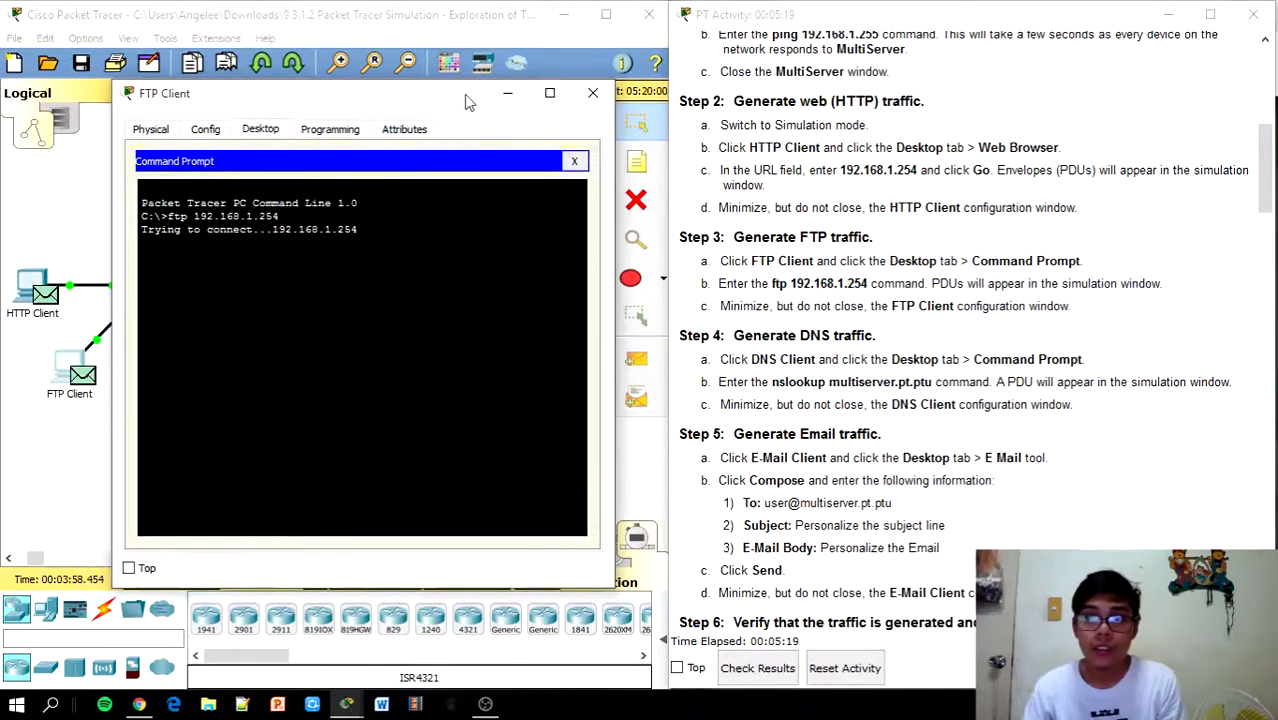
{"action": "left_click_drag", "start_coordinate": [464, 94], "coordinate": [505, 105]}
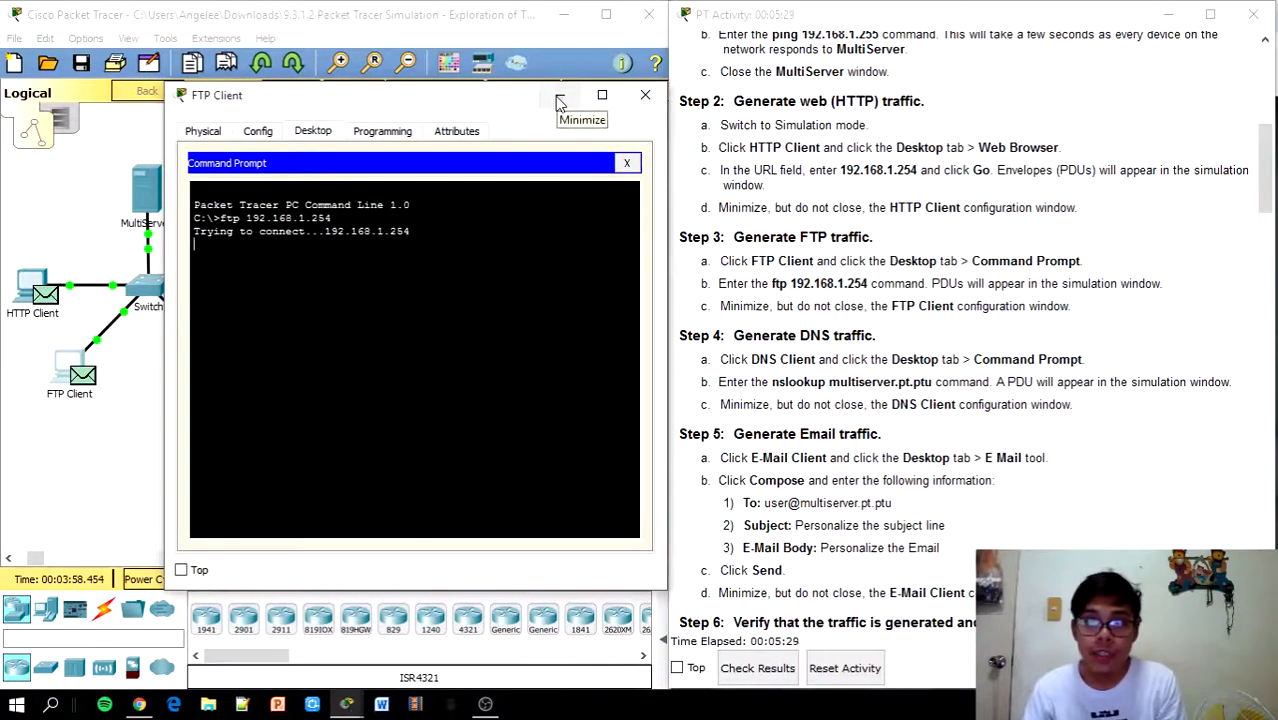
{"action": "left_click", "coordinate": [560, 103]}
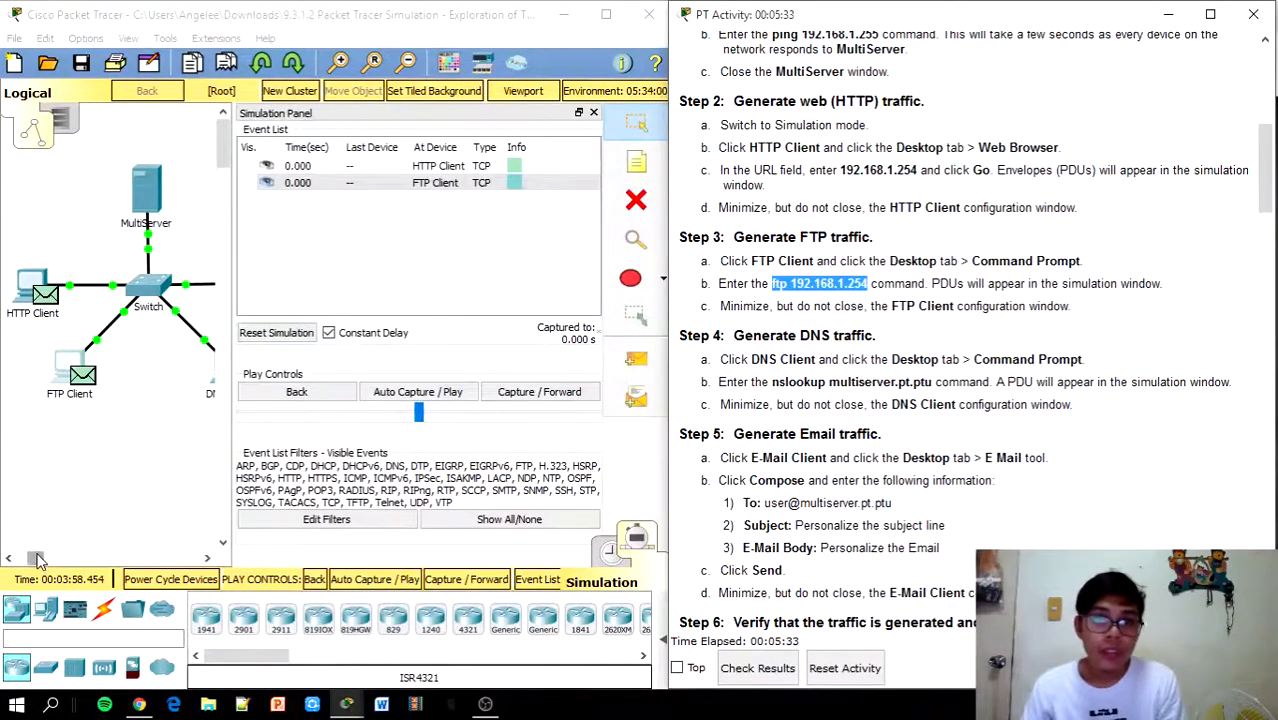
Step: Open the DNS Client's Command Prompt, narrowing and moving its window clear of the instructions
{"action": "left_click_drag", "start_coordinate": [36, 558], "coordinate": [38, 558]}
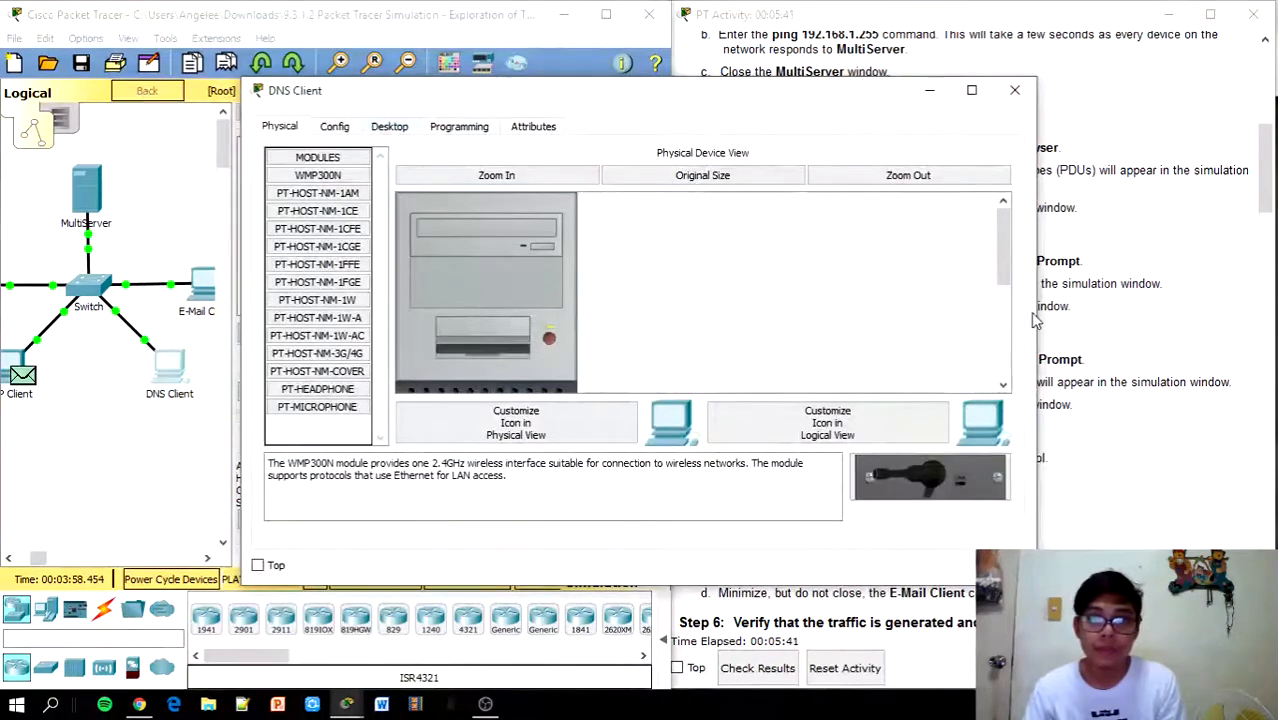
{"action": "left_click_drag", "start_coordinate": [1036, 320], "coordinate": [591, 329]}
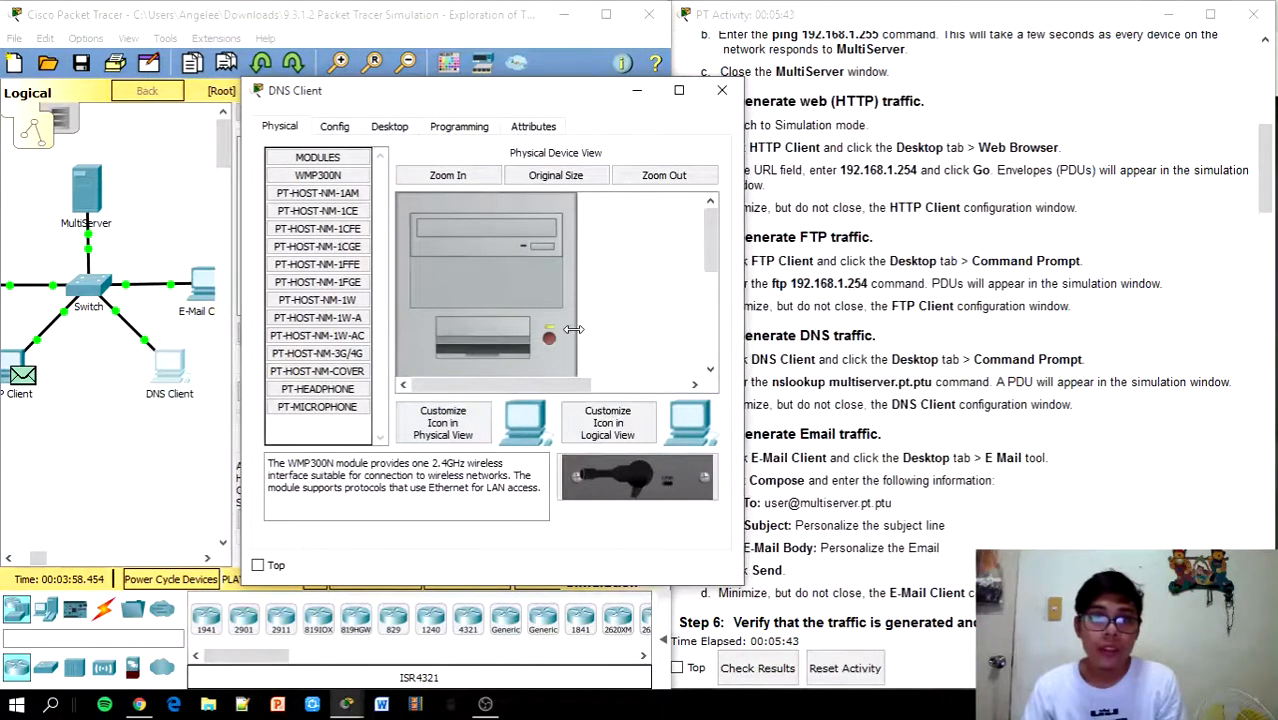
{"action": "left_click", "coordinate": [395, 127]}
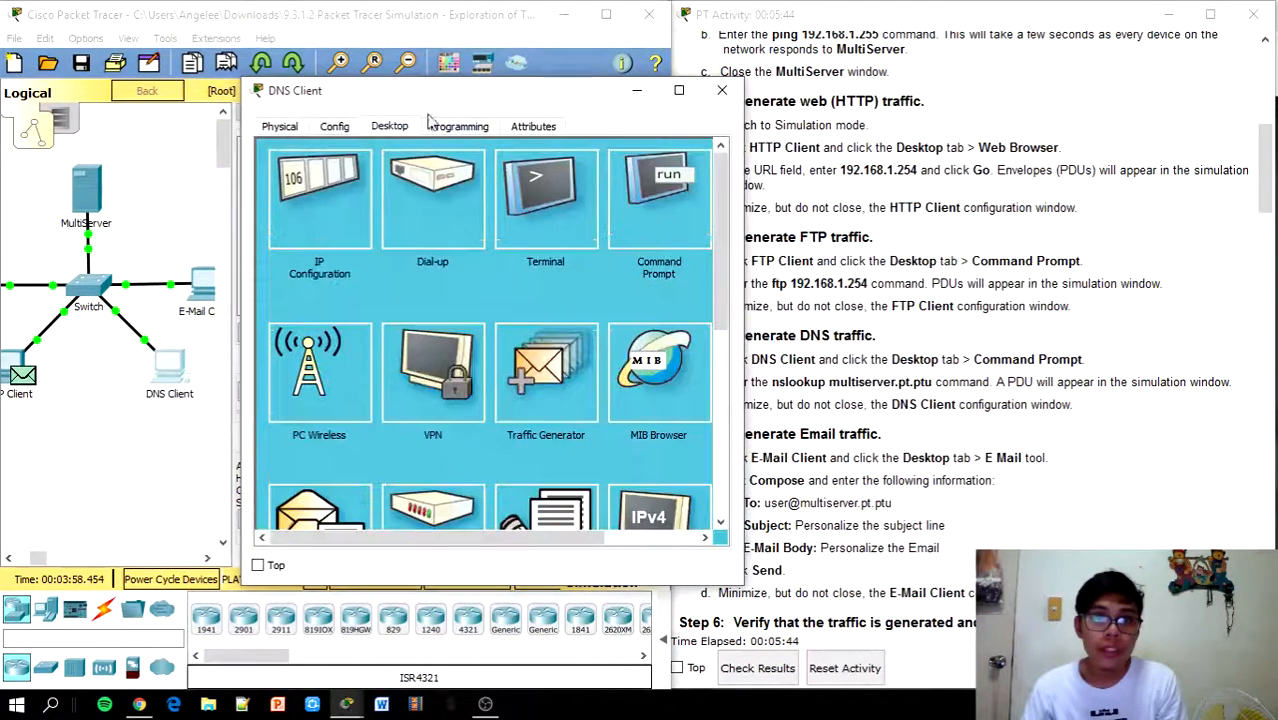
{"action": "left_click", "coordinate": [659, 163]}
{"action": "left_click_drag", "start_coordinate": [570, 101], "coordinate": [463, 85]}
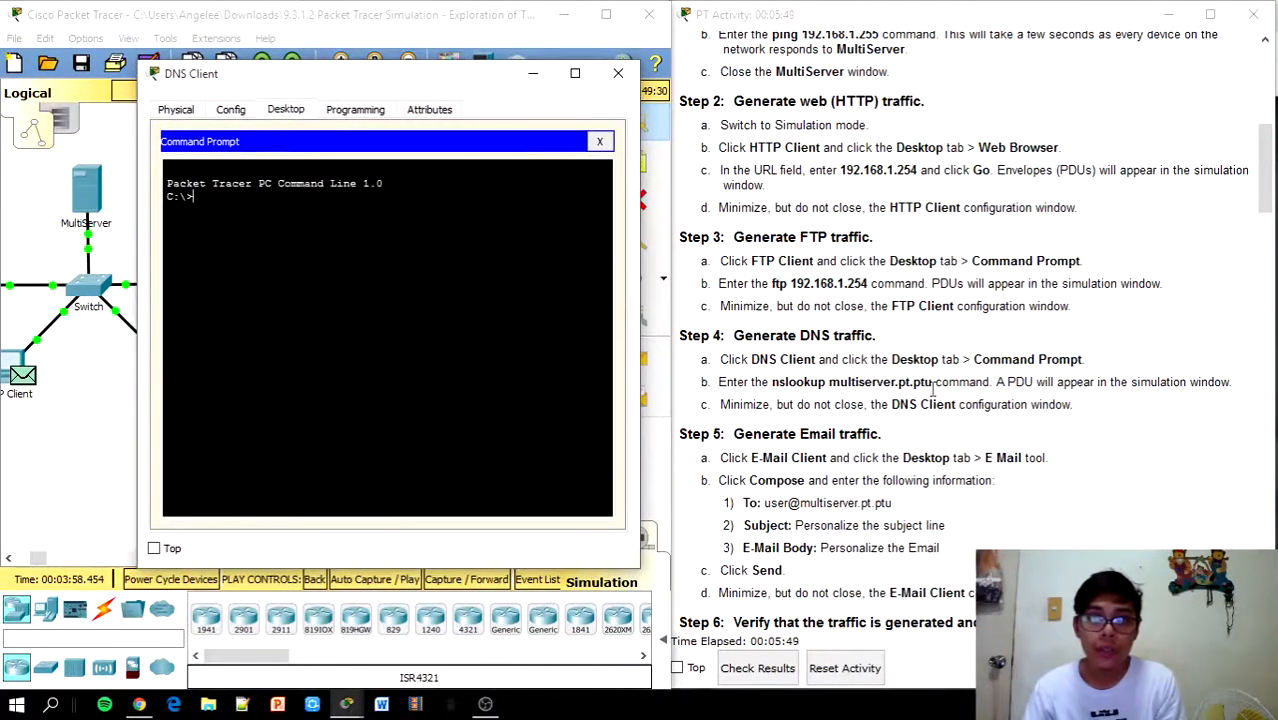
Step: Copy nslookup multiserver.pt.ptu from the instructions, run it in the DNS Client's Command Prompt, and minimize the window
{"action": "left_click_drag", "start_coordinate": [934, 382], "coordinate": [782, 380]}
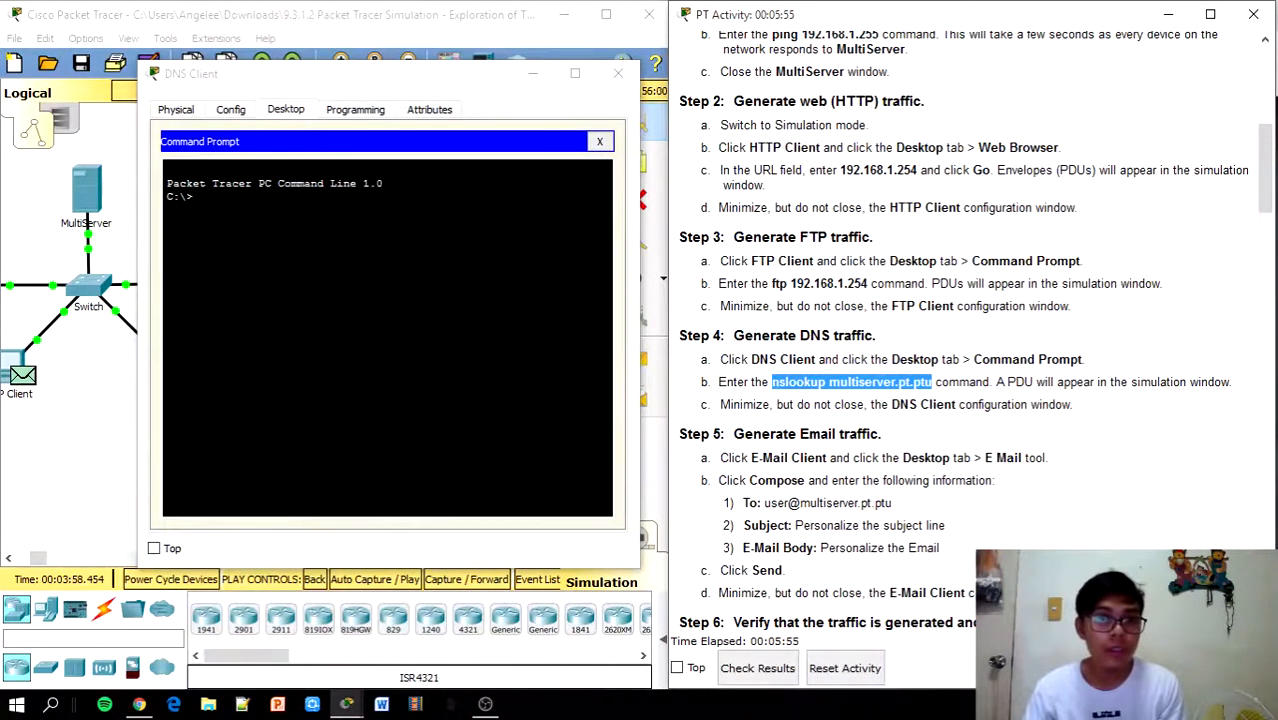
{"action": "key", "text": "ctrl+c"}
{"action": "right_click", "coordinate": [261, 221]}
{"action": "left_click", "coordinate": [300, 256]}
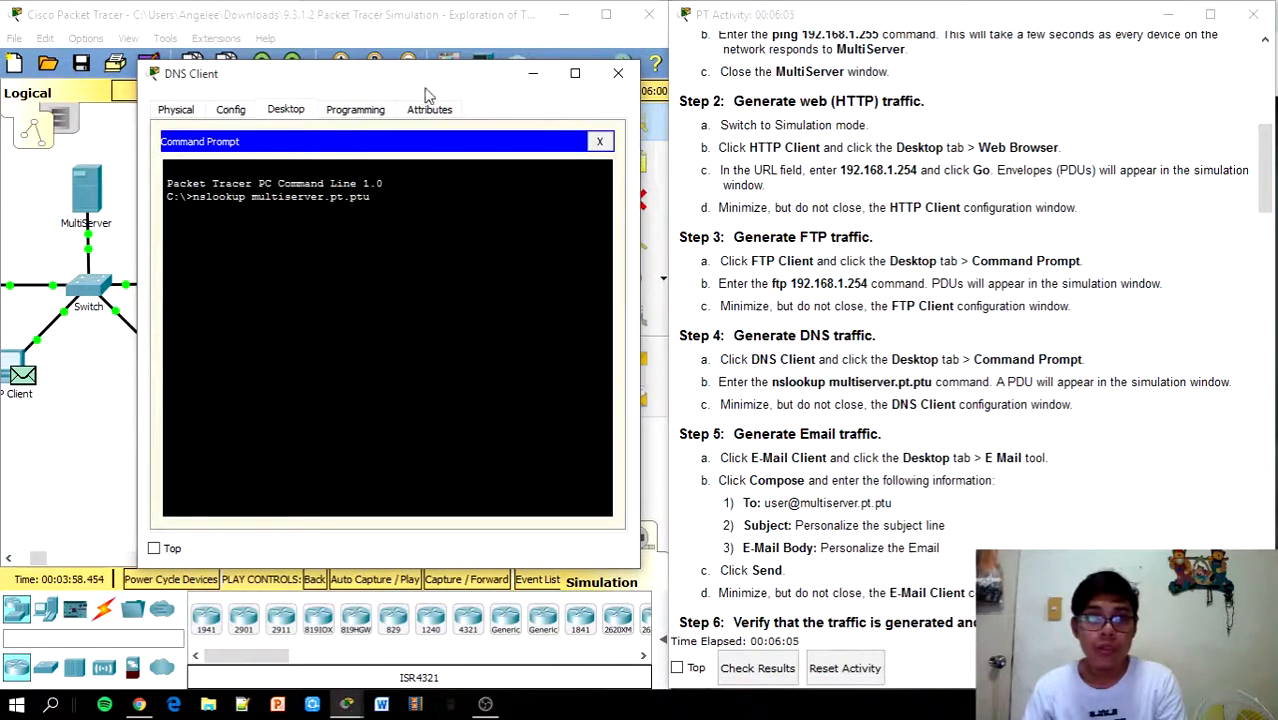
{"action": "mouse_move", "coordinate": [433, 86]}
{"action": "left_mouse_down"}
{"action": "mouse_move", "coordinate": [372, 204]}
{"action": "mouse_move", "coordinate": [358, 296]}
{"action": "mouse_move", "coordinate": [520, 198]}
{"action": "mouse_move", "coordinate": [469, 110]}
{"action": "mouse_move", "coordinate": [441, 100]}
{"action": "left_mouse_up"}
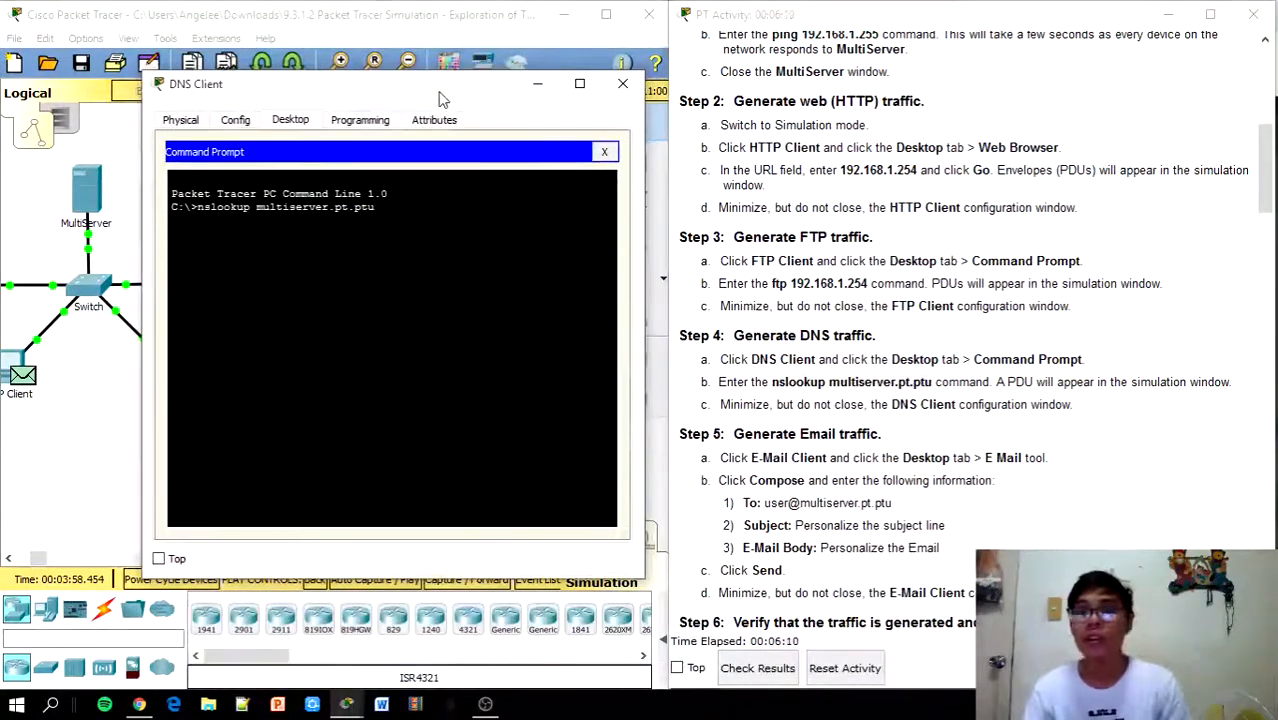
{"action": "left_click", "coordinate": [541, 84]}
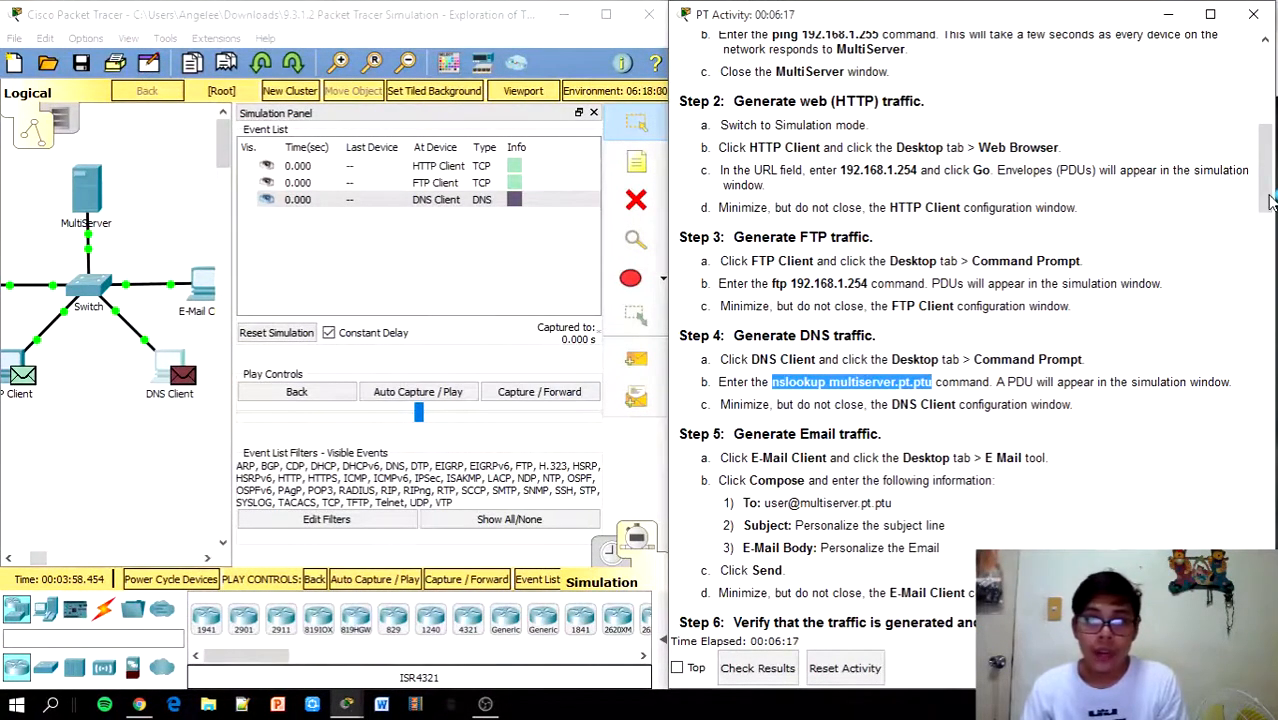
Step: Open the E-Mail Client's Email tool, narrowing and moving its window clear of the Step 5 instructions
{"action": "scroll", "coordinate": [1270, 200], "scroll_direction": "down", "scroll_amount": 6}
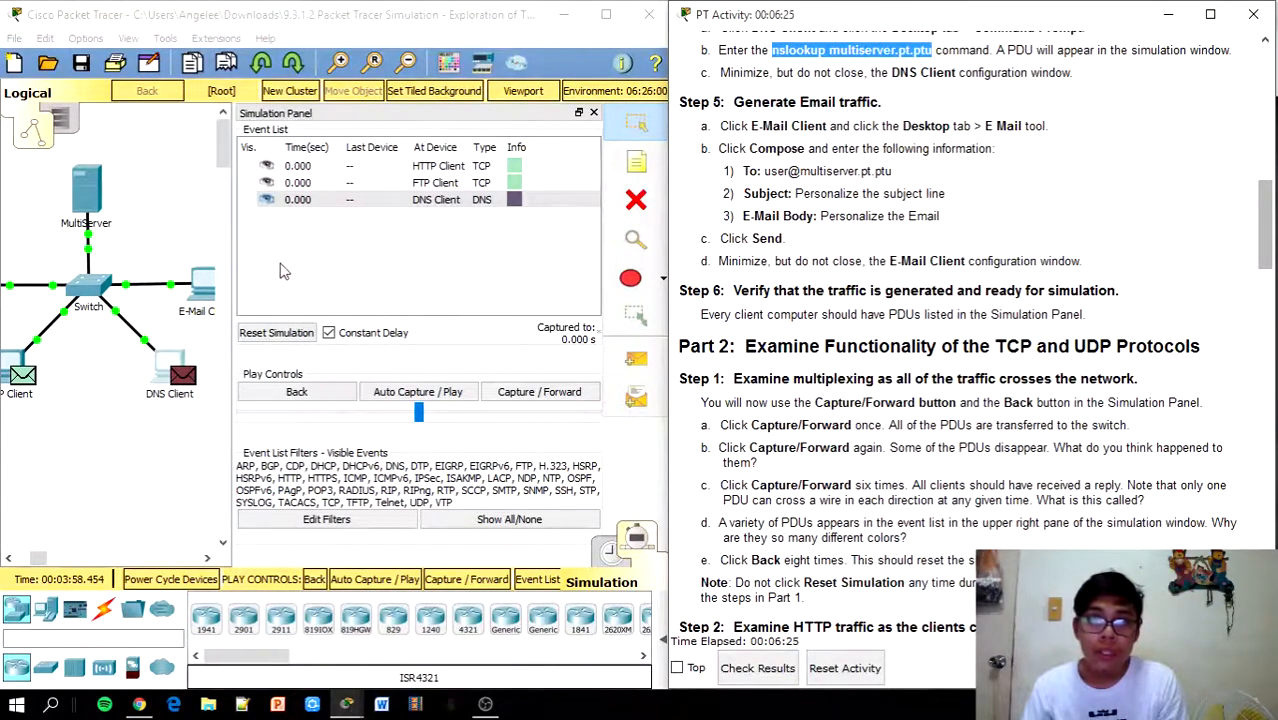
{"action": "left_click", "coordinate": [205, 293]}
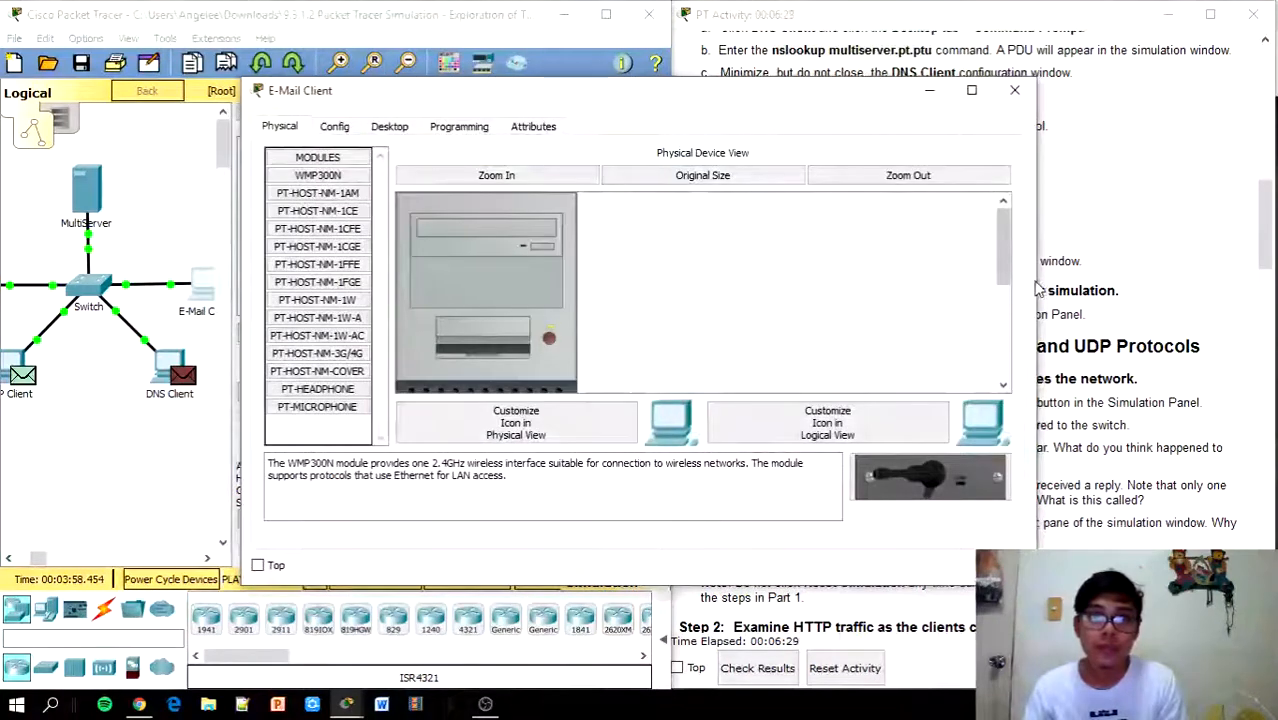
{"action": "left_click_drag", "start_coordinate": [1035, 290], "coordinate": [615, 291]}
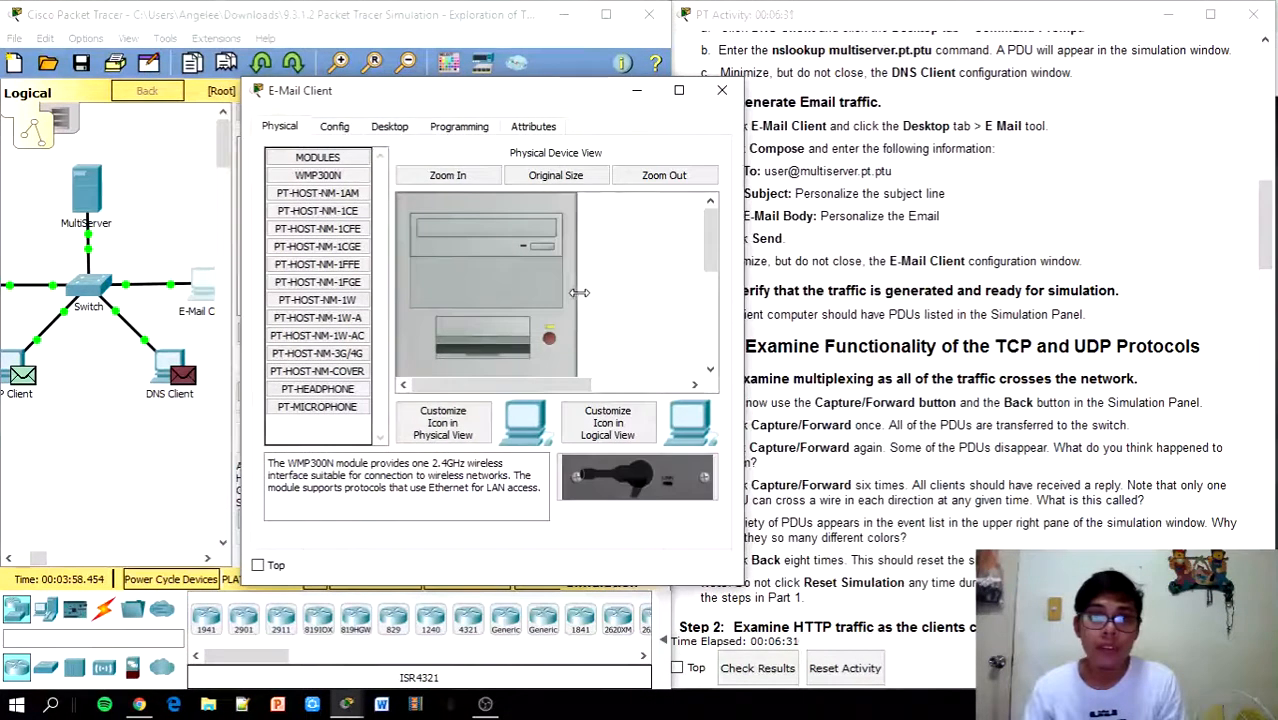
{"action": "left_click", "coordinate": [392, 127]}
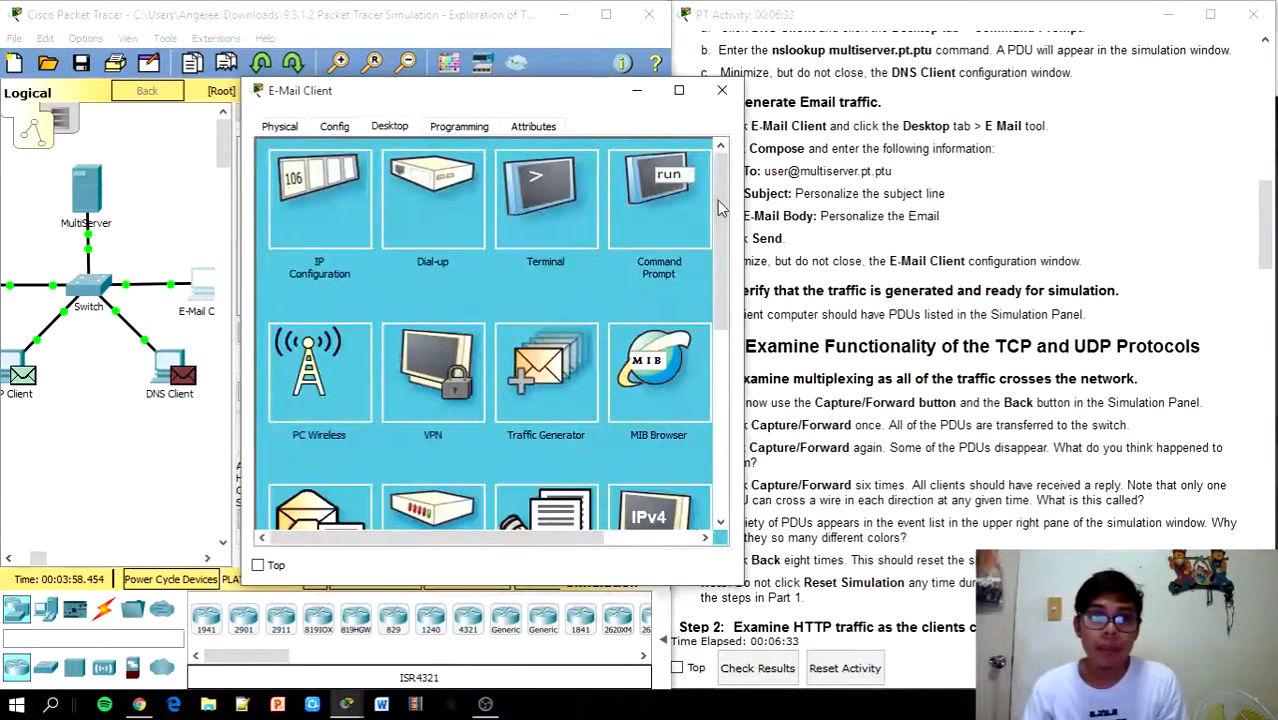
{"action": "left_click_drag", "start_coordinate": [720, 210], "coordinate": [709, 295]}
{"action": "left_click", "coordinate": [320, 348]}
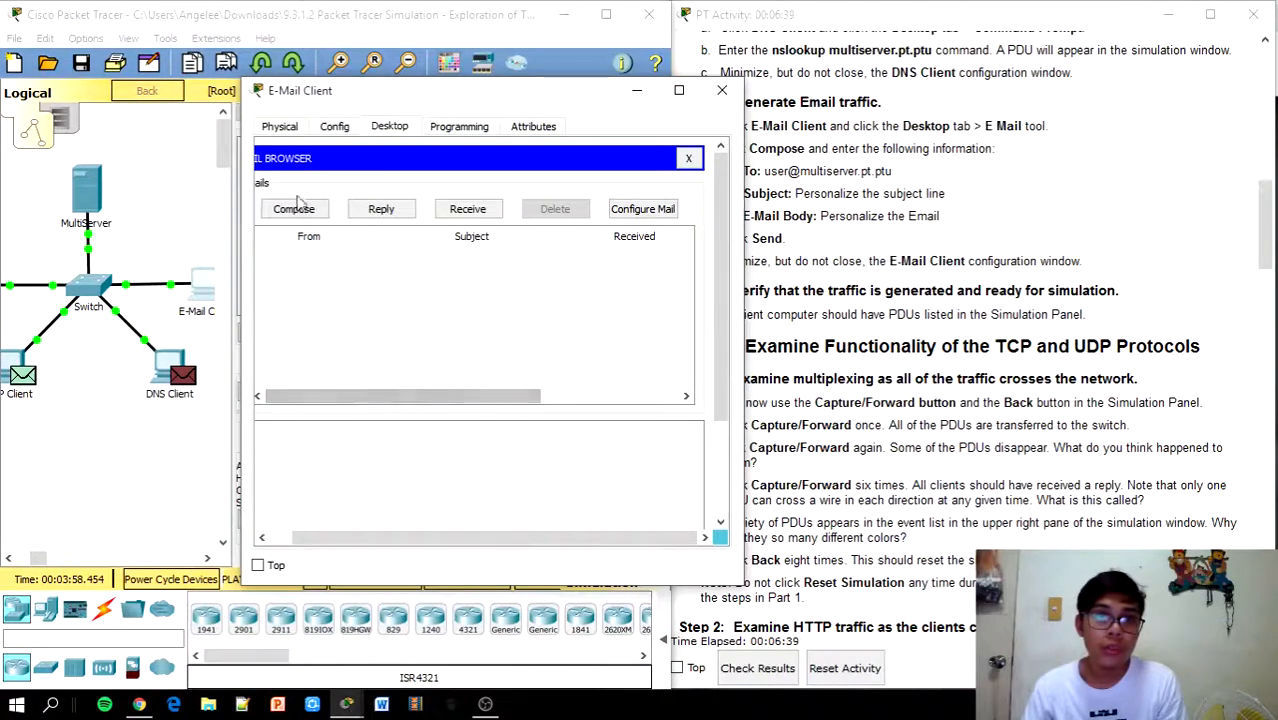
{"action": "left_click_drag", "start_coordinate": [490, 93], "coordinate": [353, 68]}
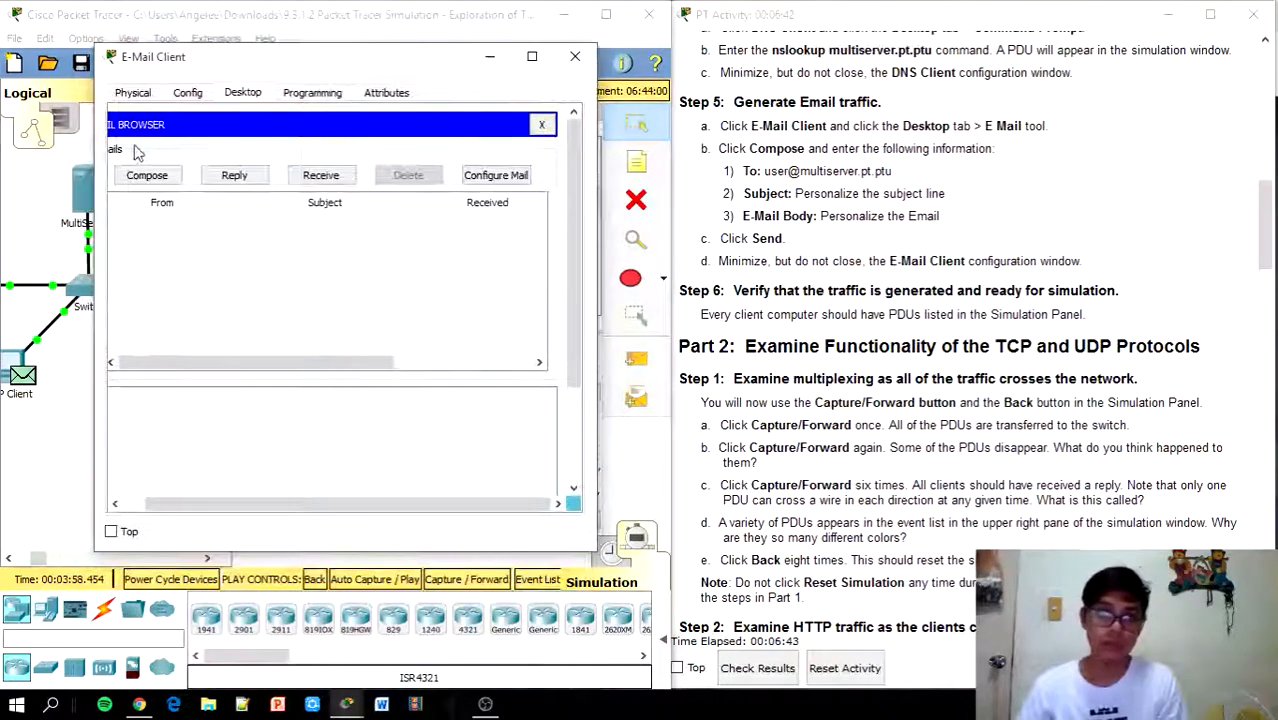
Step: Compose a new email in the E-Mail Client and fill in the recipient's address copied from the instructions
{"action": "left_click", "coordinate": [147, 176]}
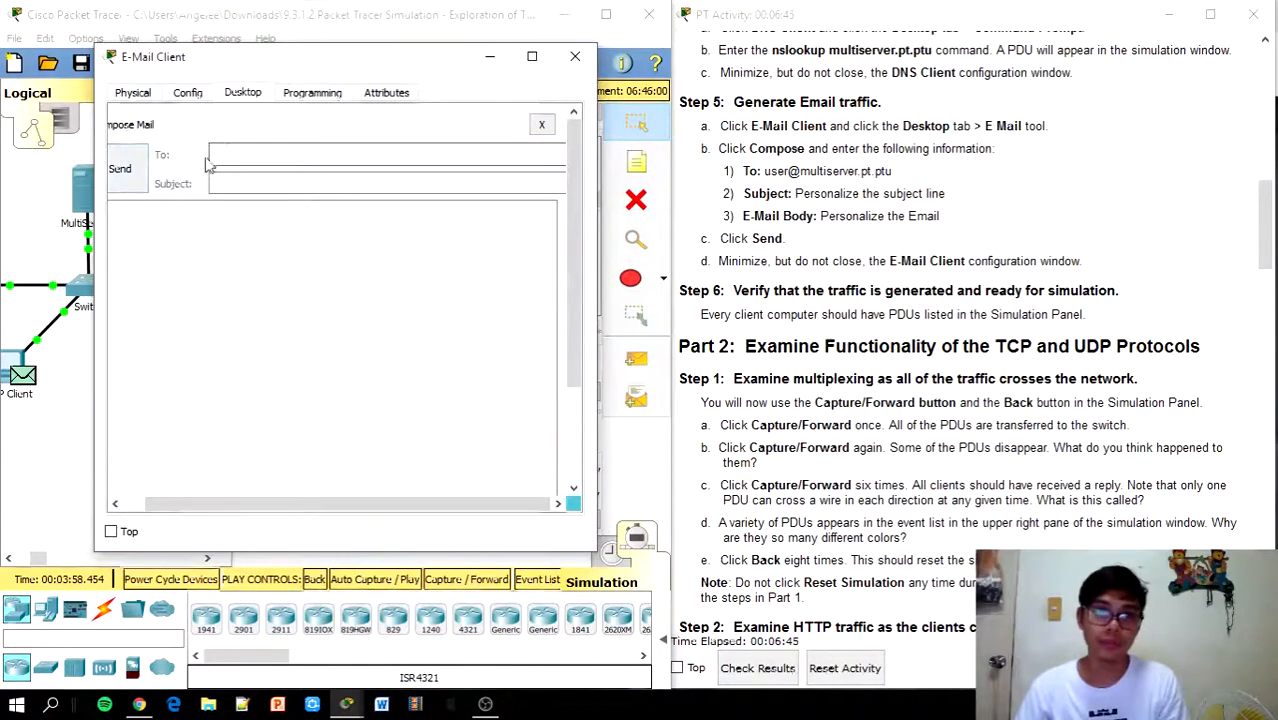
{"action": "left_click", "coordinate": [226, 151]}
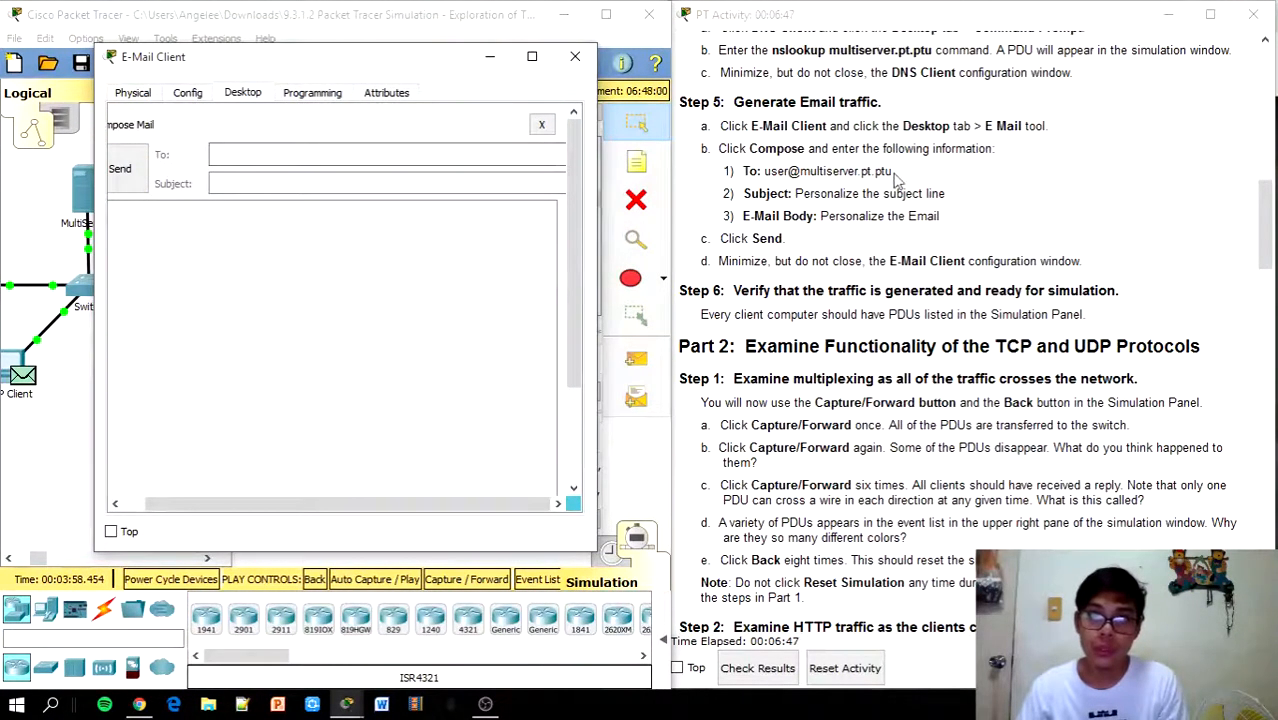
{"action": "left_click_drag", "start_coordinate": [891, 172], "coordinate": [783, 176]}
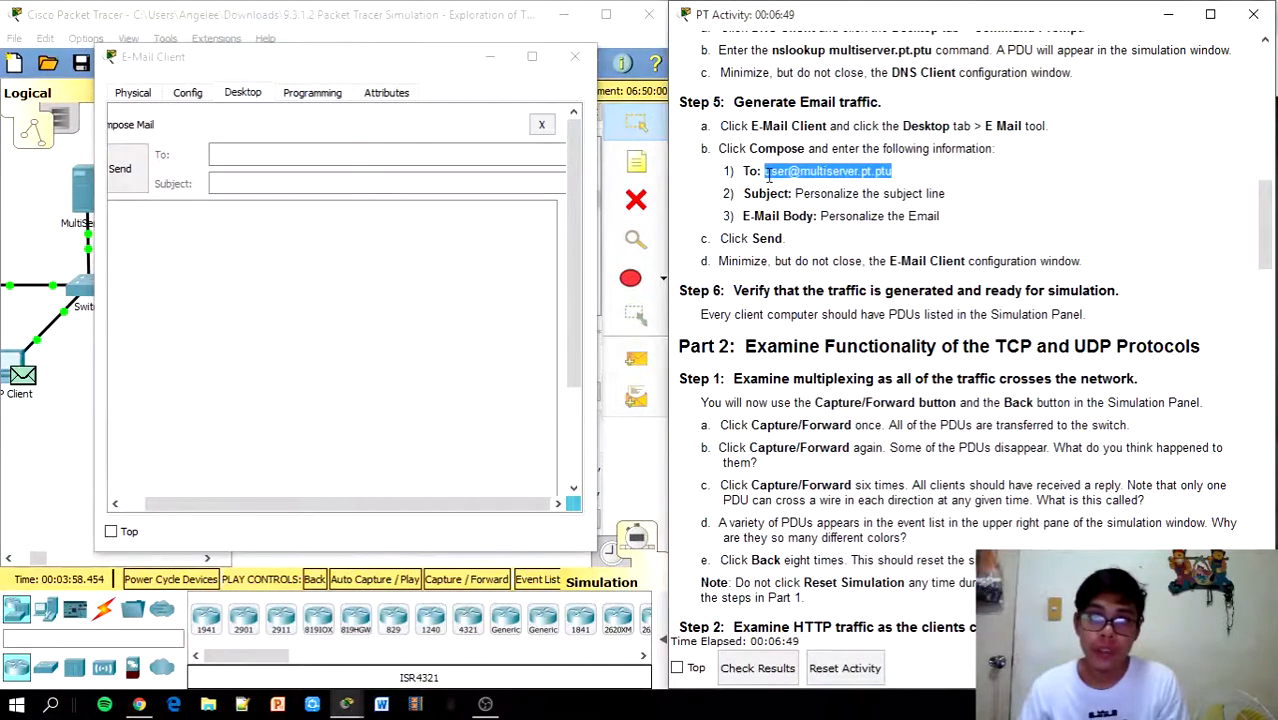
{"action": "key", "text": "ctrl+c"}
{"action": "left_click", "coordinate": [402, 157]}
{"action": "key", "text": "ctrl+v"}
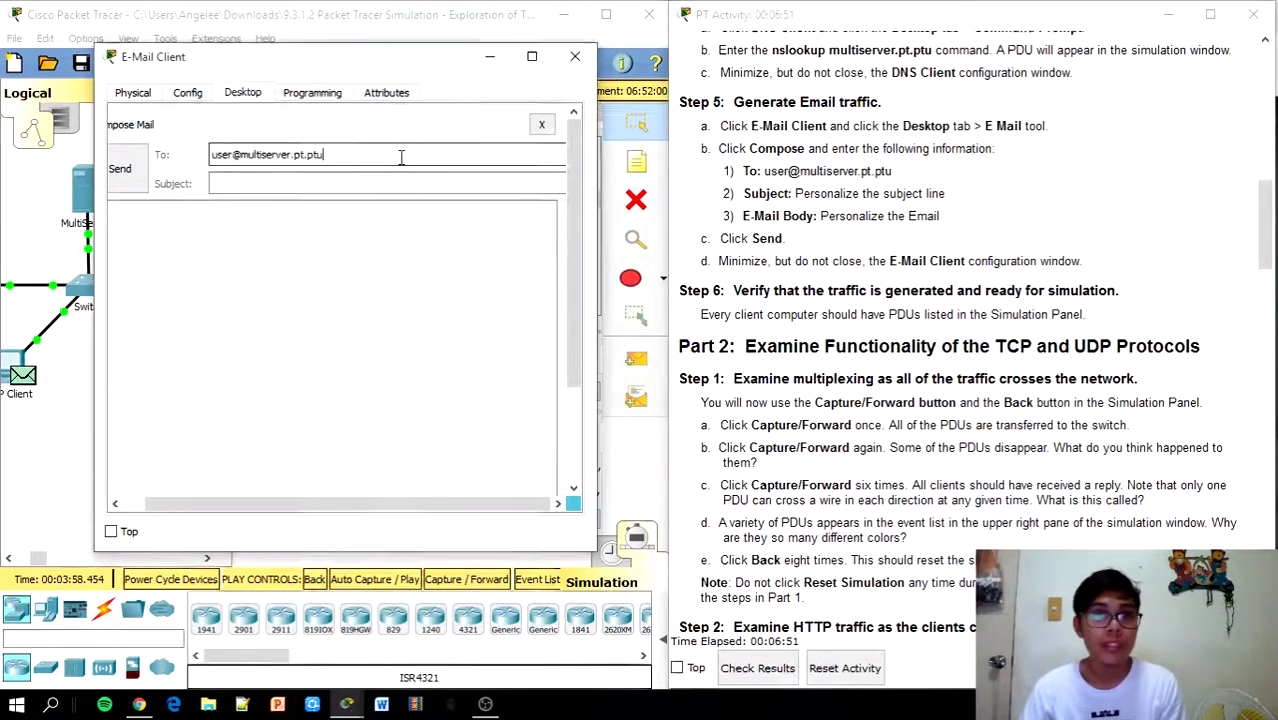
Step: Fill in the email's subject as "Personalize the subject line" and its body as "Personalize the Email", both copied from the instructions
{"action": "left_click_drag", "start_coordinate": [945, 193], "coordinate": [790, 197]}
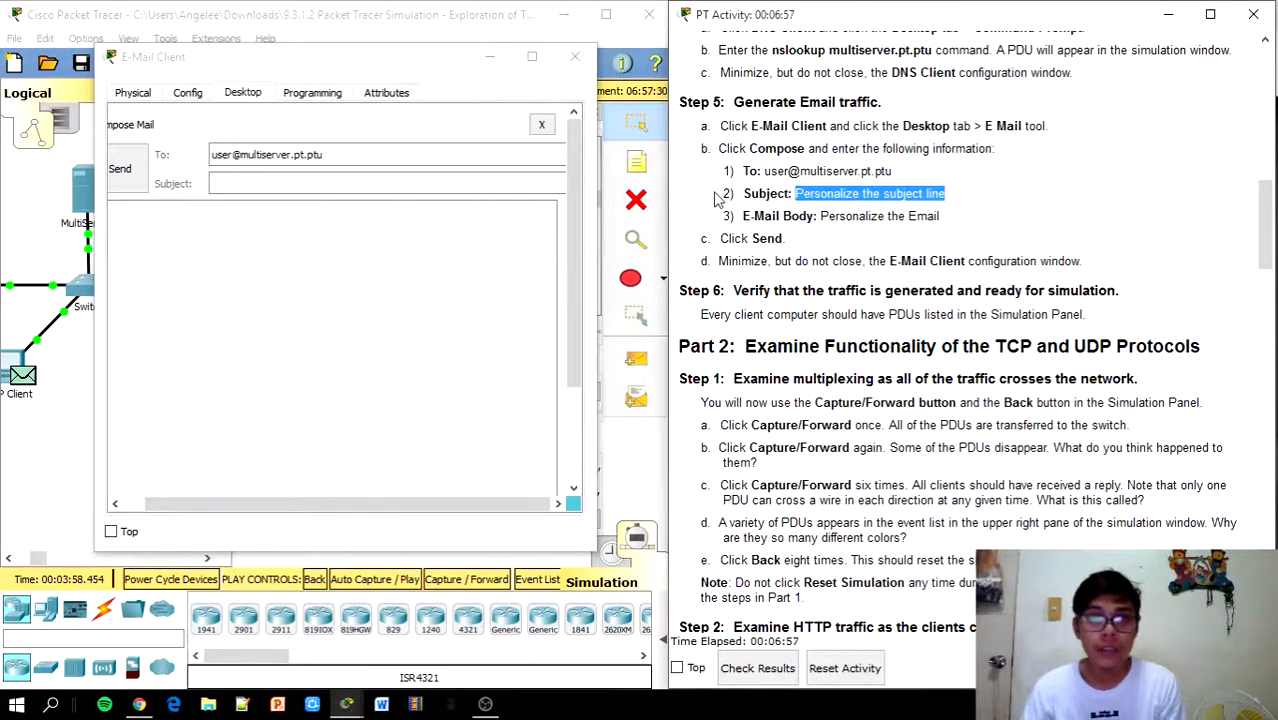
{"action": "left_click", "coordinate": [328, 183]}
{"action": "key", "text": "ctrl+v"}
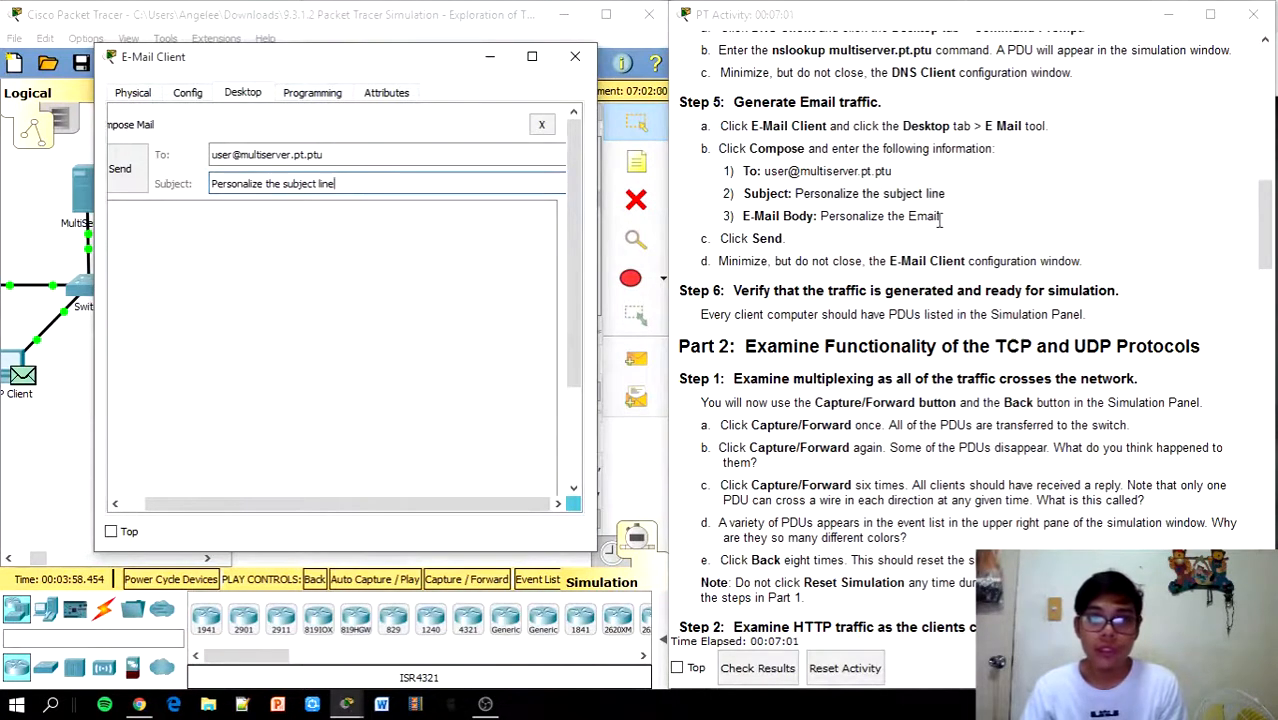
{"action": "left_click_drag", "start_coordinate": [939, 219], "coordinate": [824, 221]}
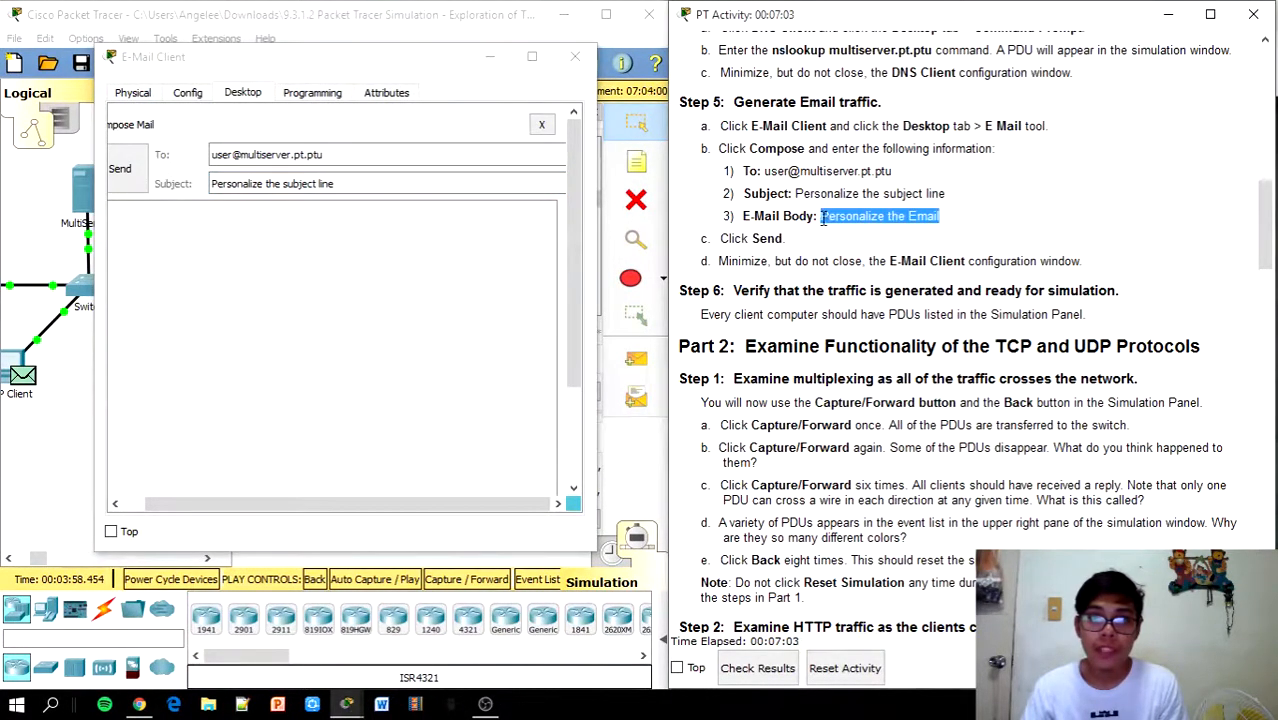
{"action": "left_click", "coordinate": [333, 246]}
{"action": "key", "text": "ctrl+v"}
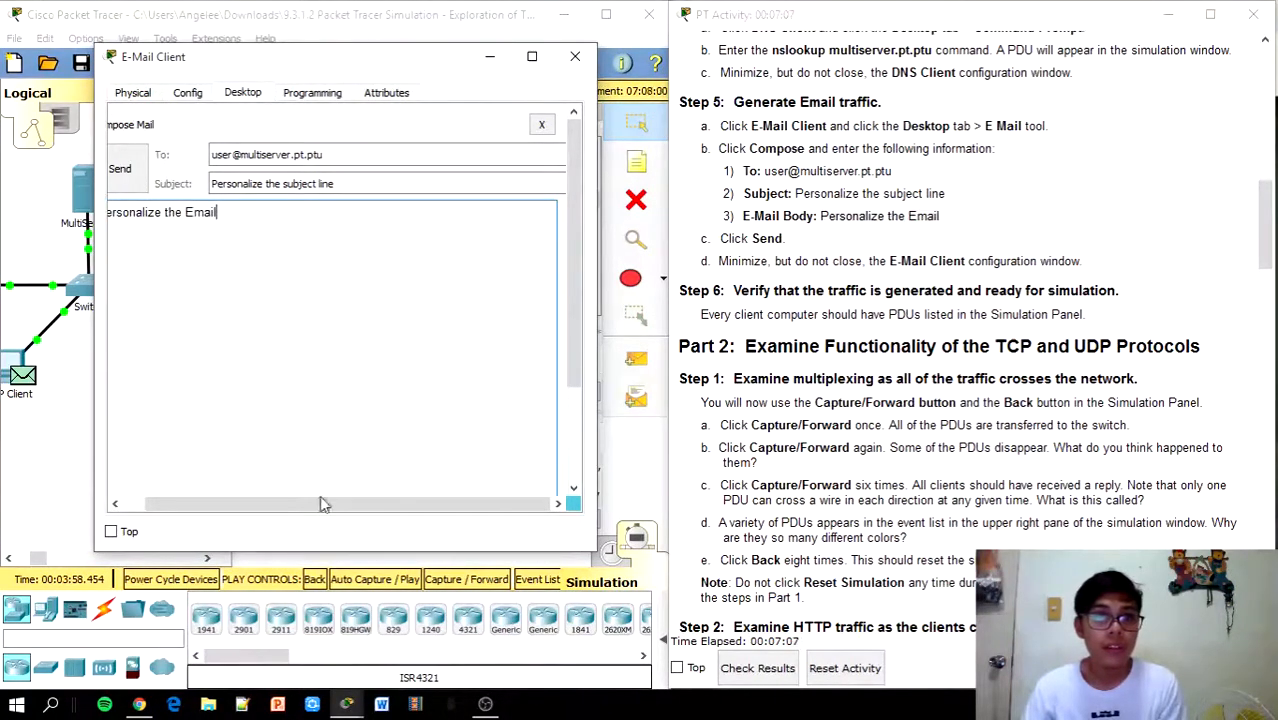
Step: Send the composed email from the E-Mail Client and minimize its configuration window
{"action": "left_click_drag", "start_coordinate": [322, 503], "coordinate": [299, 503]}
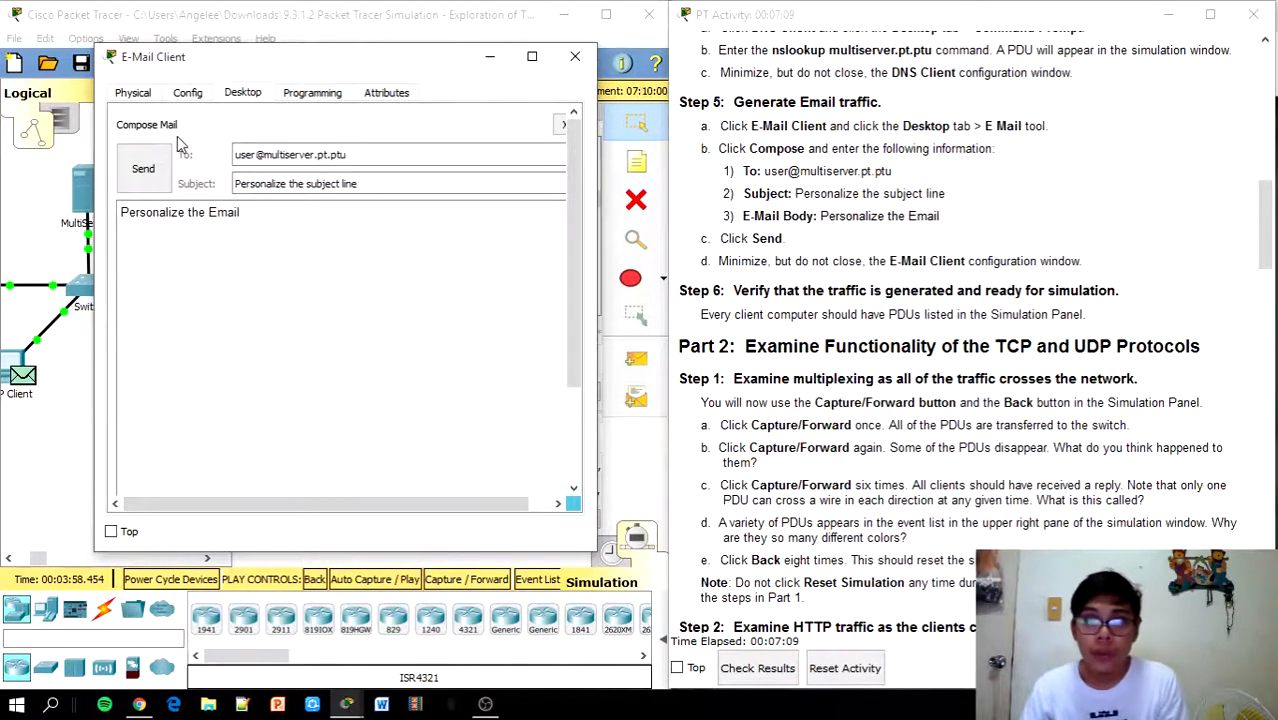
{"action": "left_click", "coordinate": [150, 168]}
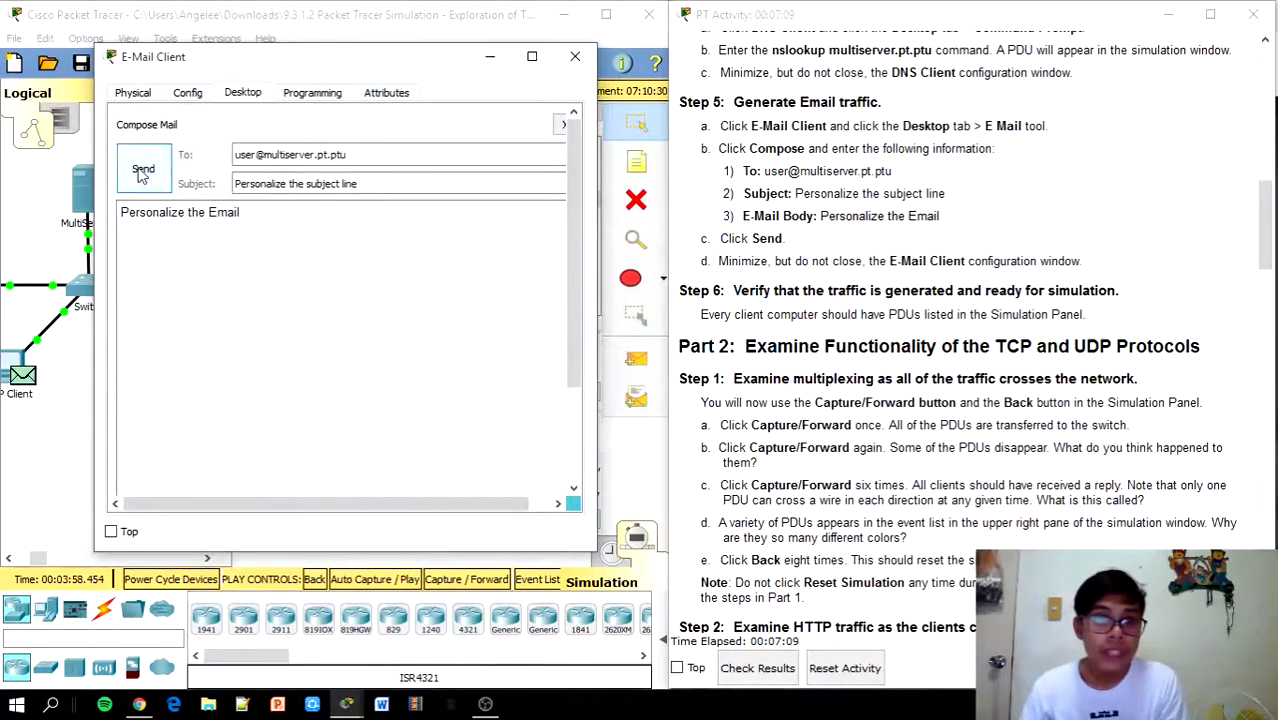
{"action": "left_click", "coordinate": [490, 66]}
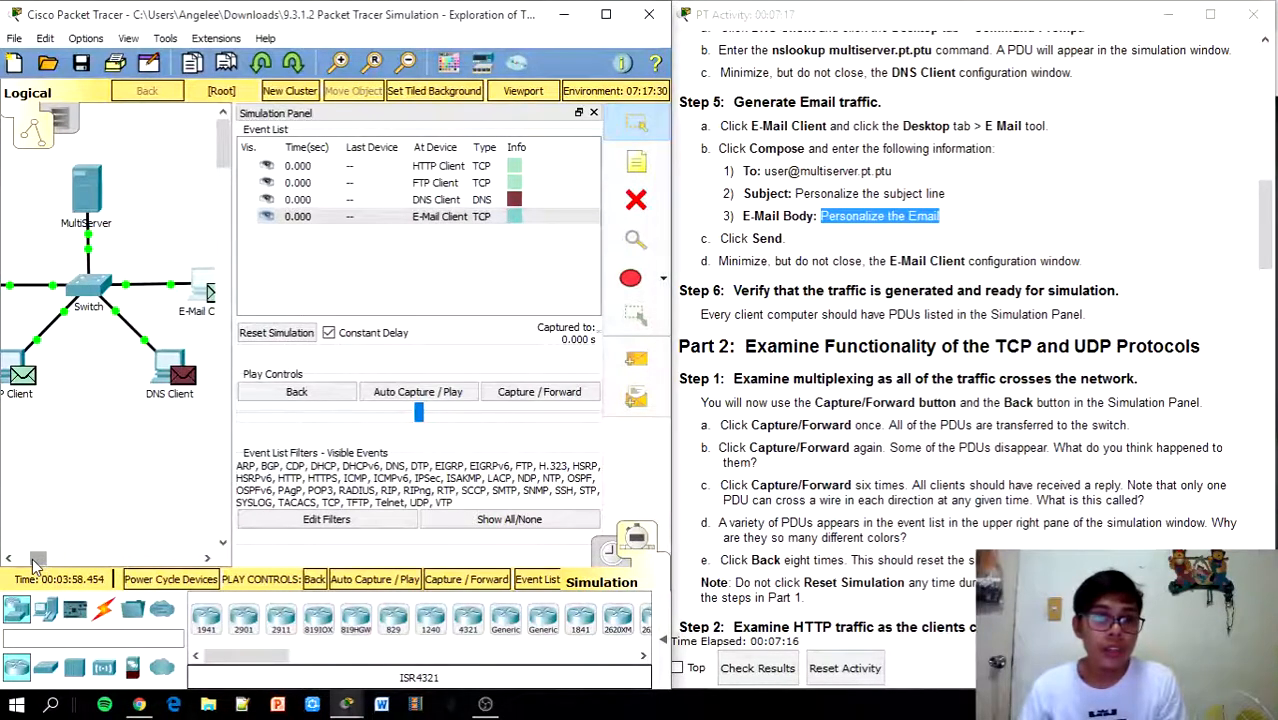
Step: Check the topology and event list for PDUs at every client, as Step 6 requires, and read the Part 2 Step 1 instructions
{"action": "left_click_drag", "start_coordinate": [38, 563], "coordinate": [29, 563]}
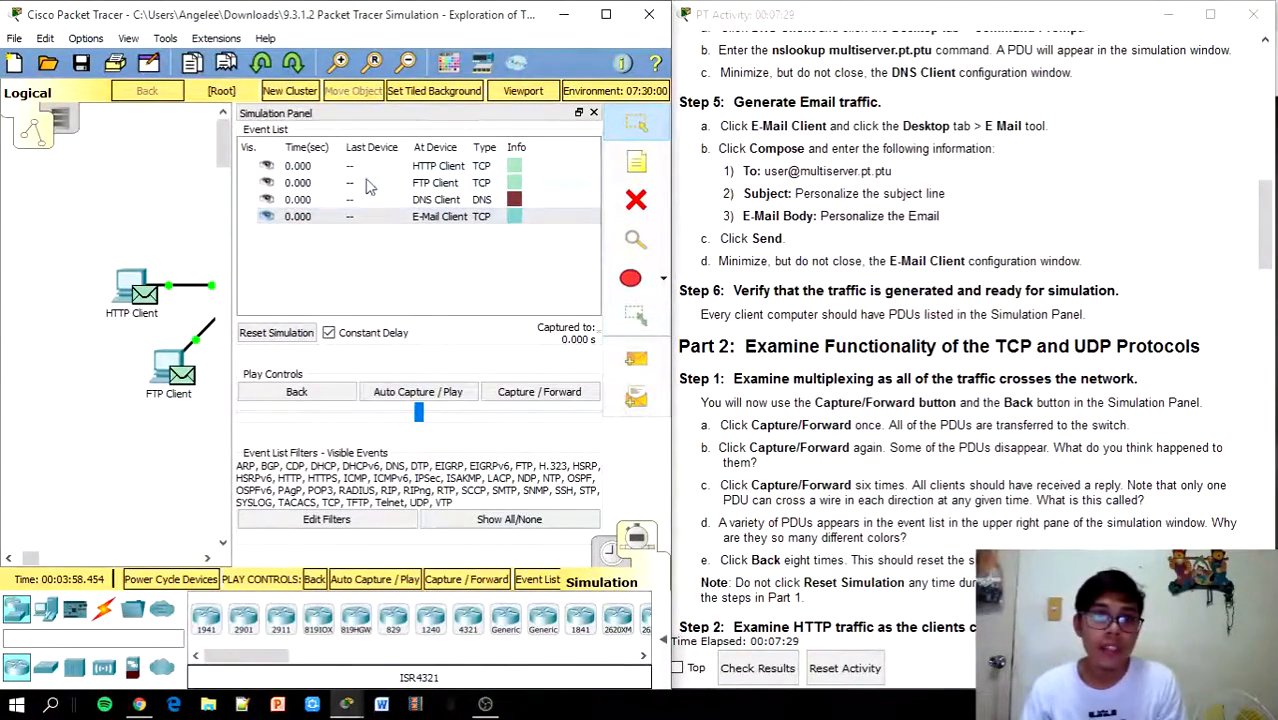
{"action": "left_click_drag", "start_coordinate": [35, 560], "coordinate": [43, 556]}
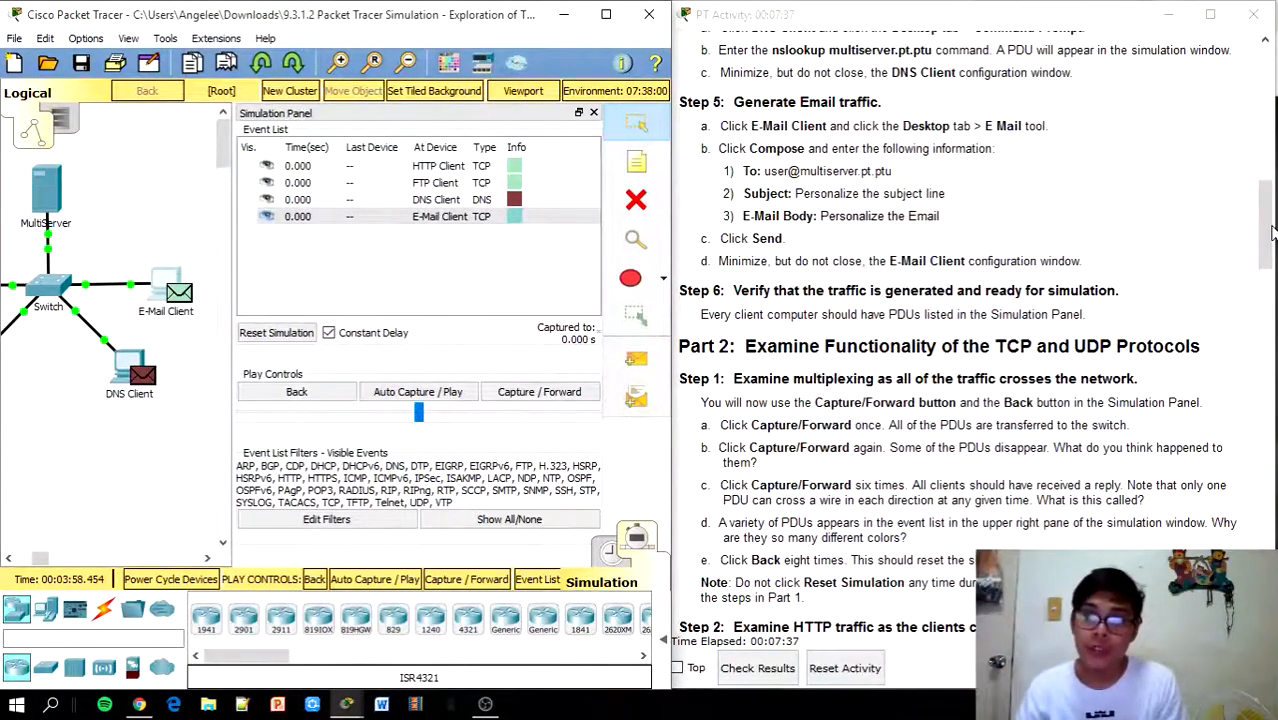
{"action": "left_click_drag", "start_coordinate": [1272, 232], "coordinate": [1272, 244]}
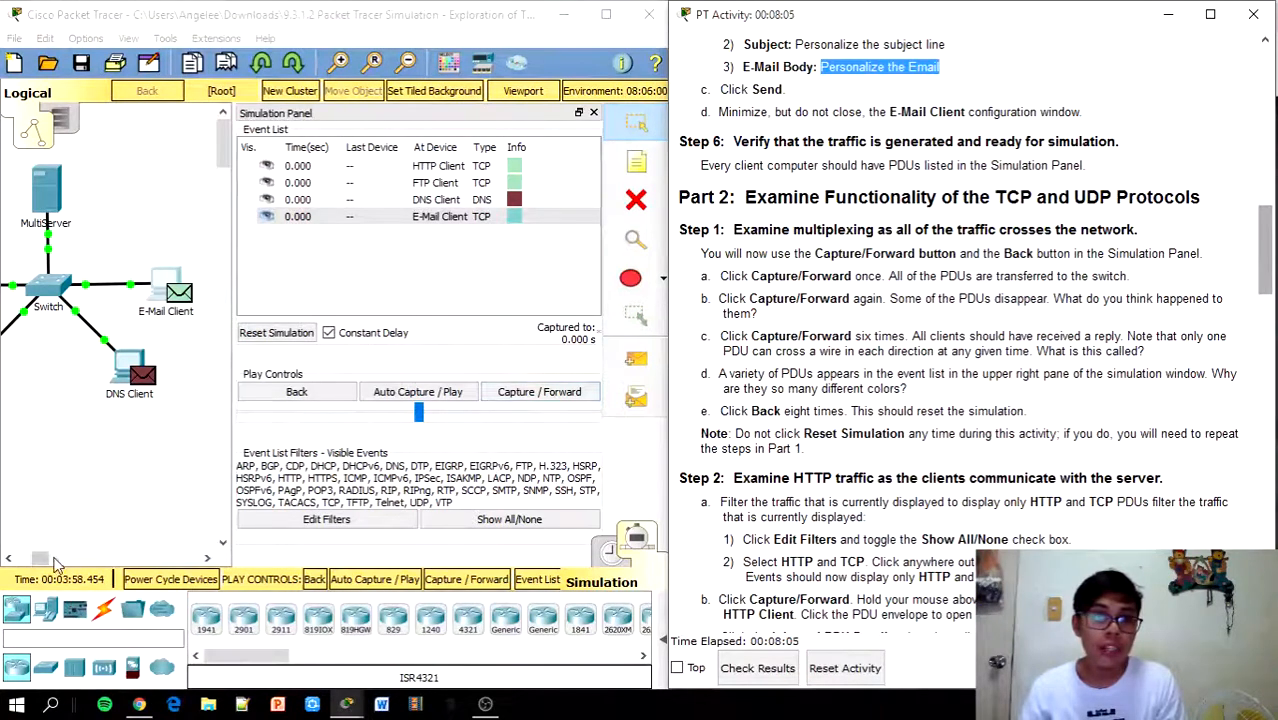
Step: Widen and reposition the Packet Tracer window so the MultiServer, Switch and all four clients fit in the workspace
{"action": "left_click_drag", "start_coordinate": [509, 28], "coordinate": [628, 30]}
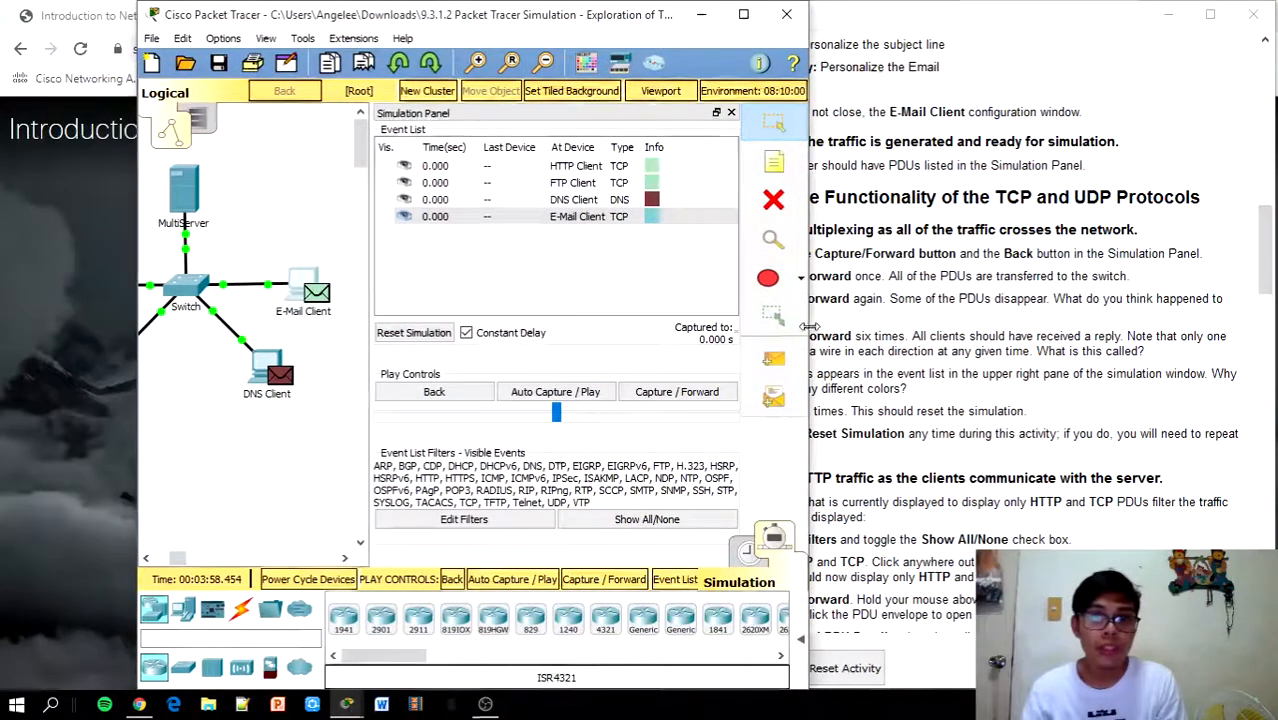
{"action": "left_click_drag", "start_coordinate": [808, 328], "coordinate": [996, 328]}
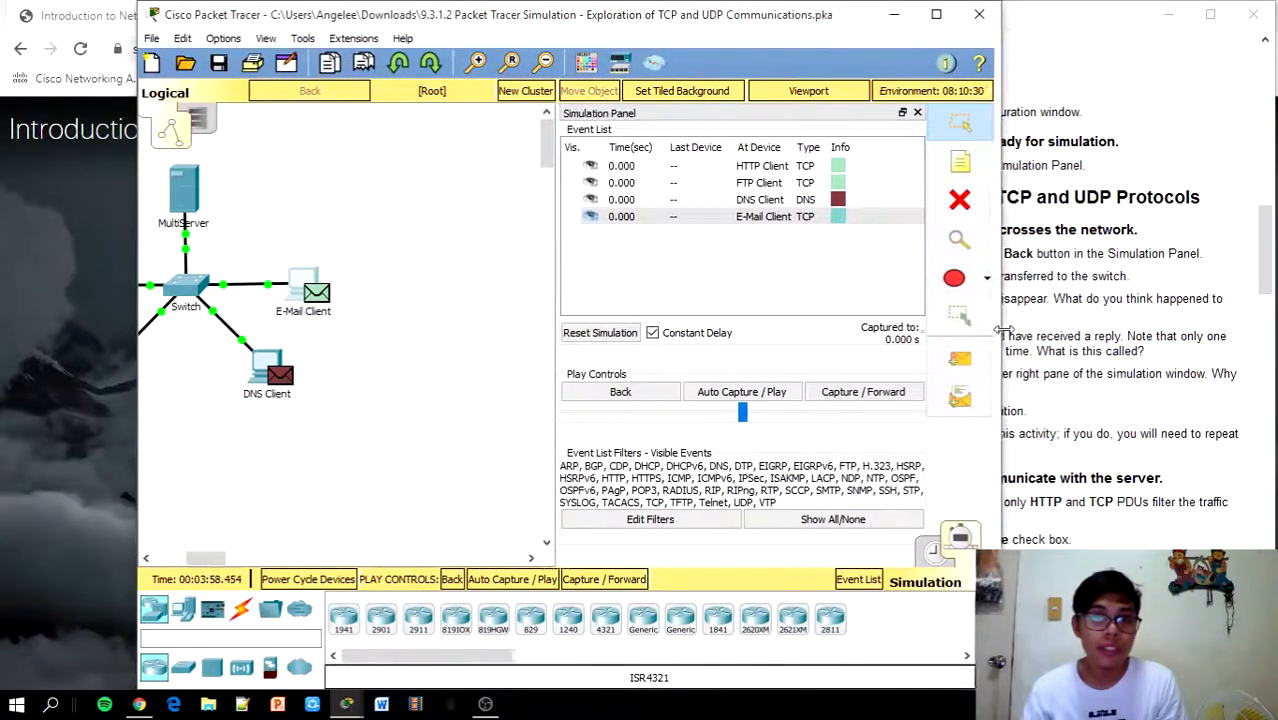
{"action": "mouse_move", "coordinate": [197, 562]}
{"action": "left_mouse_down"}
{"action": "mouse_move", "coordinate": [176, 567]}
{"action": "mouse_move", "coordinate": [187, 567]}
{"action": "left_mouse_up"}
{"action": "left_click_drag", "start_coordinate": [598, 22], "coordinate": [462, 45]}
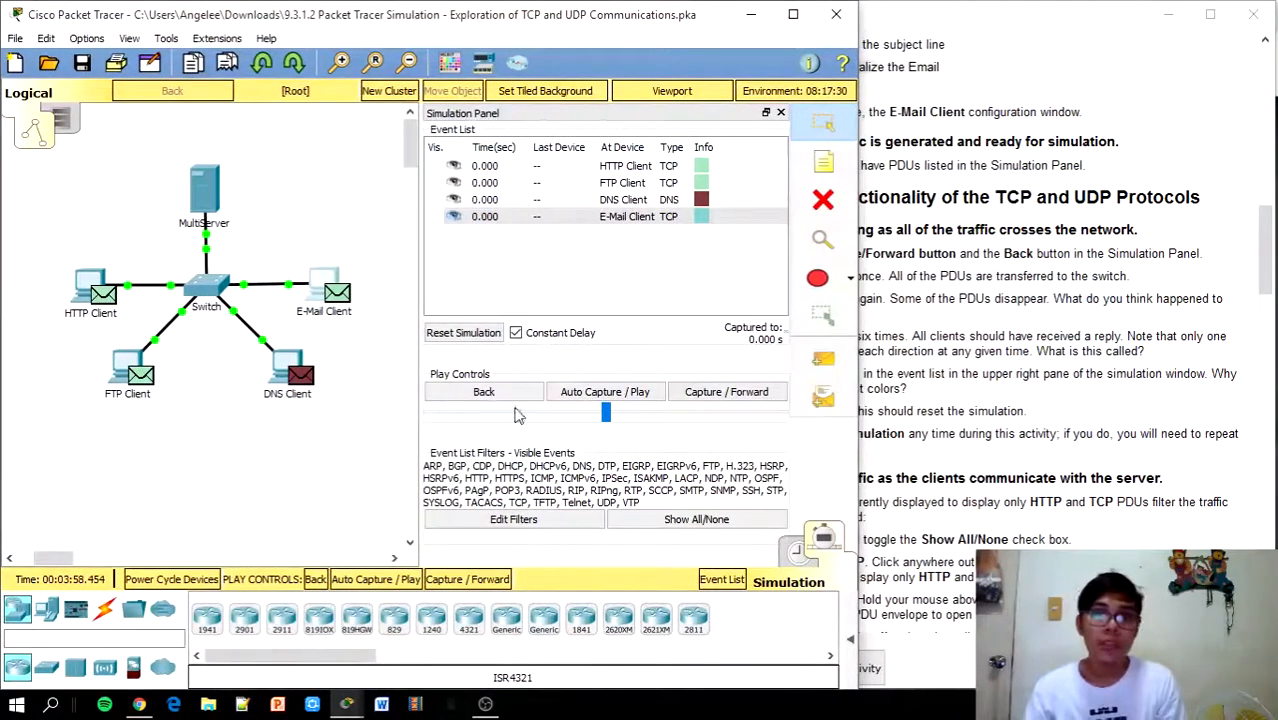
Step: Advance the simulation two steps with Capture / Forward, consulting the Part 2 Step 1 instructions between them
{"action": "left_click", "coordinate": [704, 396]}
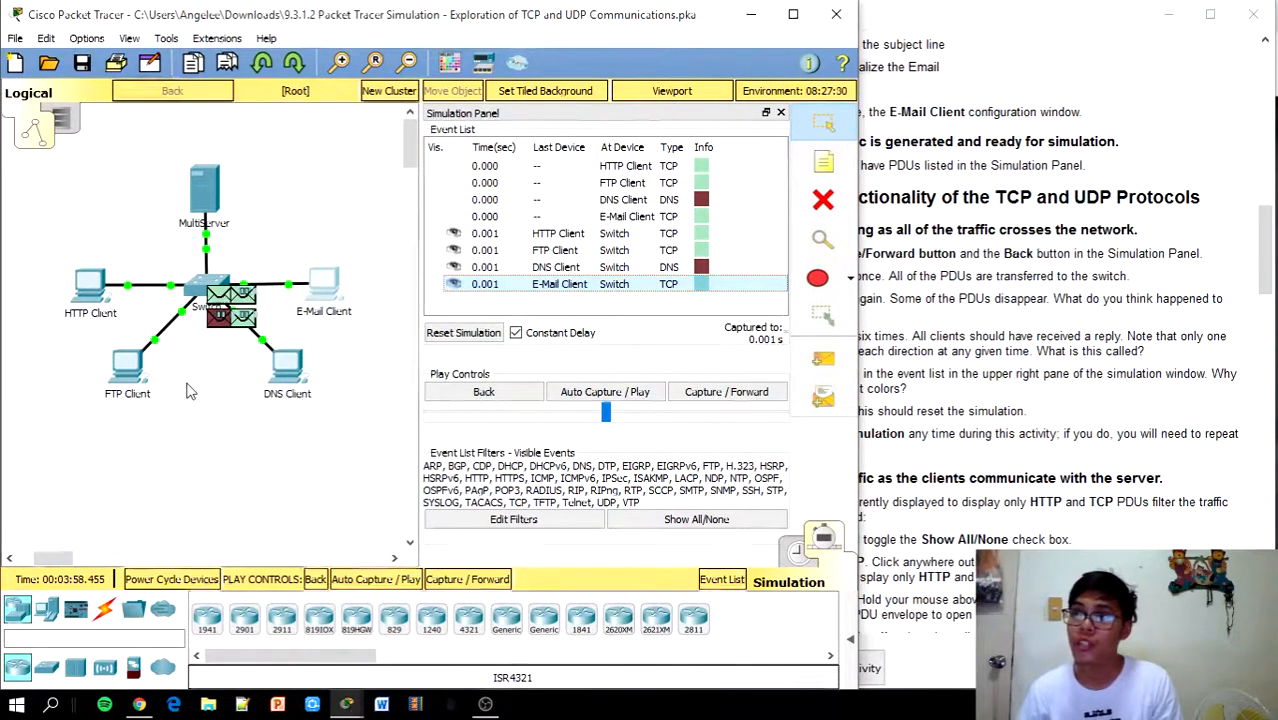
{"action": "left_click", "coordinate": [943, 32]}
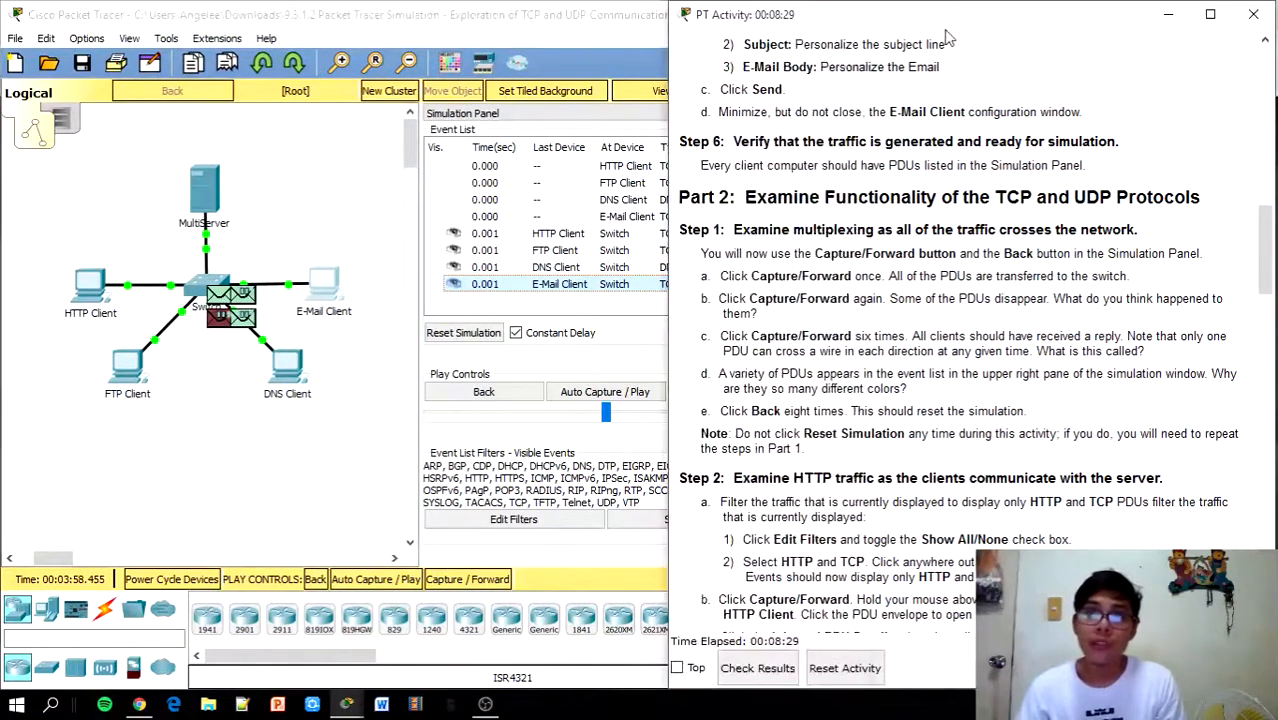
{"action": "left_click_drag", "start_coordinate": [940, 67], "coordinate": [923, 60]}
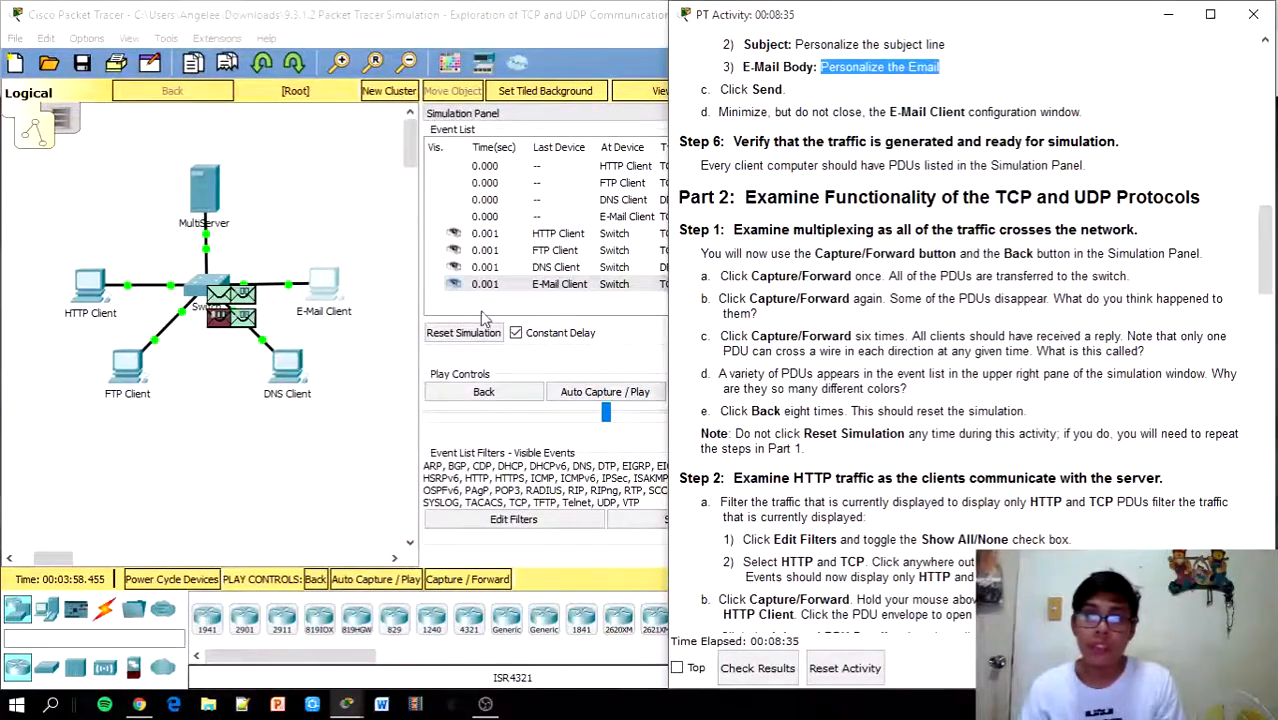
{"action": "left_click", "coordinate": [397, 18]}
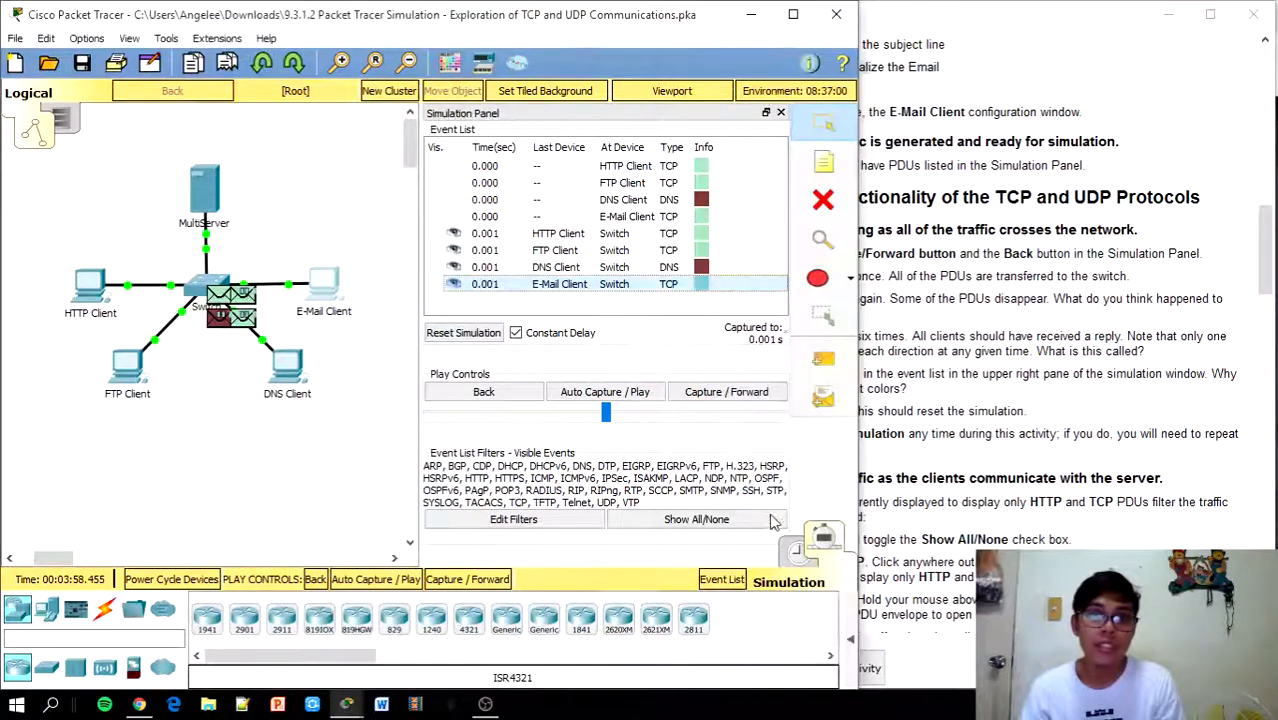
{"action": "left_click", "coordinate": [727, 396]}
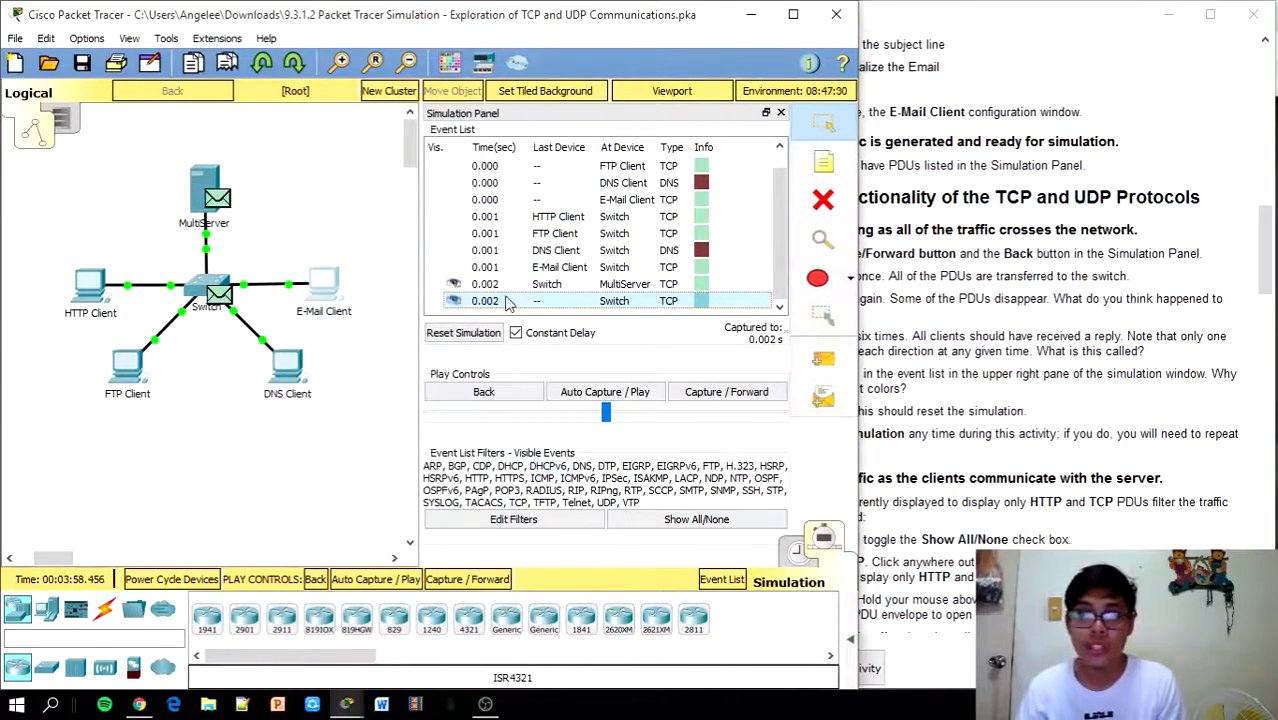
Step: Read instruction c of Part 2 Step 1 and advance the simulation six more times with Capture / Forward
{"action": "left_click", "coordinate": [1047, 72]}
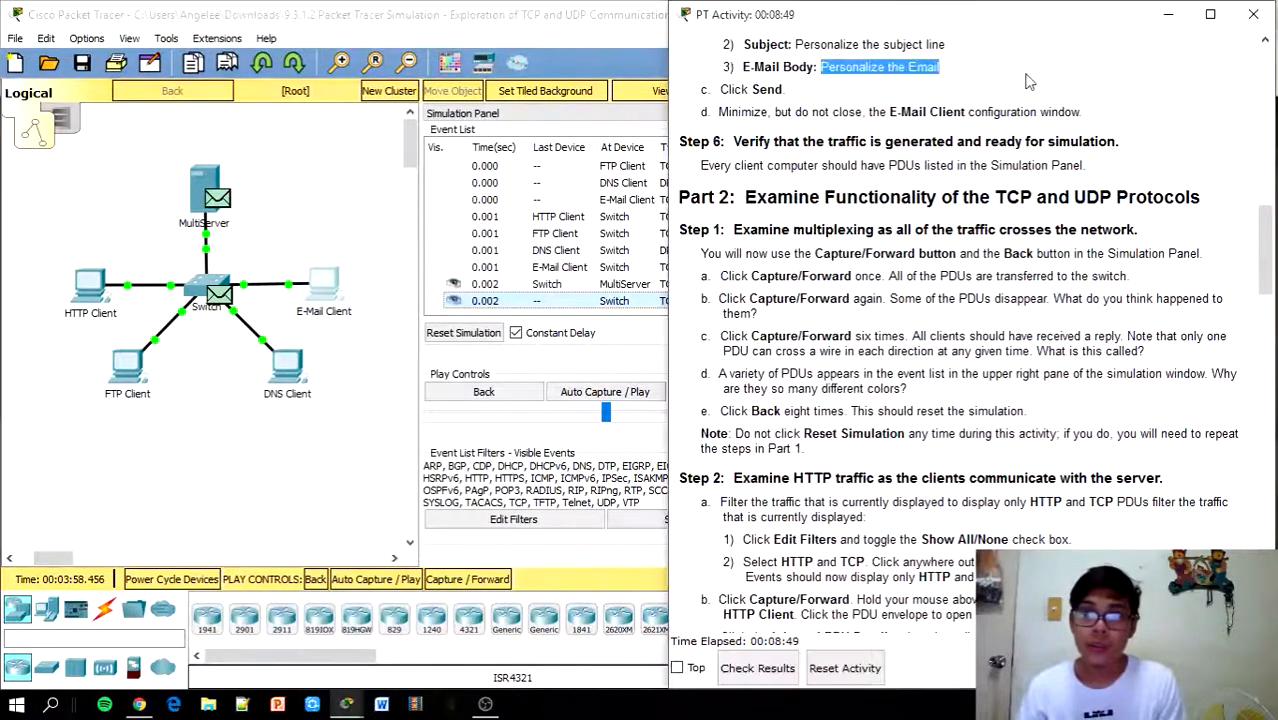
{"action": "scroll", "coordinate": [952, 236], "scroll_direction": "down", "scroll_amount": 1}
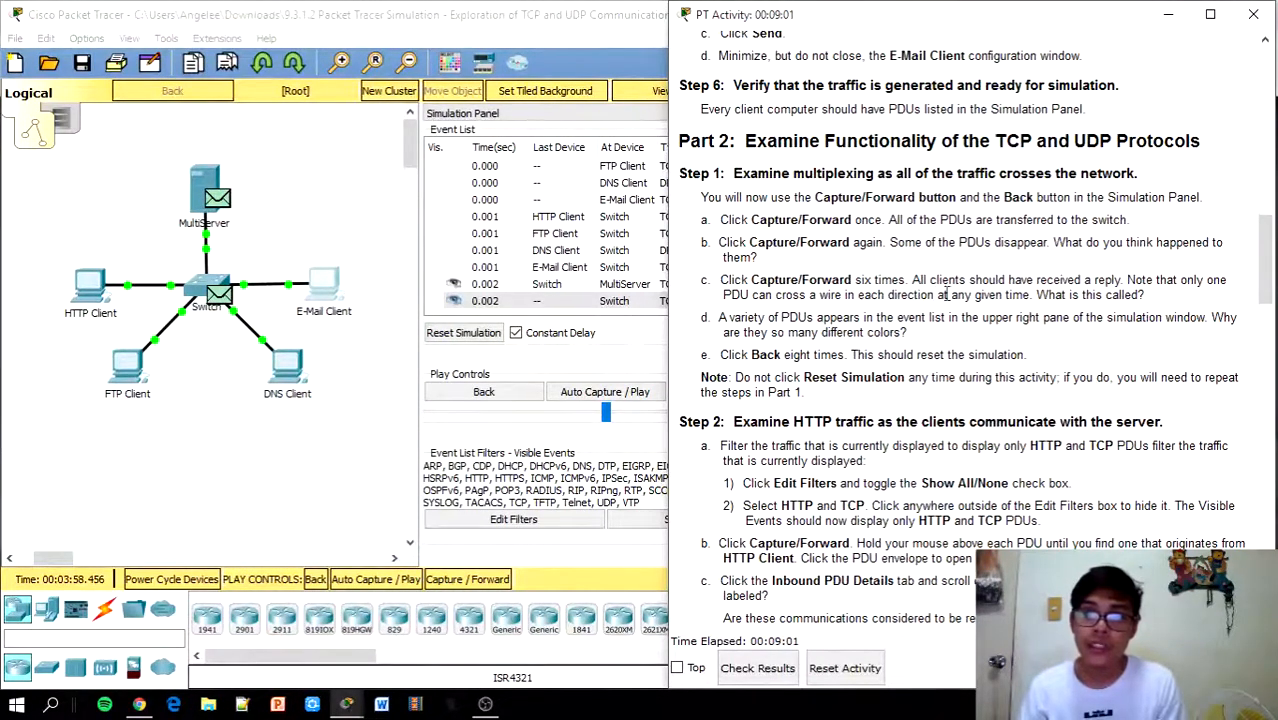
{"action": "left_click", "coordinate": [363, 420]}
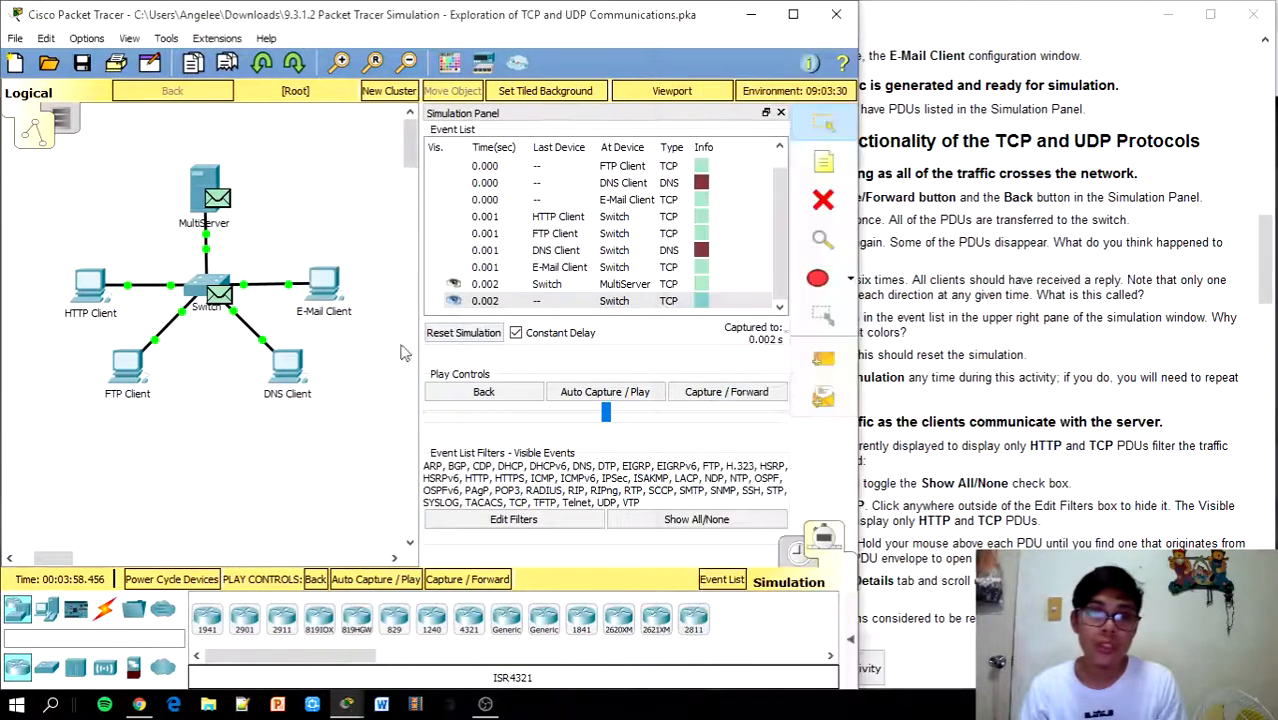
{"action": "left_click", "coordinate": [708, 396]}
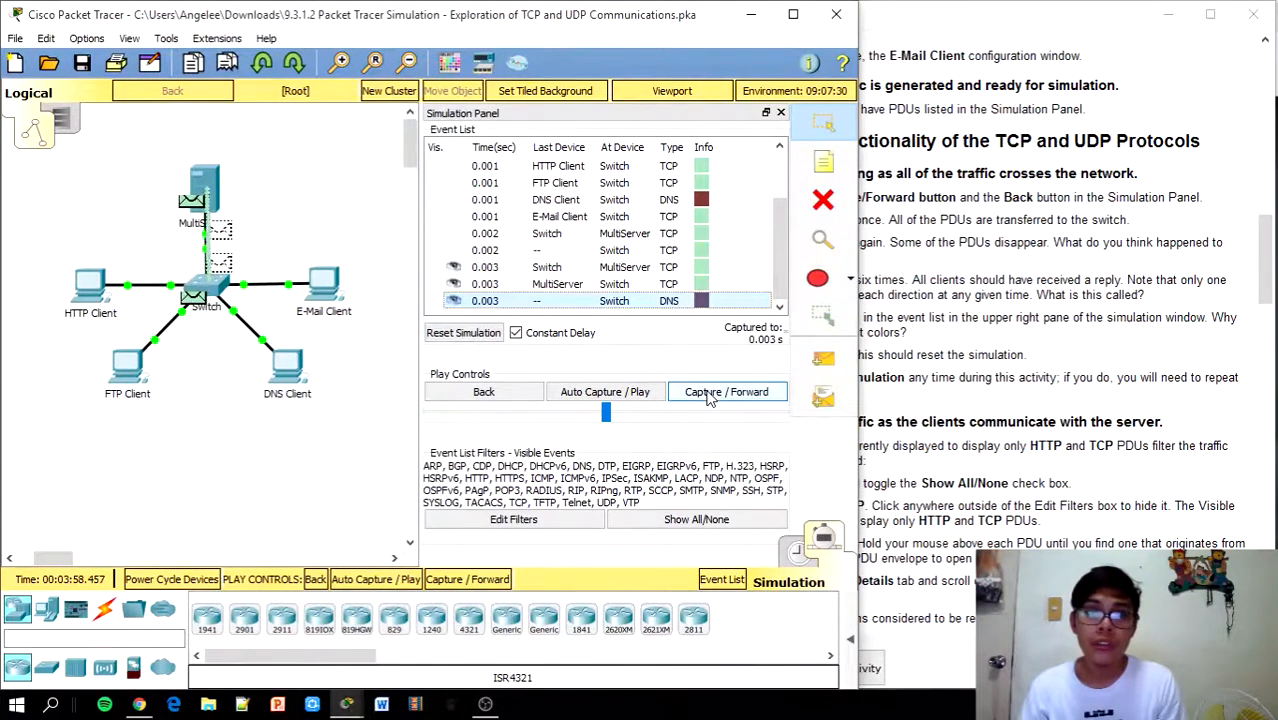
{"action": "left_click", "coordinate": [708, 396]}
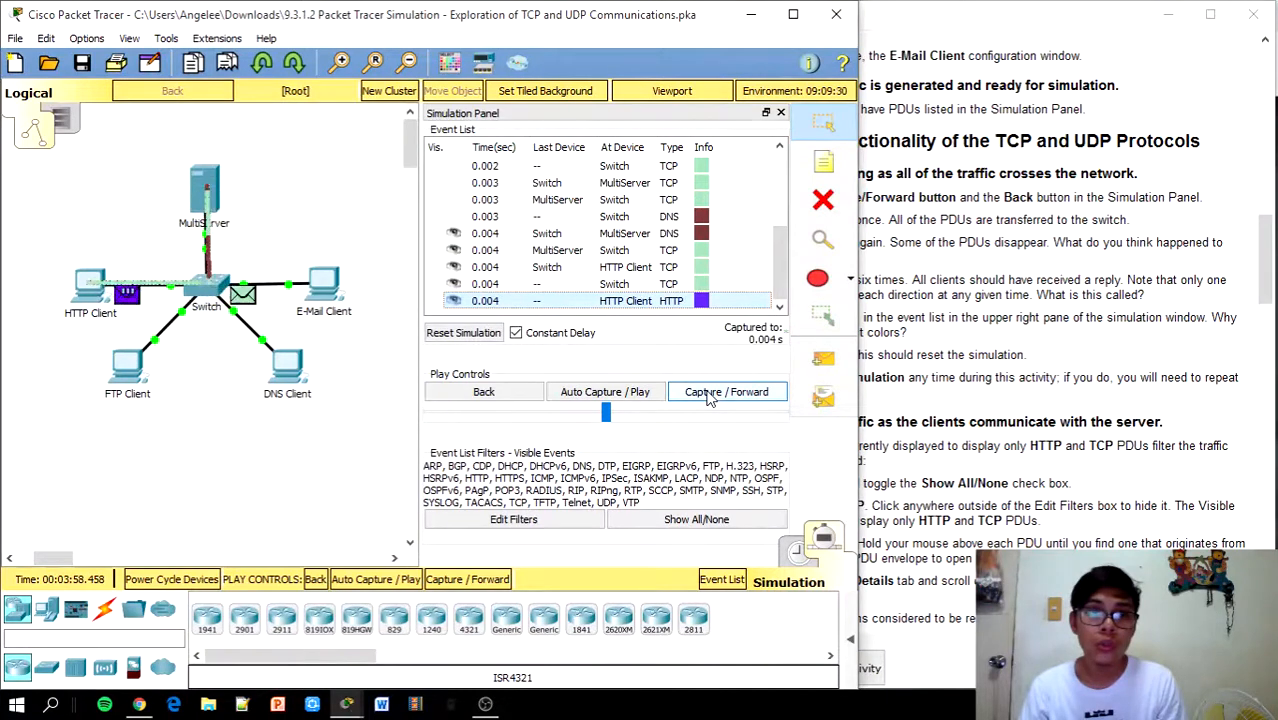
{"action": "left_click", "coordinate": [708, 396]}
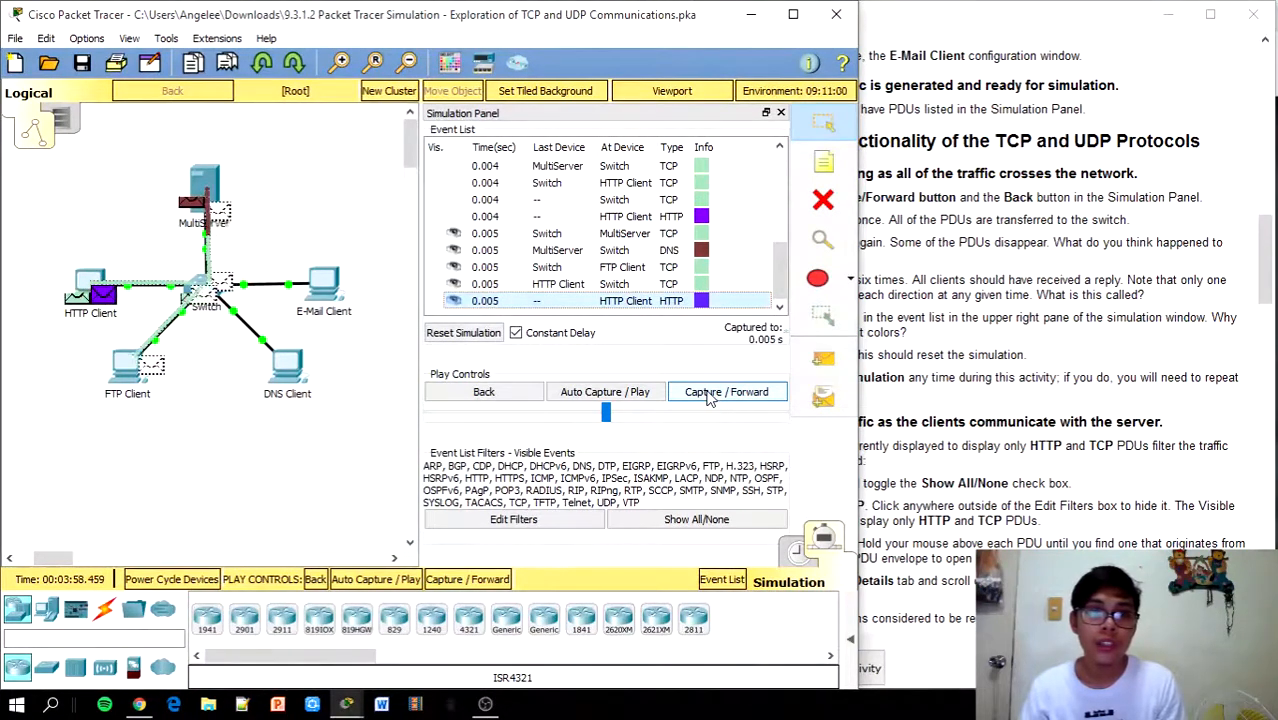
{"action": "left_click", "coordinate": [708, 396]}
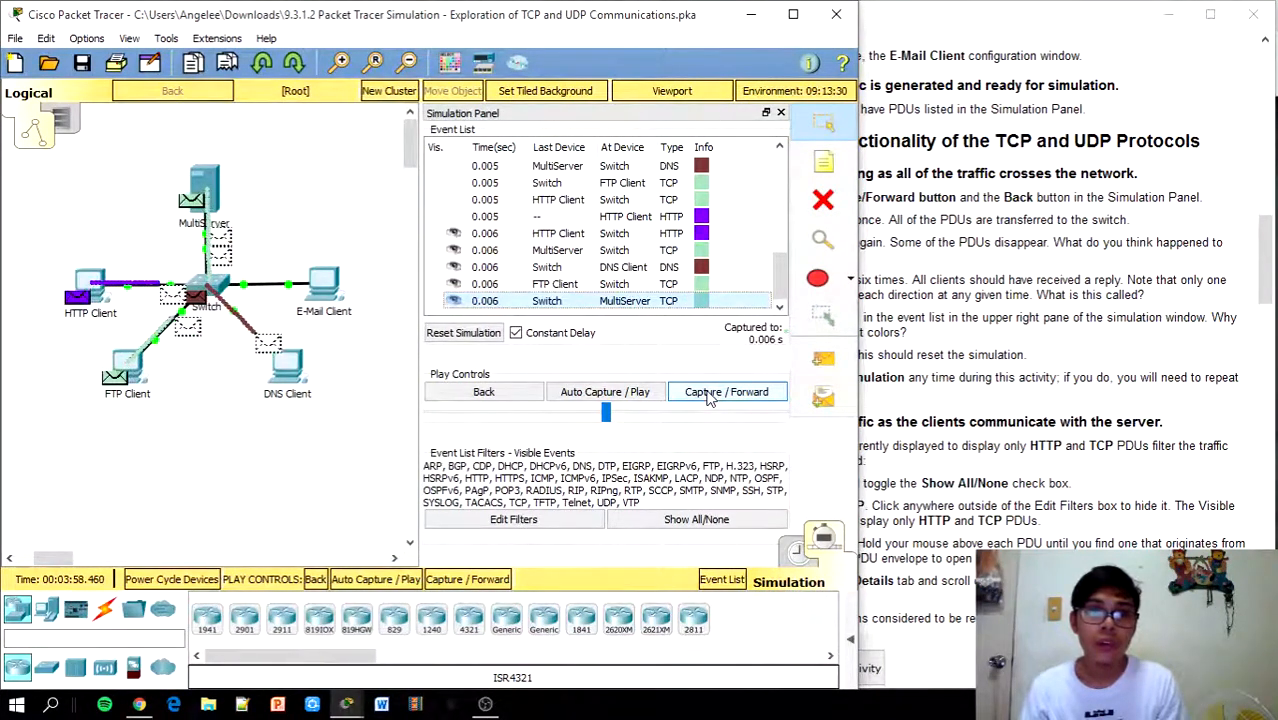
{"action": "left_click", "coordinate": [708, 396]}
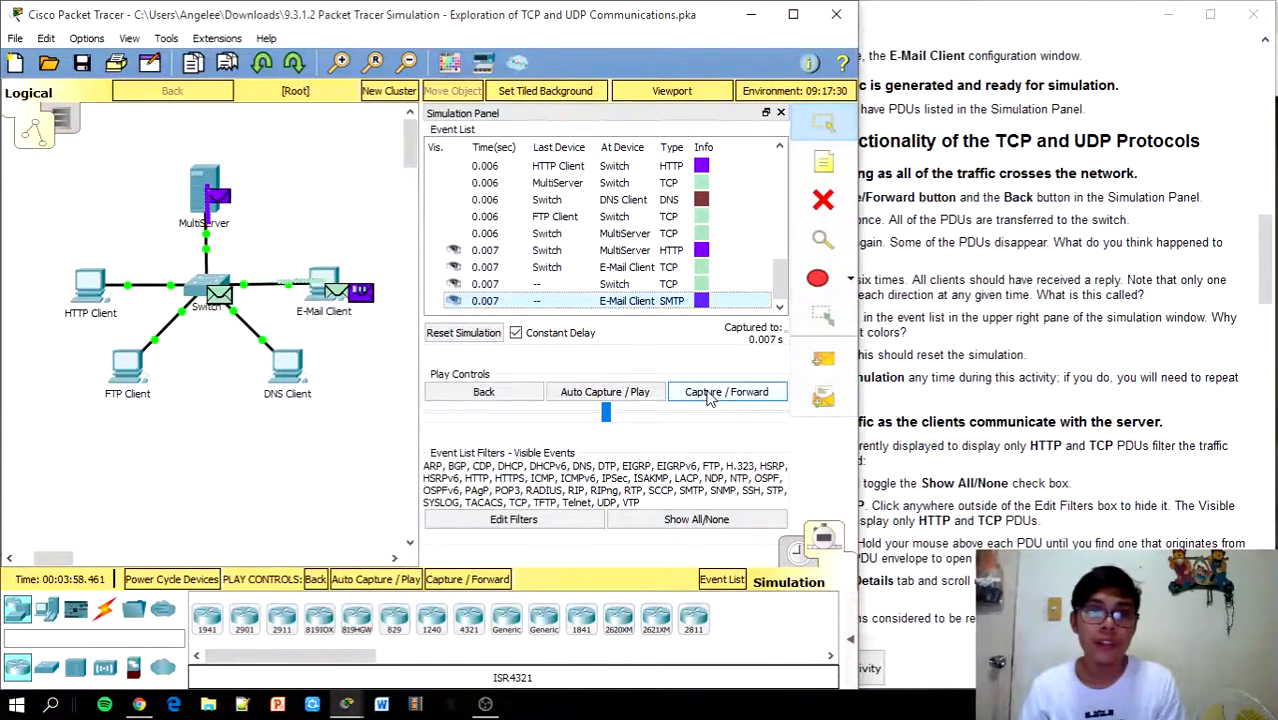
{"action": "left_click", "coordinate": [708, 396]}
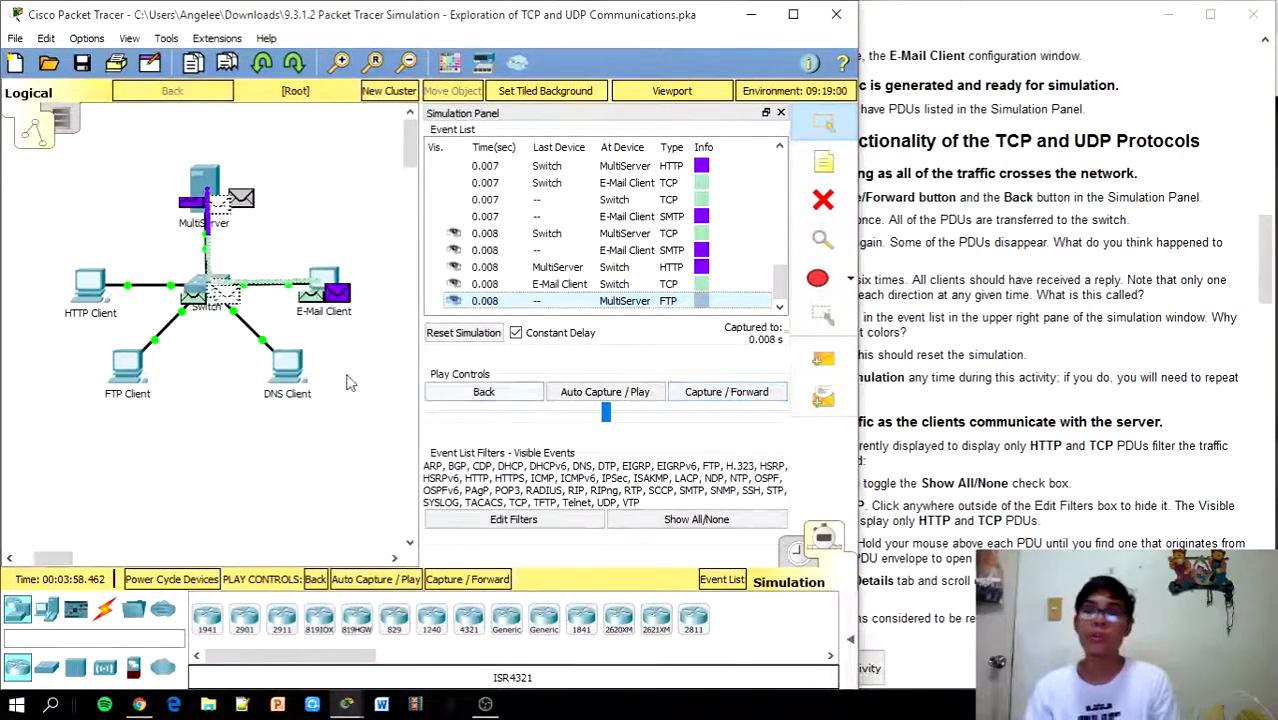
Step: Review the remaining Part 2 Step 1 instructions and step the simulation back to the 0.000 s events without resetting it
{"action": "left_click", "coordinate": [1088, 65]}
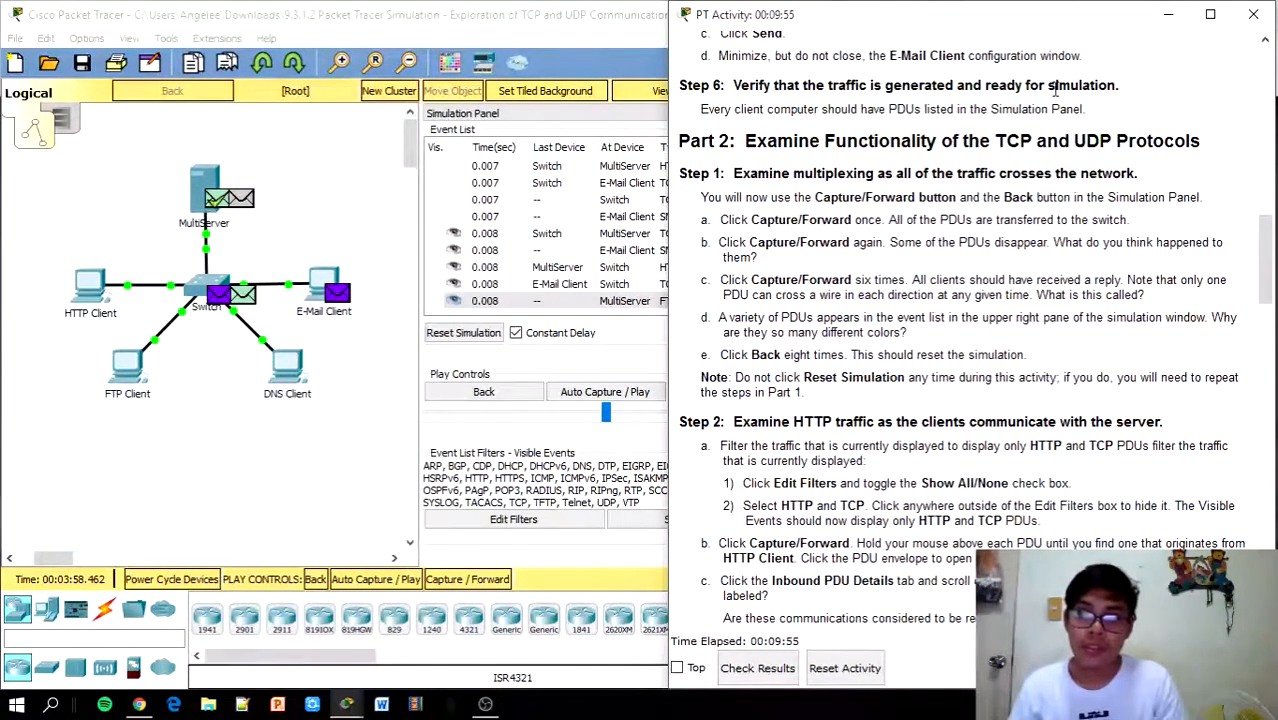
{"action": "left_click", "coordinate": [481, 223]}
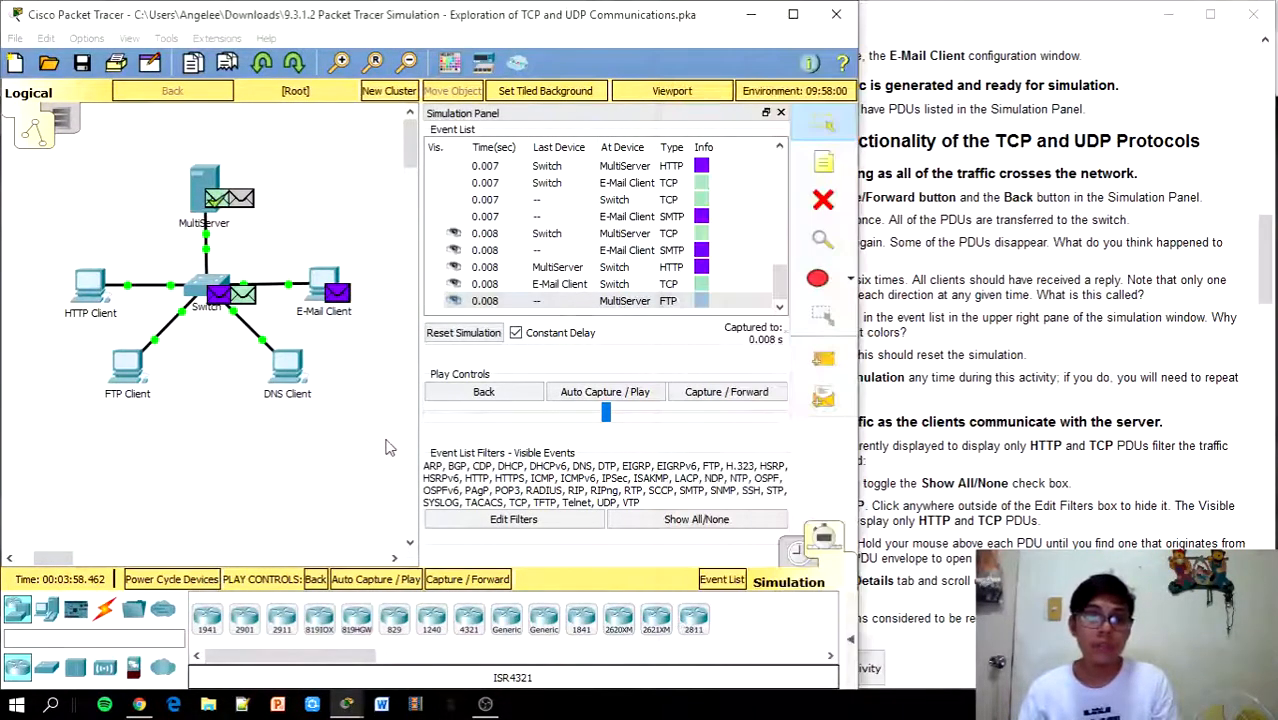
{"action": "left_click", "coordinate": [499, 393]}
{"action": "left_click", "coordinate": [499, 393]}
{"action": "left_click", "coordinate": [499, 393]}
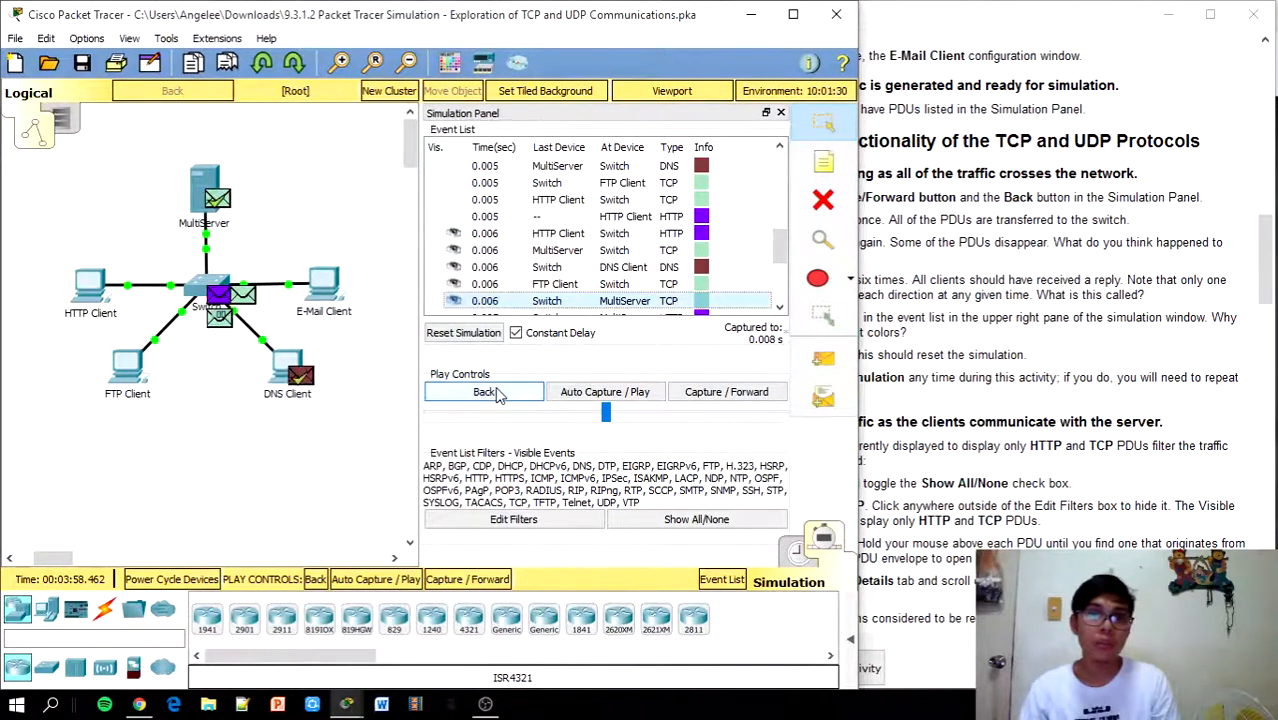
{"action": "left_click", "coordinate": [499, 393]}
{"action": "left_click", "coordinate": [499, 393]}
{"action": "left_click", "coordinate": [499, 393]}
{"action": "left_click", "coordinate": [499, 393]}
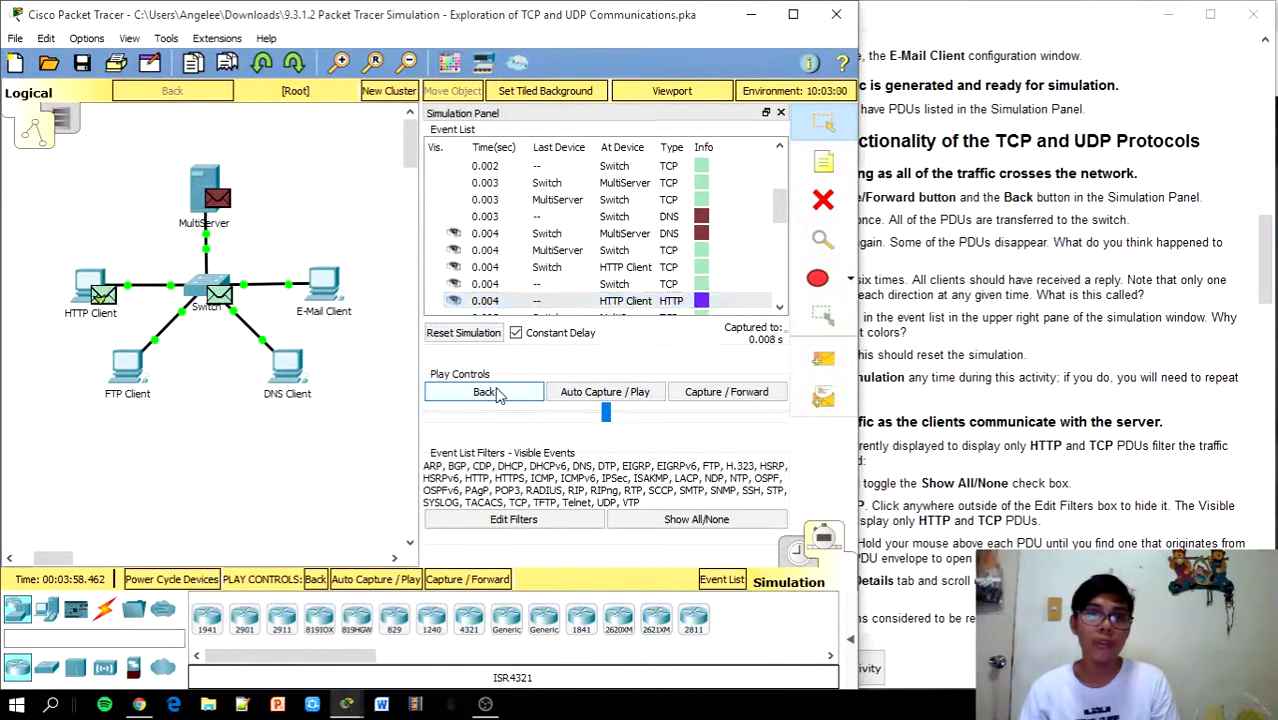
{"action": "left_click", "coordinate": [499, 393]}
{"action": "left_click", "coordinate": [499, 393]}
{"action": "left_click", "coordinate": [499, 393]}
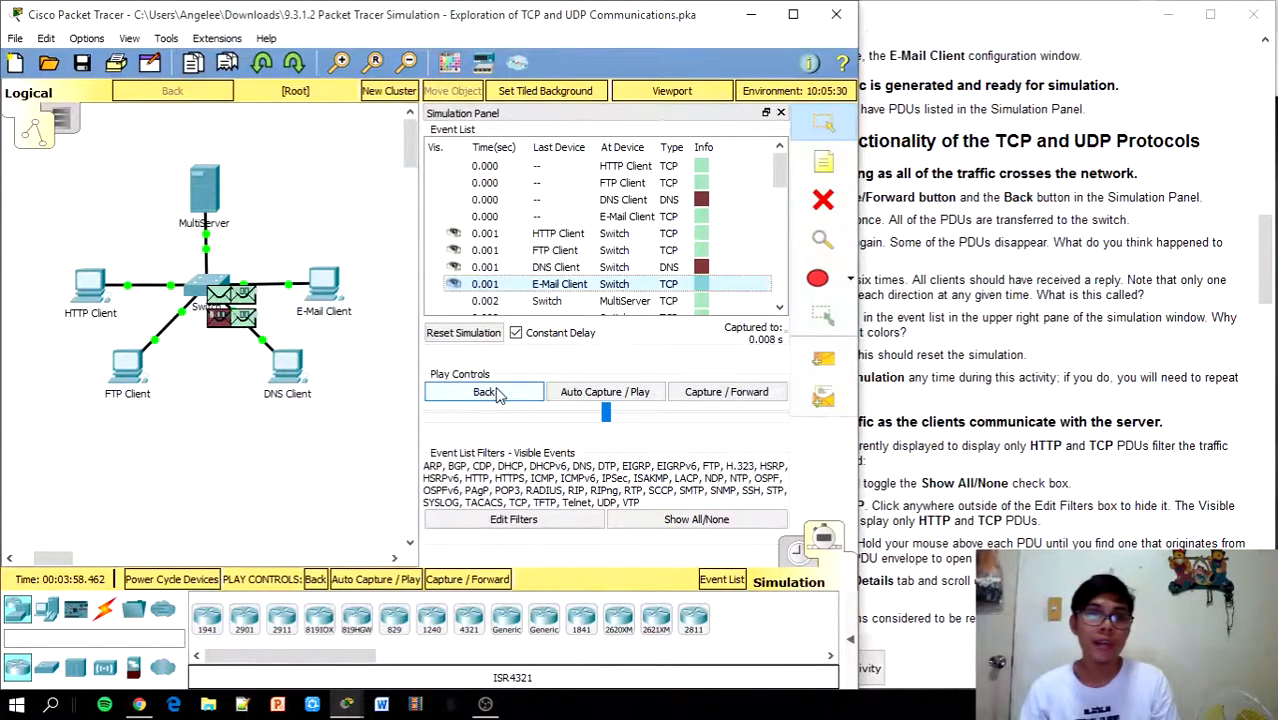
{"action": "left_click", "coordinate": [499, 393]}
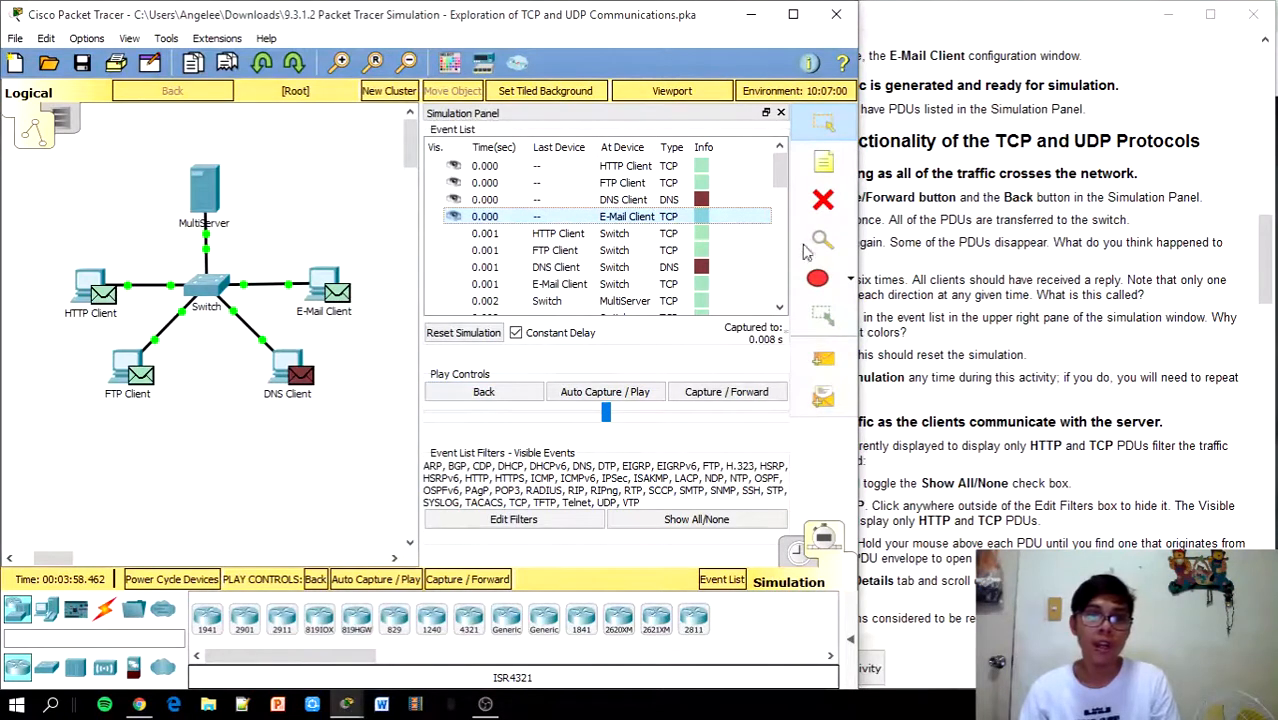
Step: Read the Reset Simulation note and the Part 2 Step 2 instructions on examining HTTP traffic
{"action": "left_click", "coordinate": [1212, 74]}
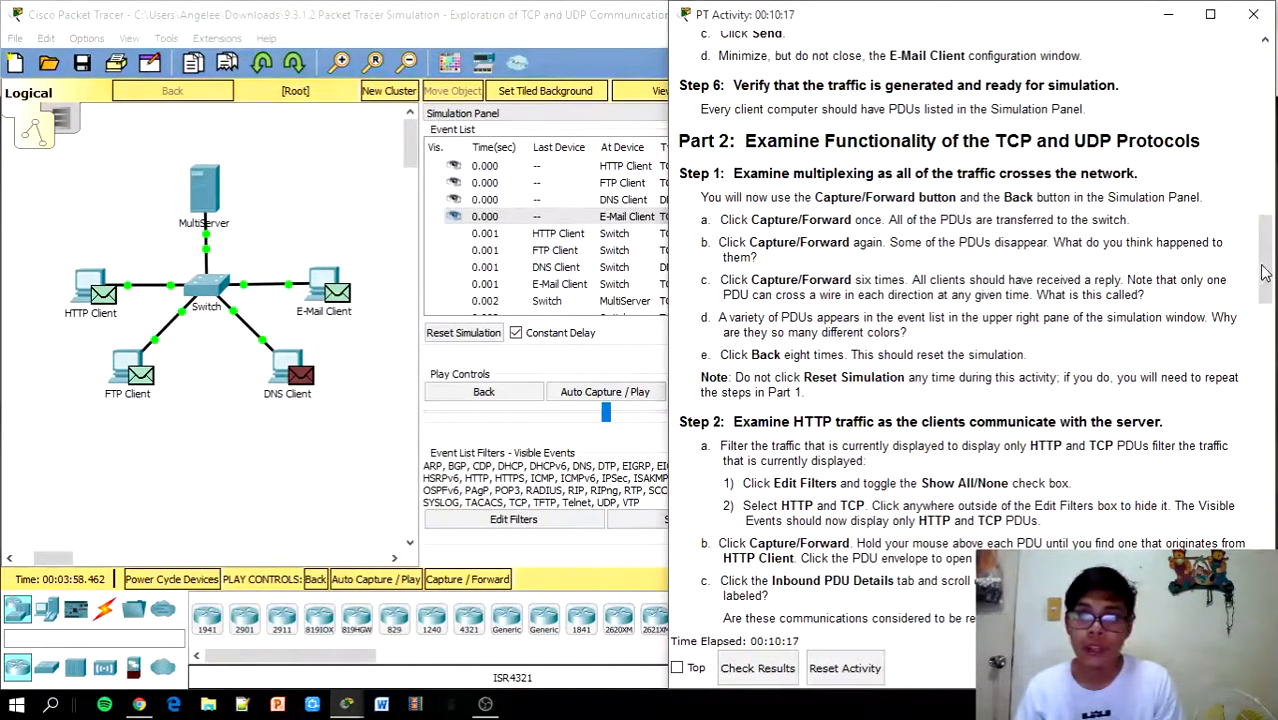
{"action": "left_click", "coordinate": [352, 432]}
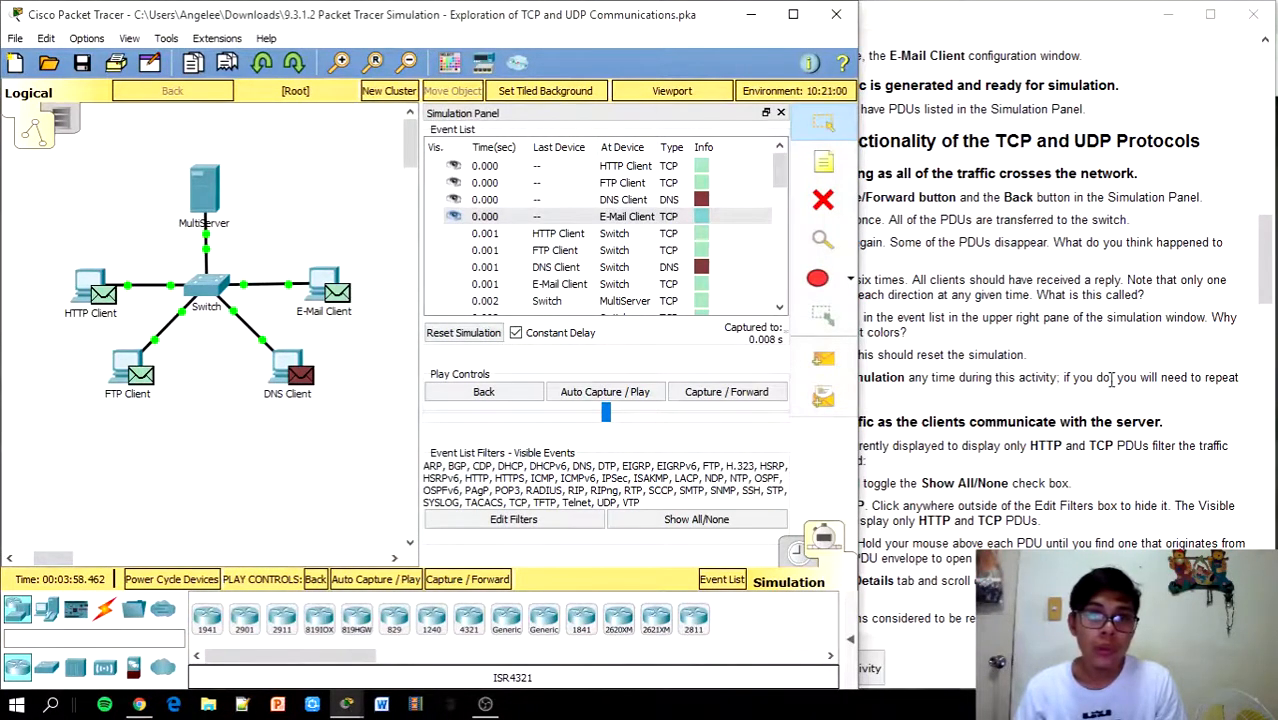
{"action": "left_click", "coordinate": [1180, 336]}
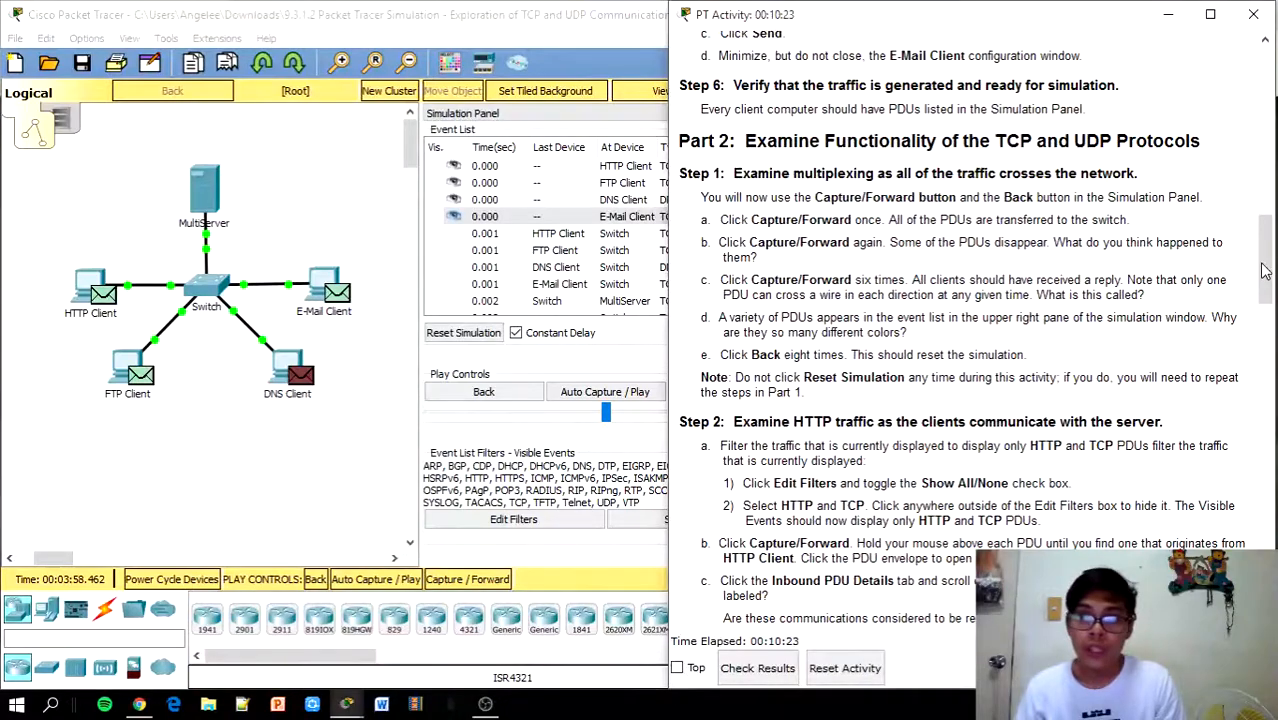
{"action": "scroll", "coordinate": [1265, 270], "scroll_direction": "down", "scroll_amount": 5}
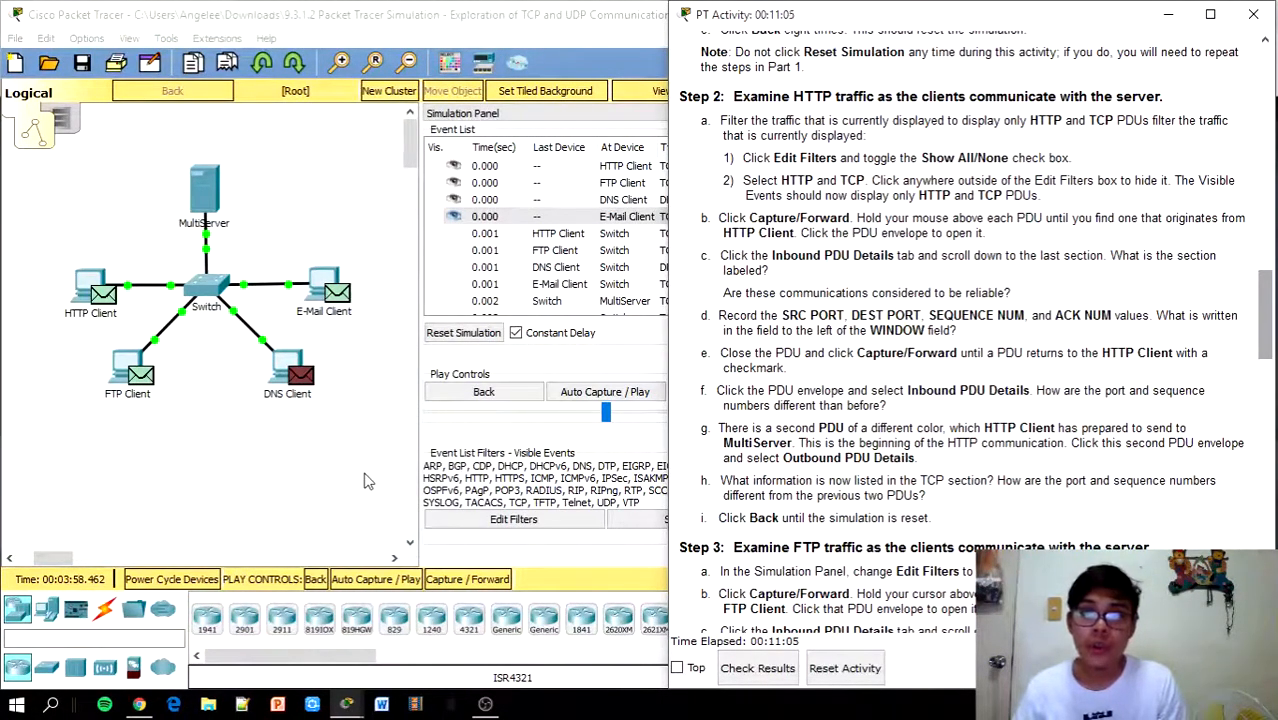
Step: Hide all event types in the event list filters and consult the Step 2 instructions on which protocols to select
{"action": "left_click", "coordinate": [365, 481]}
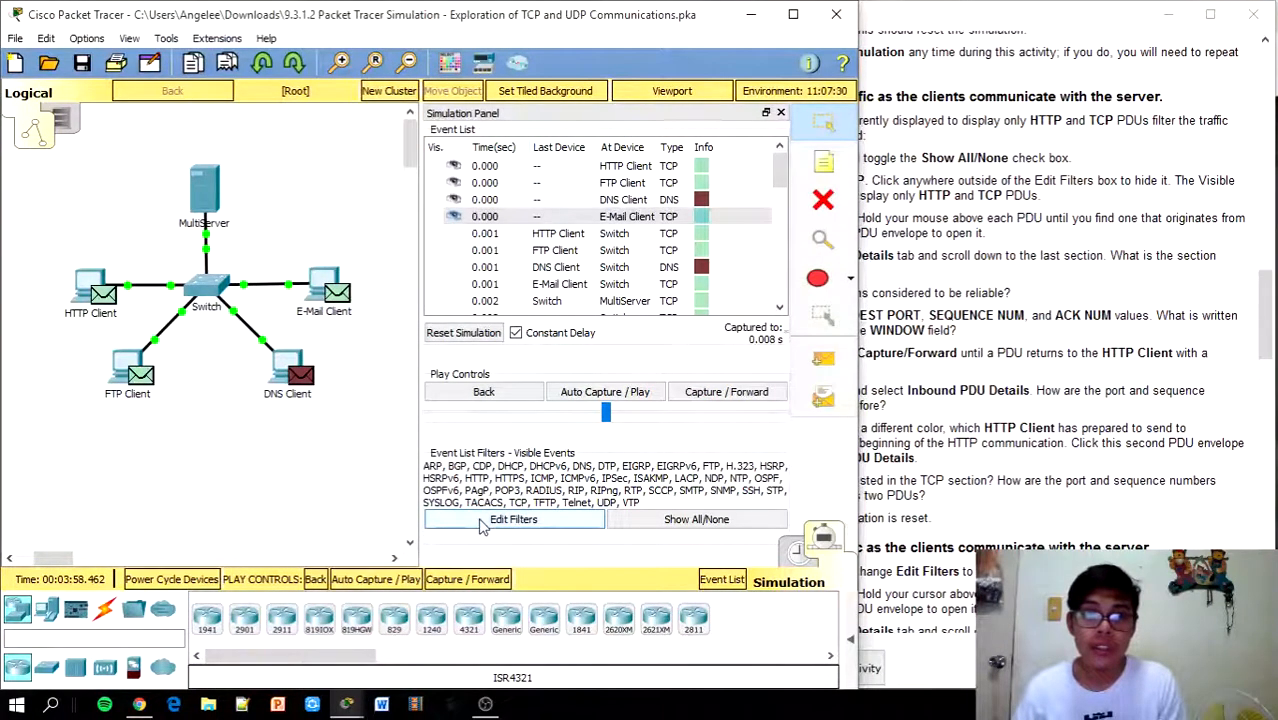
{"action": "left_click", "coordinate": [482, 523]}
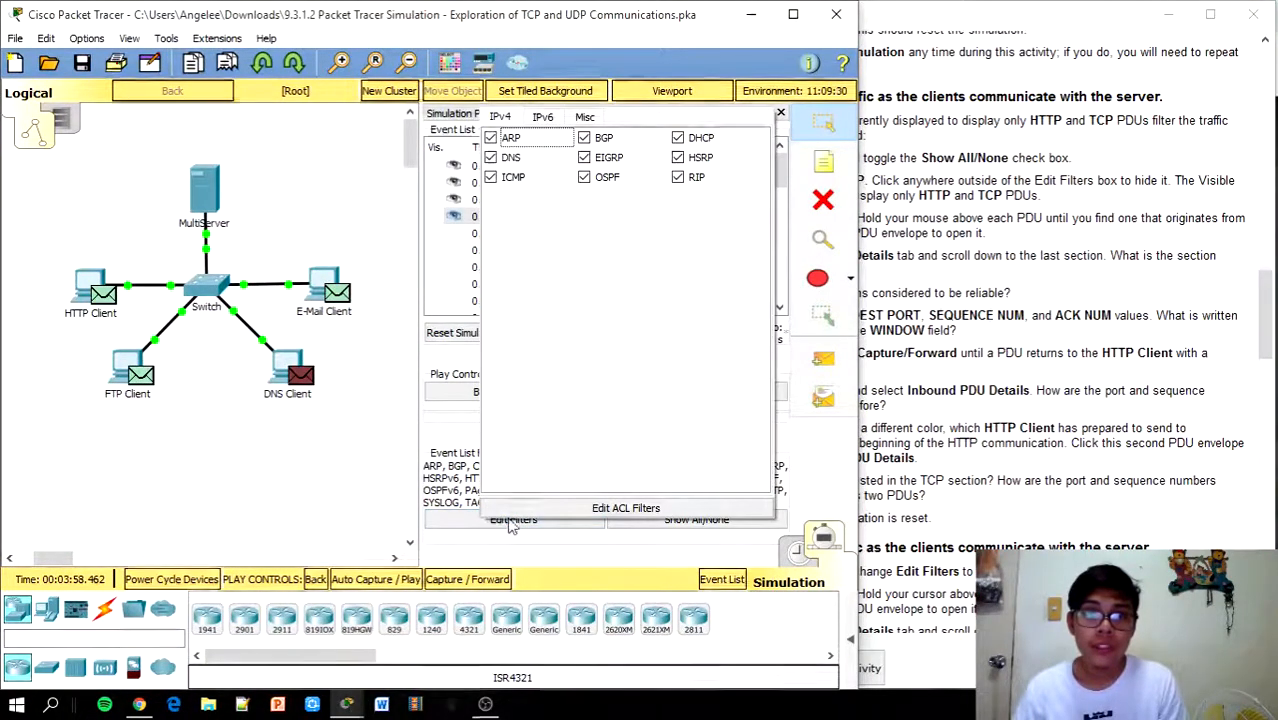
{"action": "left_click", "coordinate": [705, 527]}
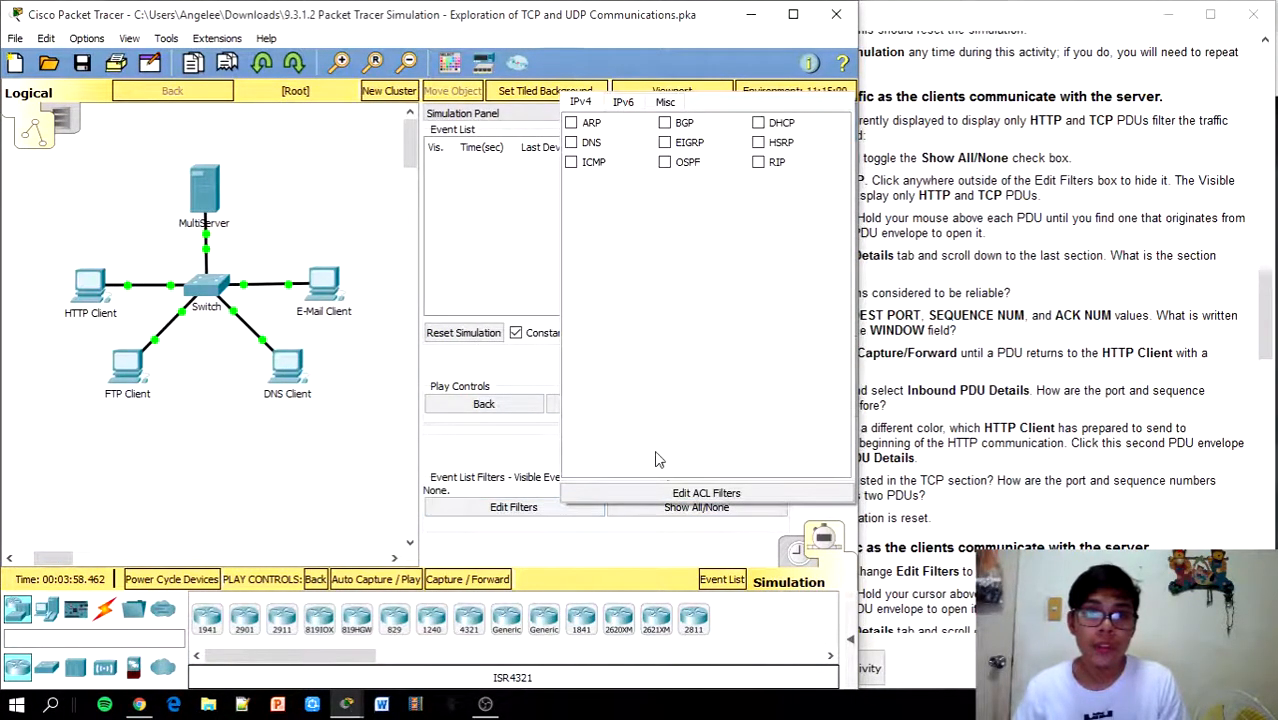
{"action": "left_click", "coordinate": [666, 104]}
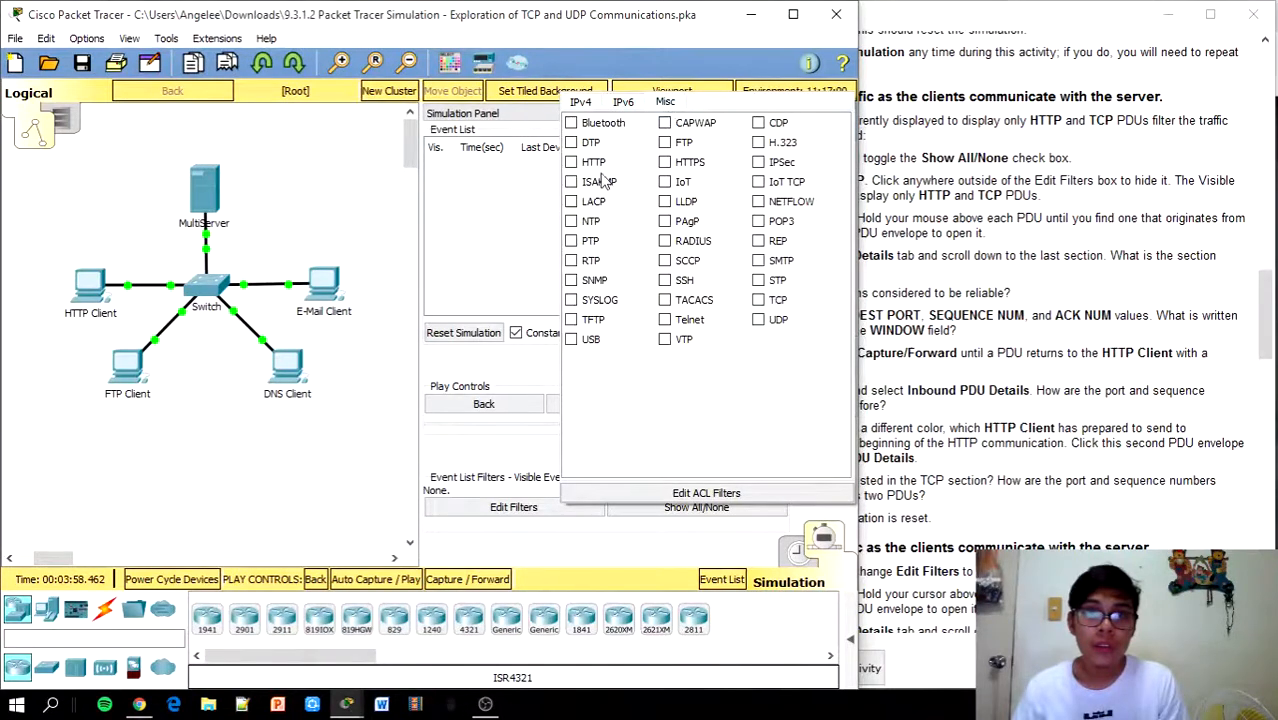
{"action": "left_click", "coordinate": [983, 216]}
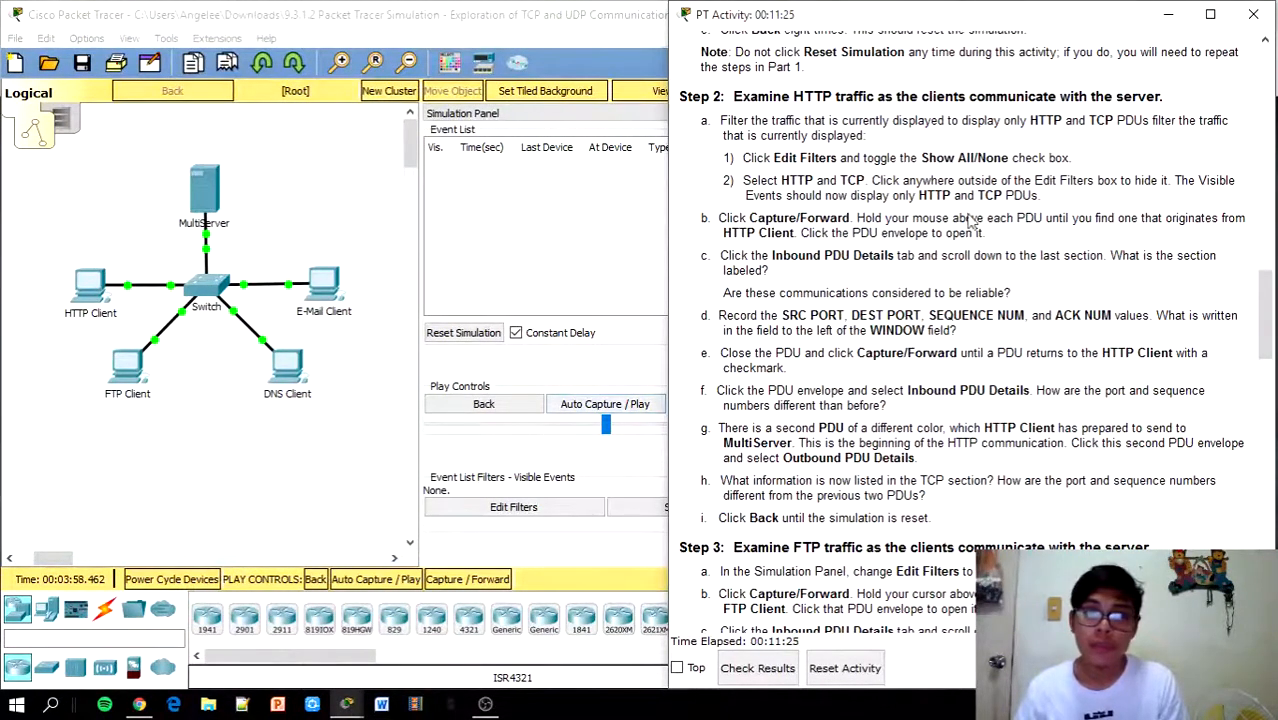
{"action": "left_click", "coordinate": [591, 268]}
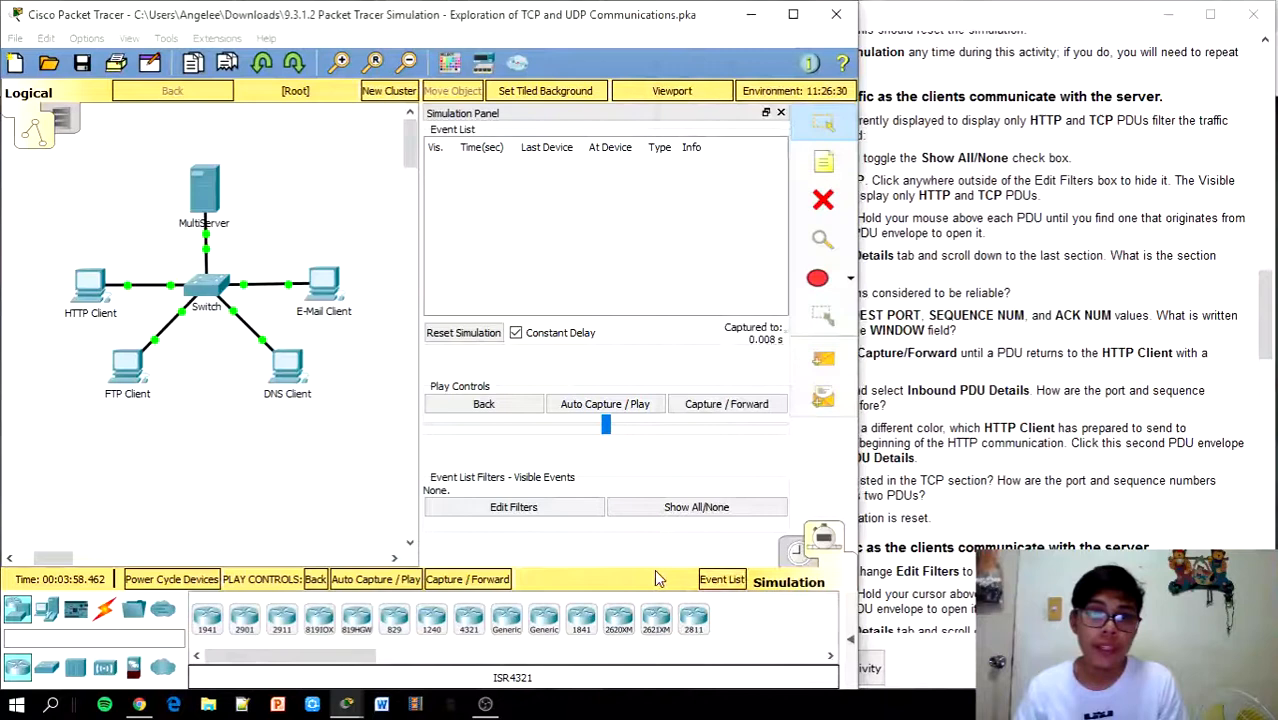
Step: Toggle the event filters to all and back to none, and enable only HTTP and TCP as visible events
{"action": "left_click", "coordinate": [679, 513]}
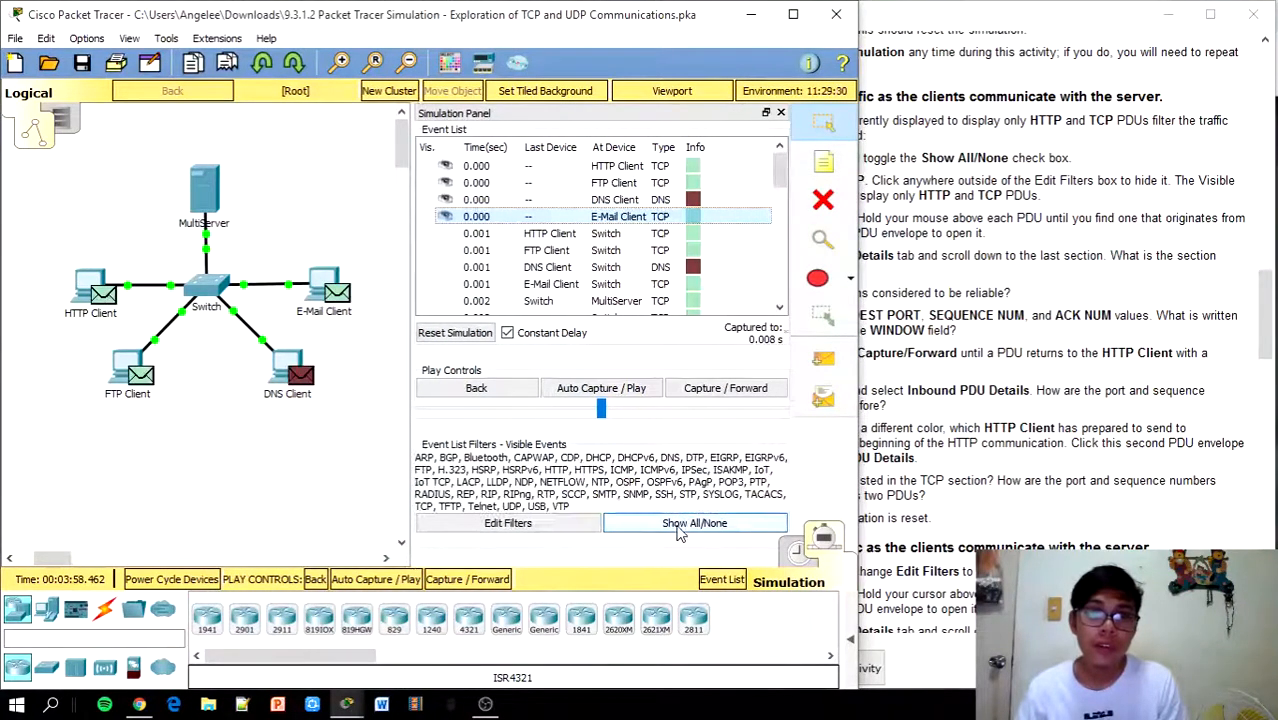
{"action": "left_click", "coordinate": [681, 525]}
{"action": "left_click", "coordinate": [545, 512]}
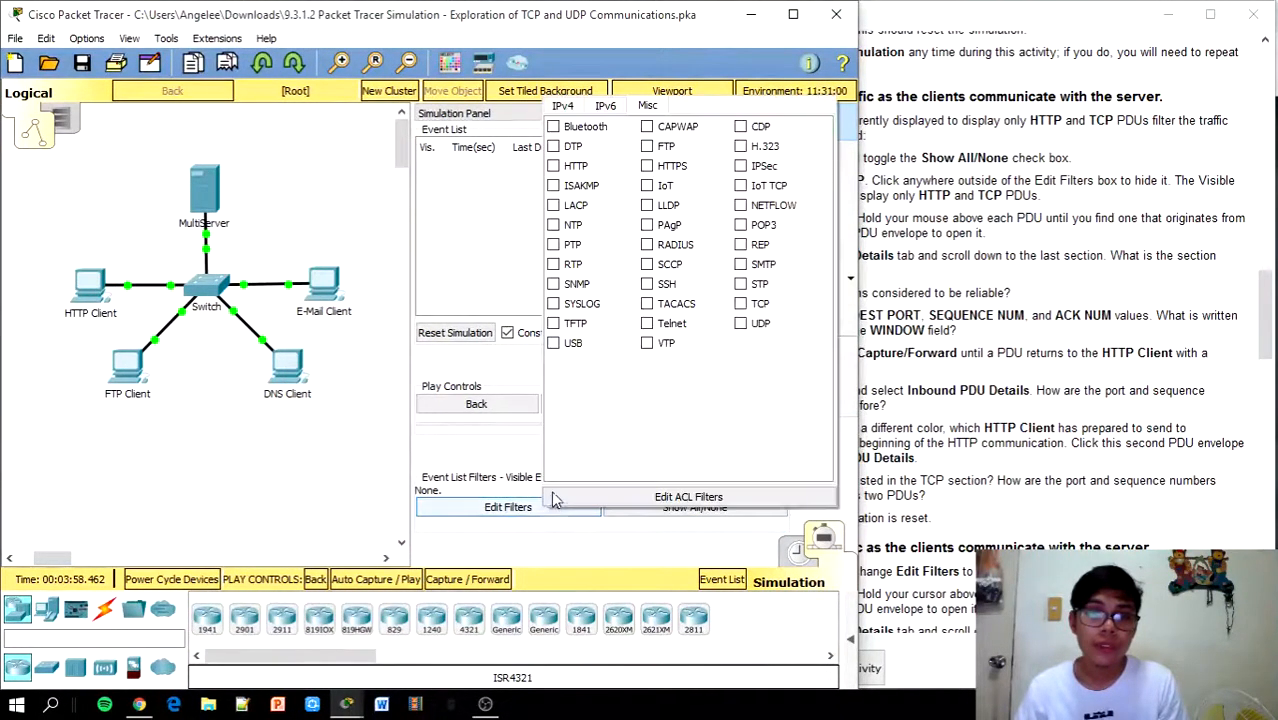
{"action": "left_click", "coordinate": [578, 167]}
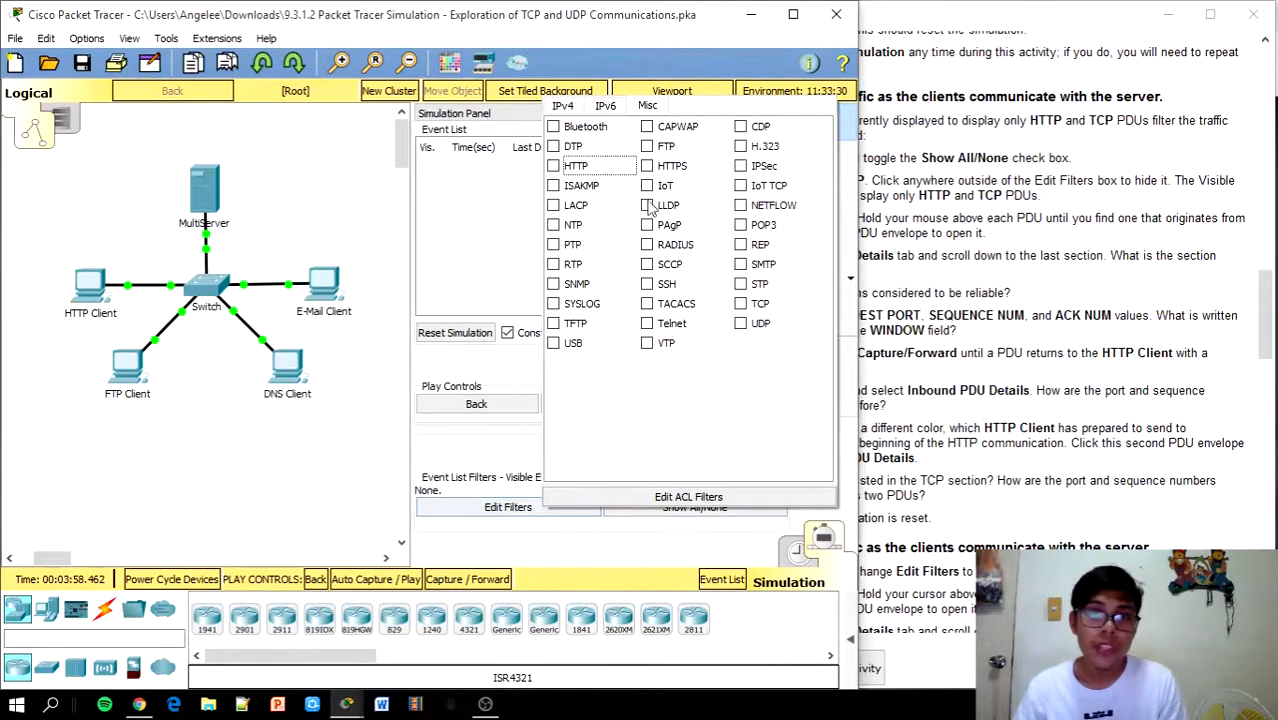
{"action": "left_click", "coordinate": [740, 306]}
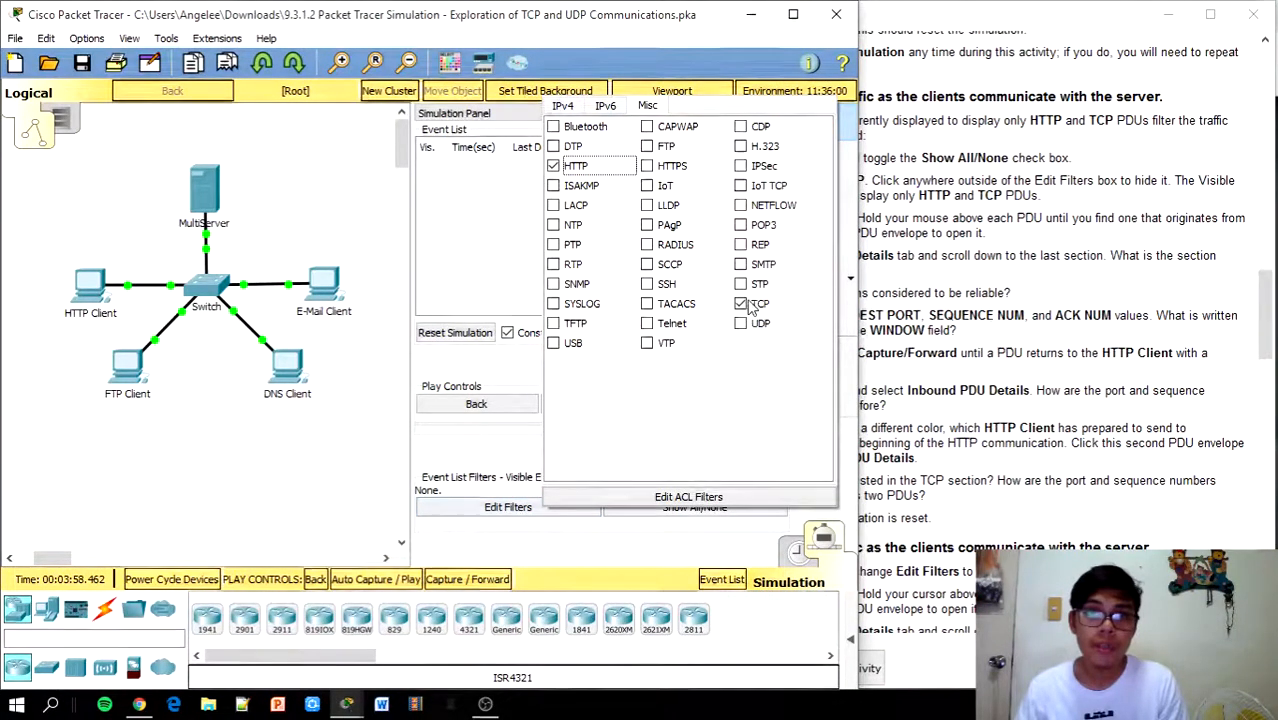
{"action": "left_click", "coordinate": [476, 300]}
Step: View the HTTP Client PDU at the MultiServer, close its information window and reread instruction b of Step 2
{"action": "left_click", "coordinate": [769, 191]}
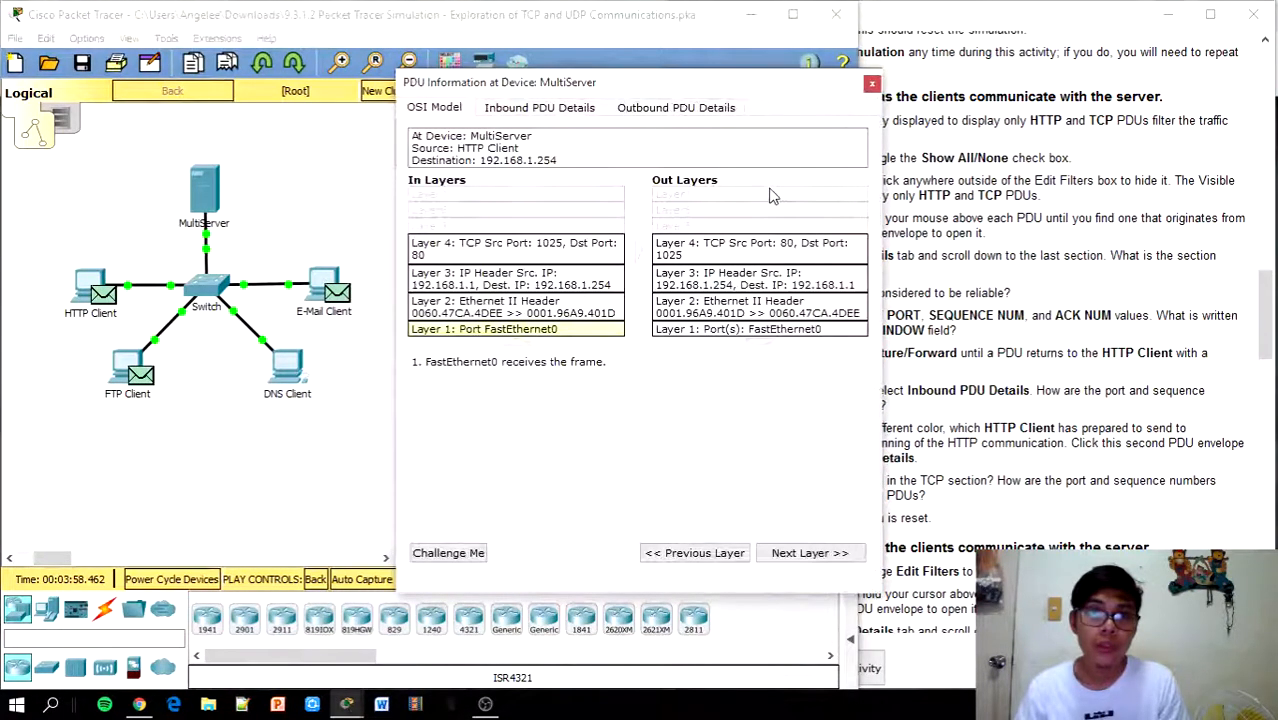
{"action": "left_click", "coordinate": [871, 84]}
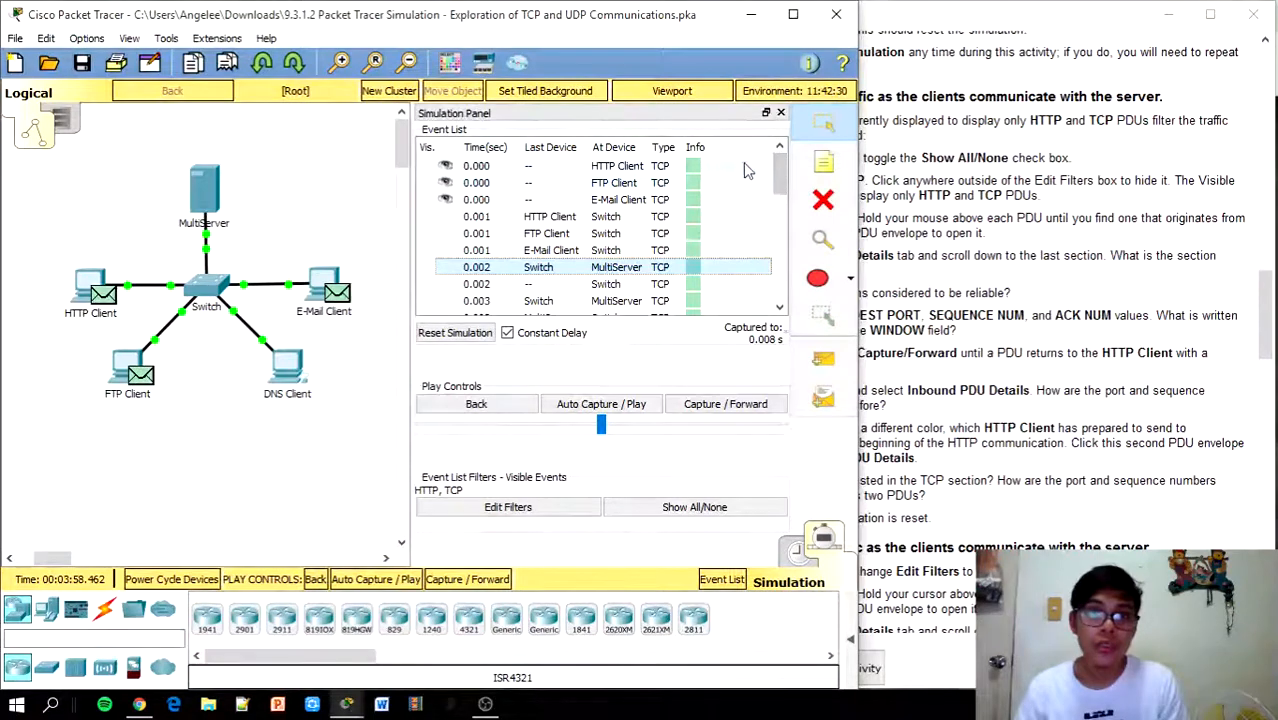
{"action": "left_click", "coordinate": [1087, 243]}
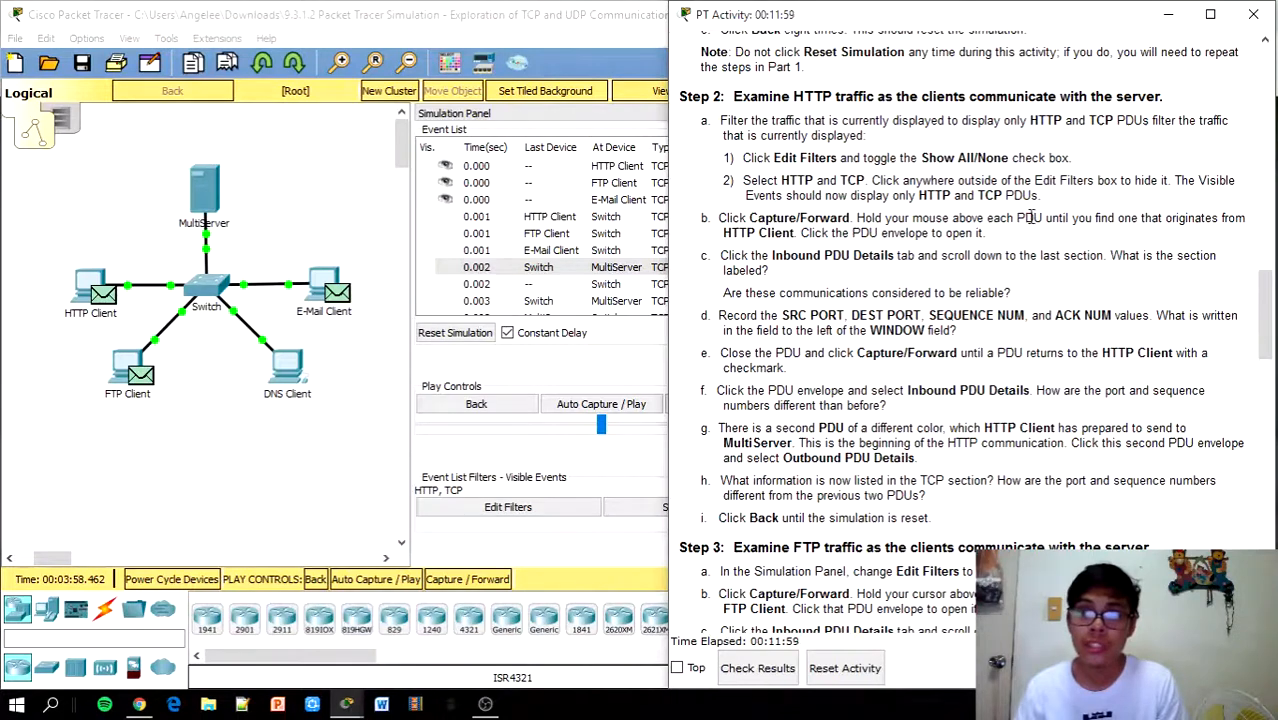
{"action": "left_click", "coordinate": [351, 404]}
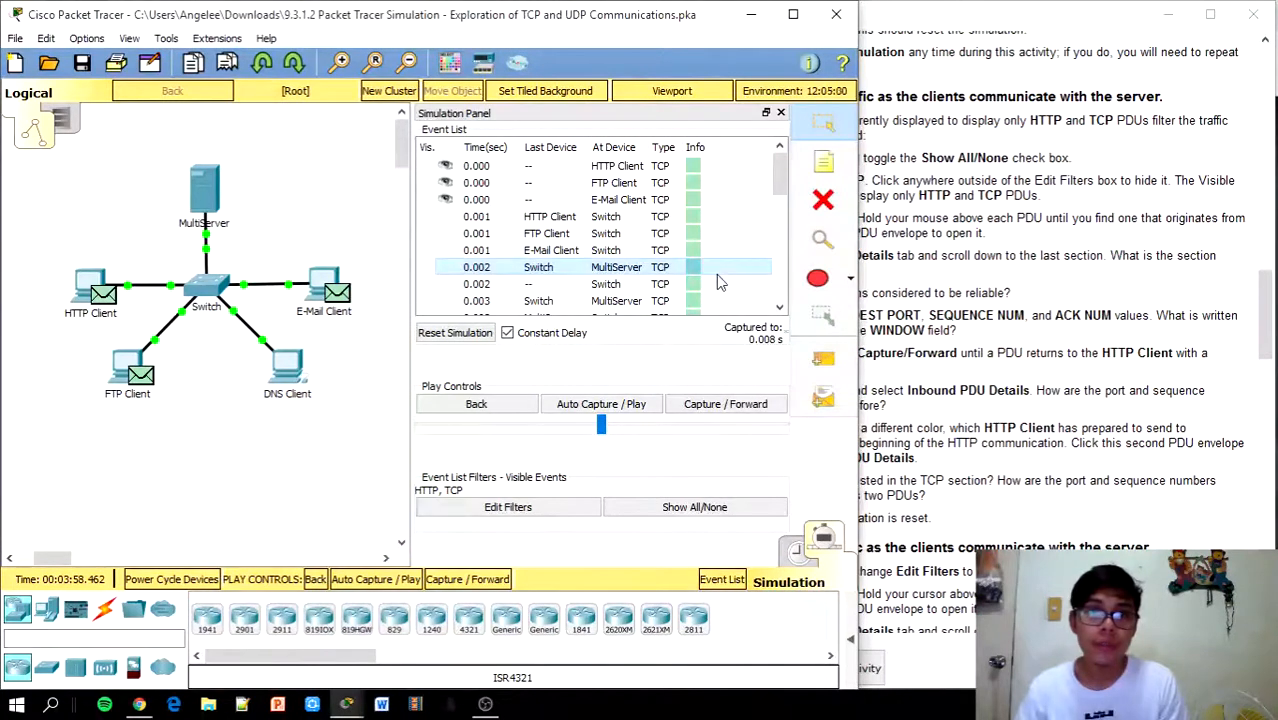
Step: Advance the simulation one step with Capture / Forward and search the event list for a PDU originating from HTTP Client
{"action": "left_click", "coordinate": [697, 404]}
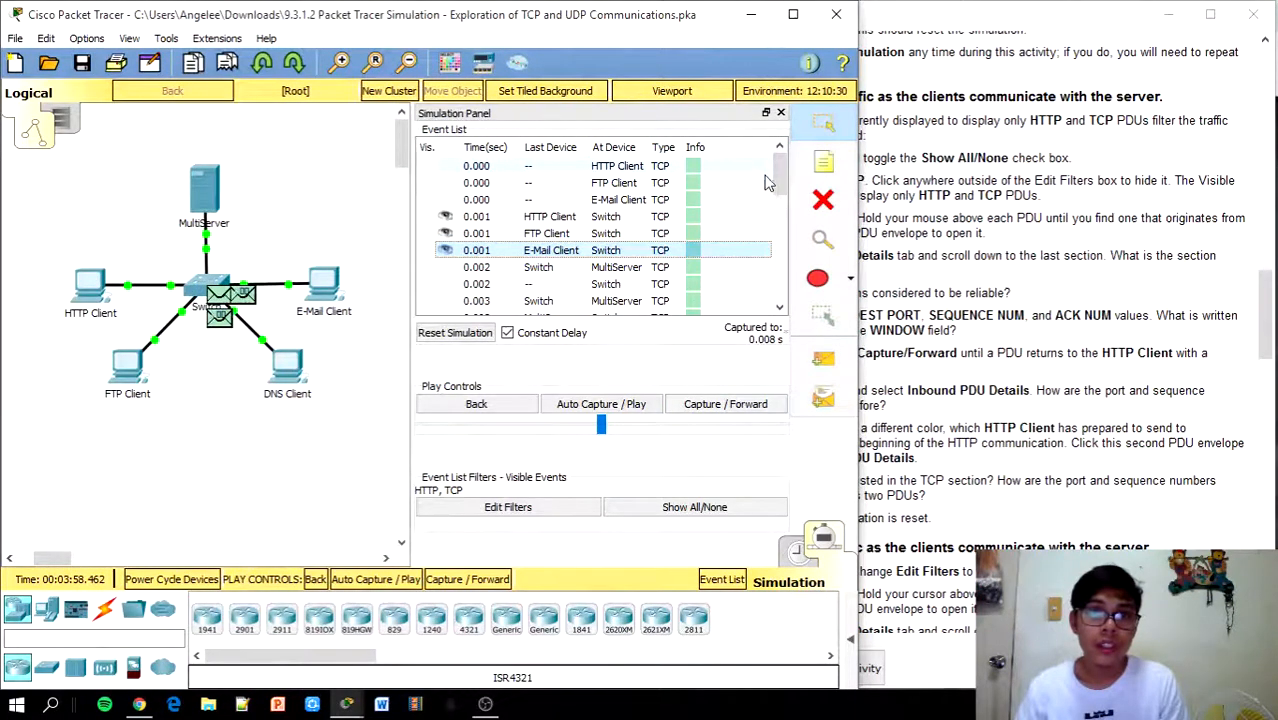
{"action": "mouse_move", "coordinate": [779, 182]}
{"action": "left_mouse_down"}
{"action": "mouse_move", "coordinate": [772, 291]}
{"action": "mouse_move", "coordinate": [769, 186]}
{"action": "mouse_move", "coordinate": [760, 213]}
{"action": "mouse_move", "coordinate": [770, 172]}
{"action": "left_mouse_up"}
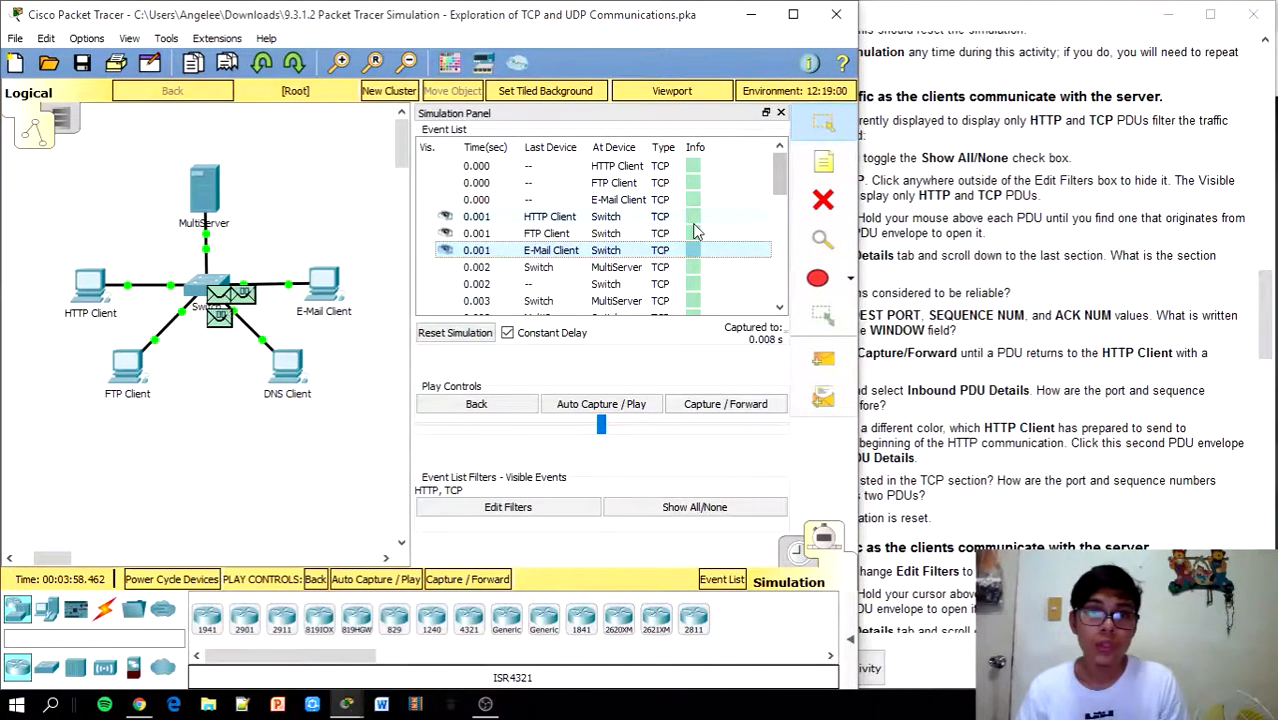
{"action": "left_click", "coordinate": [1071, 284]}
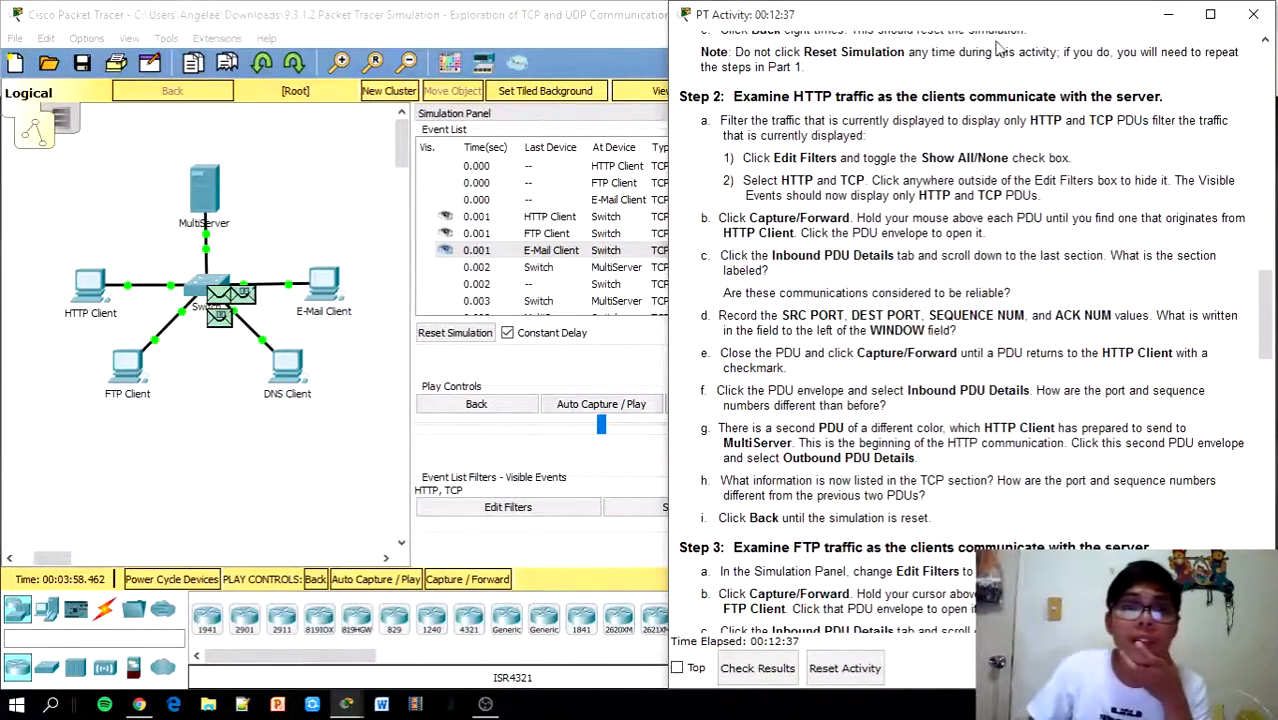
{"action": "left_click", "coordinate": [390, 395]}
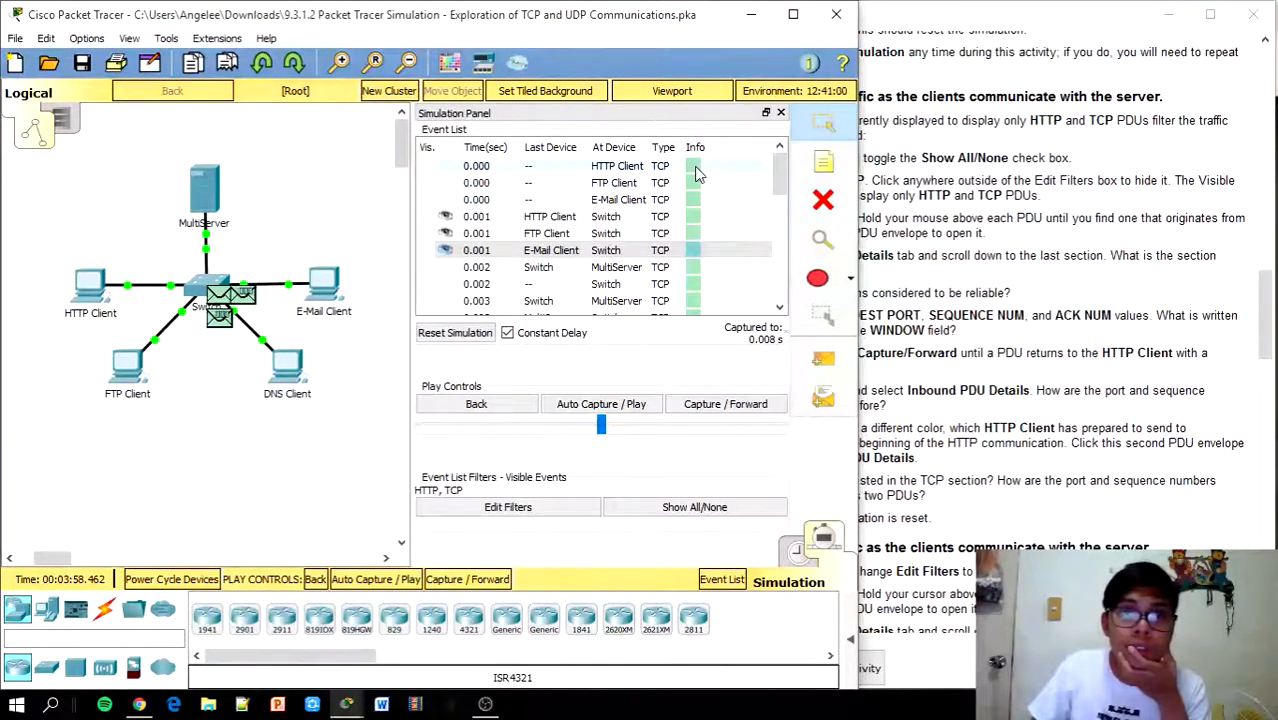
{"action": "mouse_move", "coordinate": [779, 183]}
{"action": "left_mouse_down"}
{"action": "mouse_move", "coordinate": [779, 225]}
{"action": "mouse_move", "coordinate": [779, 170]}
{"action": "left_mouse_up"}
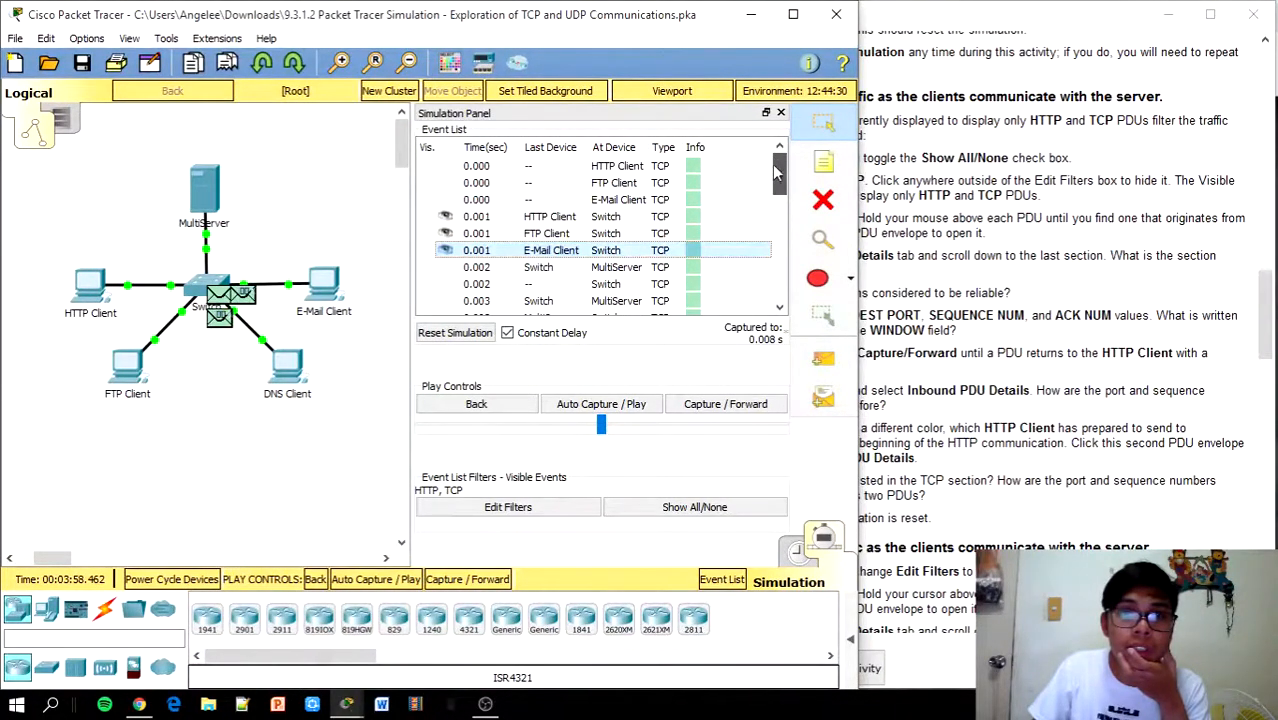
Step: Inspect the OSI model of the 0.000 s TCP event at HTTP Client, consult the instructions and close the PDU window
{"action": "left_click", "coordinate": [695, 170]}
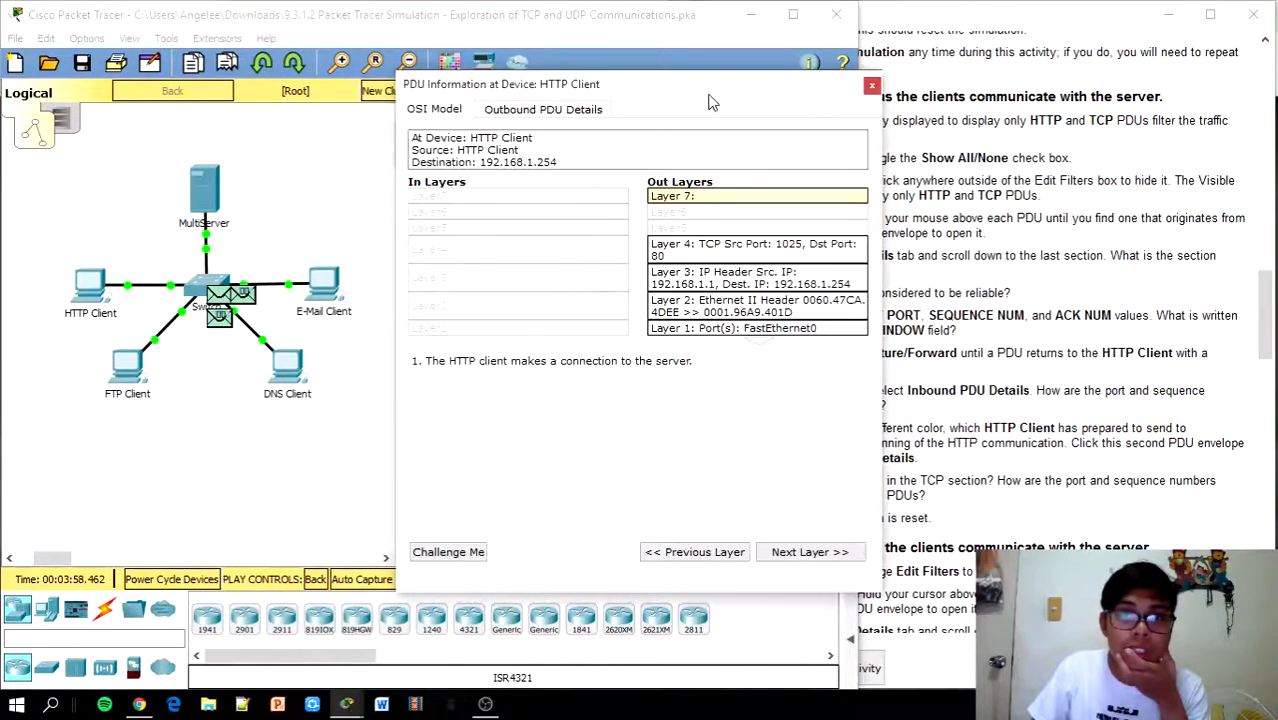
{"action": "left_click_drag", "start_coordinate": [708, 96], "coordinate": [539, 102]}
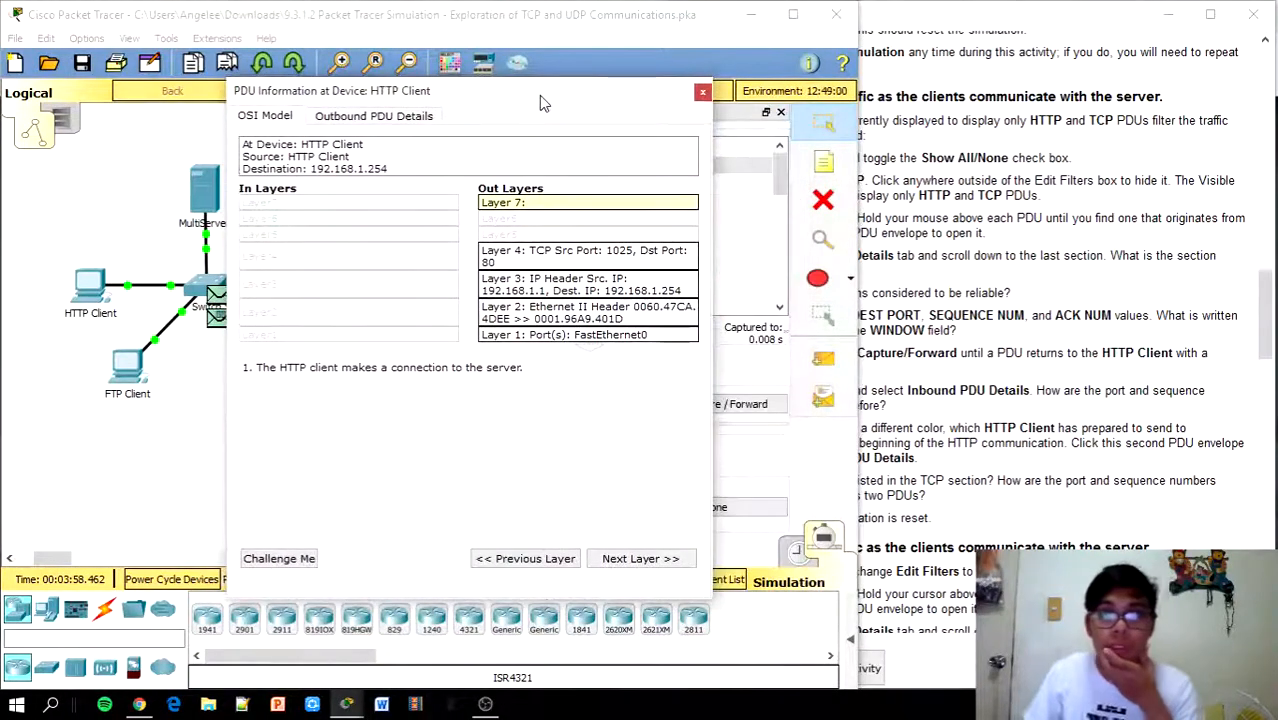
{"action": "left_click", "coordinate": [1095, 170]}
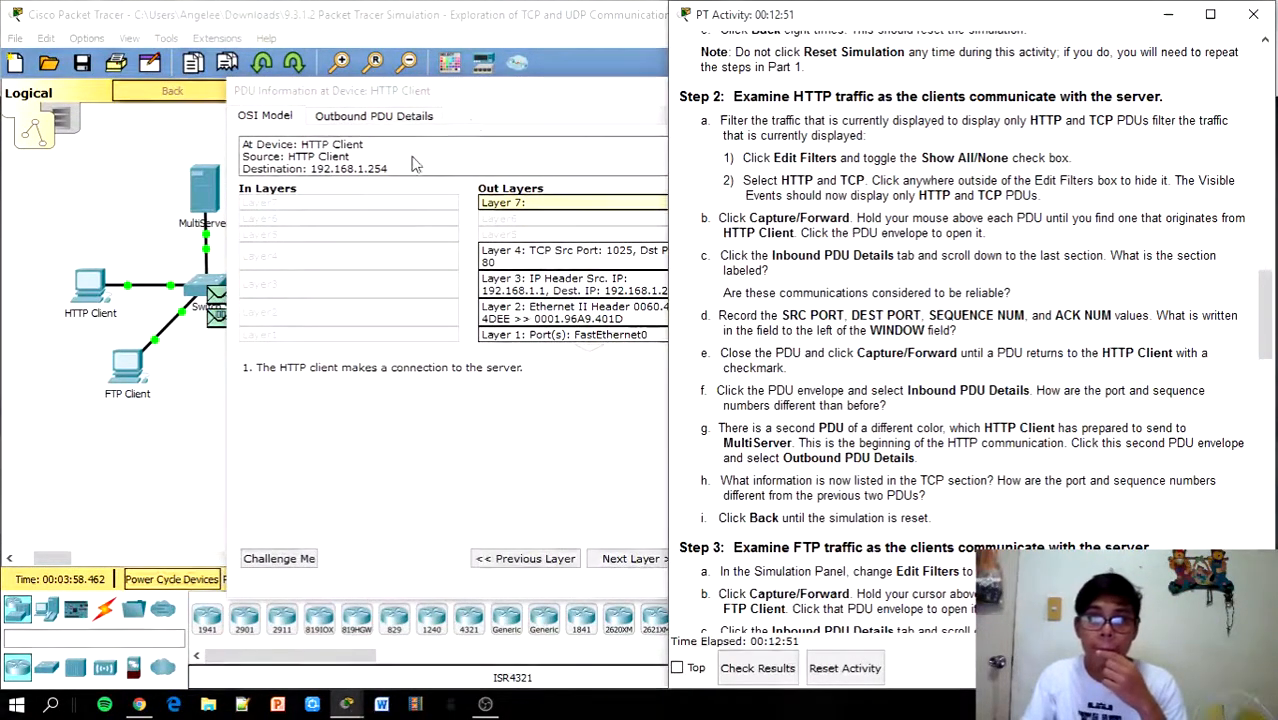
{"action": "left_click", "coordinate": [503, 100]}
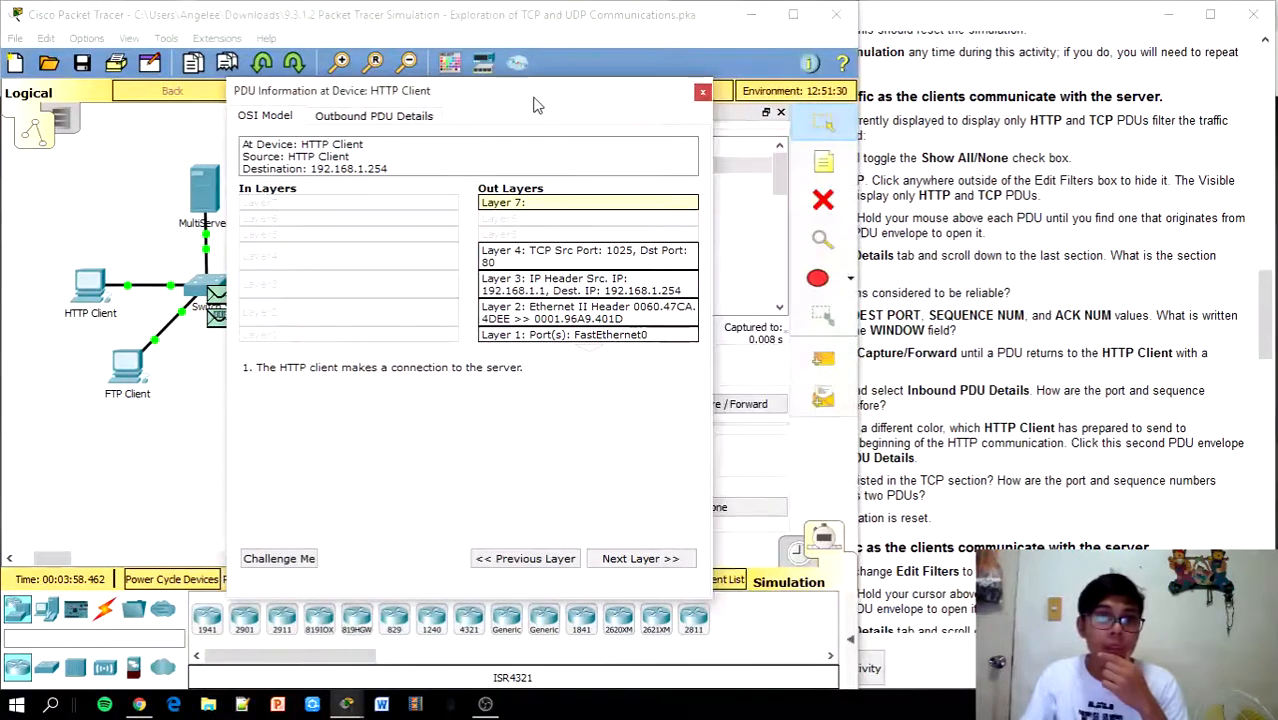
{"action": "left_click", "coordinate": [703, 93]}
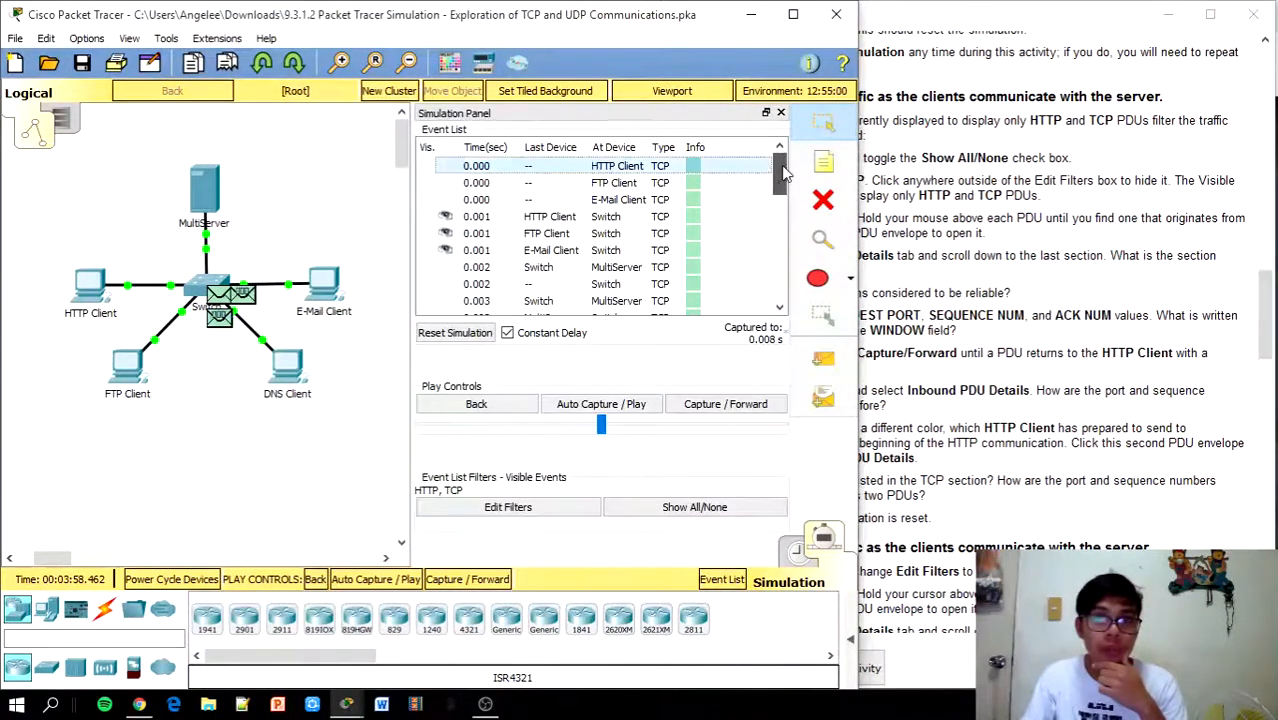
Step: Open the 0.004 s TCP event from Switch to HTTP Client, check instruction c and display its Inbound PDU Details
{"action": "left_click_drag", "start_coordinate": [781, 169], "coordinate": [781, 183]}
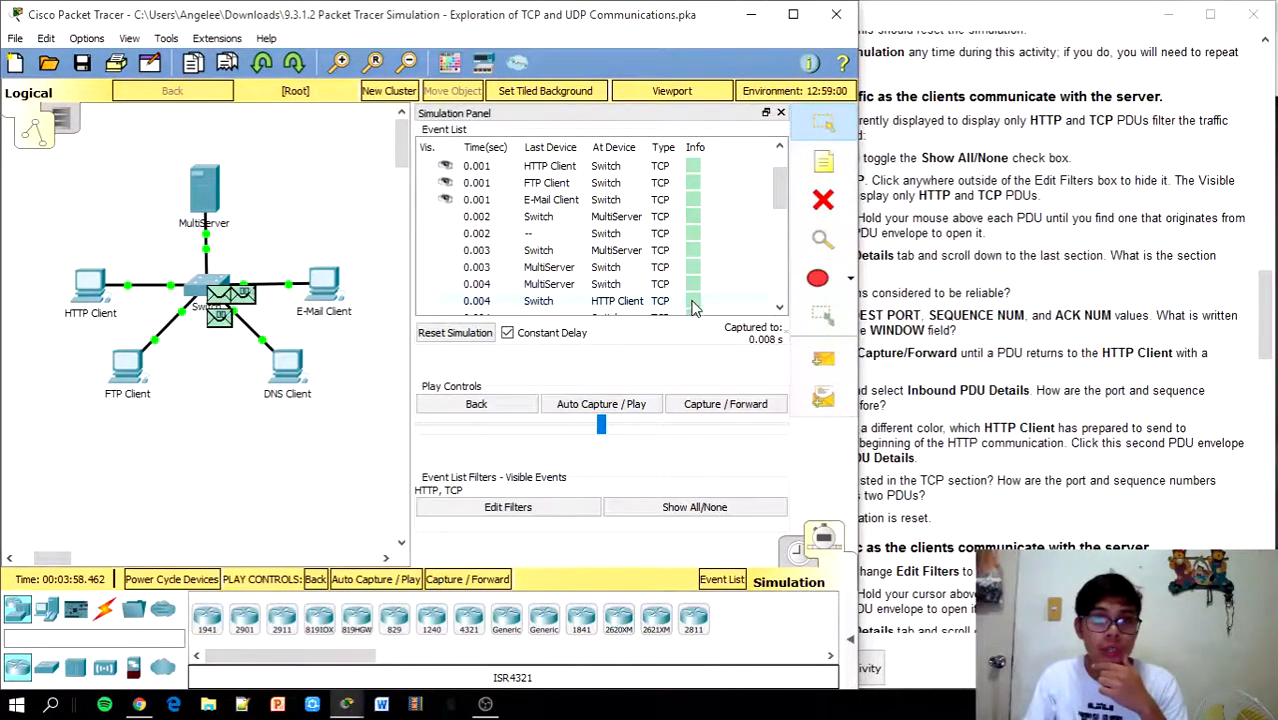
{"action": "left_click", "coordinate": [694, 303]}
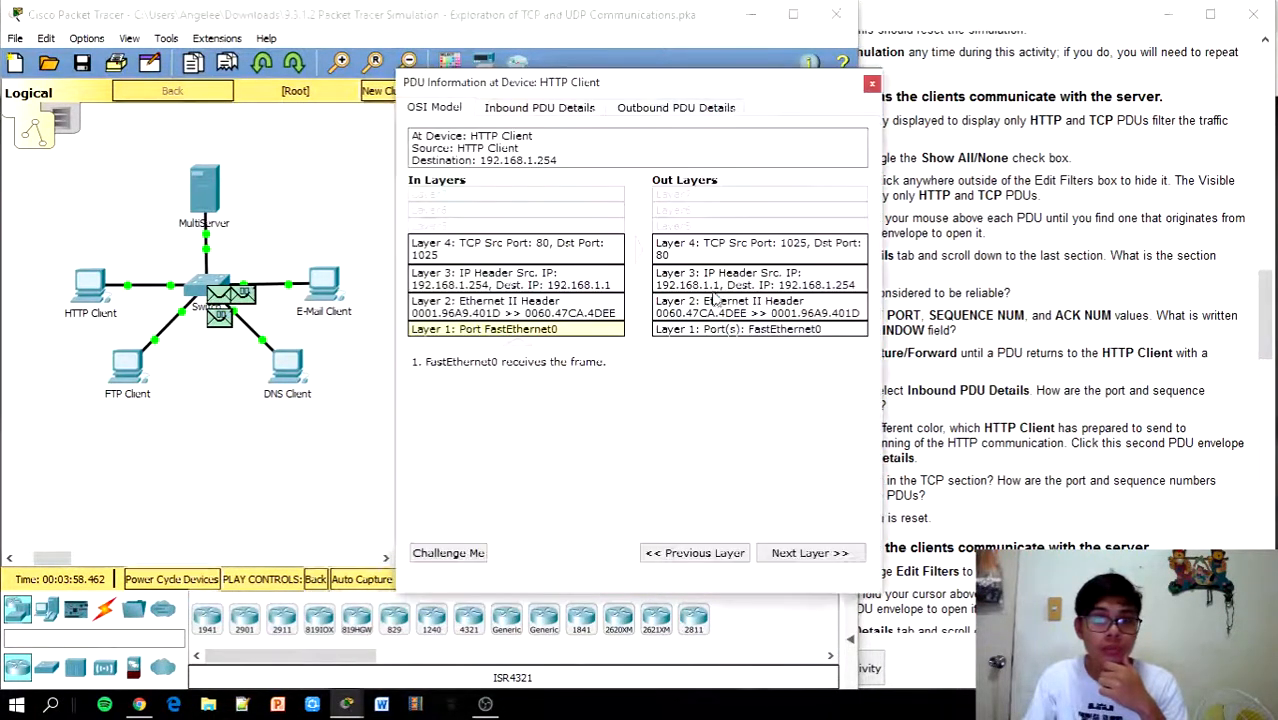
{"action": "left_click_drag", "start_coordinate": [723, 90], "coordinate": [587, 64]}
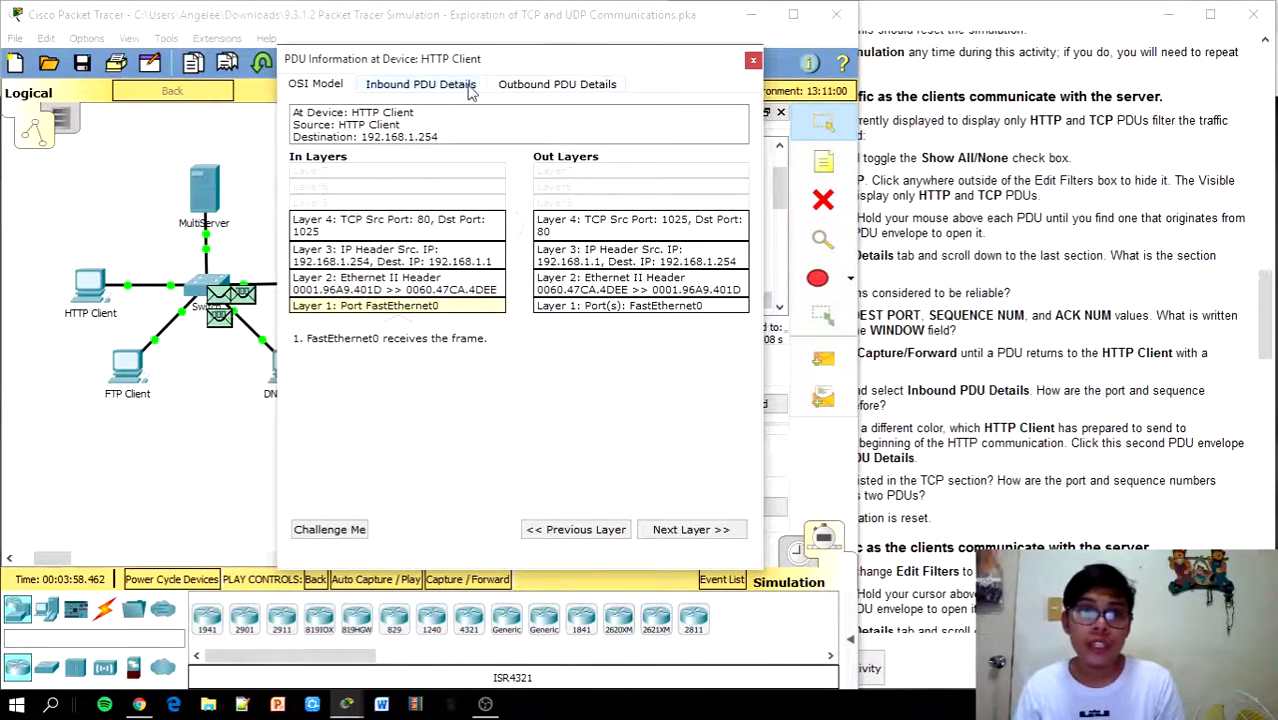
{"action": "left_click", "coordinate": [900, 121]}
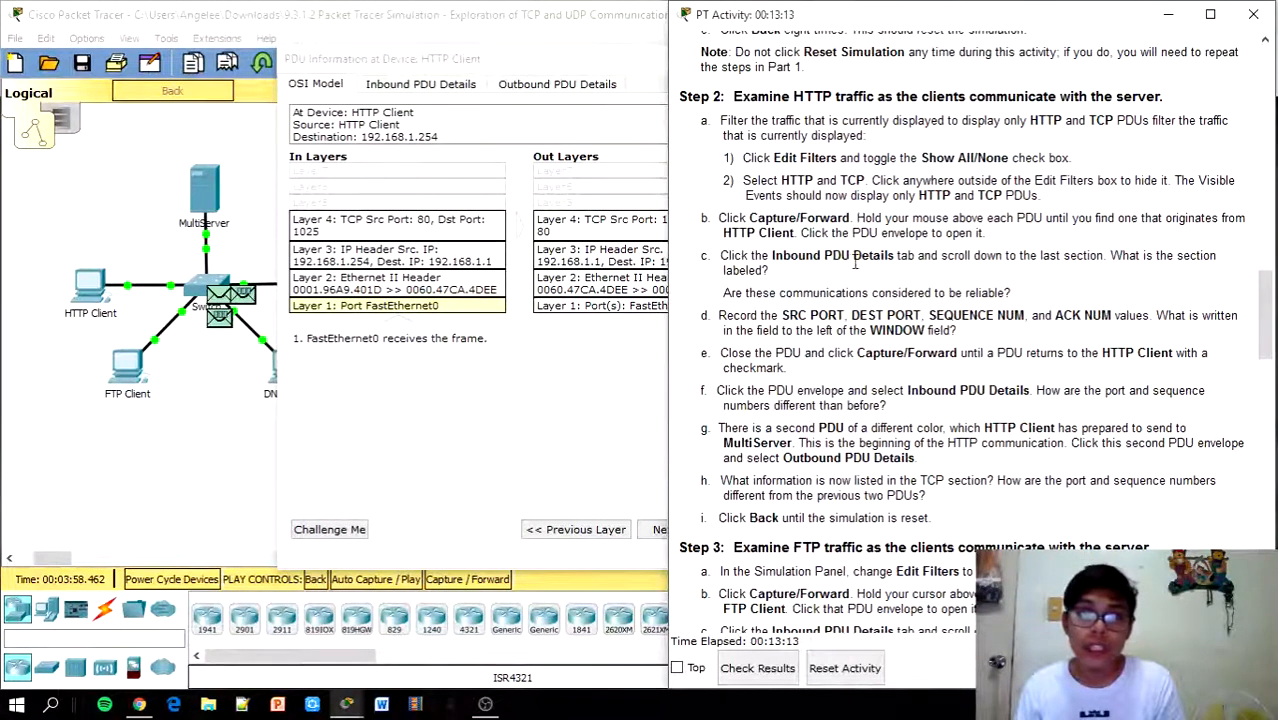
{"action": "left_click_drag", "start_coordinate": [608, 65], "coordinate": [358, 86]}
{"action": "left_click", "coordinate": [1016, 58]}
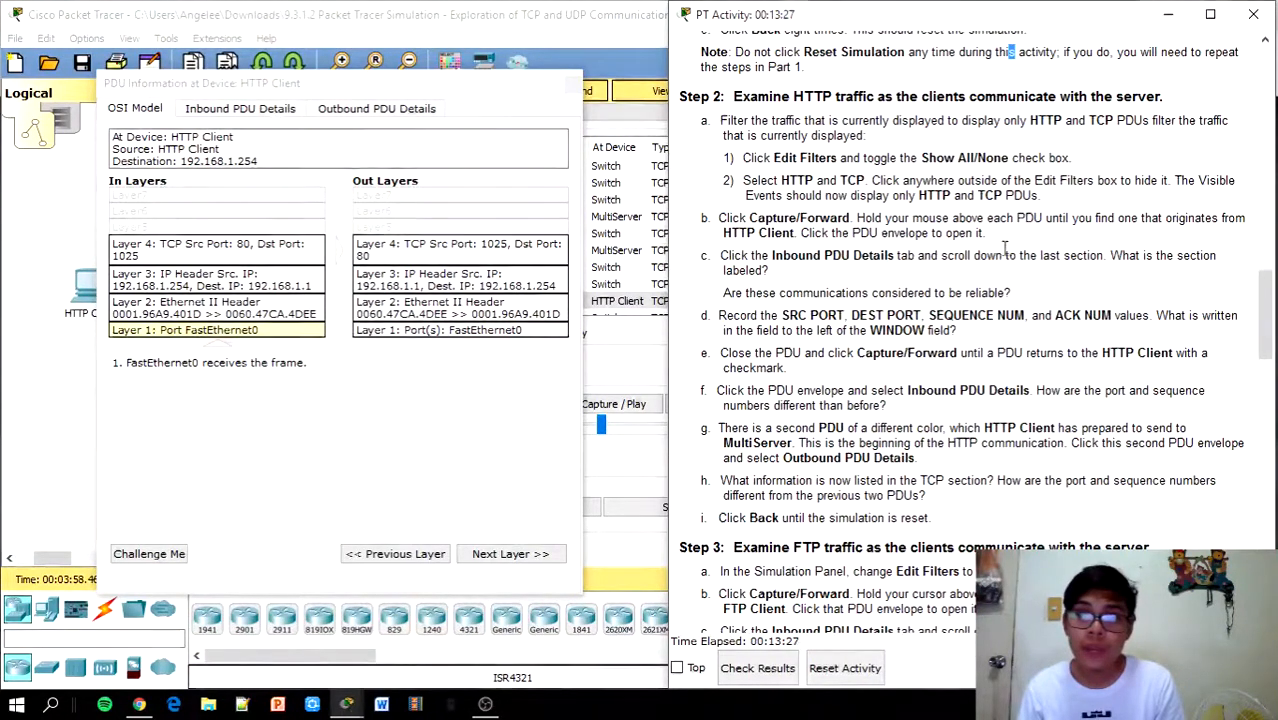
{"action": "left_click", "coordinate": [355, 92]}
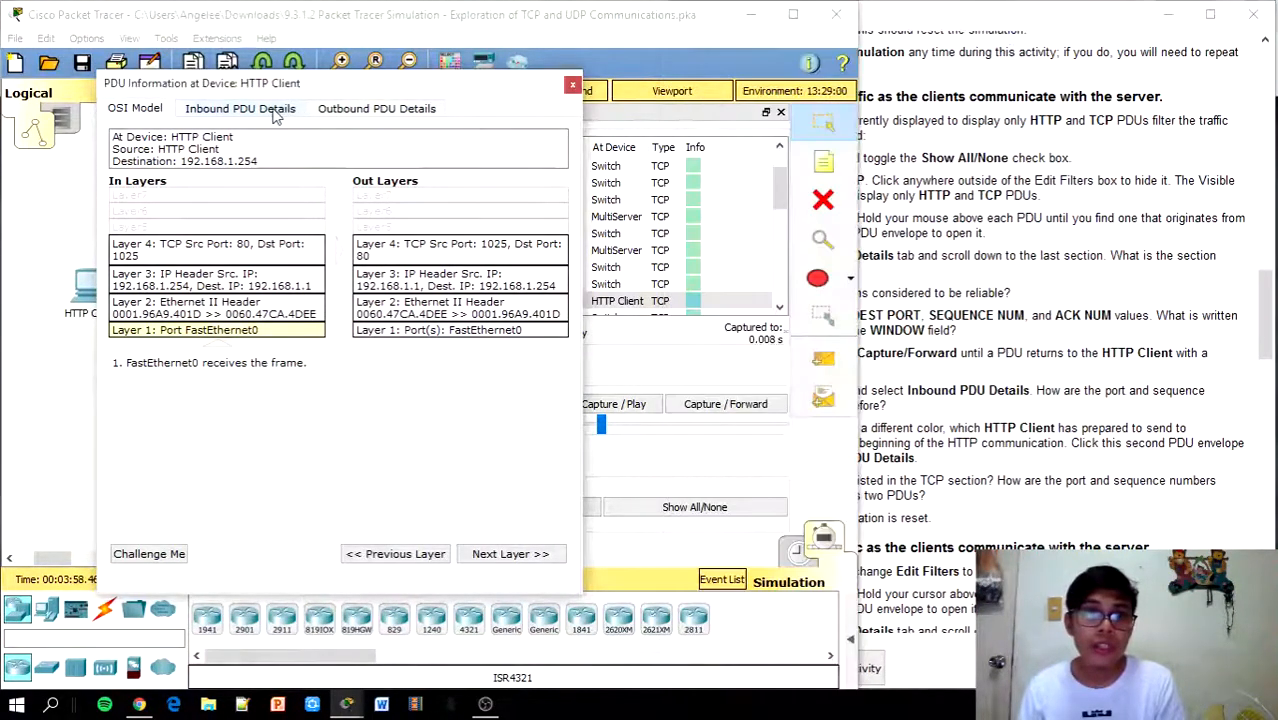
{"action": "left_click", "coordinate": [279, 110]}
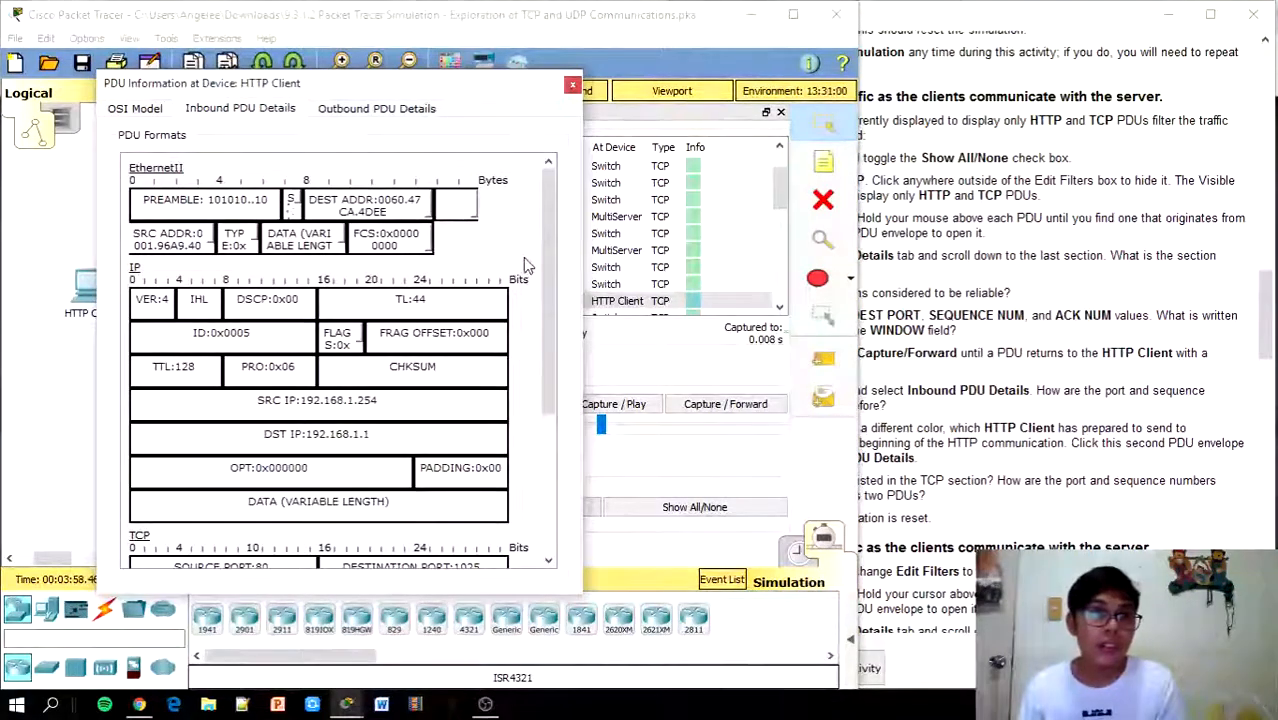
Step: Examine the TCP section of the inbound PDU at HTTP Client against instructions c and d of Step 2, and close its window
{"action": "left_click_drag", "start_coordinate": [547, 262], "coordinate": [537, 387]}
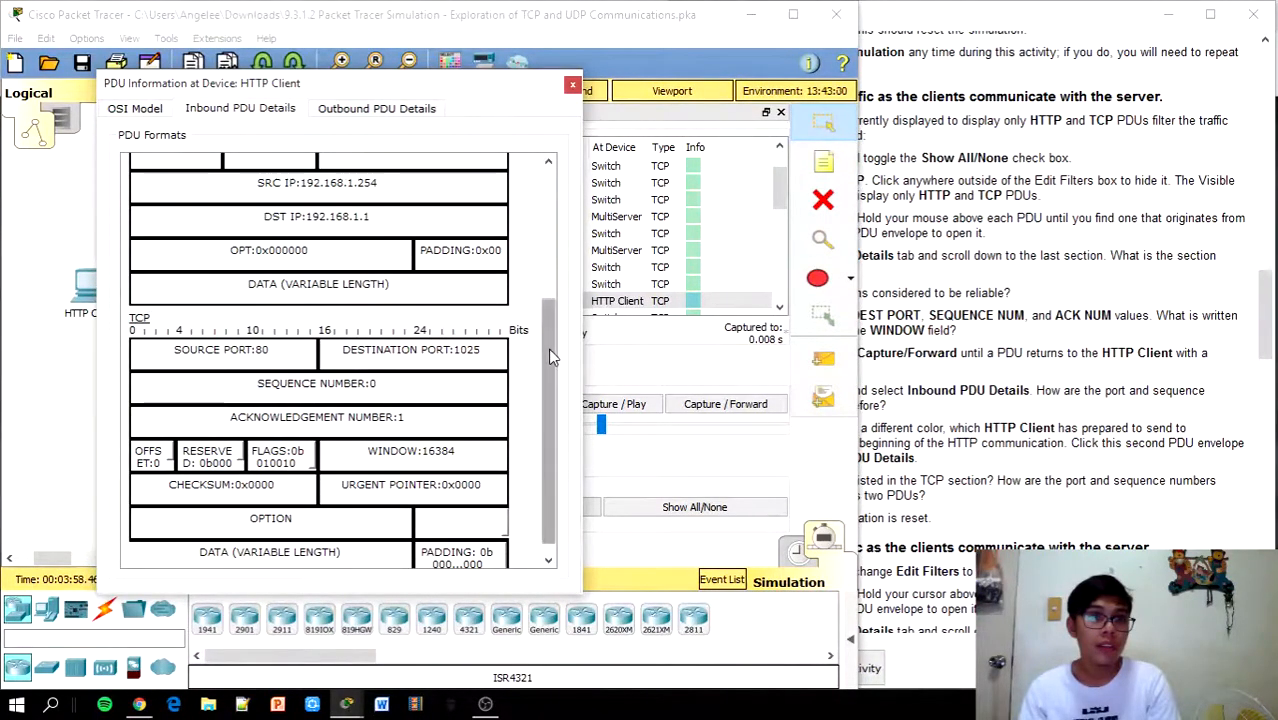
{"action": "left_click_drag", "start_coordinate": [548, 348], "coordinate": [538, 183]}
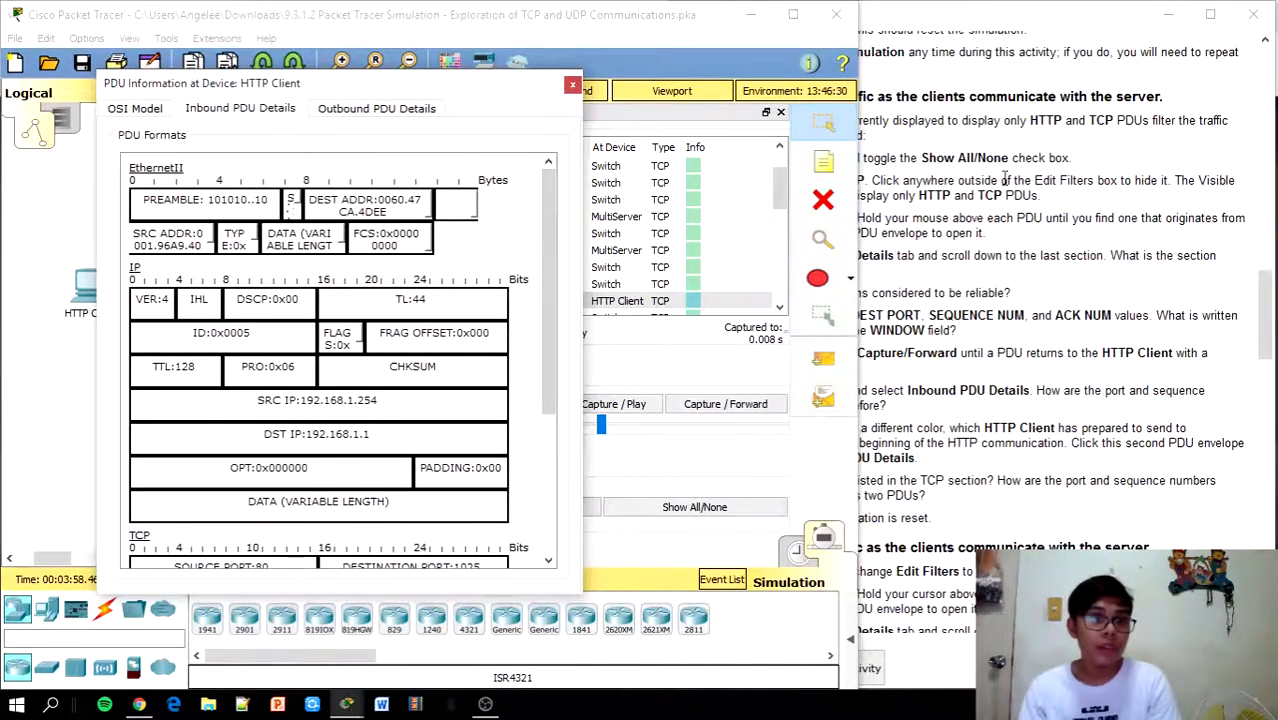
{"action": "left_click", "coordinate": [1008, 224]}
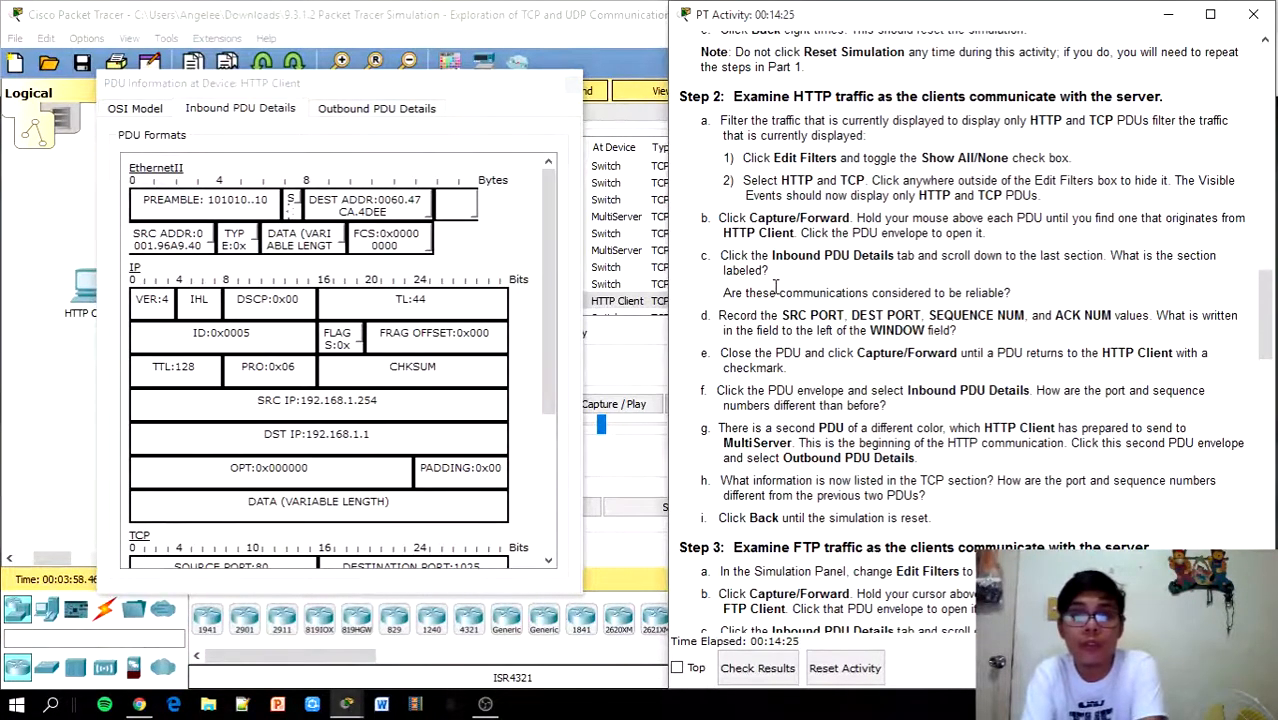
{"action": "left_click", "coordinate": [495, 447]}
{"action": "scroll", "coordinate": [495, 447], "scroll_direction": "down", "scroll_amount": 3}
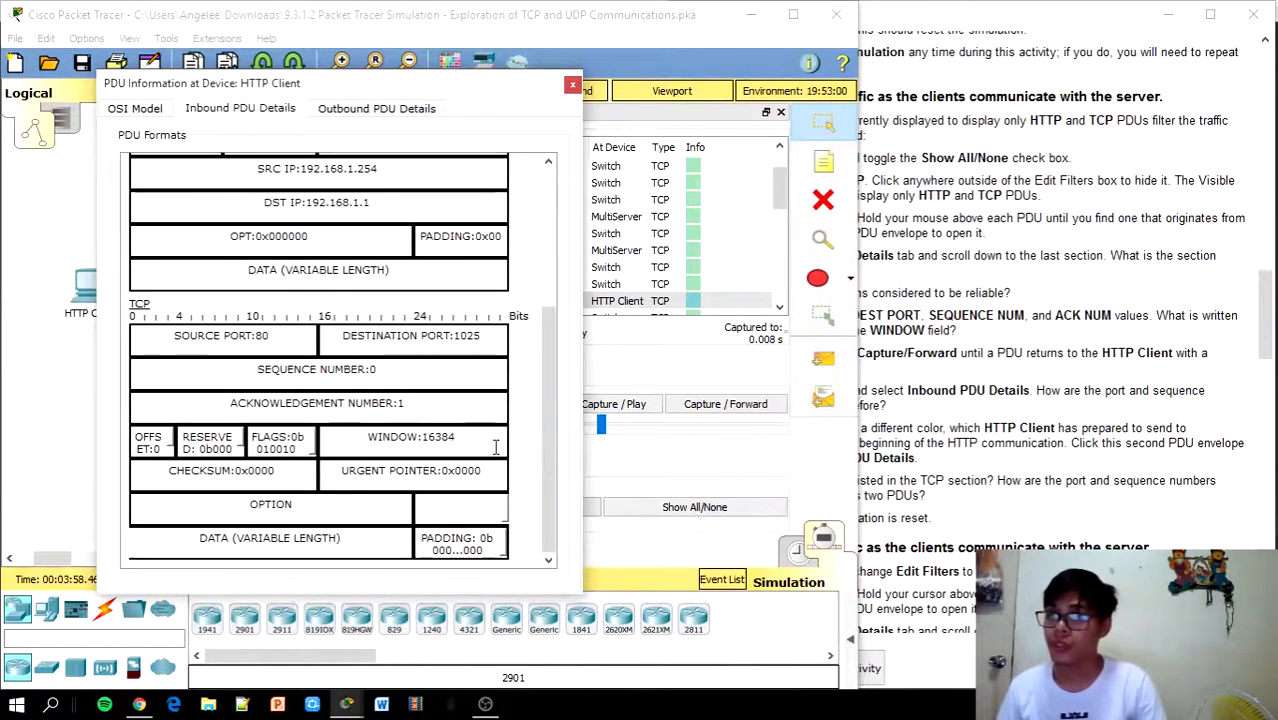
{"action": "left_click", "coordinate": [1168, 320]}
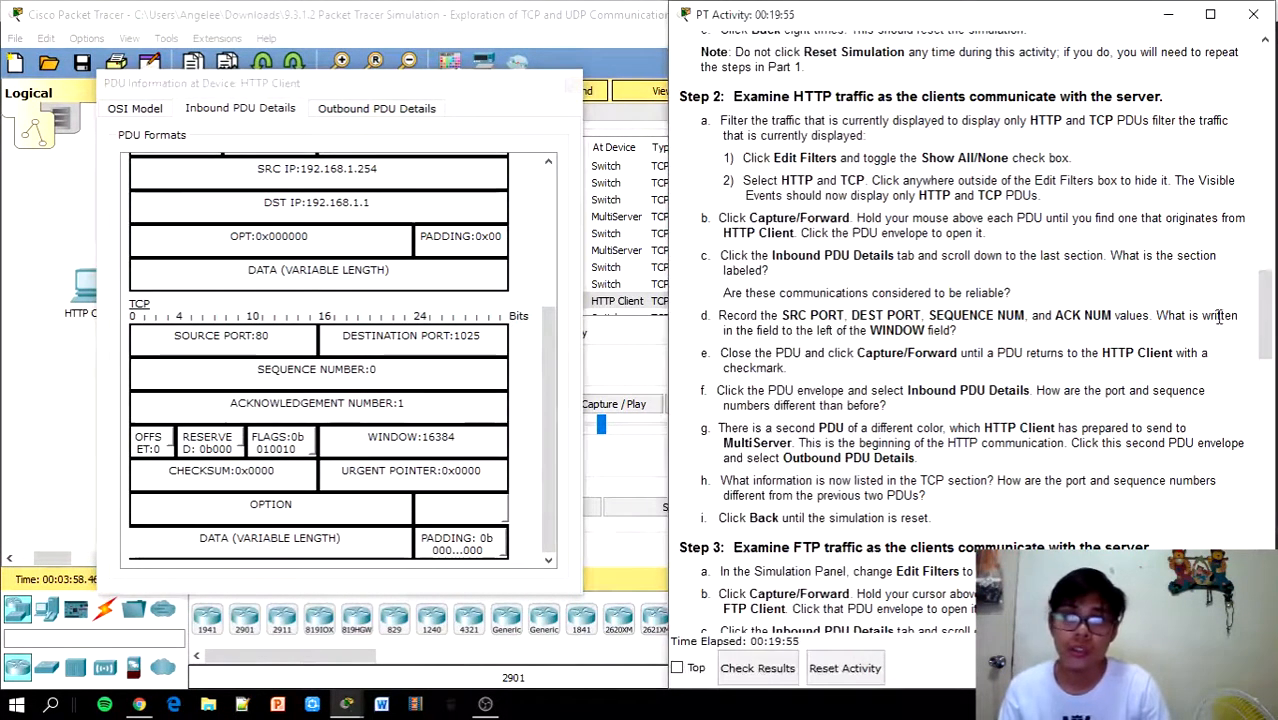
{"action": "left_click_drag", "start_coordinate": [1249, 320], "coordinate": [1267, 346]}
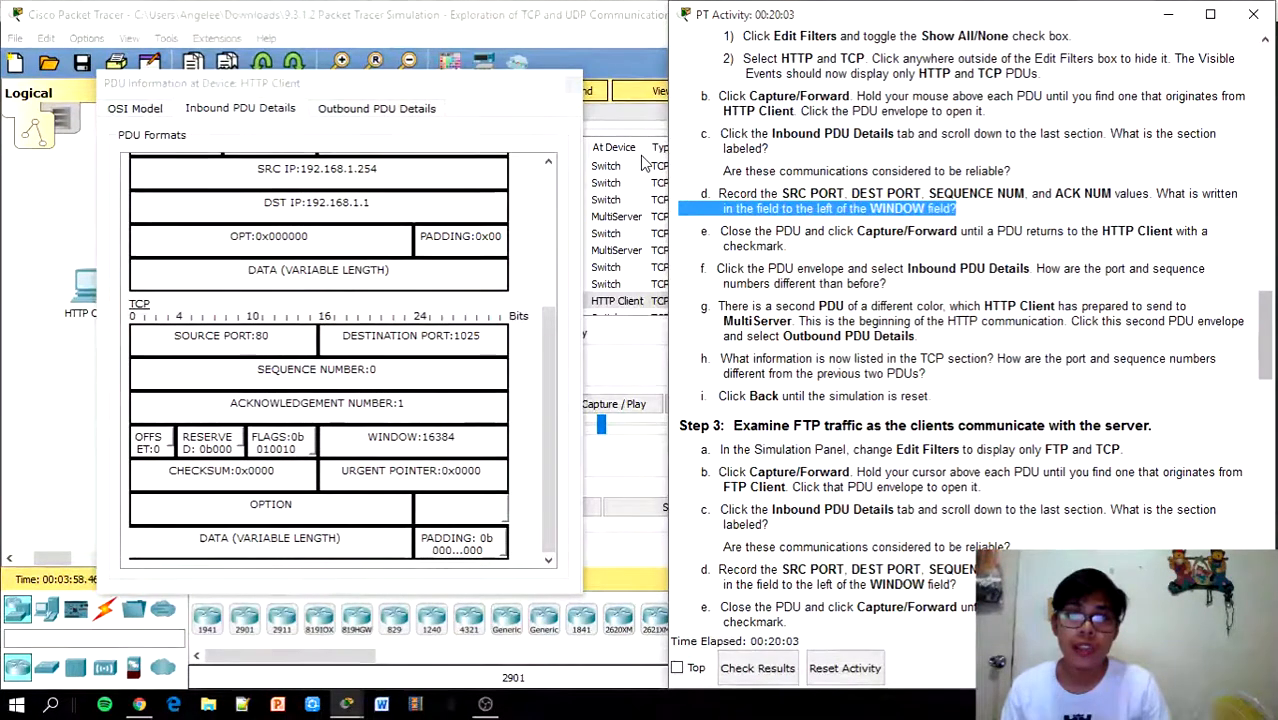
{"action": "left_click", "coordinate": [573, 88]}
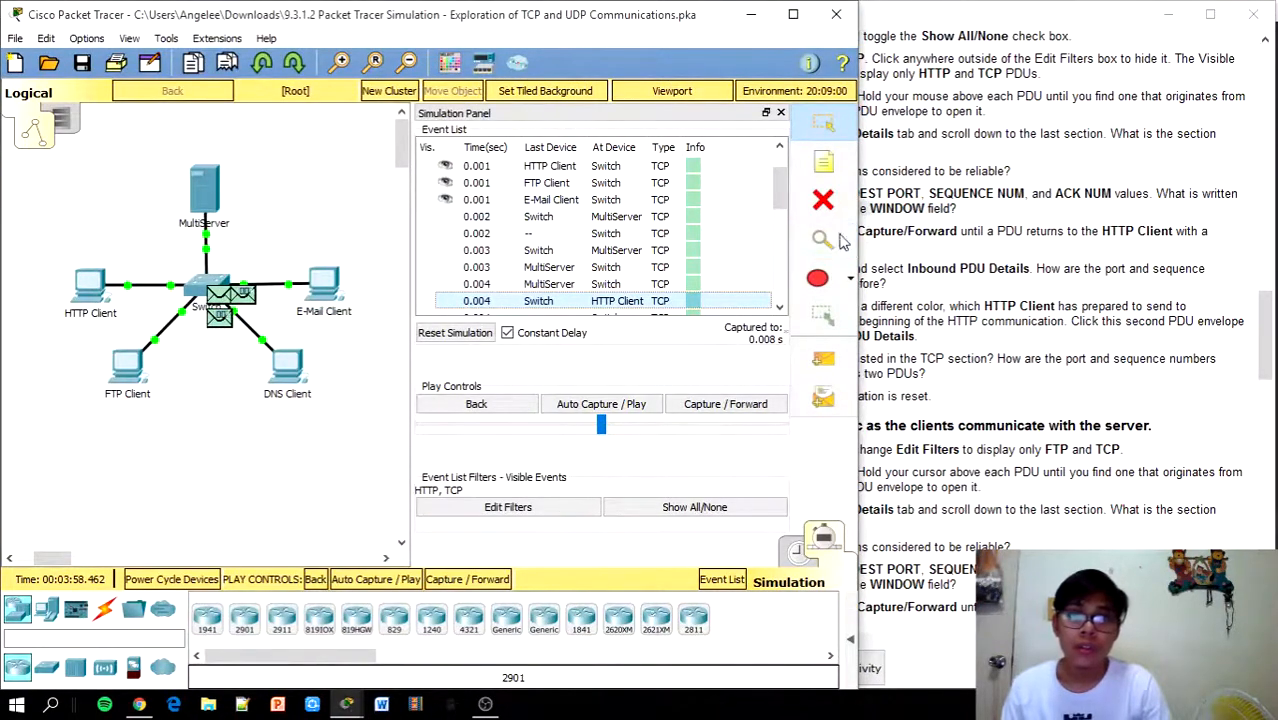
Step: Check instruction e and advance the simulation with Capture / Forward until a PDU returns to HTTP Client with a checkmark
{"action": "left_click", "coordinate": [1029, 57]}
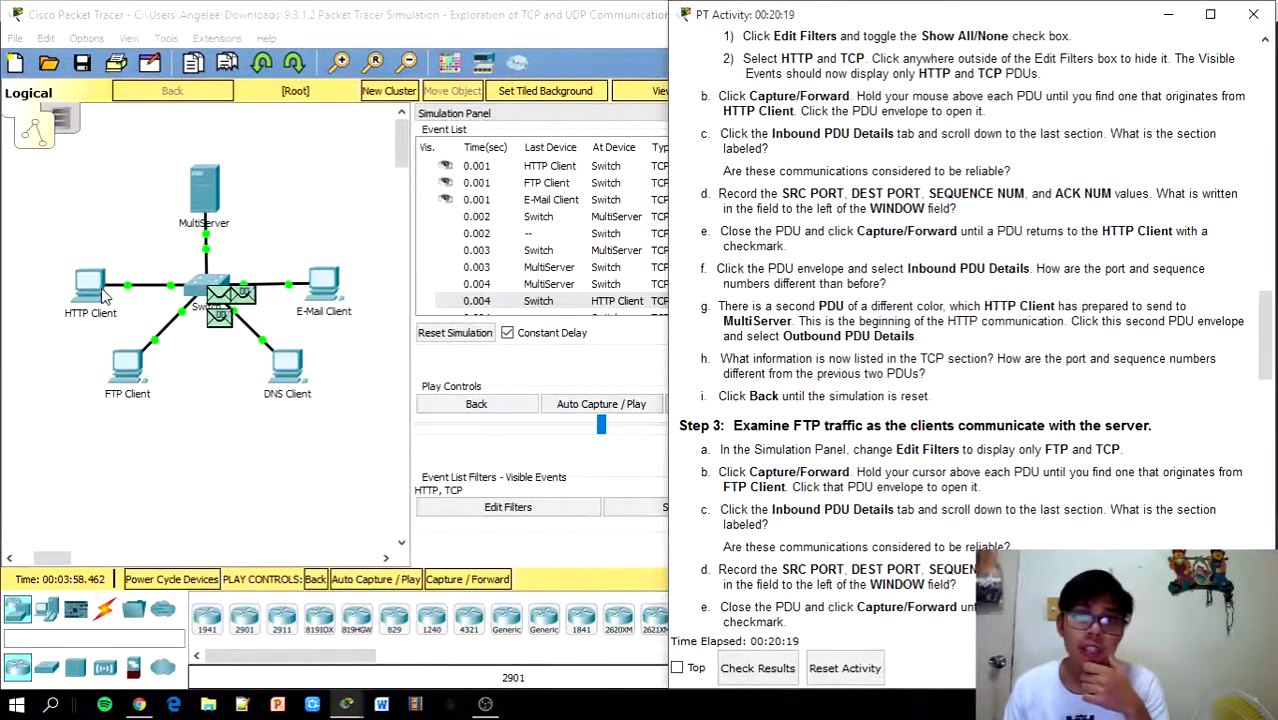
{"action": "left_click", "coordinate": [172, 469]}
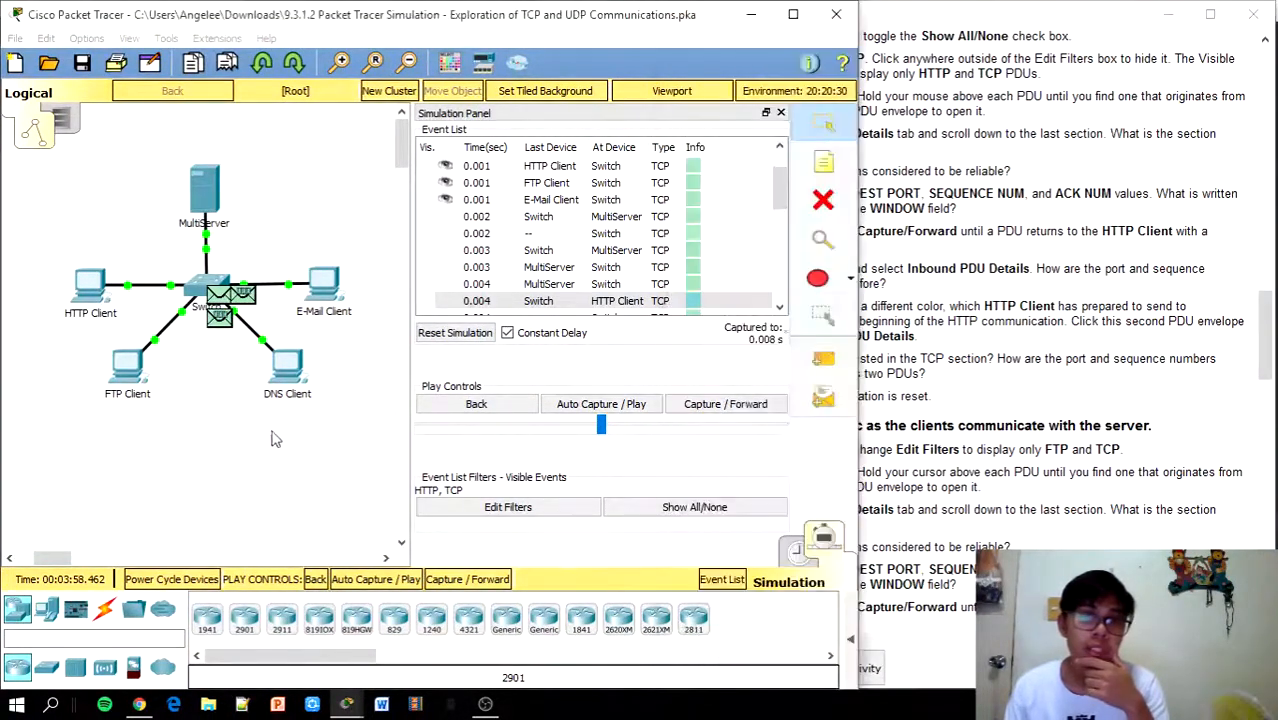
{"action": "left_click", "coordinate": [741, 413]}
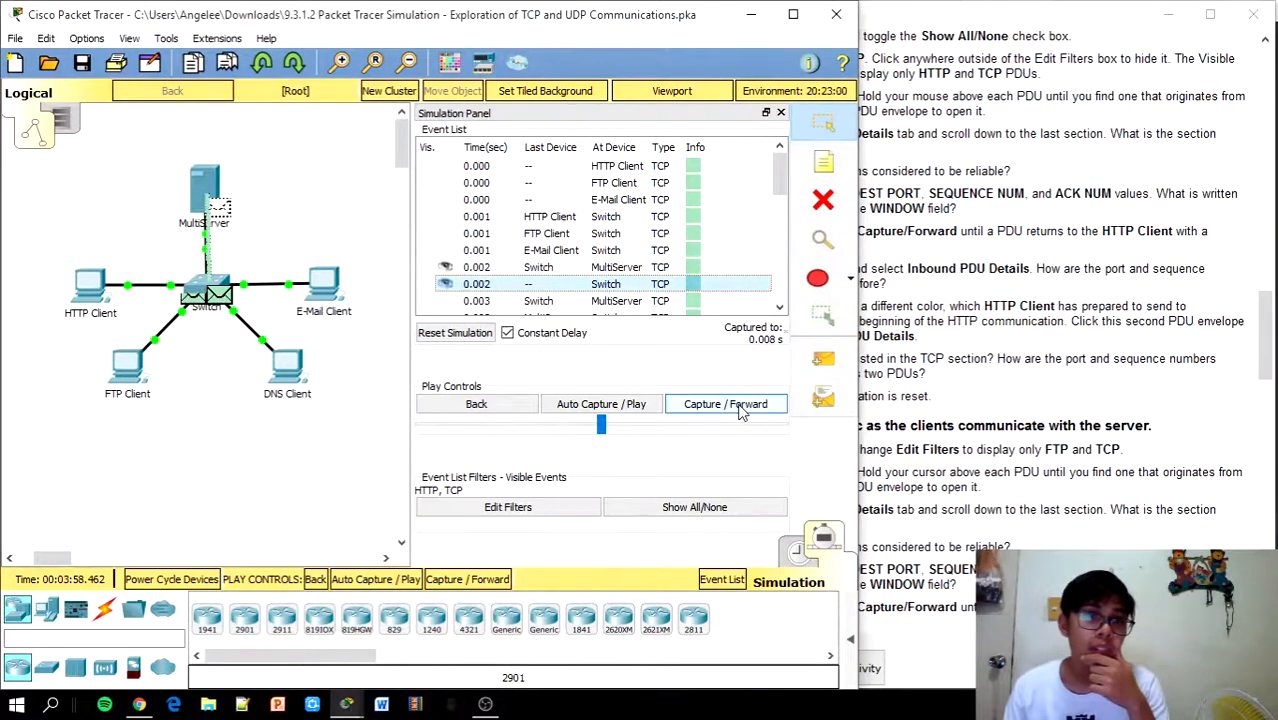
{"action": "left_click", "coordinate": [741, 413]}
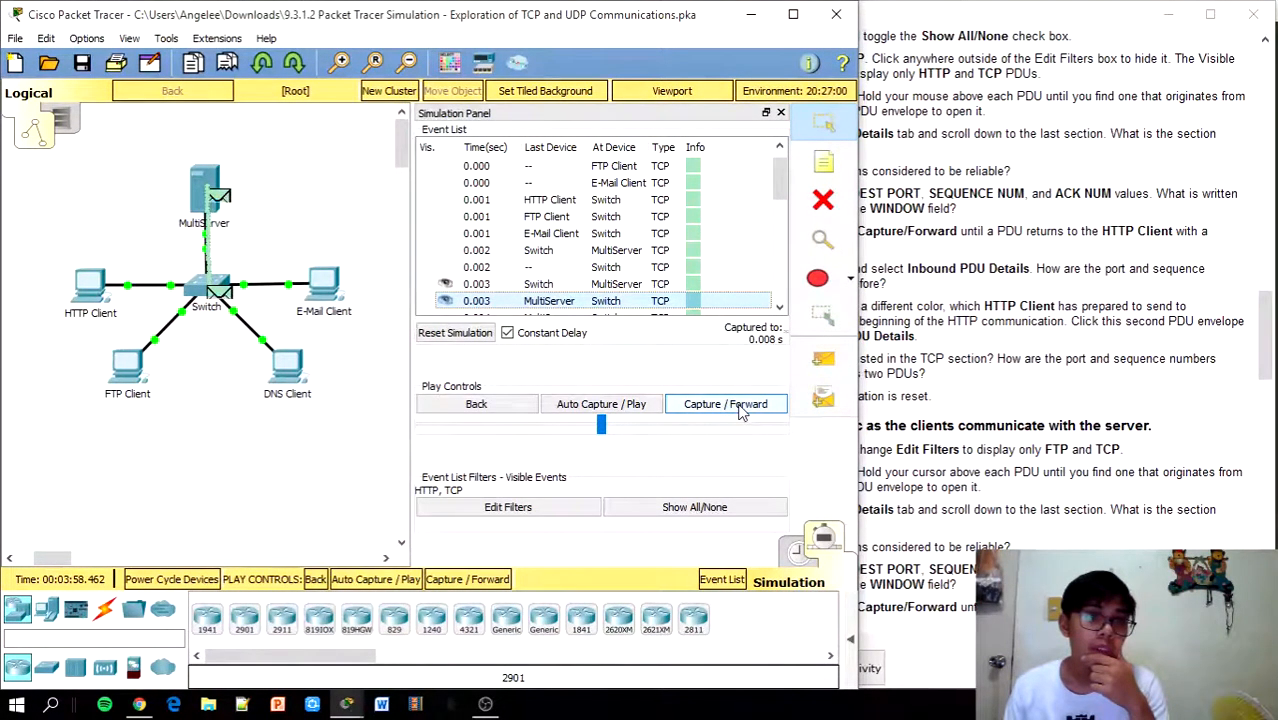
{"action": "left_click", "coordinate": [741, 413]}
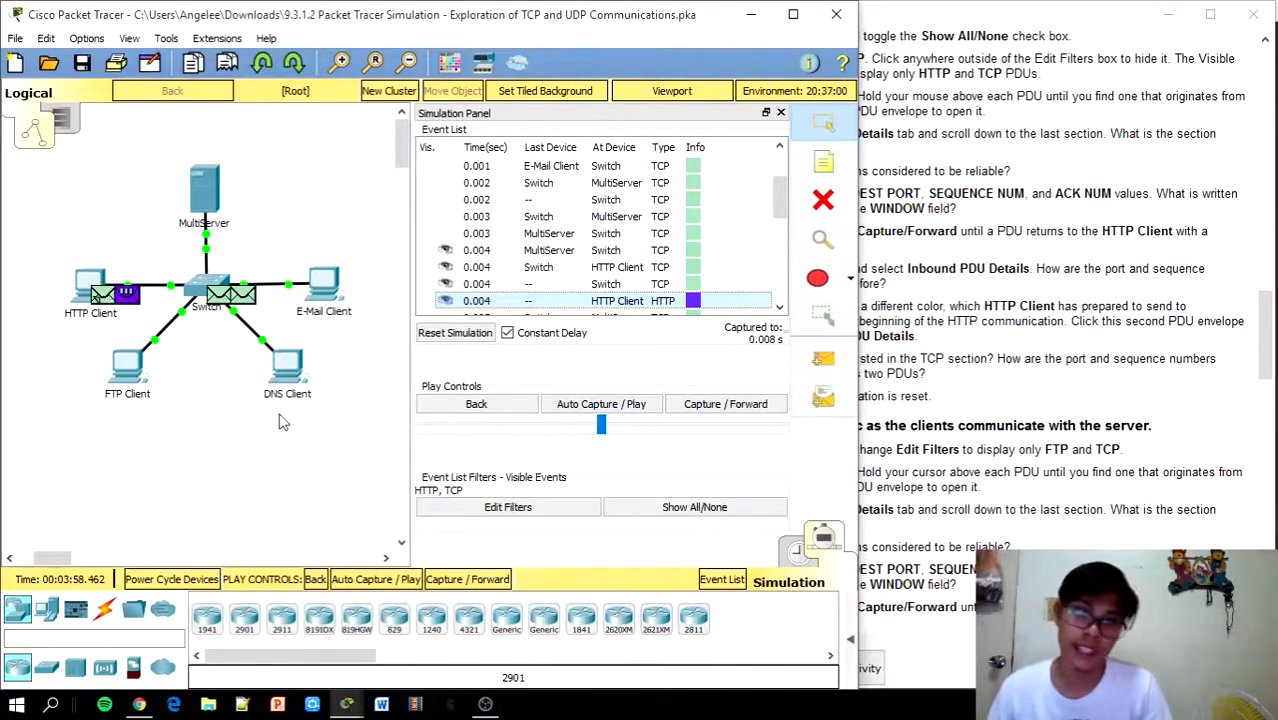
Step: Open the checkmarked TCP PDU at HTTP Client and display its Inbound PDU Details
{"action": "left_click", "coordinate": [1077, 200]}
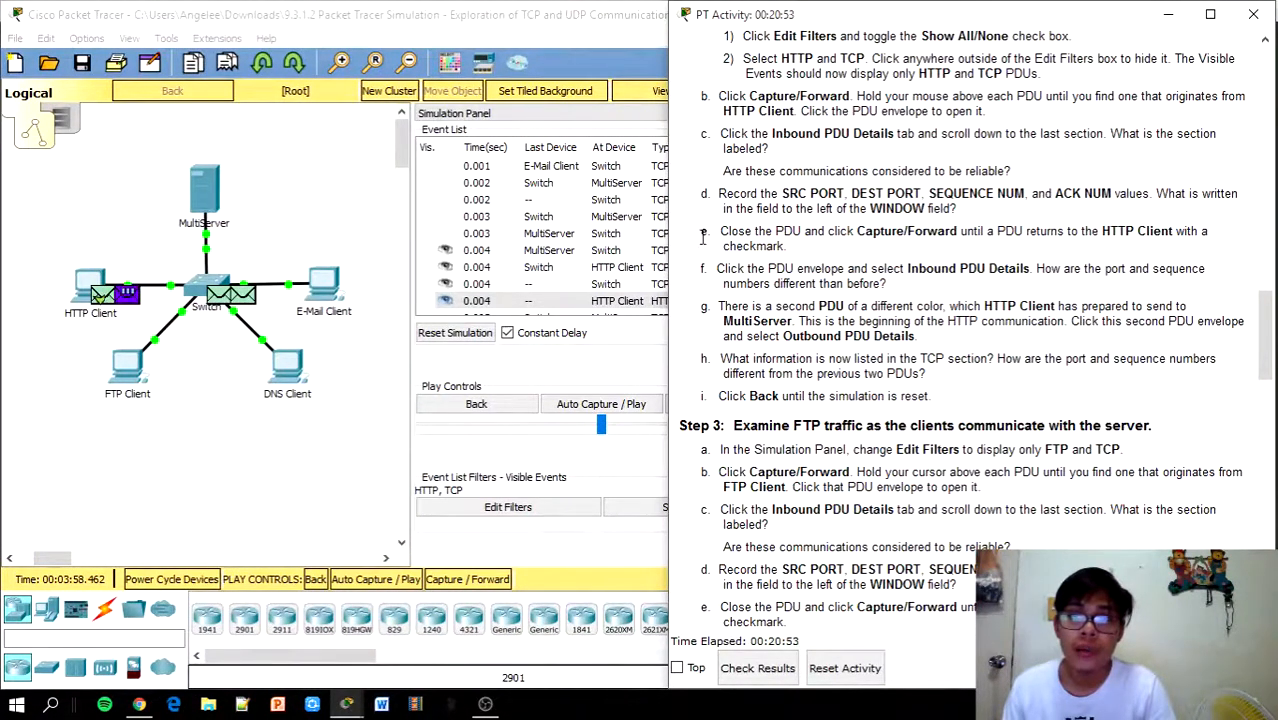
{"action": "left_click", "coordinate": [105, 303]}
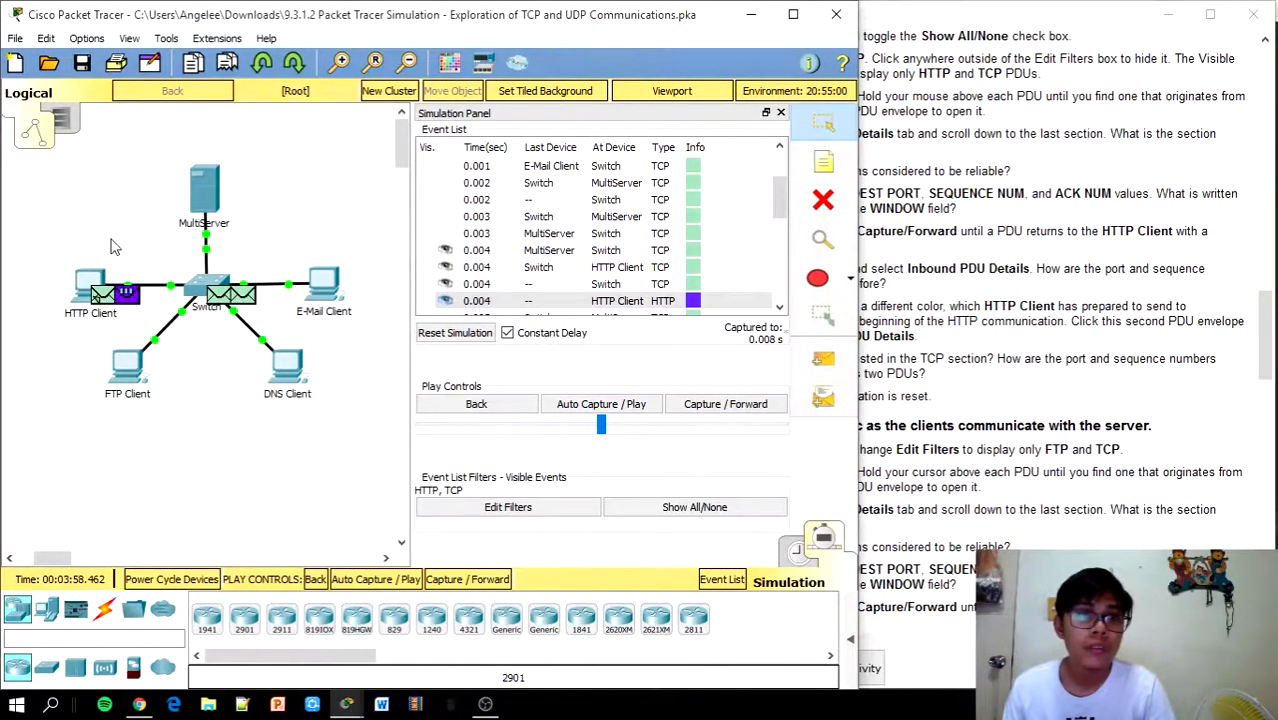
{"action": "left_click", "coordinate": [104, 292]}
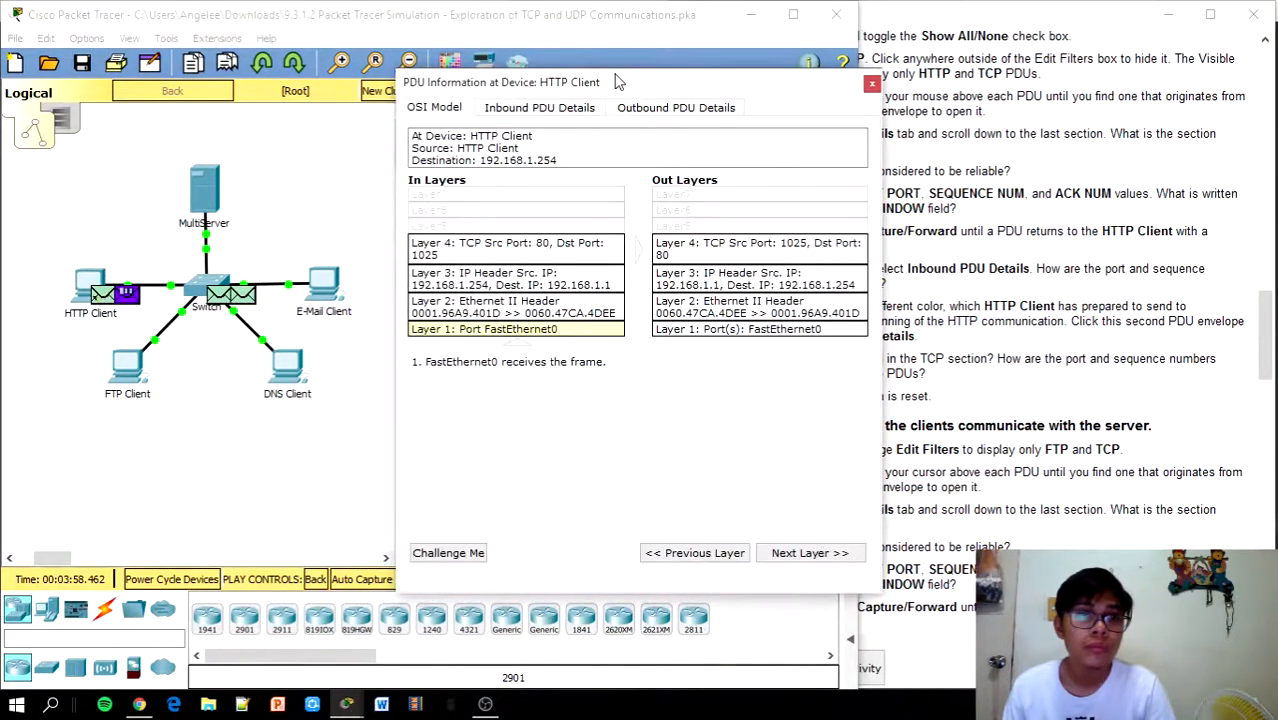
{"action": "left_click_drag", "start_coordinate": [619, 82], "coordinate": [374, 65]}
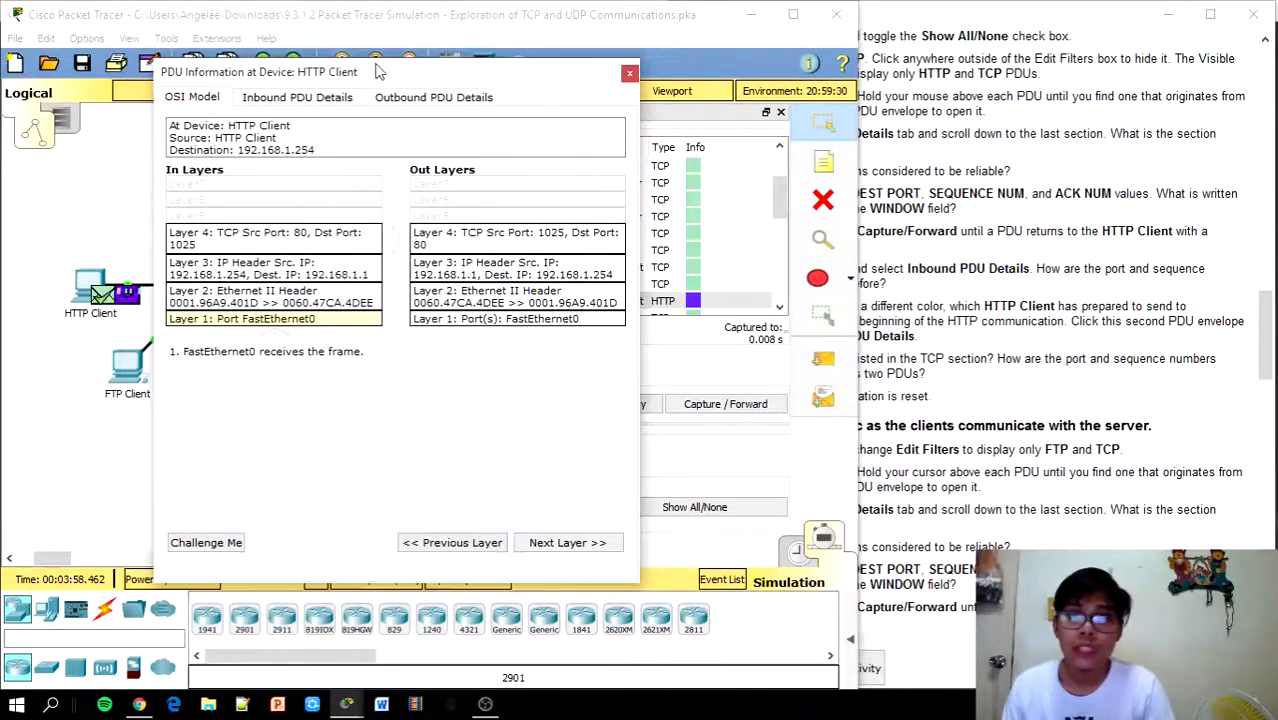
{"action": "left_click", "coordinate": [305, 98]}
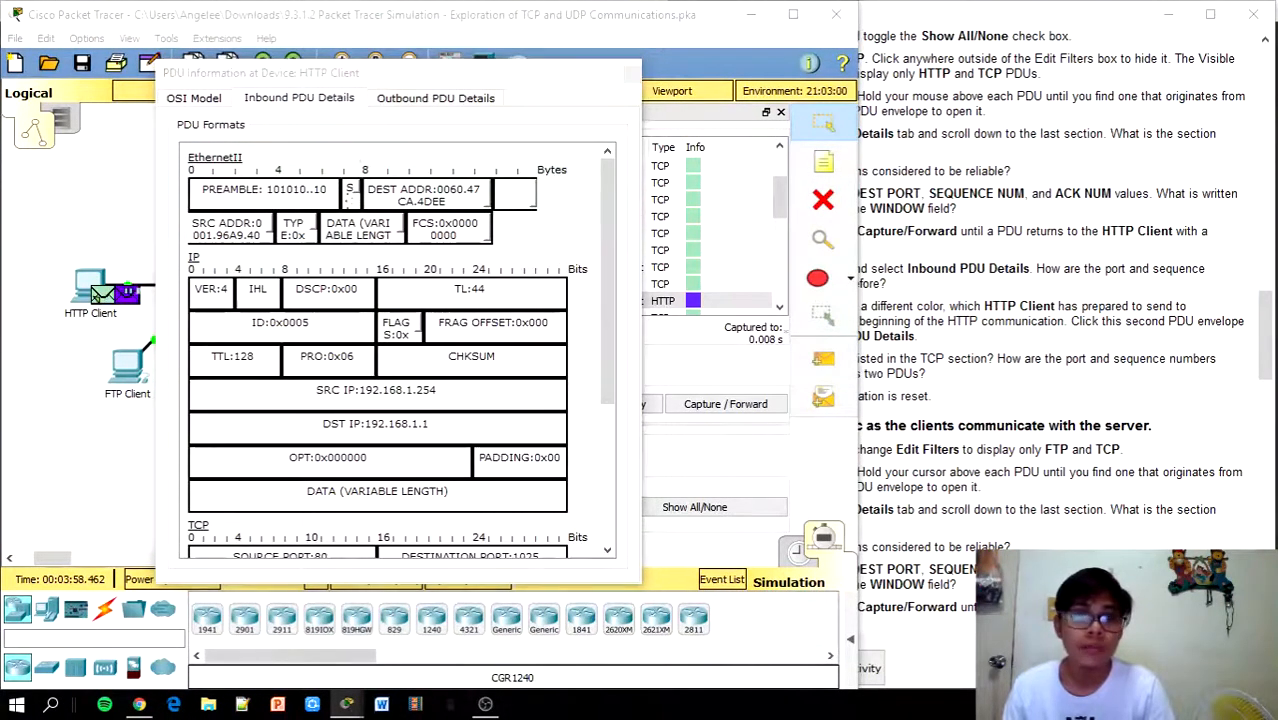
{"action": "left_click", "coordinate": [486, 704]}
{"action": "left_click", "coordinate": [486, 704]}
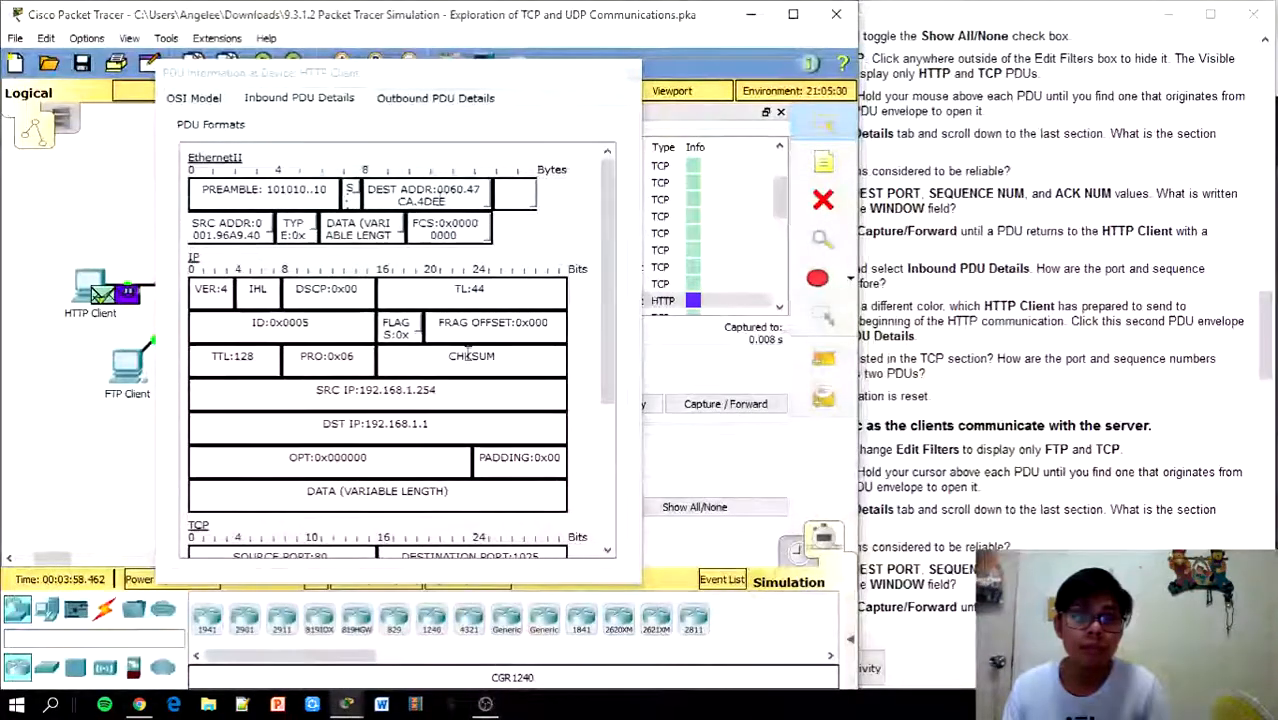
Step: Compare the inbound PDU's TCP port and sequence numbers as instruction f asks, read instruction g and close the PDU window
{"action": "left_click", "coordinate": [1105, 25]}
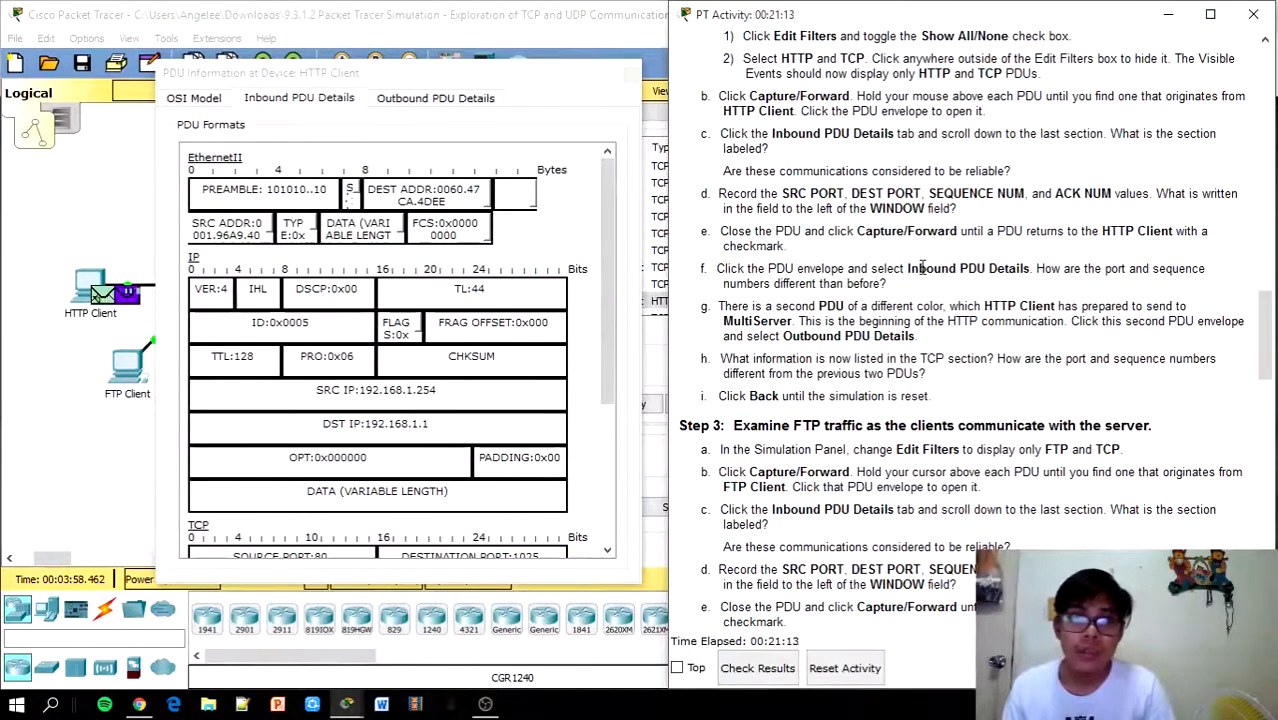
{"action": "left_click", "coordinate": [608, 262]}
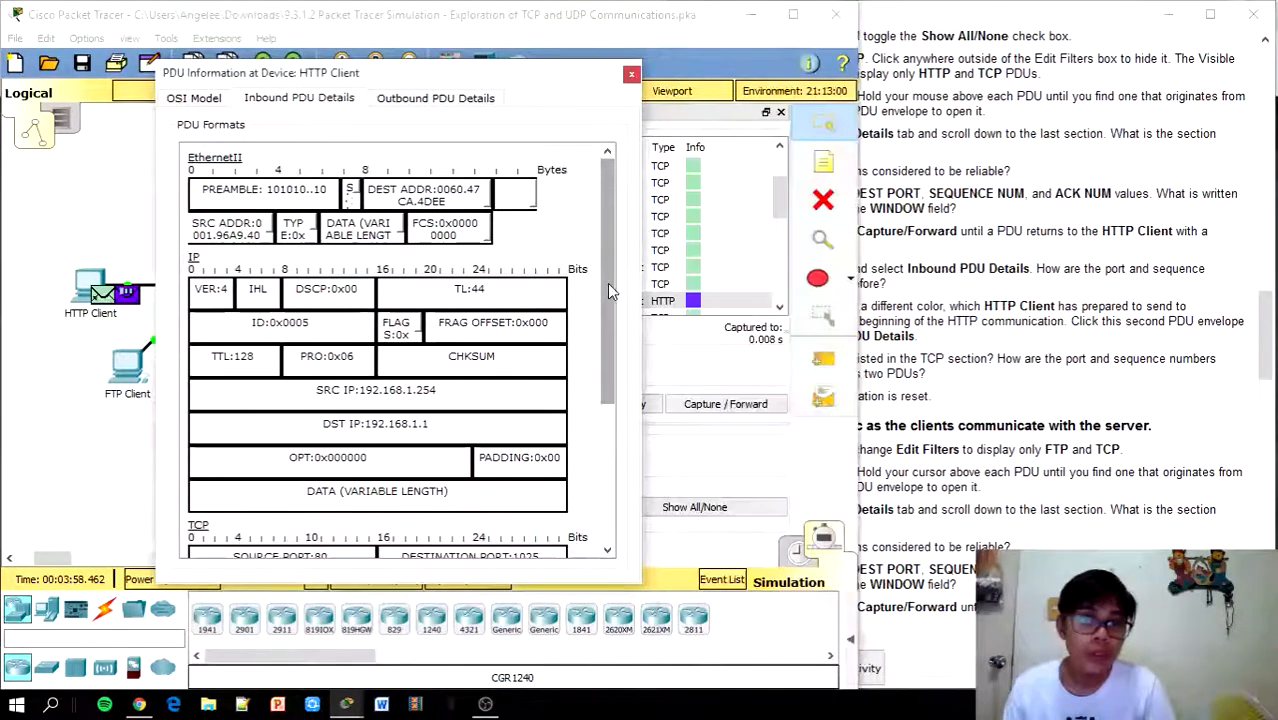
{"action": "scroll", "coordinate": [607, 283], "scroll_direction": "down", "scroll_amount": 3}
{"action": "left_click_drag", "start_coordinate": [600, 340], "coordinate": [584, 434]}
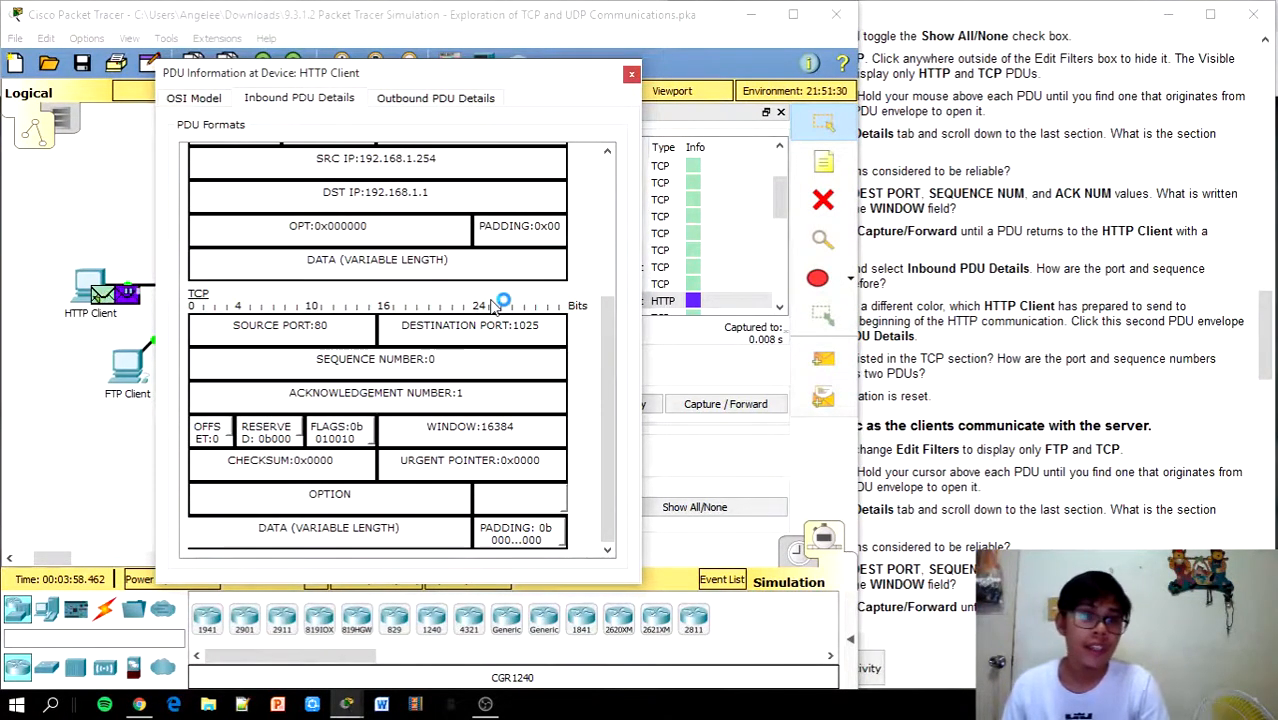
{"action": "left_click_drag", "start_coordinate": [608, 380], "coordinate": [624, 232]}
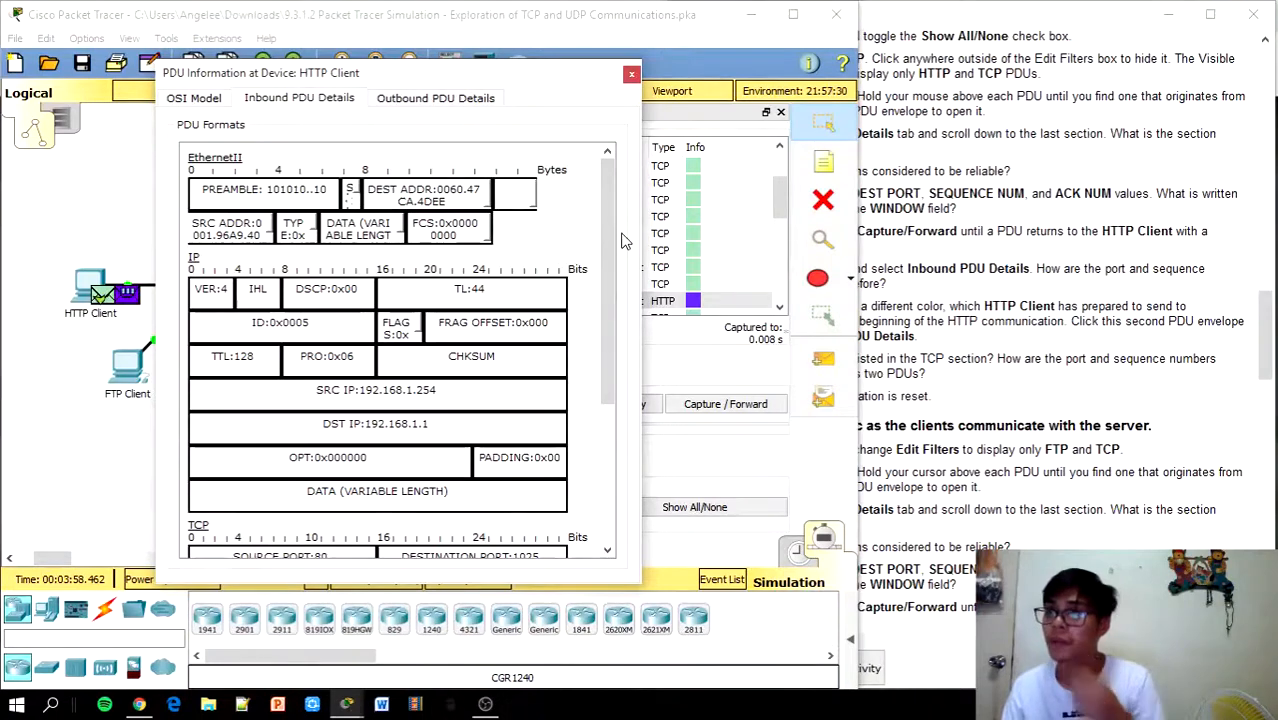
{"action": "left_click", "coordinate": [1015, 96]}
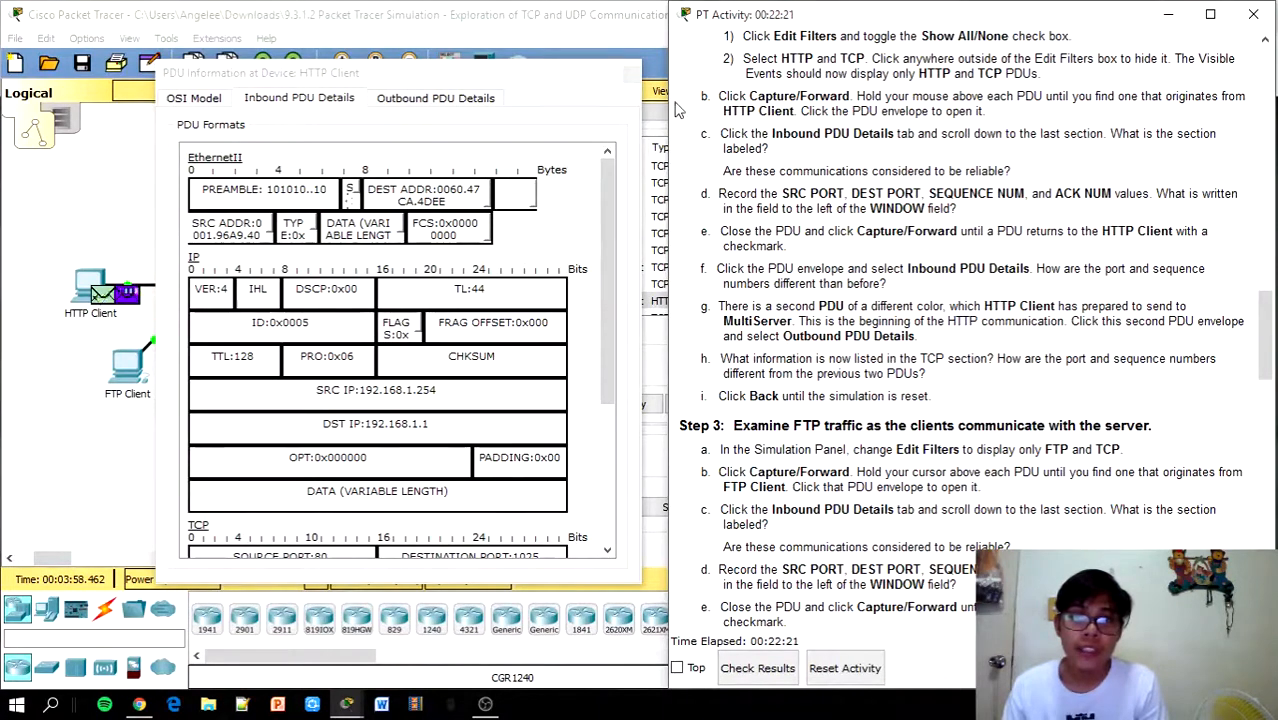
{"action": "left_click", "coordinate": [631, 74]}
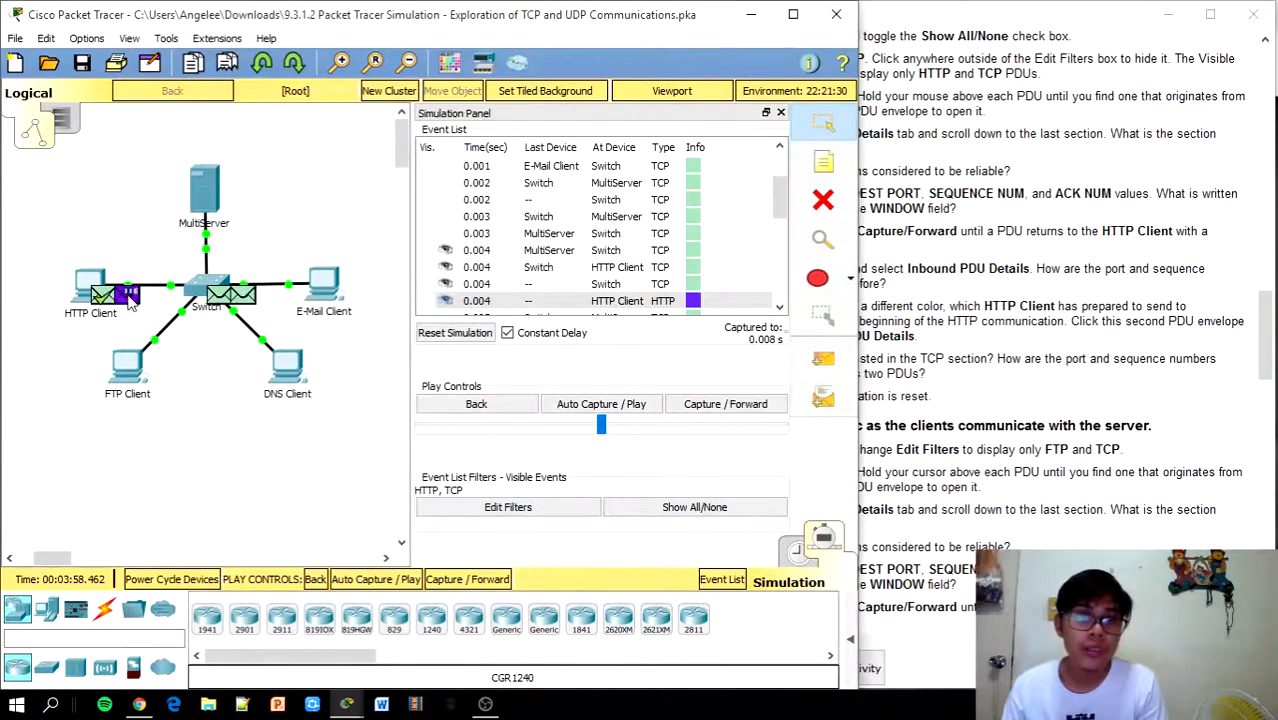
Step: Open the purple HTTP PDU at HTTP Client, examine the TCP section of its Outbound PDU Details and close the window
{"action": "left_click", "coordinate": [127, 295]}
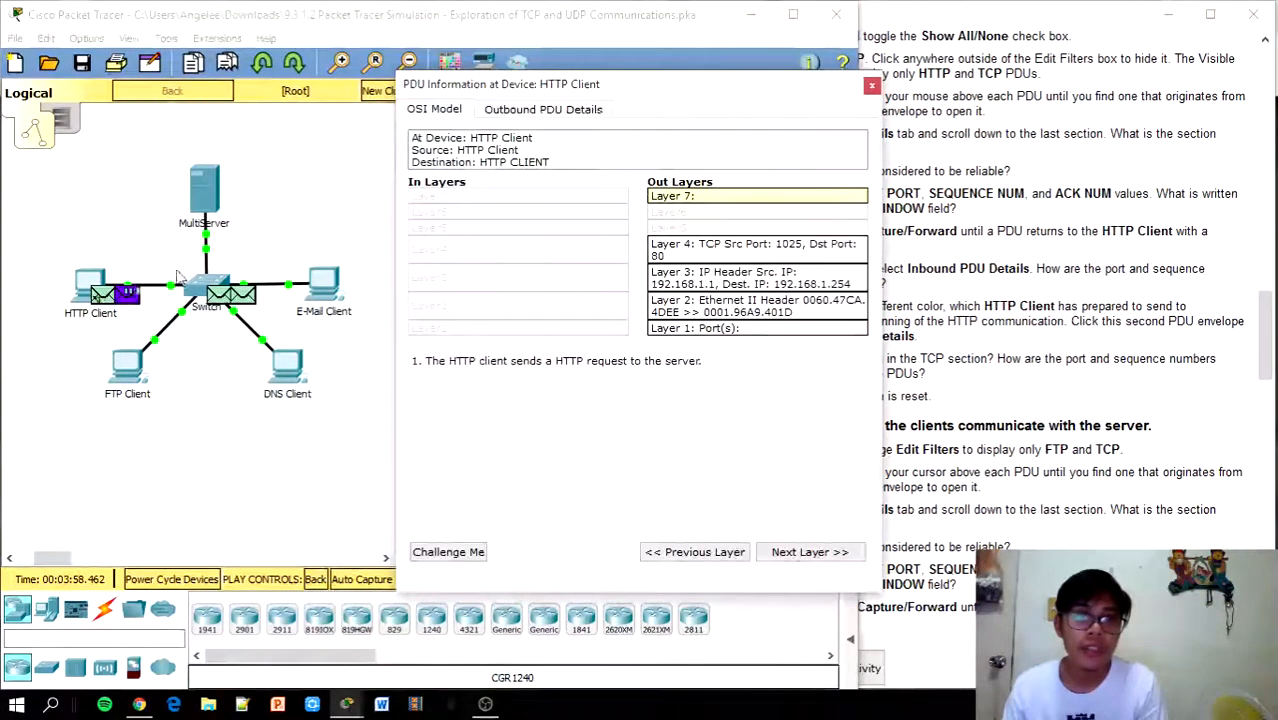
{"action": "left_click", "coordinate": [527, 112]}
{"action": "left_click_drag", "start_coordinate": [700, 96], "coordinate": [552, 79]}
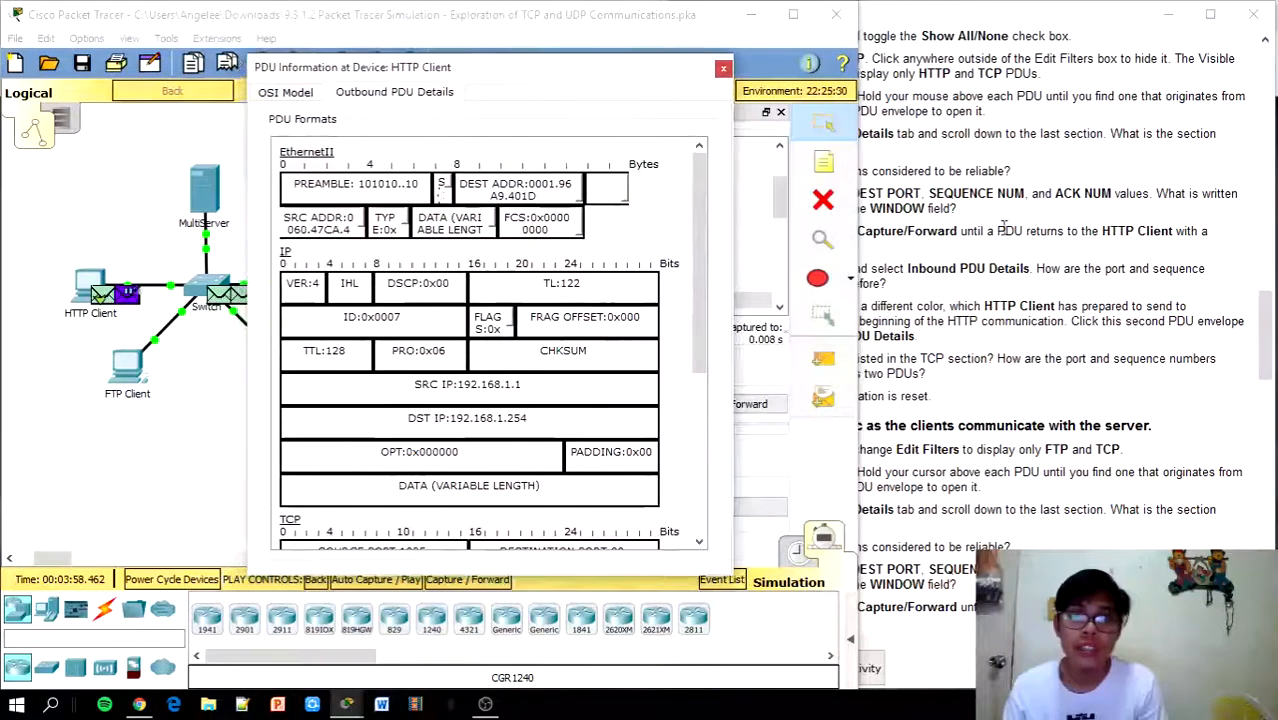
{"action": "left_click", "coordinate": [1003, 230]}
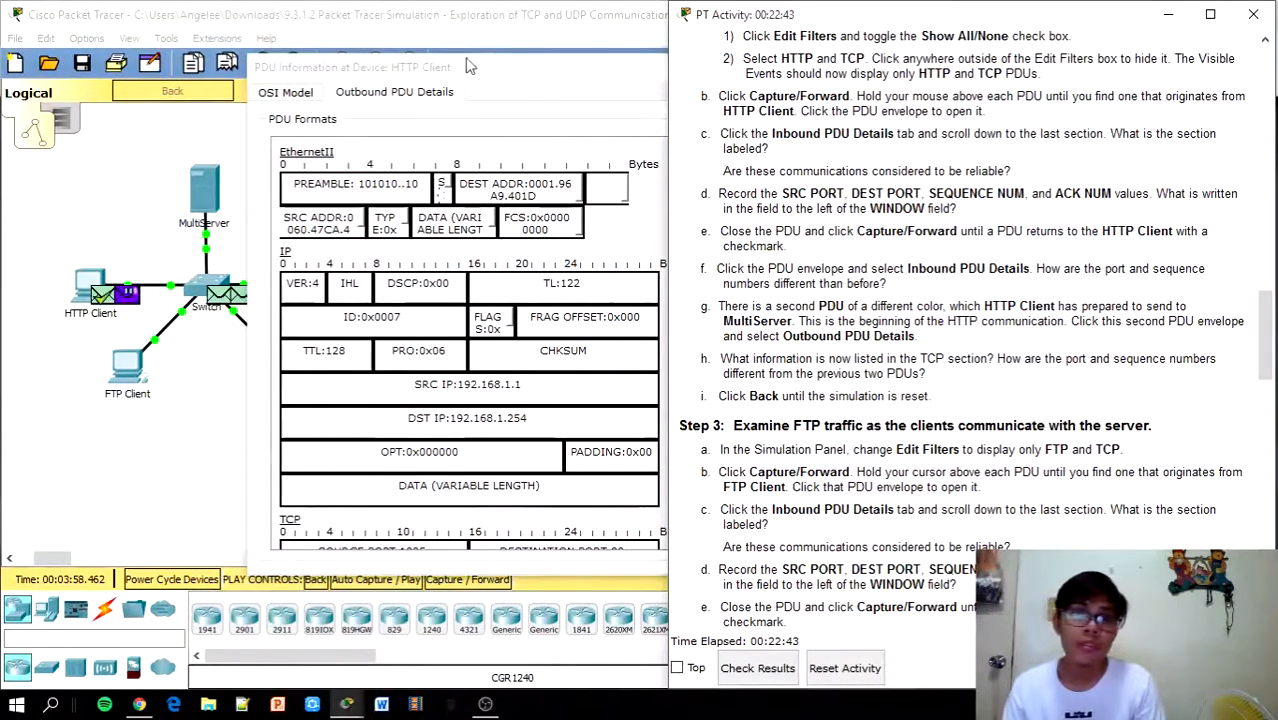
{"action": "left_click", "coordinate": [510, 103]}
{"action": "left_click_drag", "start_coordinate": [697, 248], "coordinate": [687, 413]}
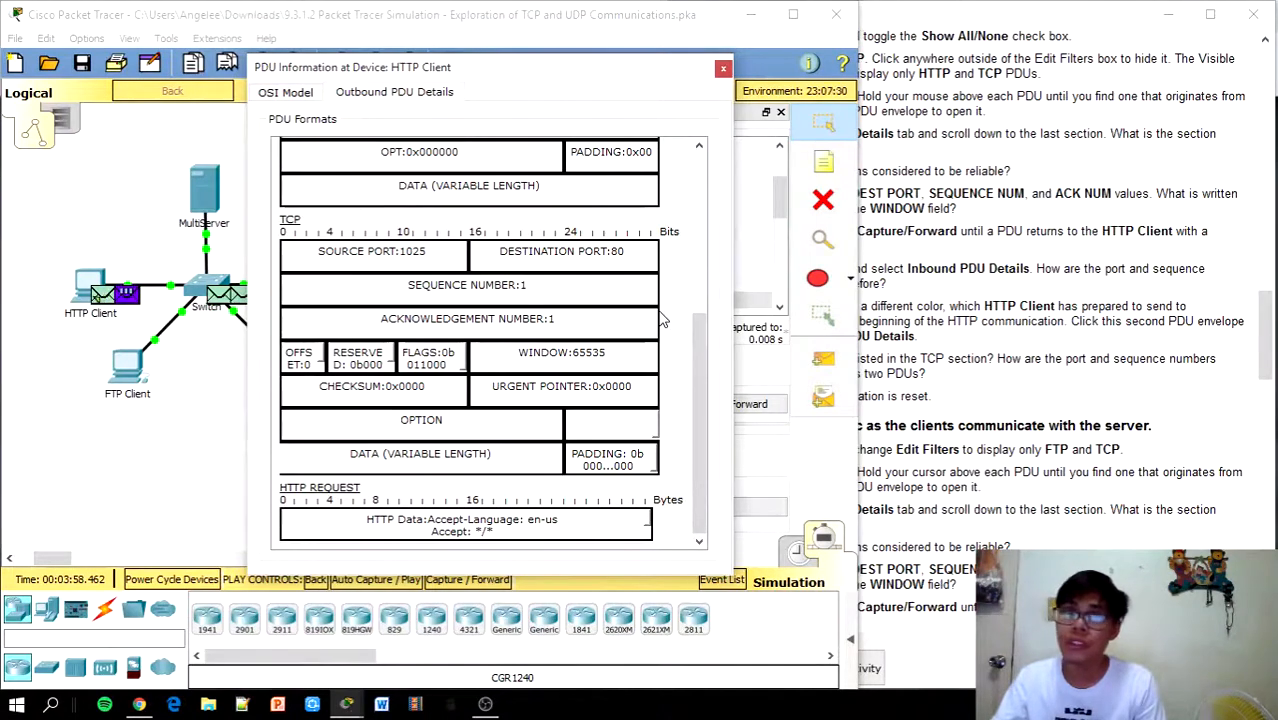
{"action": "left_click", "coordinate": [722, 68]}
Step: Step the simulation back to its start at 0.000 s and read instruction a of Step 3
{"action": "left_click", "coordinate": [1177, 232]}
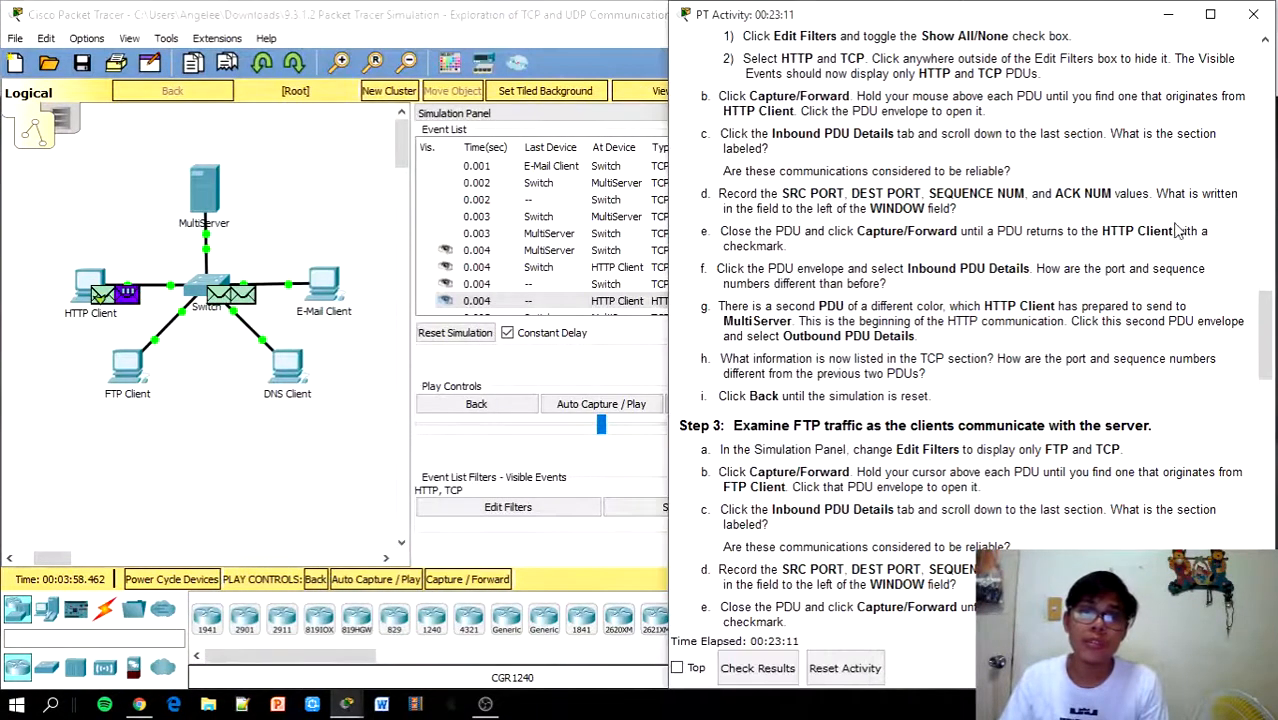
{"action": "left_click_drag", "start_coordinate": [1267, 325], "coordinate": [1268, 352]}
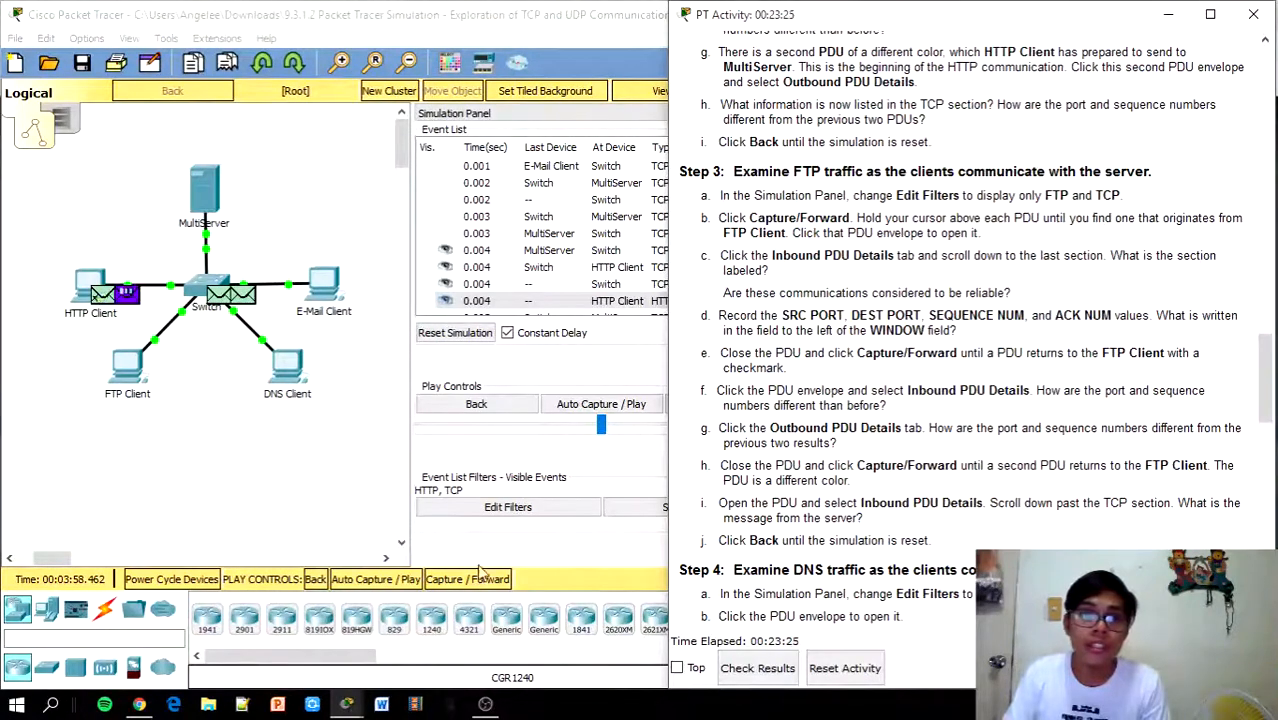
{"action": "left_click", "coordinate": [490, 511]}
{"action": "left_click", "coordinate": [490, 508]}
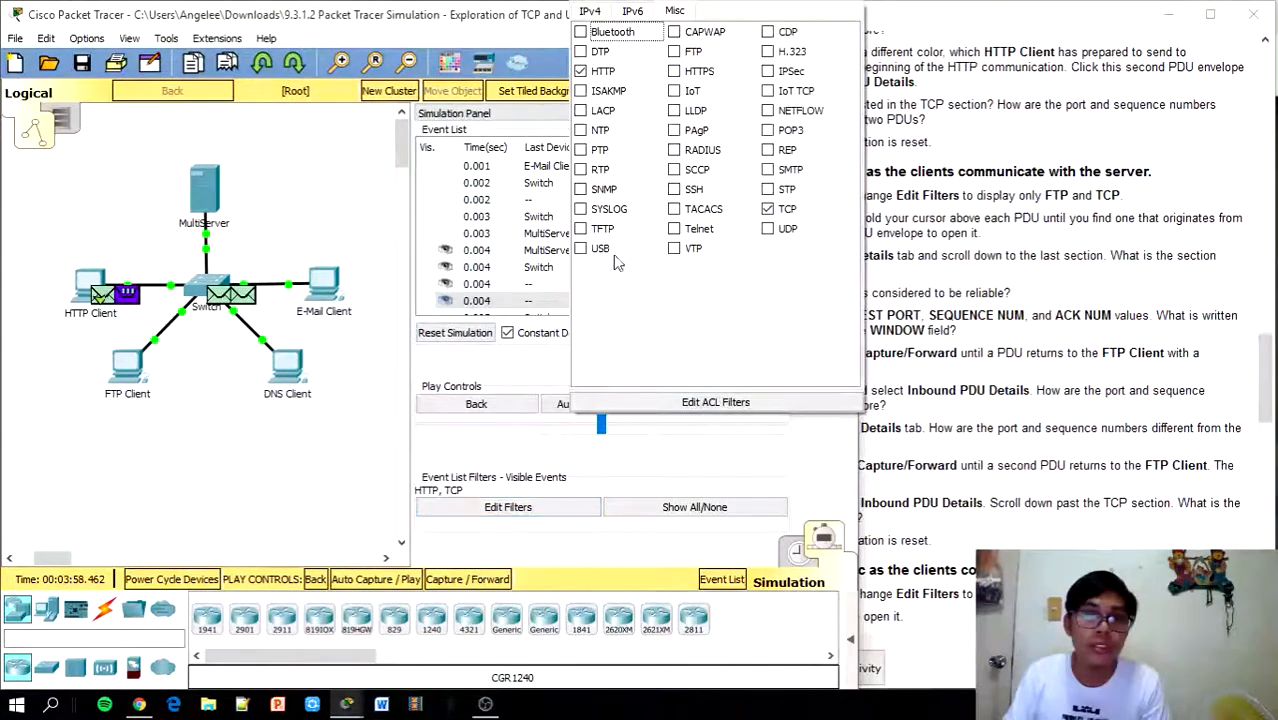
{"action": "left_click", "coordinate": [1003, 136]}
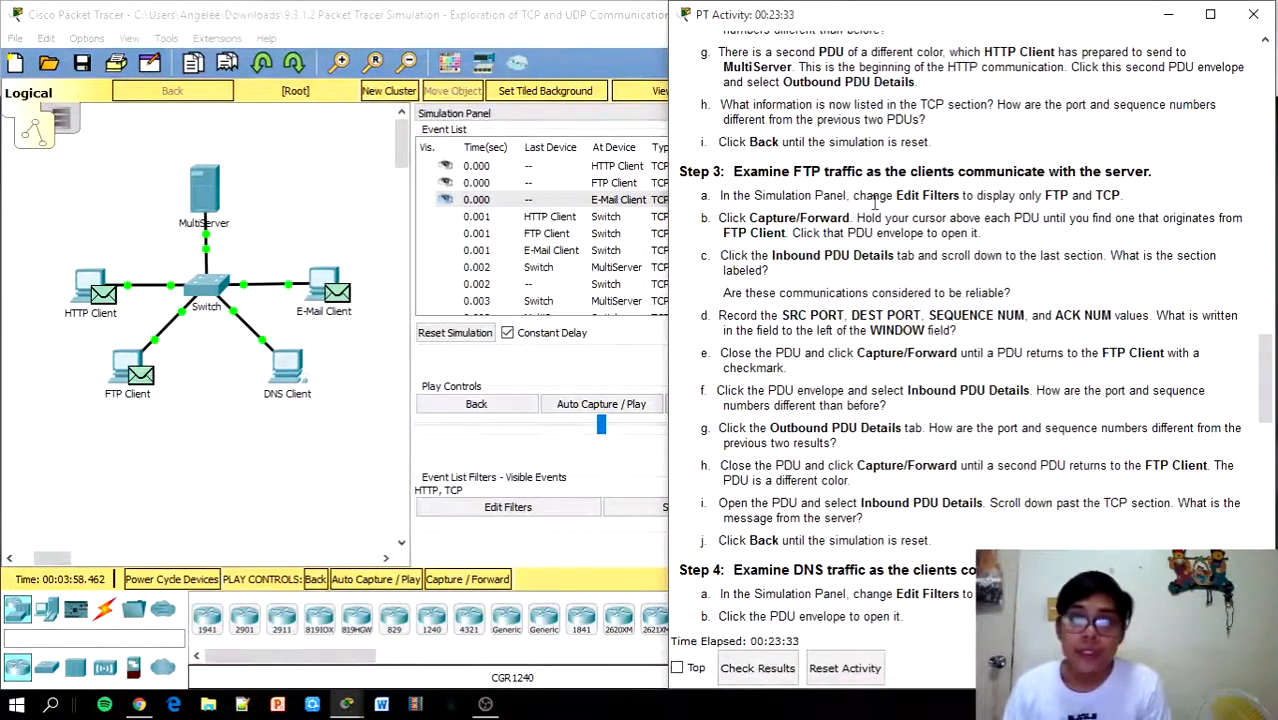
Step: Change the event list filters to display only FTP and TCP by disabling HTTP and enabling FTP
{"action": "left_click", "coordinate": [505, 509]}
{"action": "left_click", "coordinate": [506, 509]}
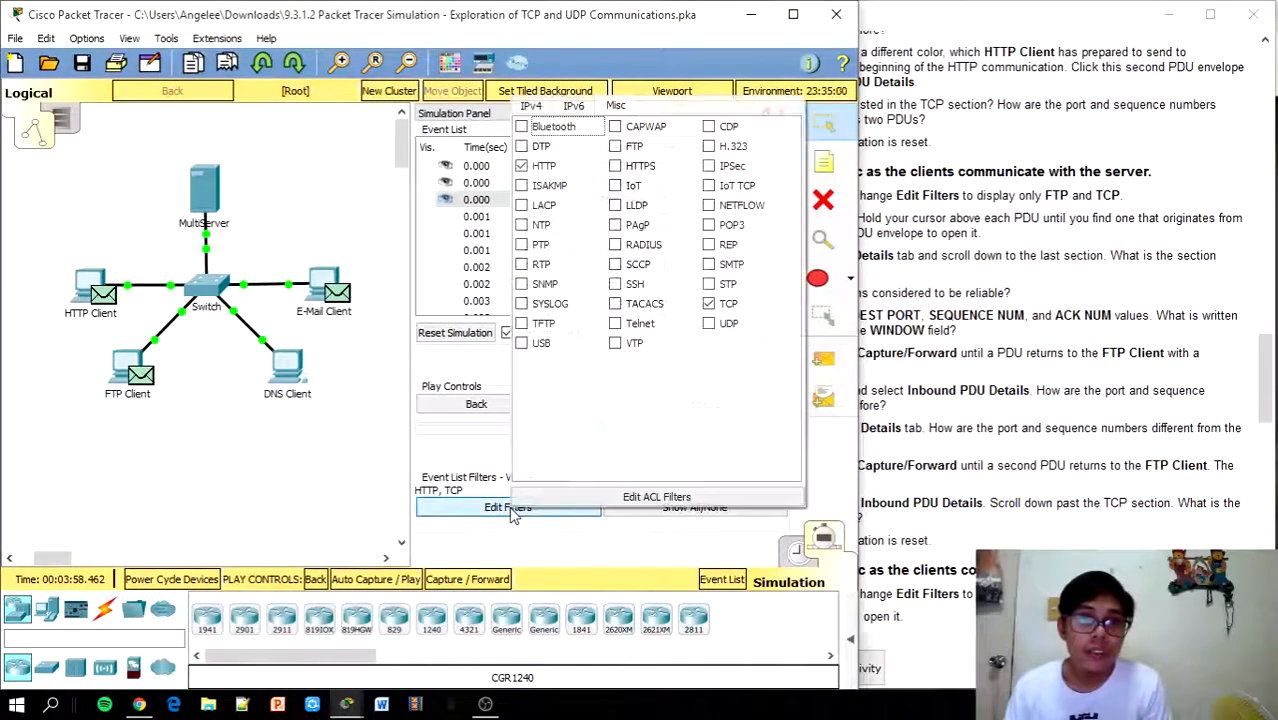
{"action": "left_click", "coordinate": [543, 164]}
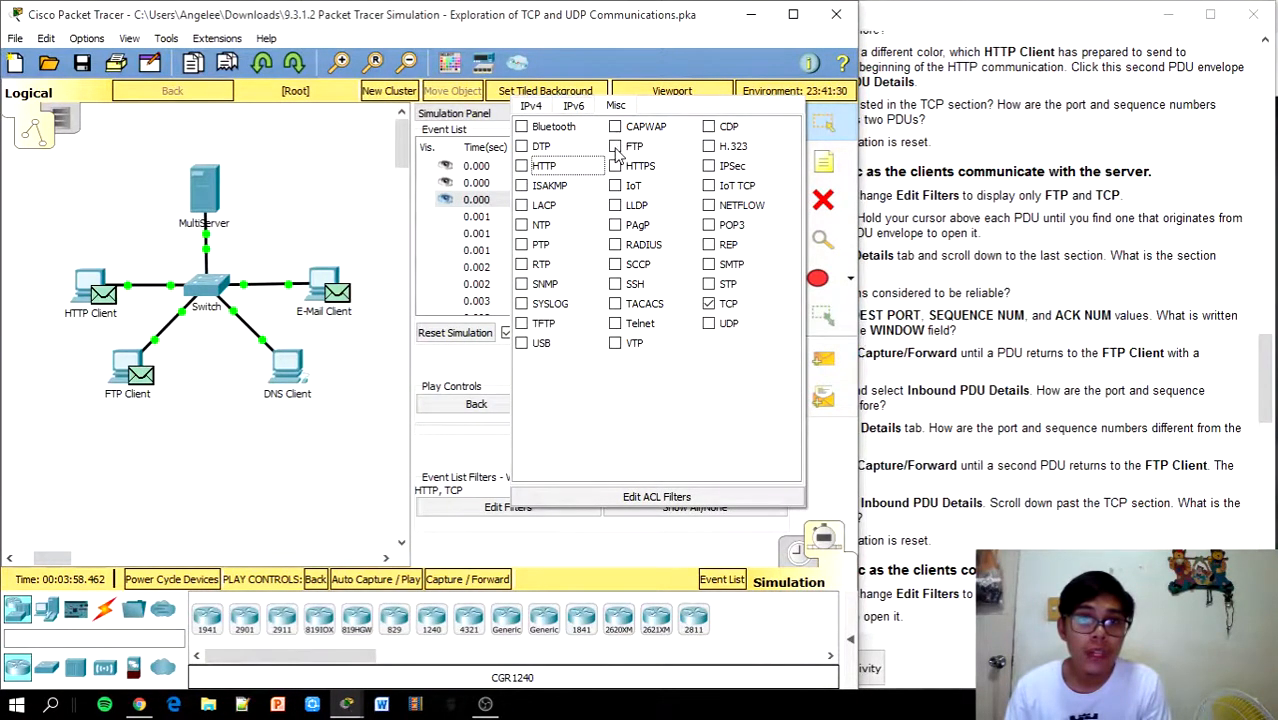
{"action": "left_click", "coordinate": [335, 437]}
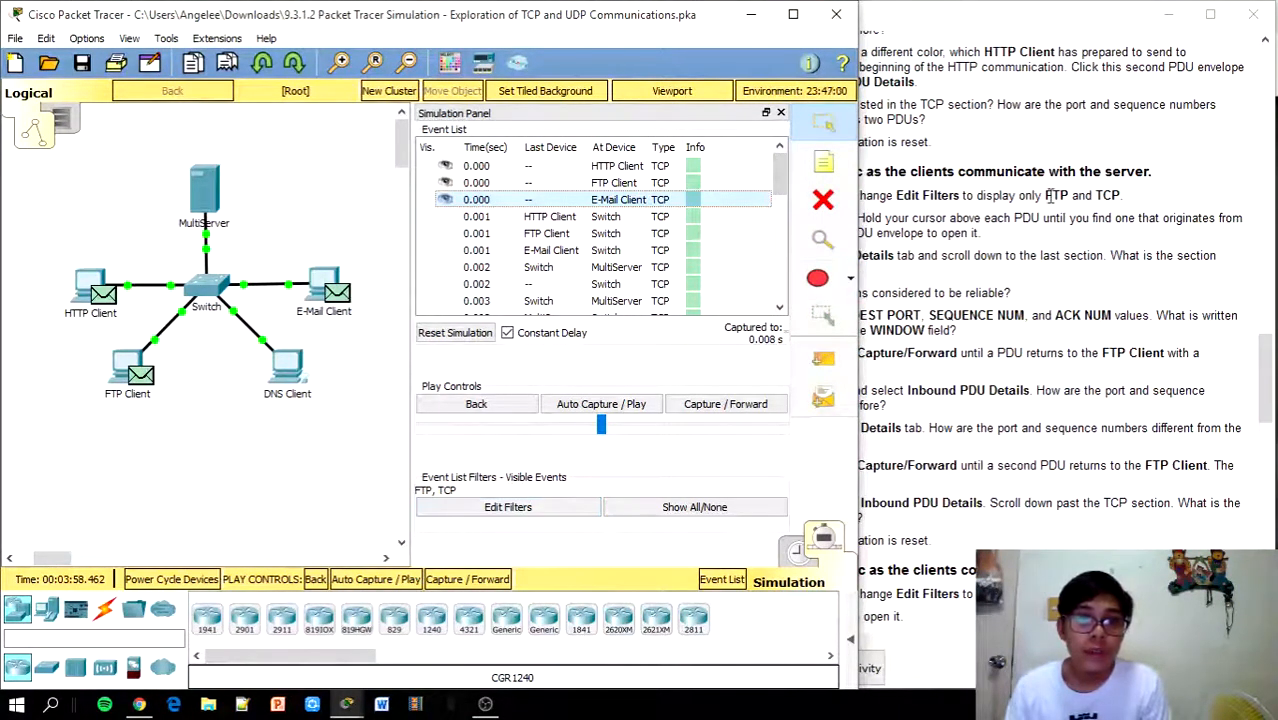
Step: Read instruction b of Step 3 and advance the simulation to 0.001 s so the client PDUs reach the Switch
{"action": "left_click", "coordinate": [1097, 180]}
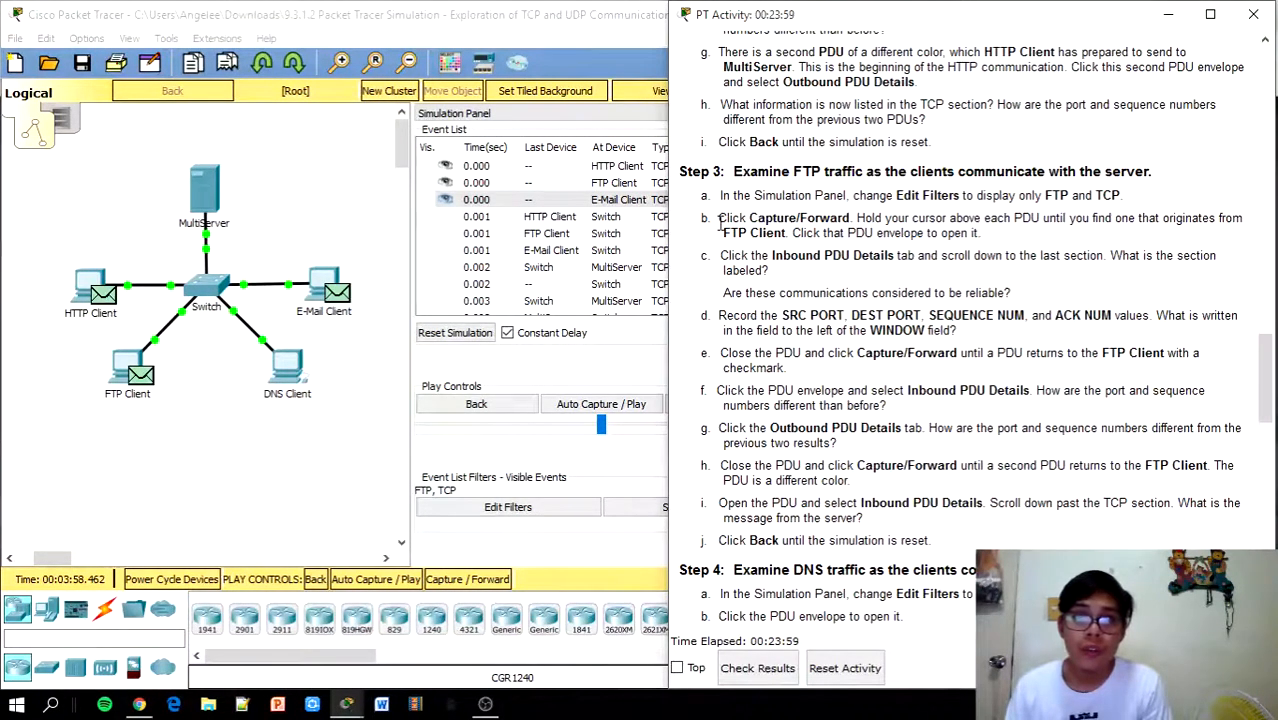
{"action": "left_click", "coordinate": [629, 358]}
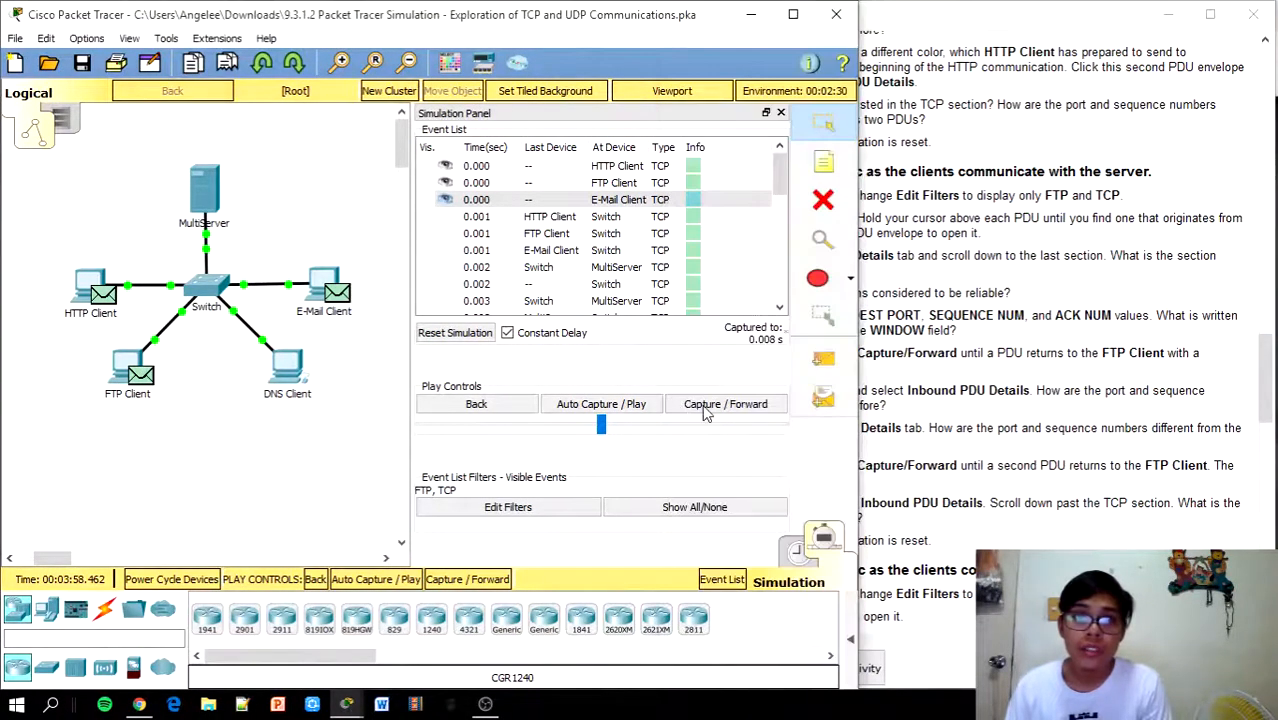
{"action": "left_click", "coordinate": [705, 405]}
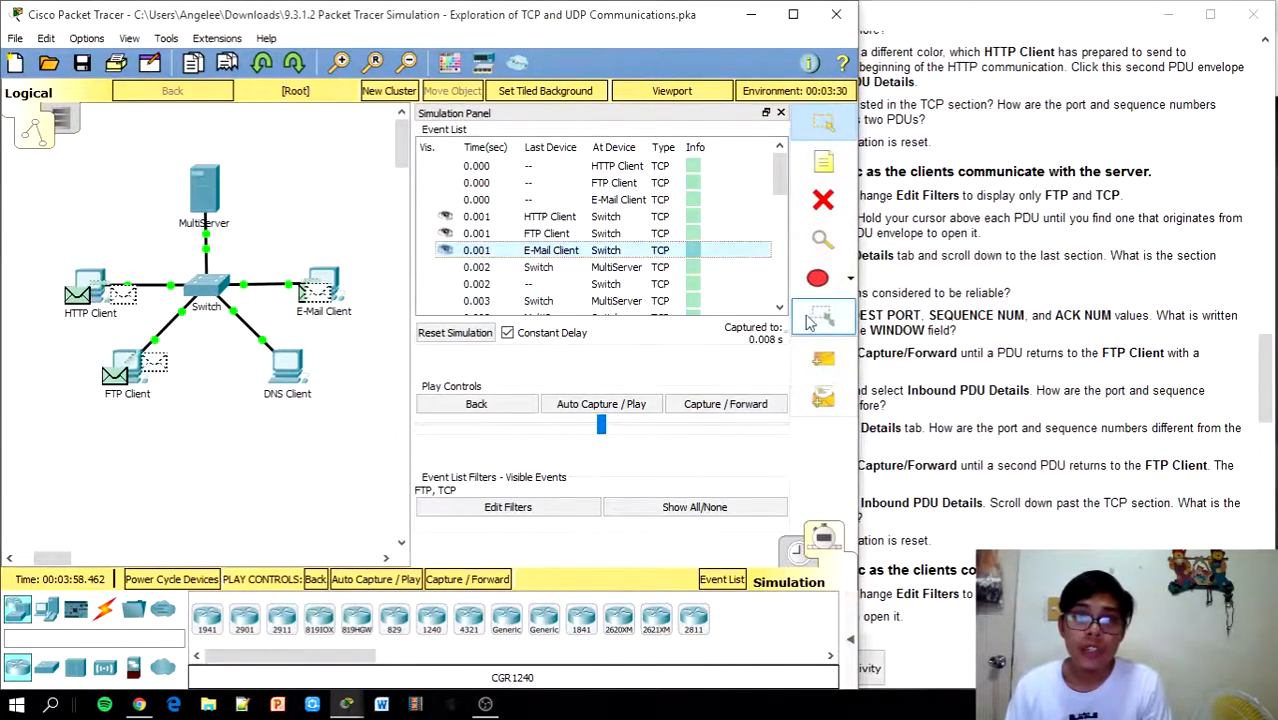
{"action": "left_click", "coordinate": [930, 187]}
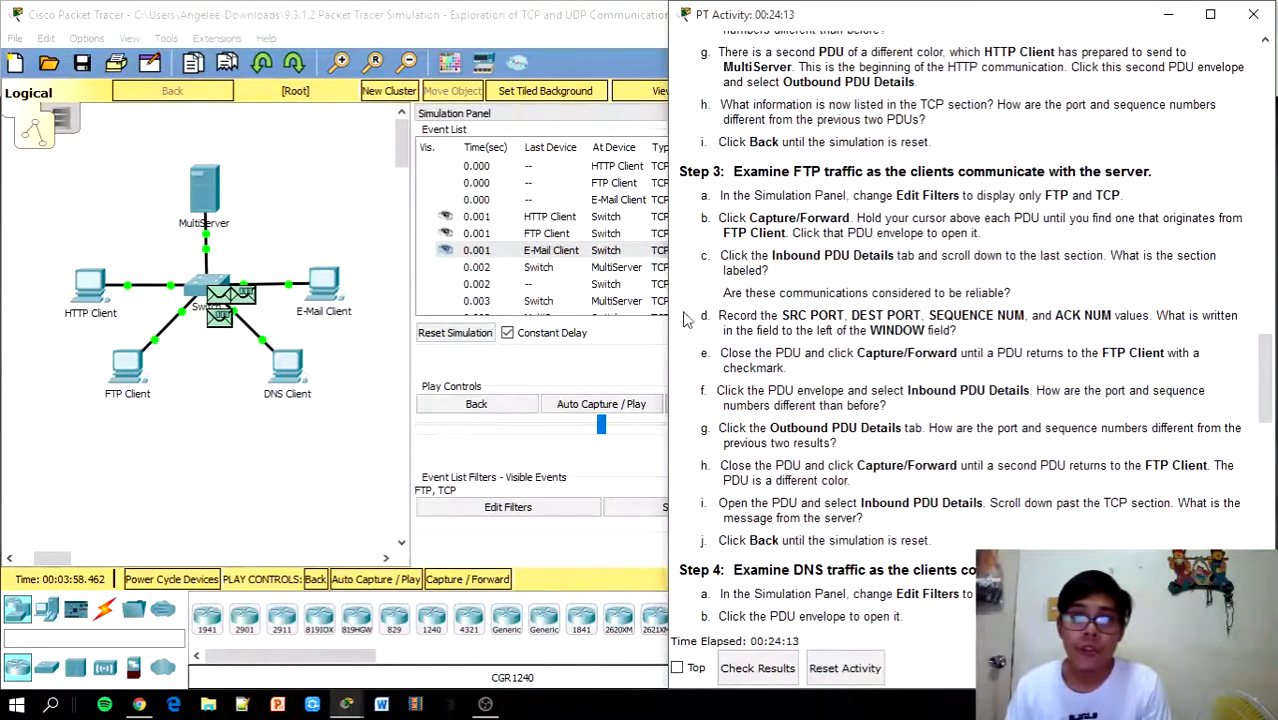
{"action": "left_click", "coordinate": [633, 344]}
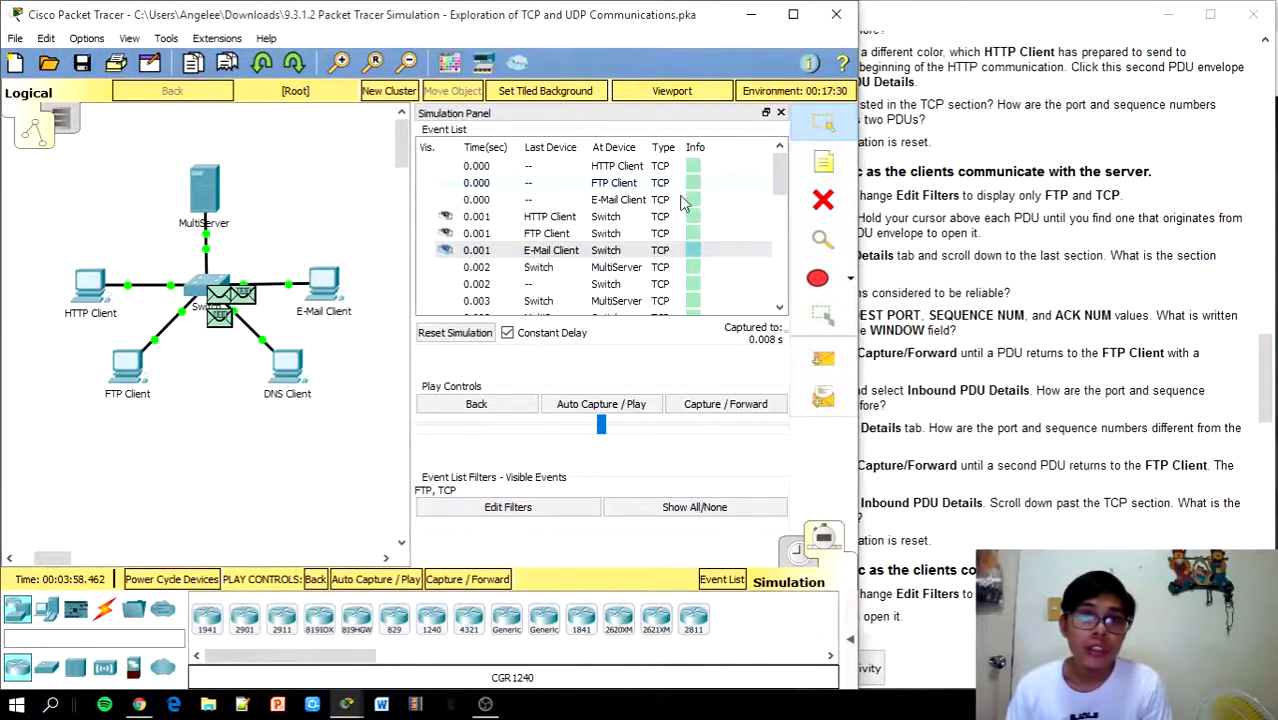
Step: Open the 0.001 s PDU from FTP Client at Switch and examine the TCP section of its Inbound PDU Details
{"action": "left_click", "coordinate": [700, 236]}
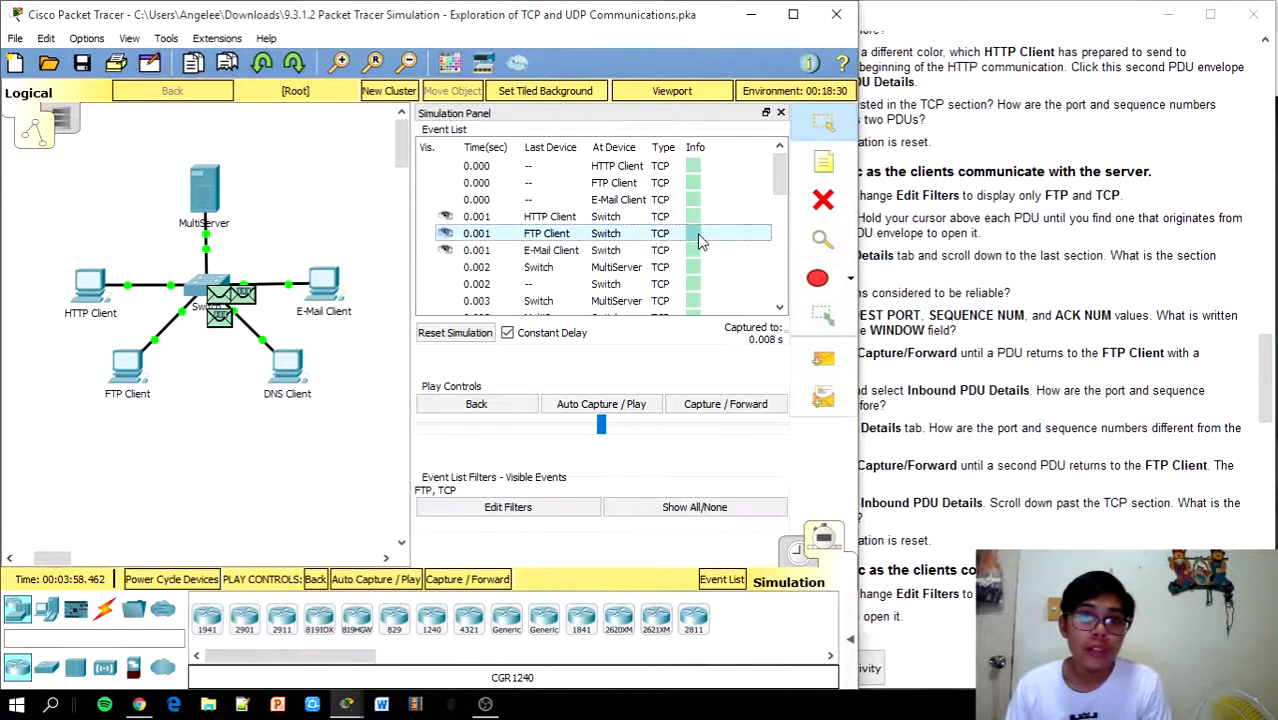
{"action": "left_click", "coordinate": [694, 236]}
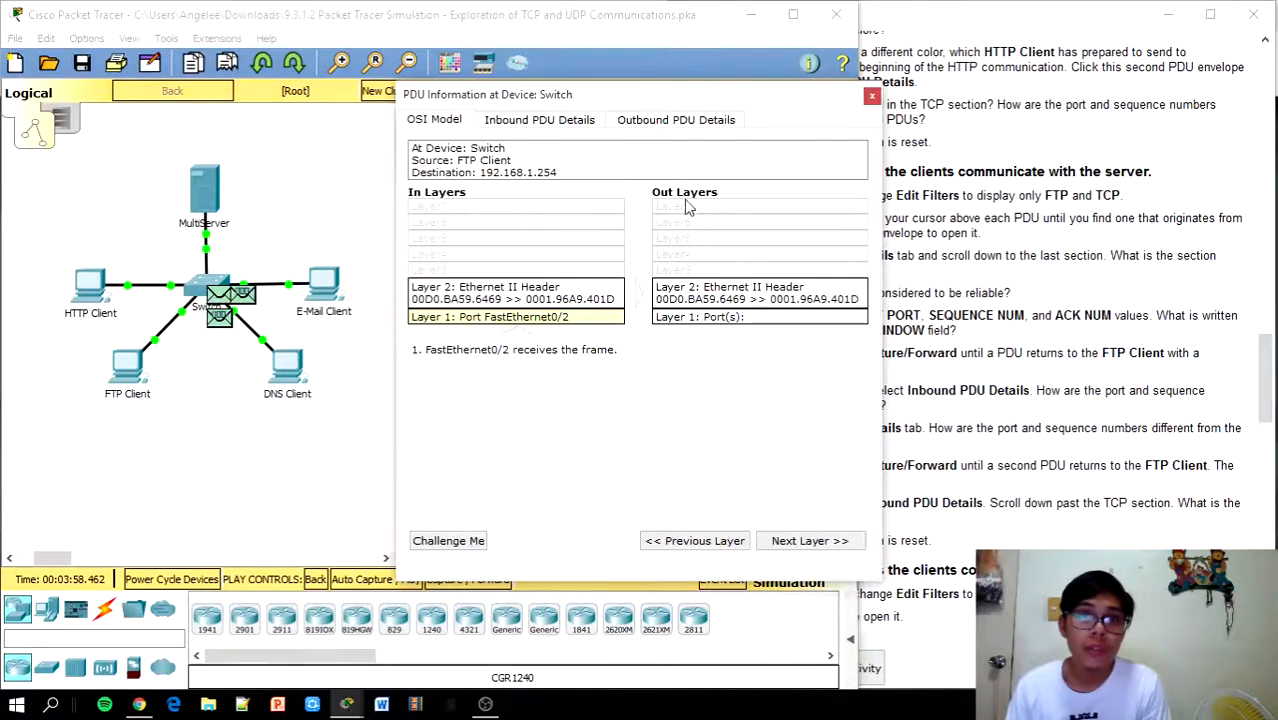
{"action": "left_click_drag", "start_coordinate": [735, 104], "coordinate": [592, 107]}
{"action": "left_click", "coordinate": [997, 104]}
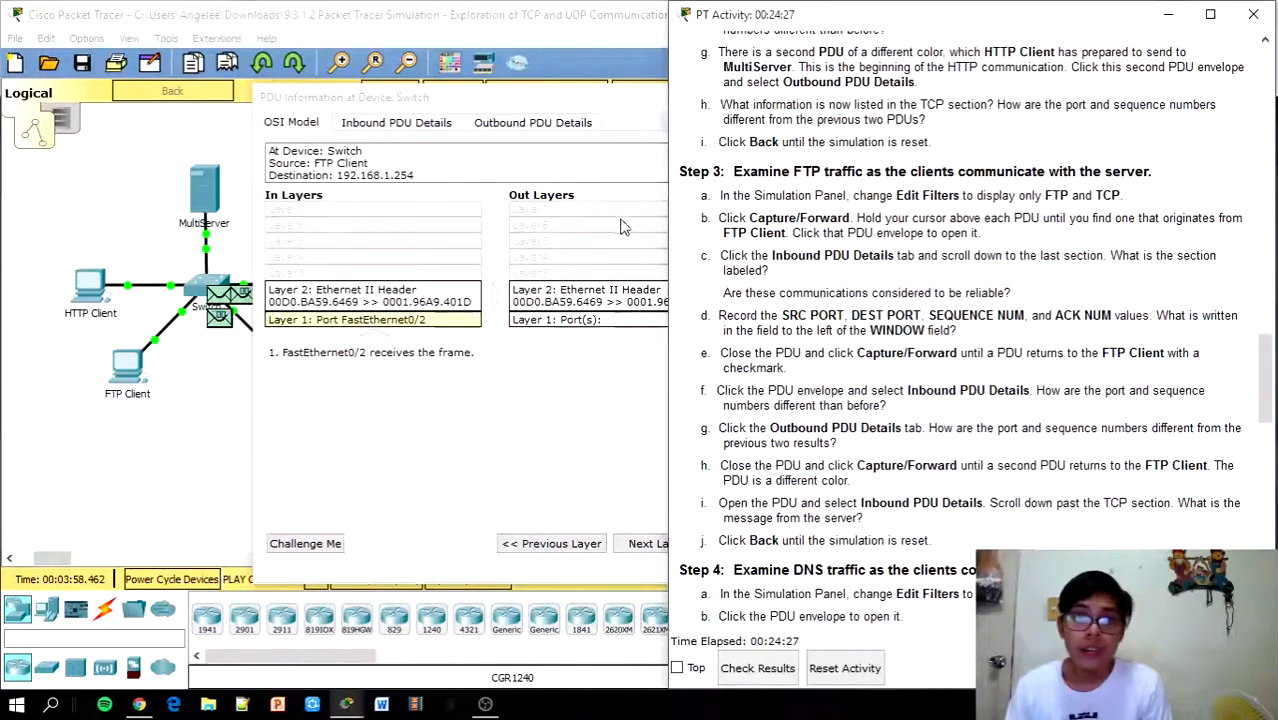
{"action": "left_click", "coordinate": [423, 128]}
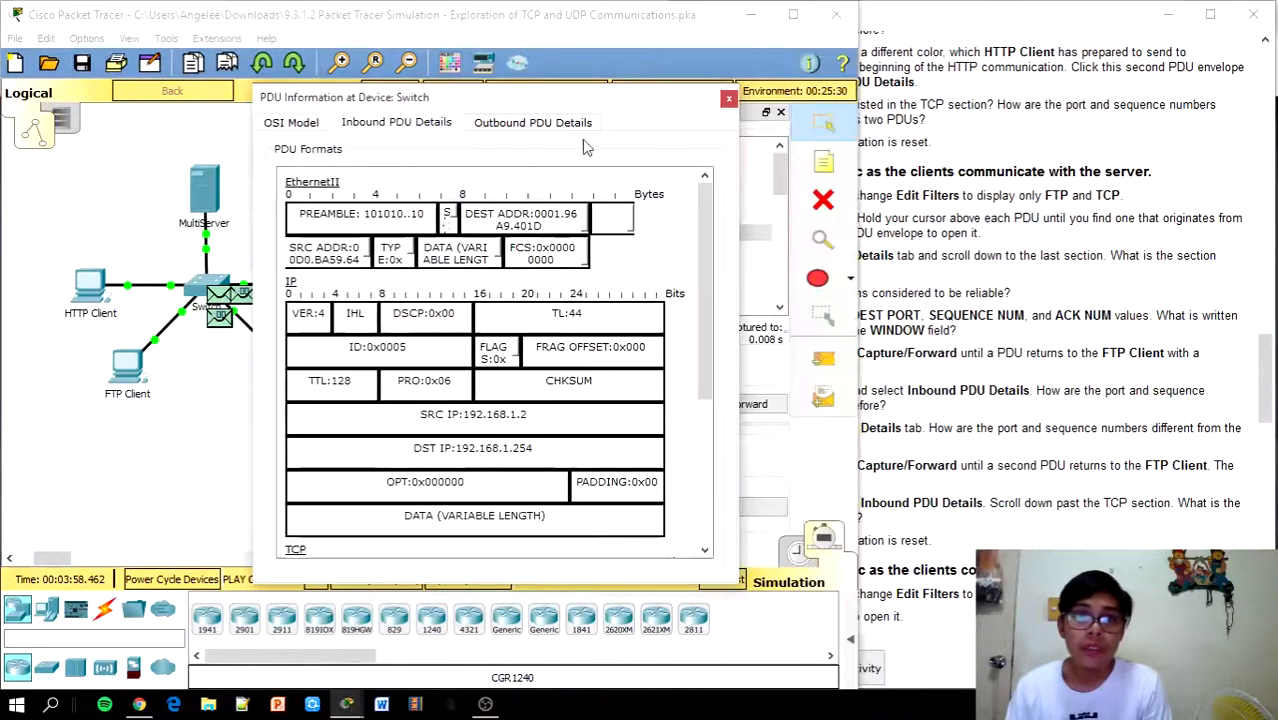
{"action": "left_click", "coordinate": [1093, 222]}
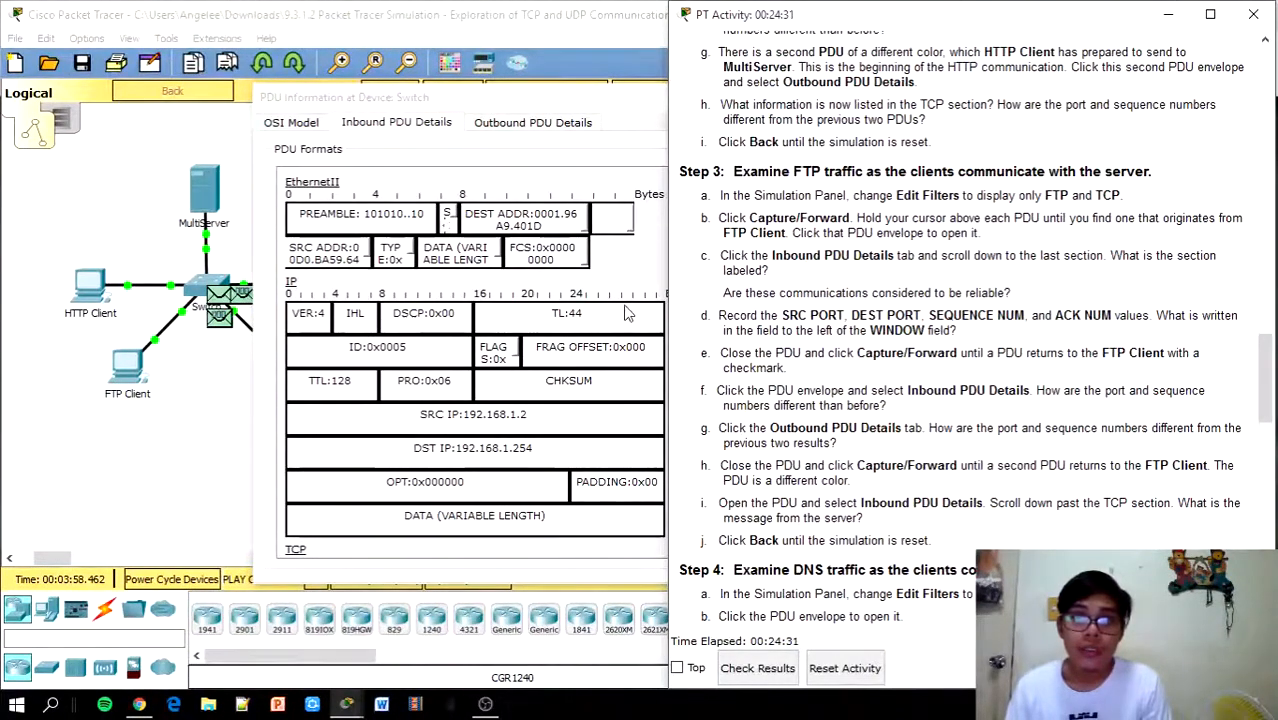
{"action": "left_click", "coordinate": [622, 273]}
{"action": "scroll", "coordinate": [614, 298], "scroll_direction": "down", "scroll_amount": 3}
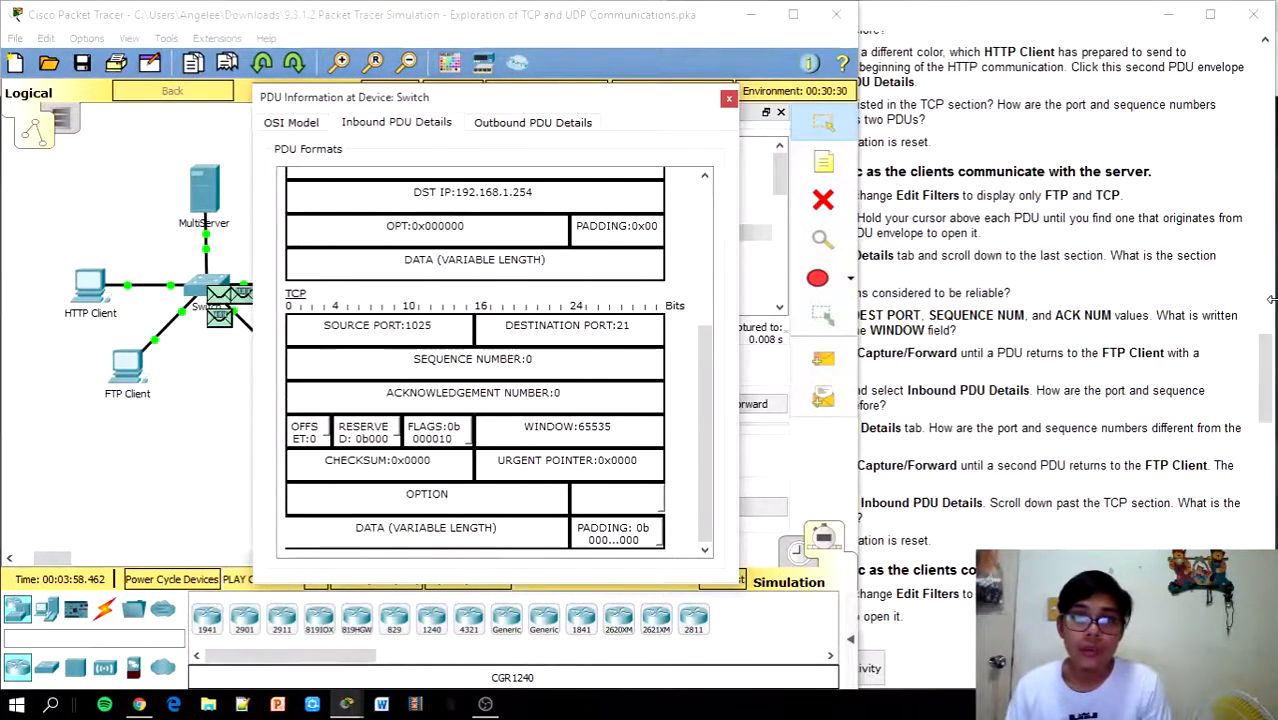
Step: Read the reliability question and instruction d, review the inbound TCP port, sequence, acknowledgement and flag values, and close the PDU window
{"action": "left_click", "coordinate": [1160, 286]}
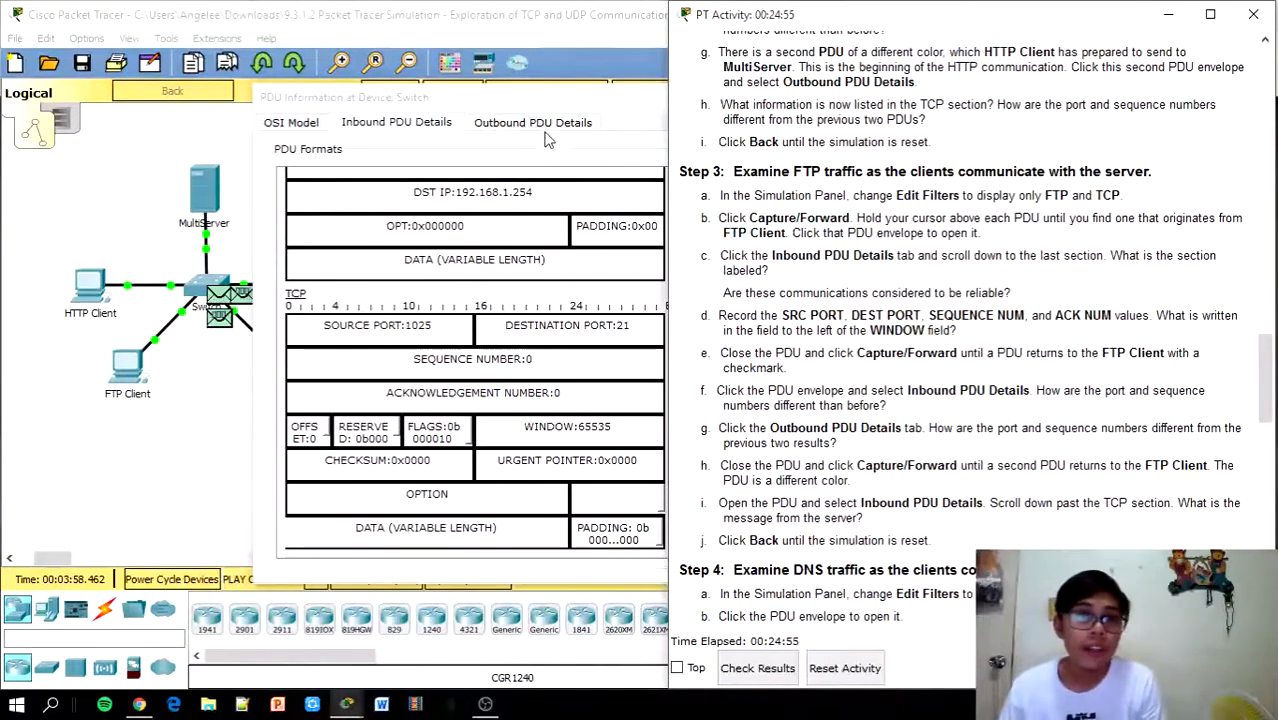
{"action": "left_click", "coordinate": [612, 108]}
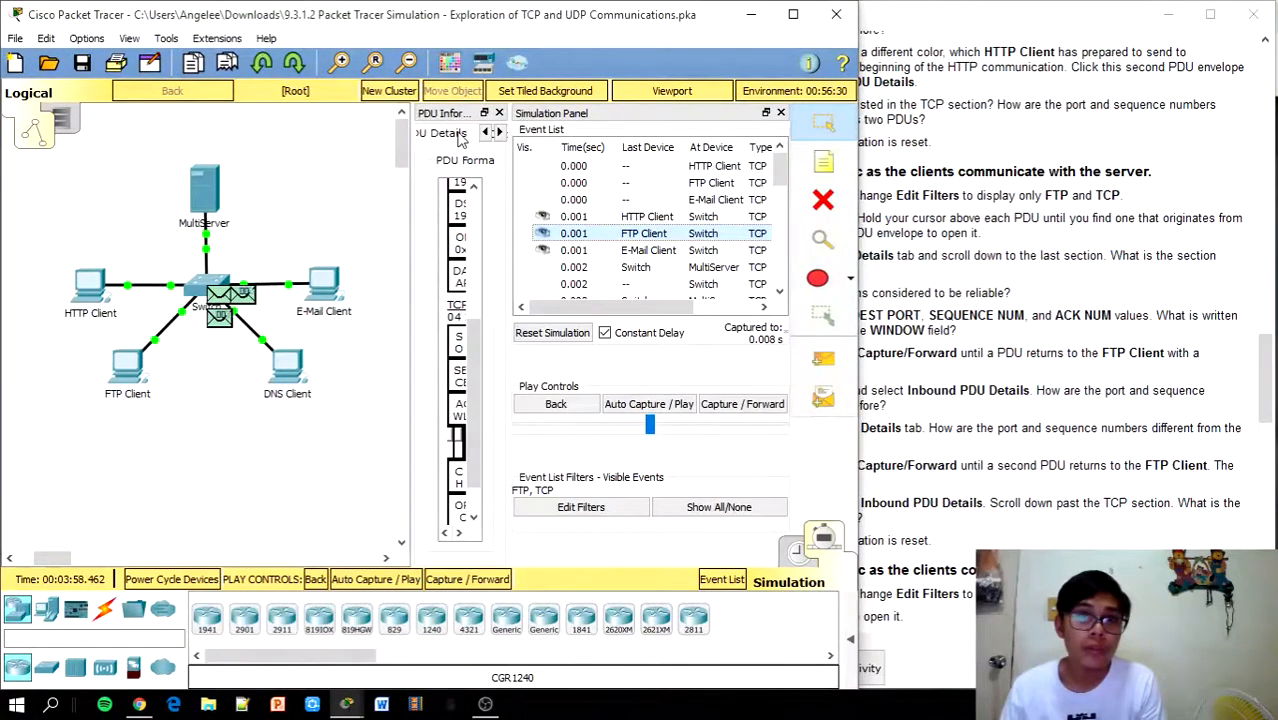
{"action": "left_click", "coordinate": [484, 112]}
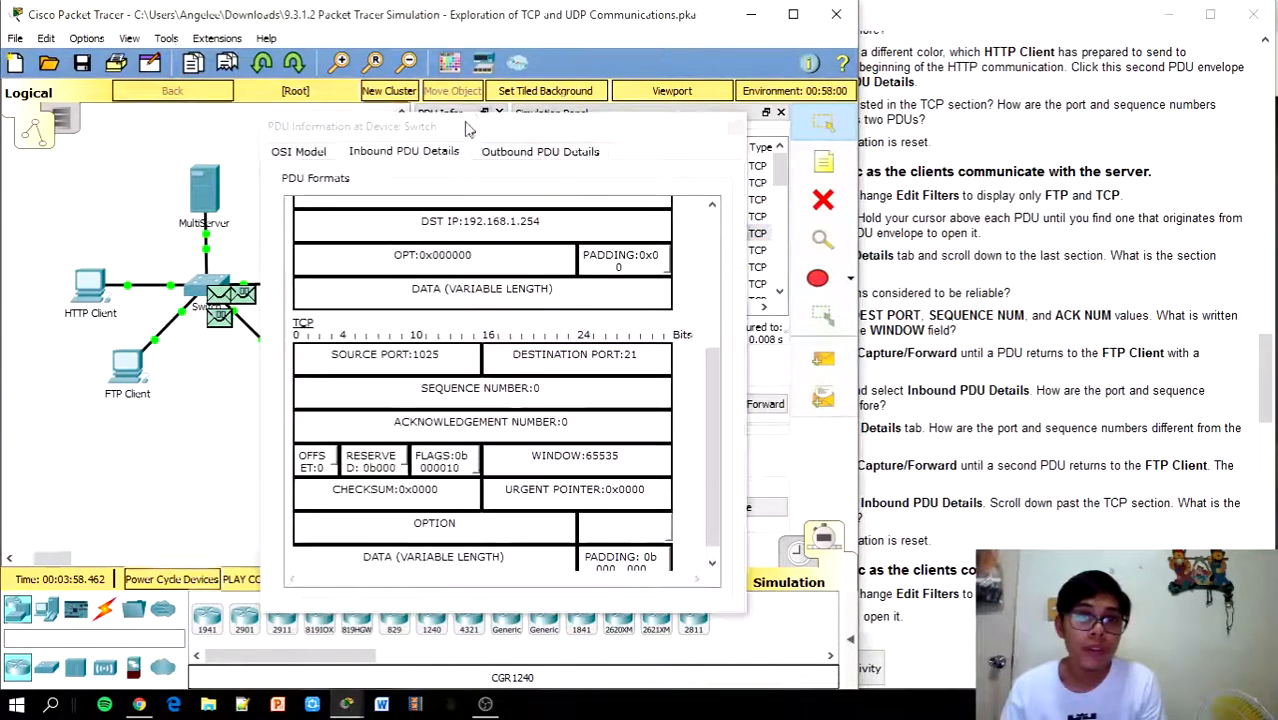
{"action": "left_click_drag", "start_coordinate": [452, 130], "coordinate": [347, 109]}
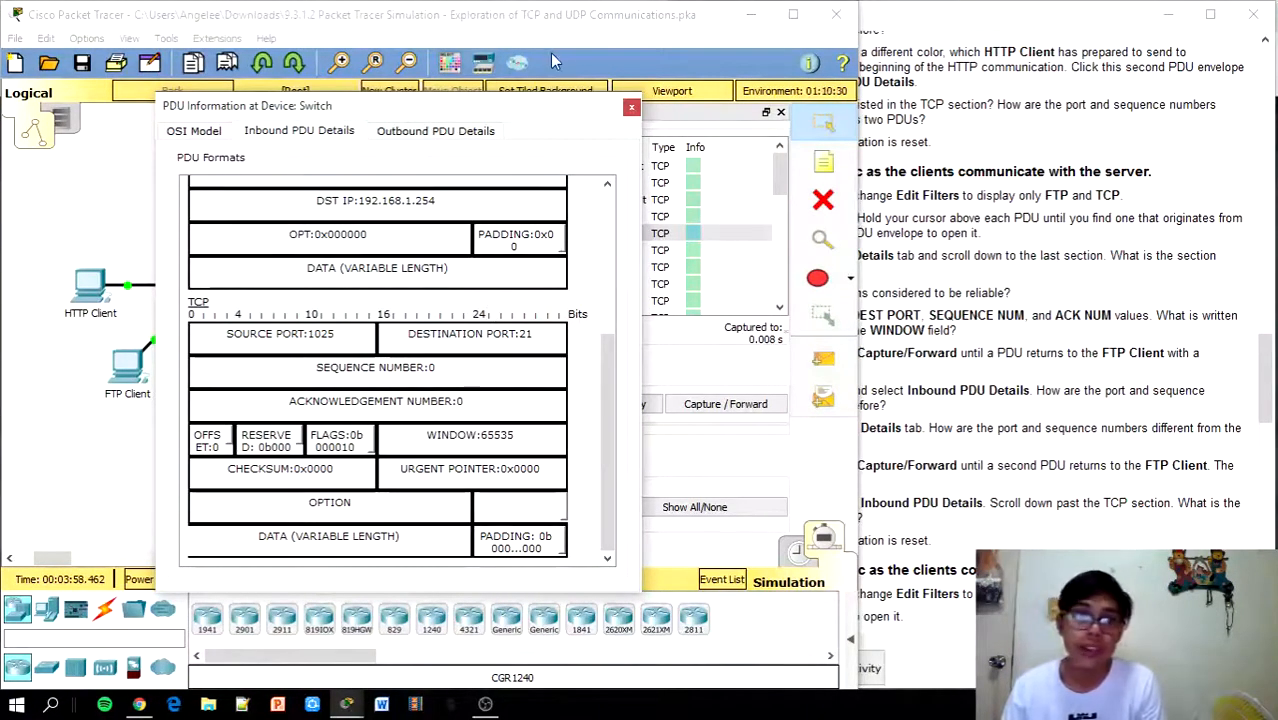
{"action": "left_click", "coordinate": [631, 109]}
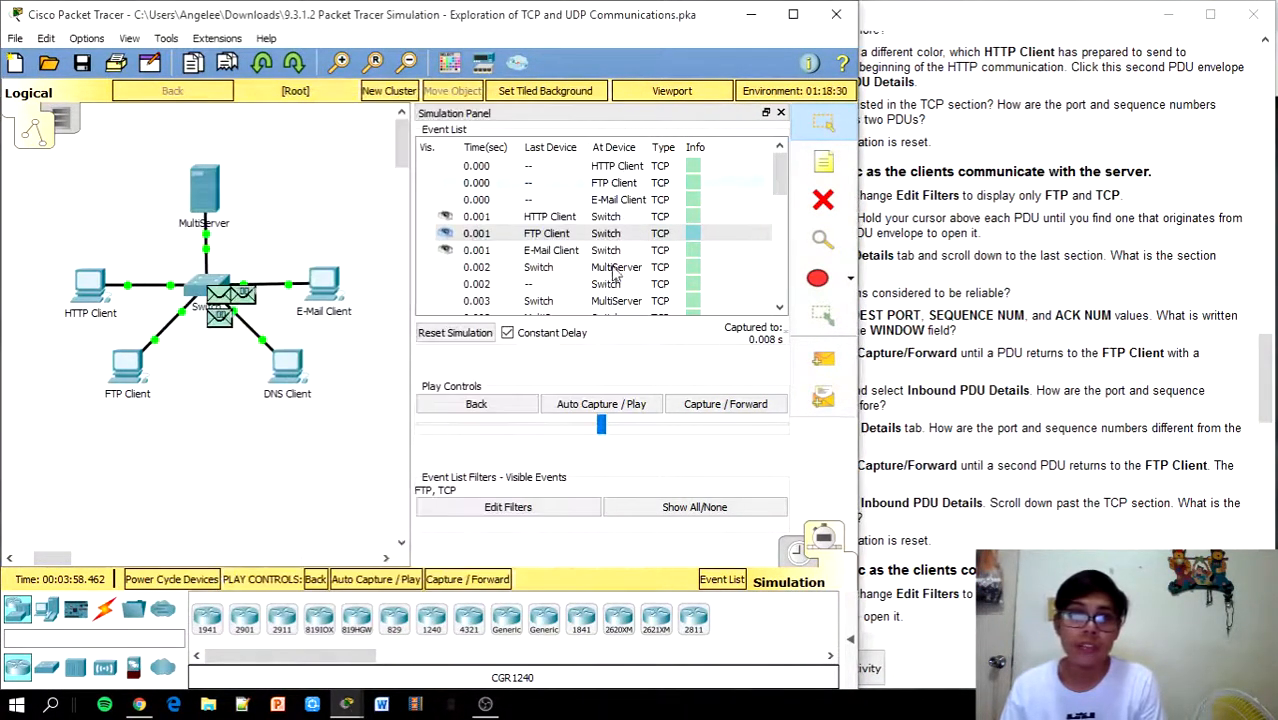
Step: Advance the simulation to 0.005 s, until a PDU with a checkmark returns to FTP Client
{"action": "left_click", "coordinate": [697, 404]}
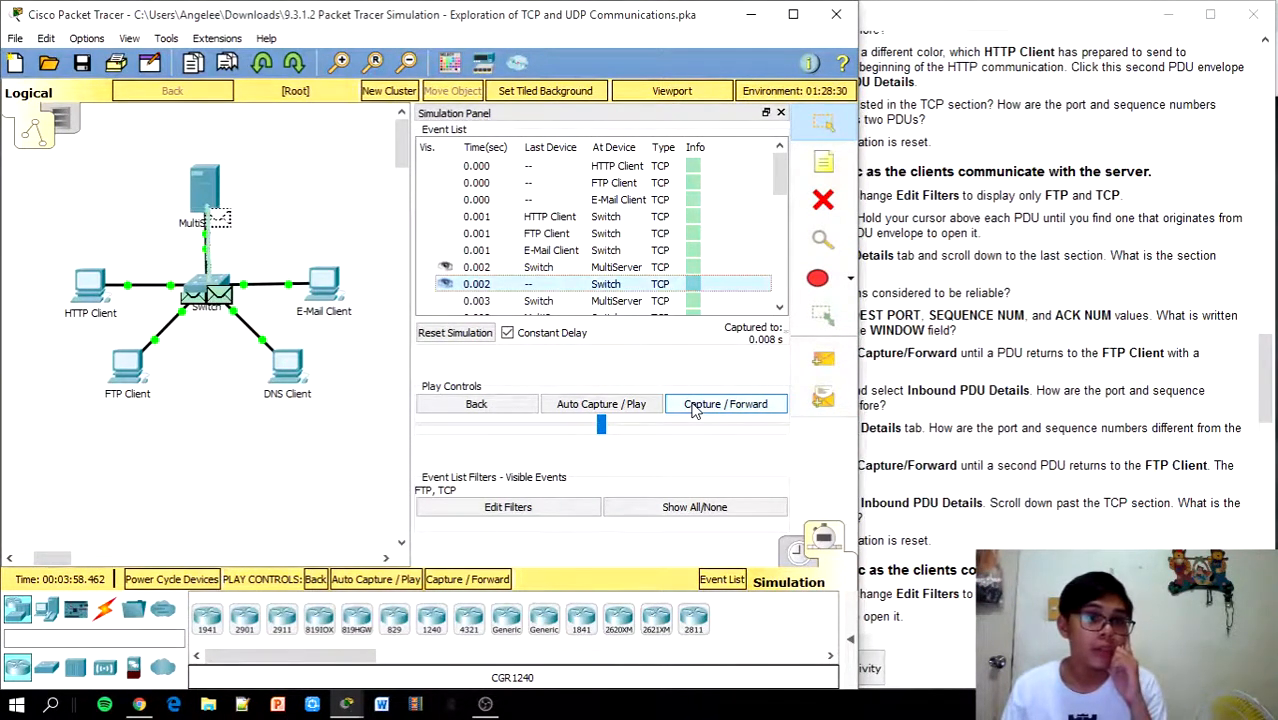
{"action": "left_click", "coordinate": [695, 408]}
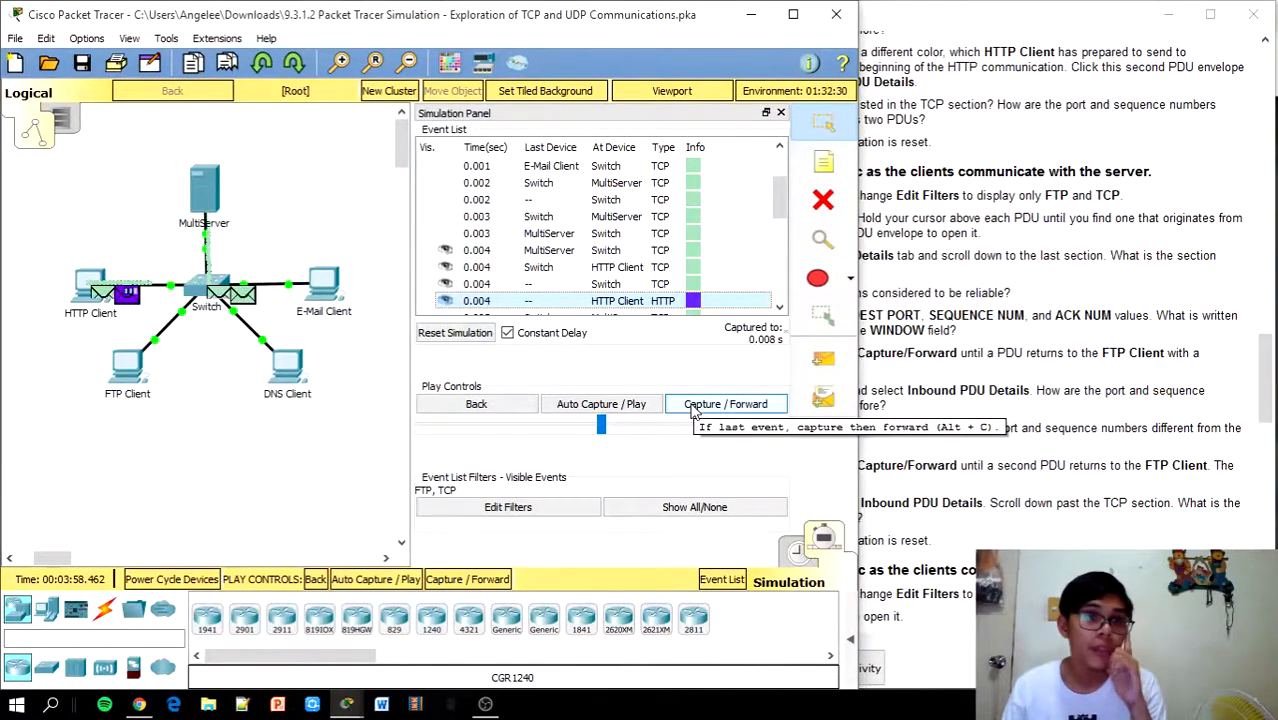
{"action": "left_click", "coordinate": [693, 408]}
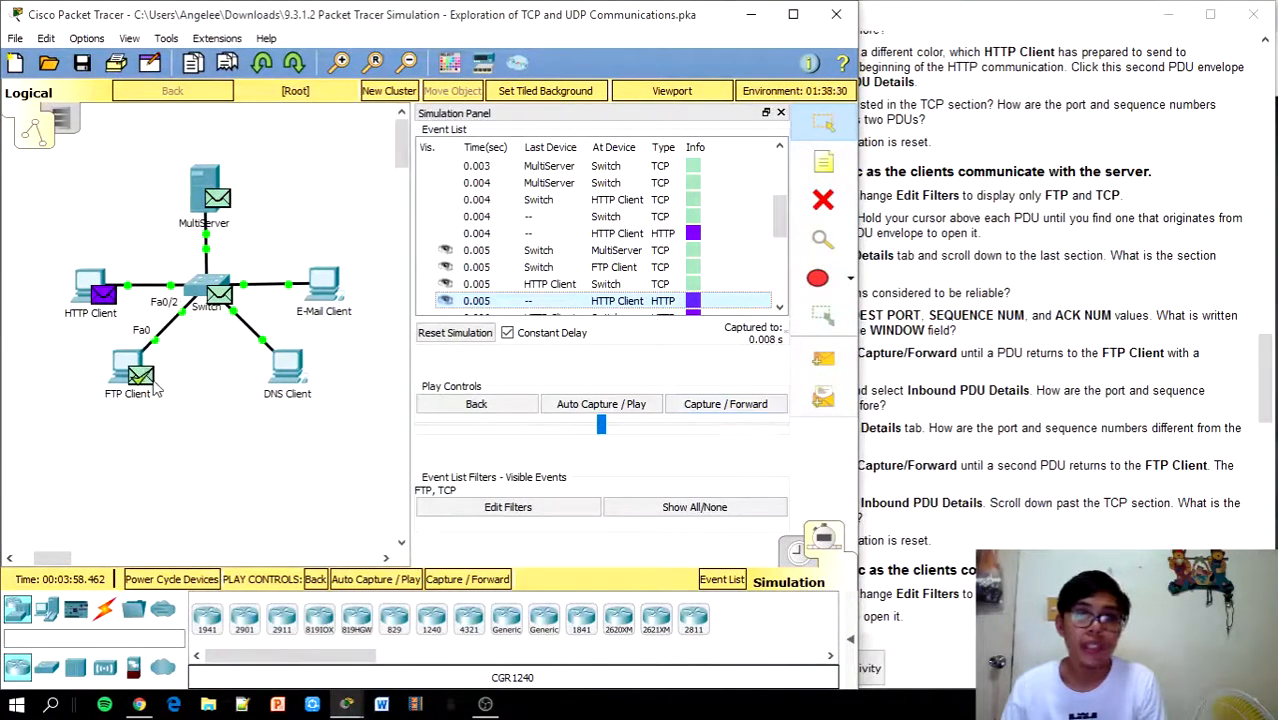
Step: Open the checkmarked PDU at FTP Client and examine the port and sequence numbers in its inbound TCP section
{"action": "mouse_move", "coordinate": [153, 388]}
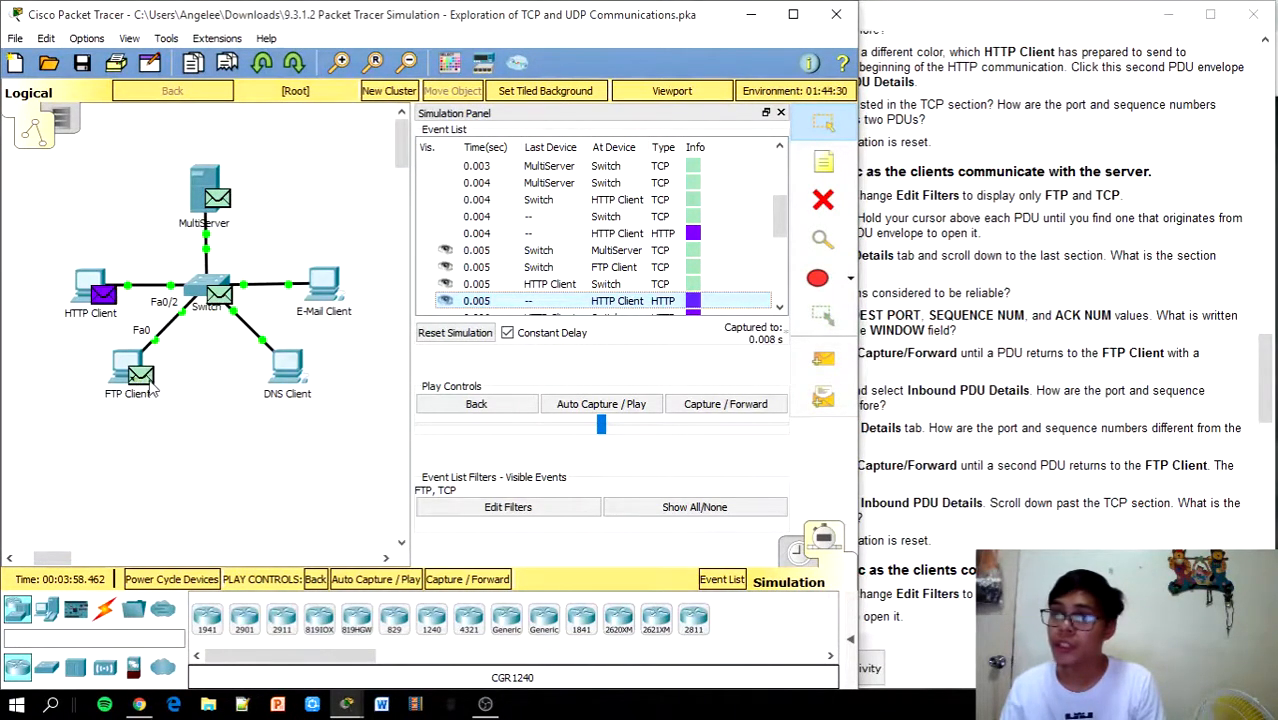
{"action": "left_click", "coordinate": [142, 384]}
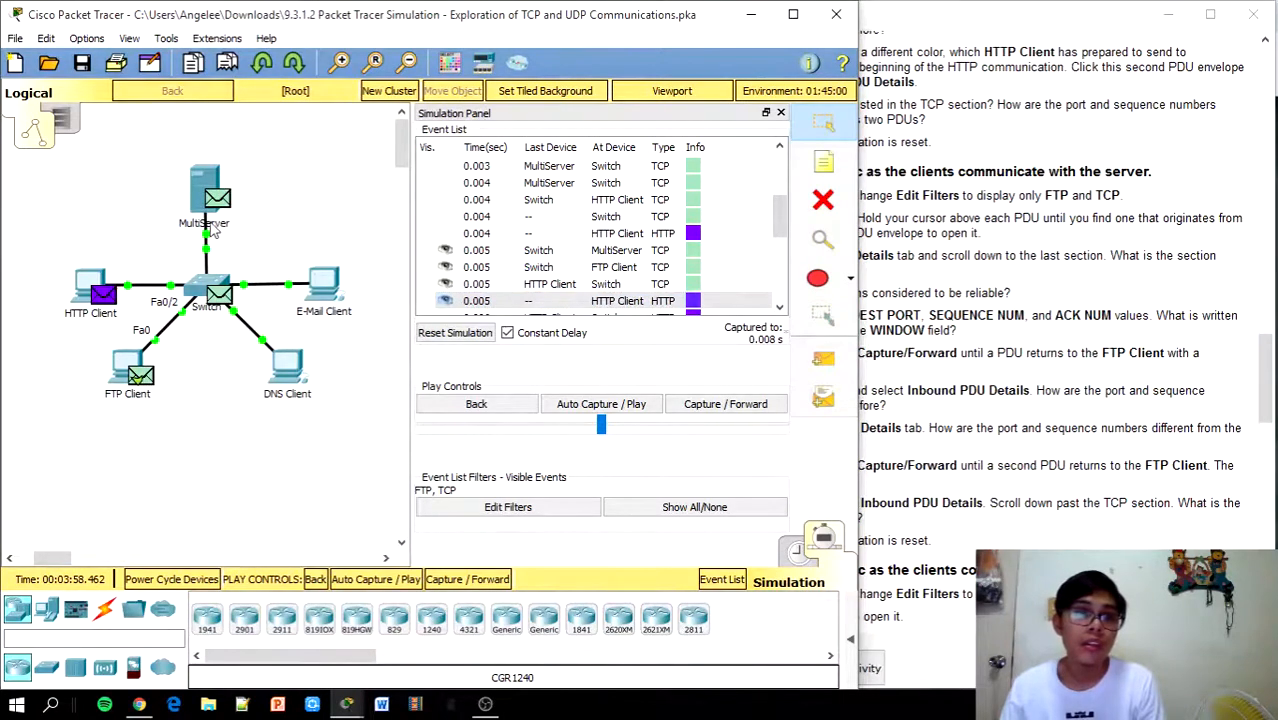
{"action": "left_click", "coordinate": [545, 111]}
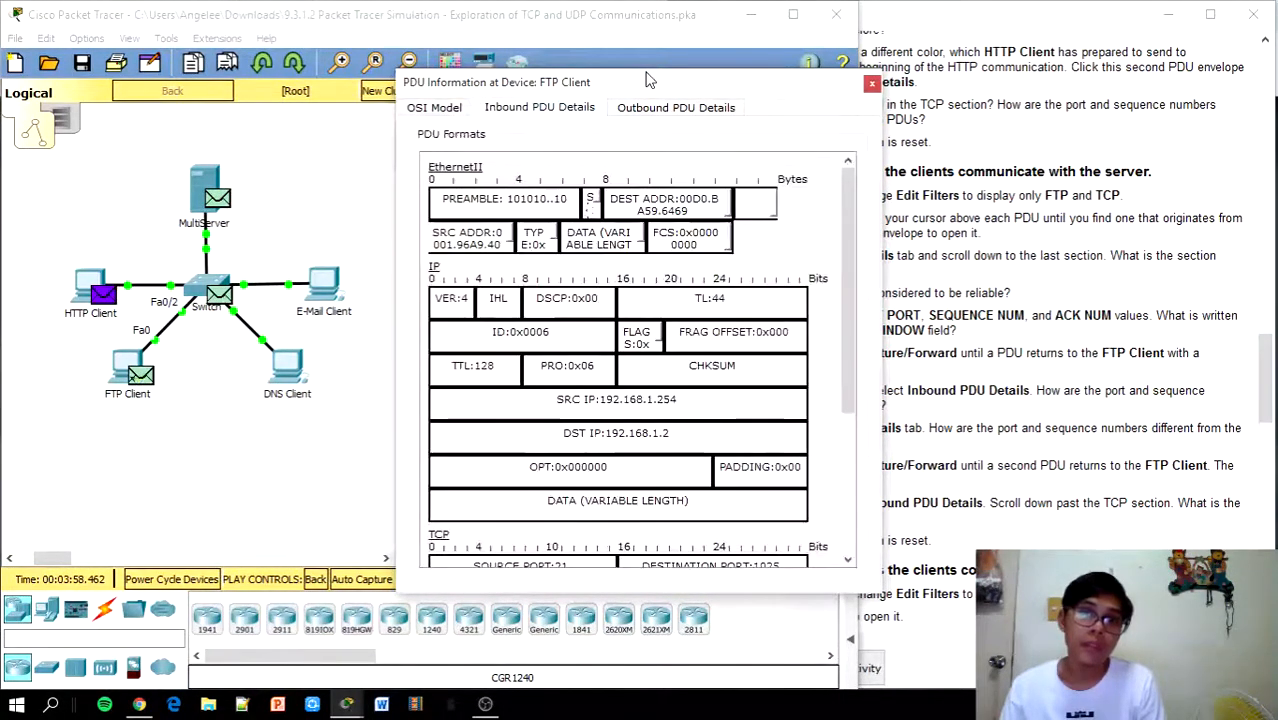
{"action": "left_click_drag", "start_coordinate": [648, 82], "coordinate": [542, 71]}
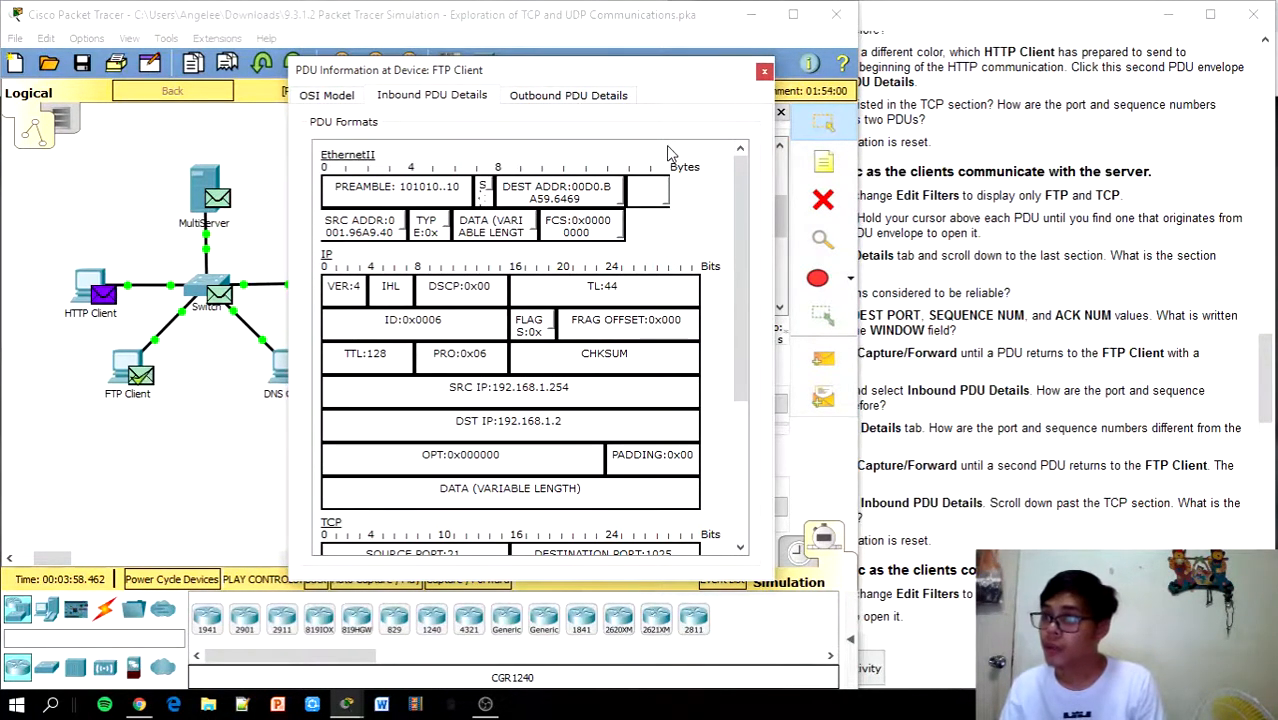
{"action": "left_click_drag", "start_coordinate": [738, 267], "coordinate": [706, 400]}
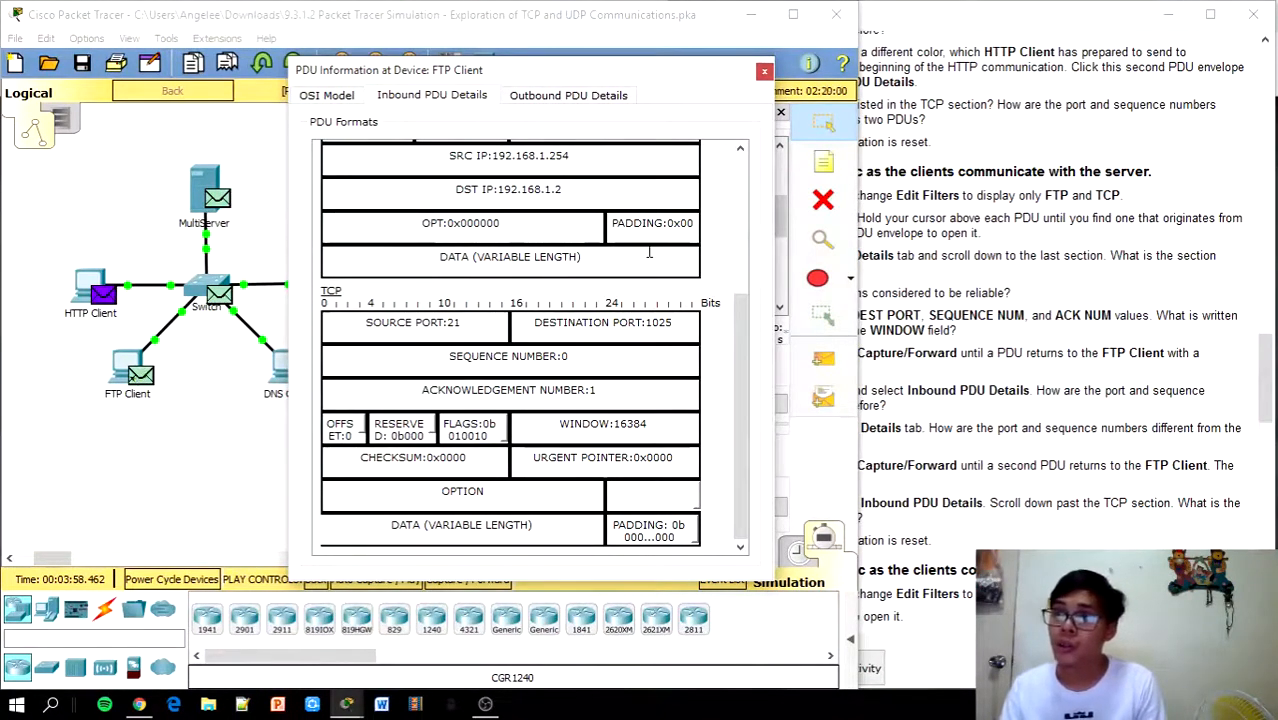
Step: Examine the TCP section of the same PDU's Outbound PDU Details for instruction g and close the PDU window
{"action": "left_click", "coordinate": [566, 97]}
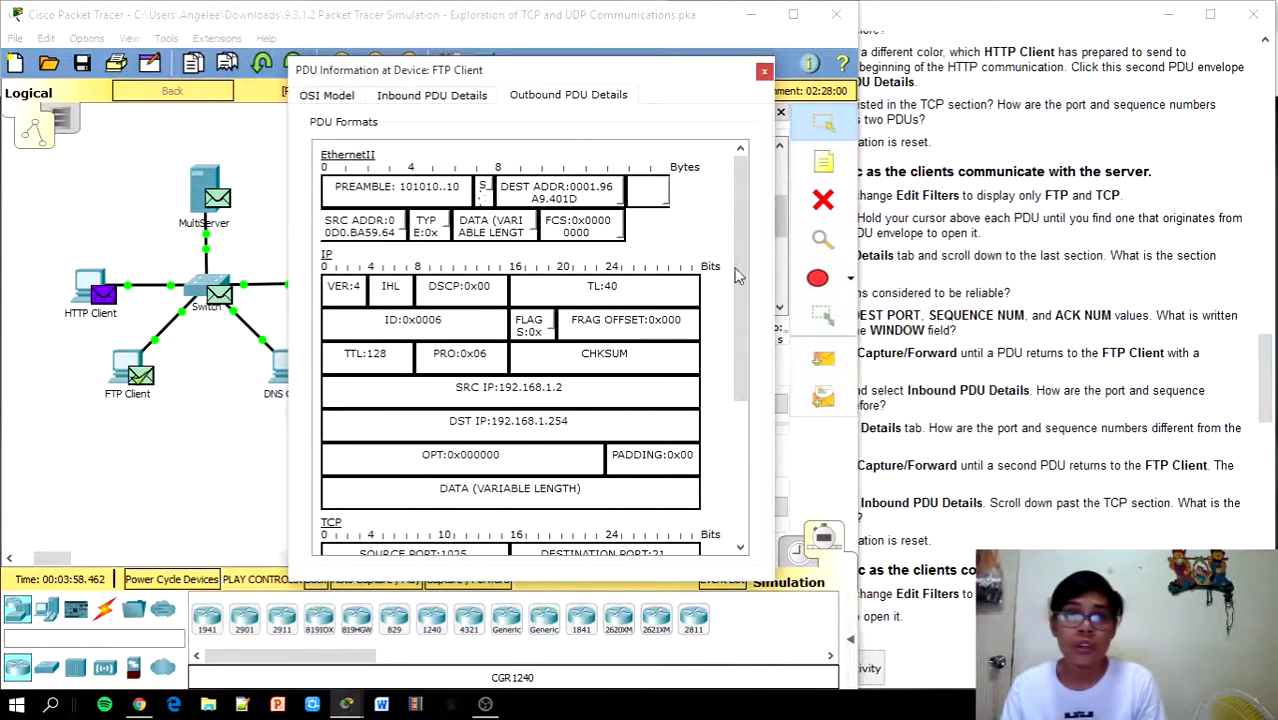
{"action": "scroll", "coordinate": [743, 292], "scroll_direction": "down", "scroll_amount": 5}
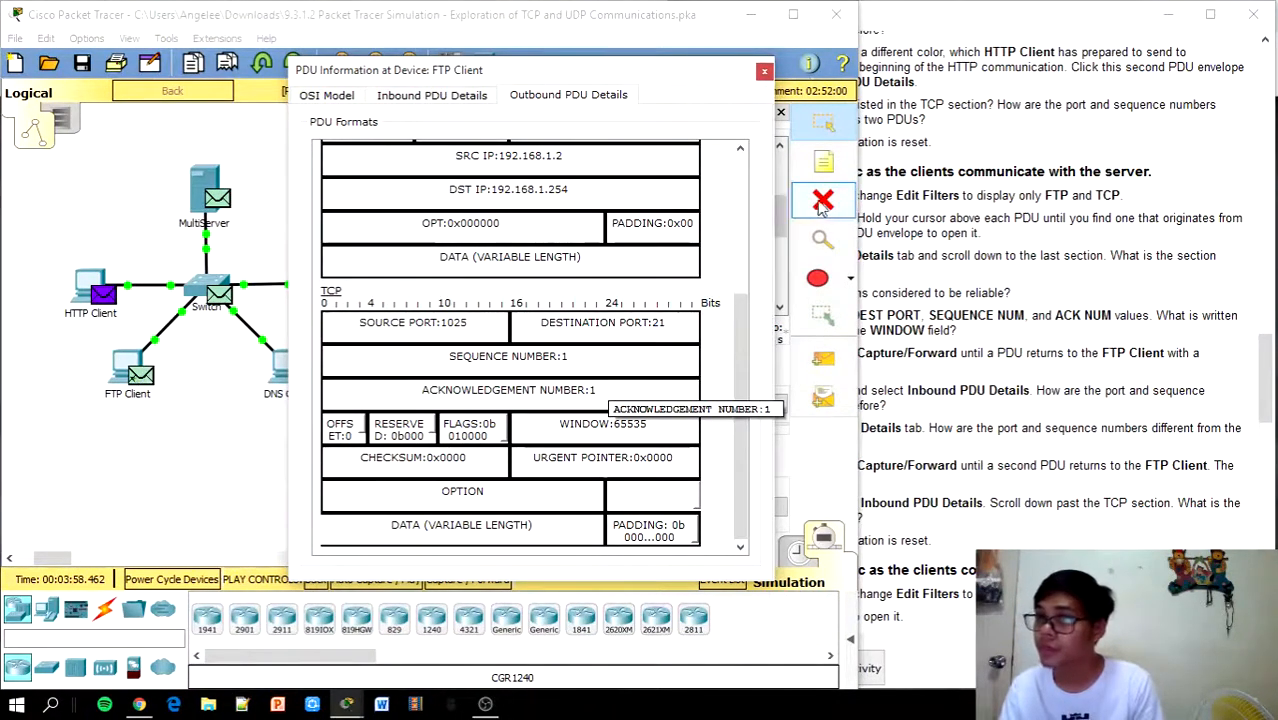
{"action": "left_click", "coordinate": [763, 74]}
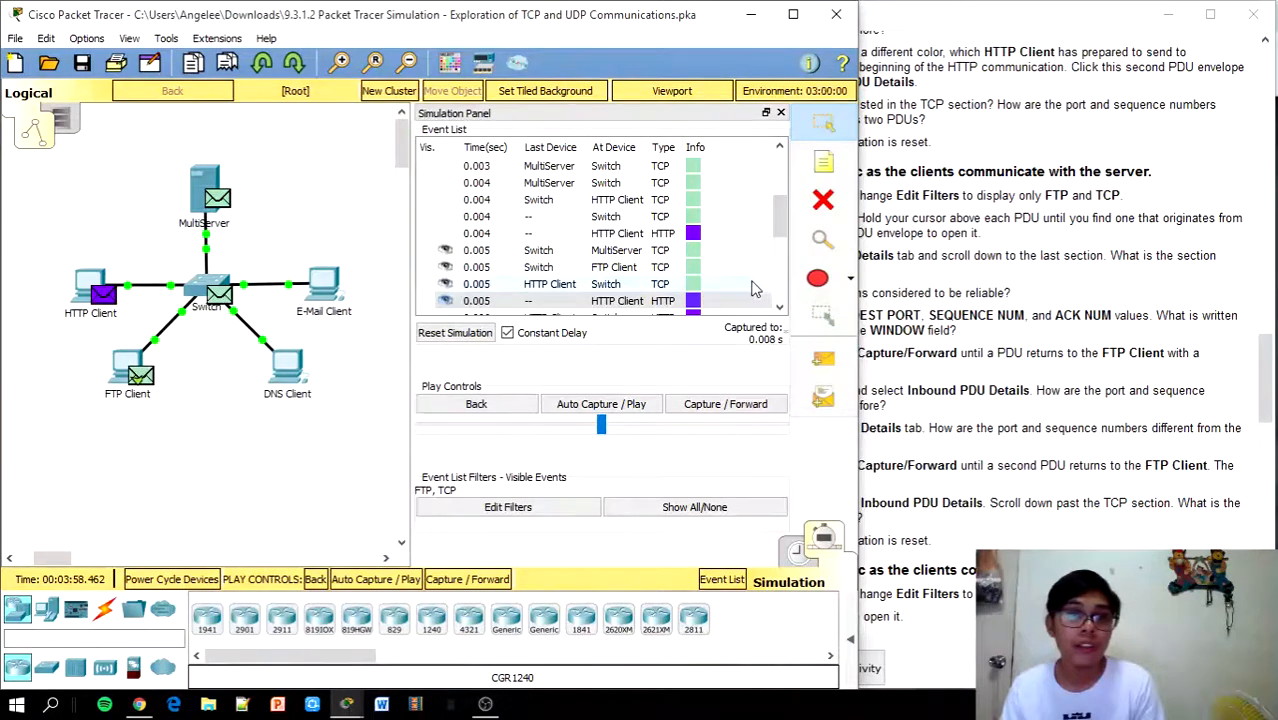
Step: Advance the simulation to 0.010 s, until a second PDU of a different color returns to FTP Client
{"action": "left_click", "coordinate": [709, 411]}
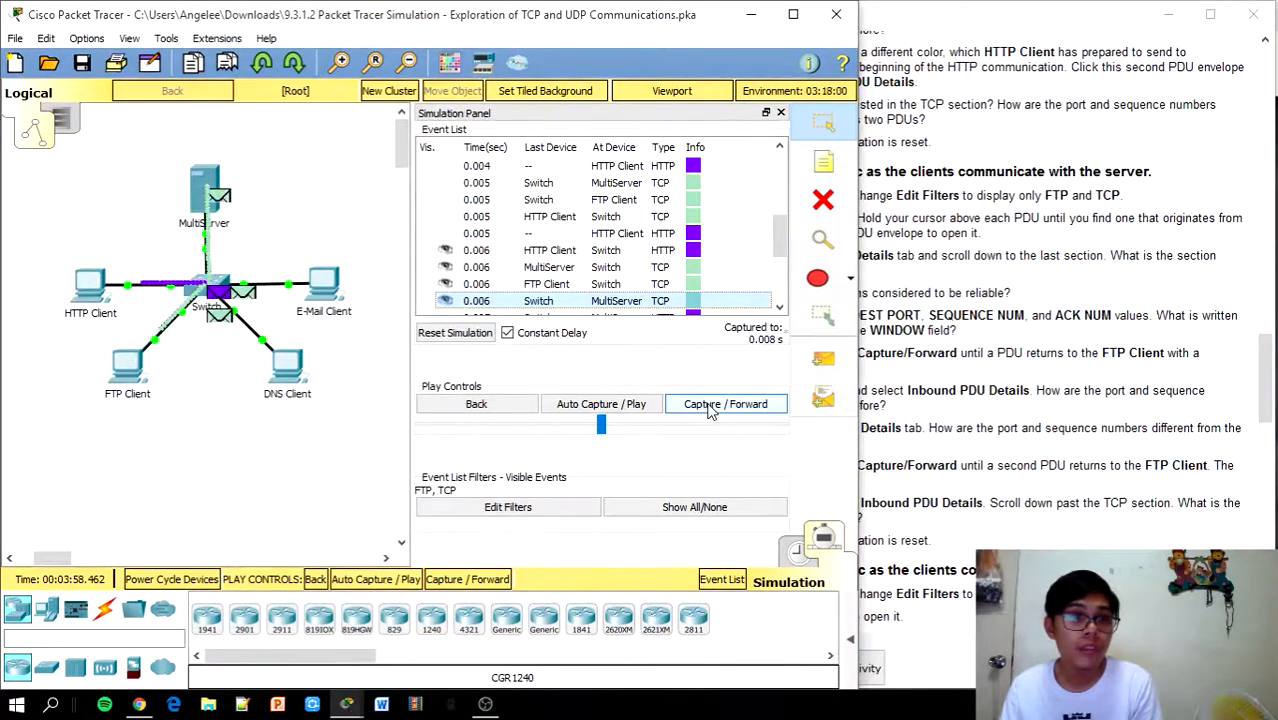
{"action": "left_click", "coordinate": [709, 411]}
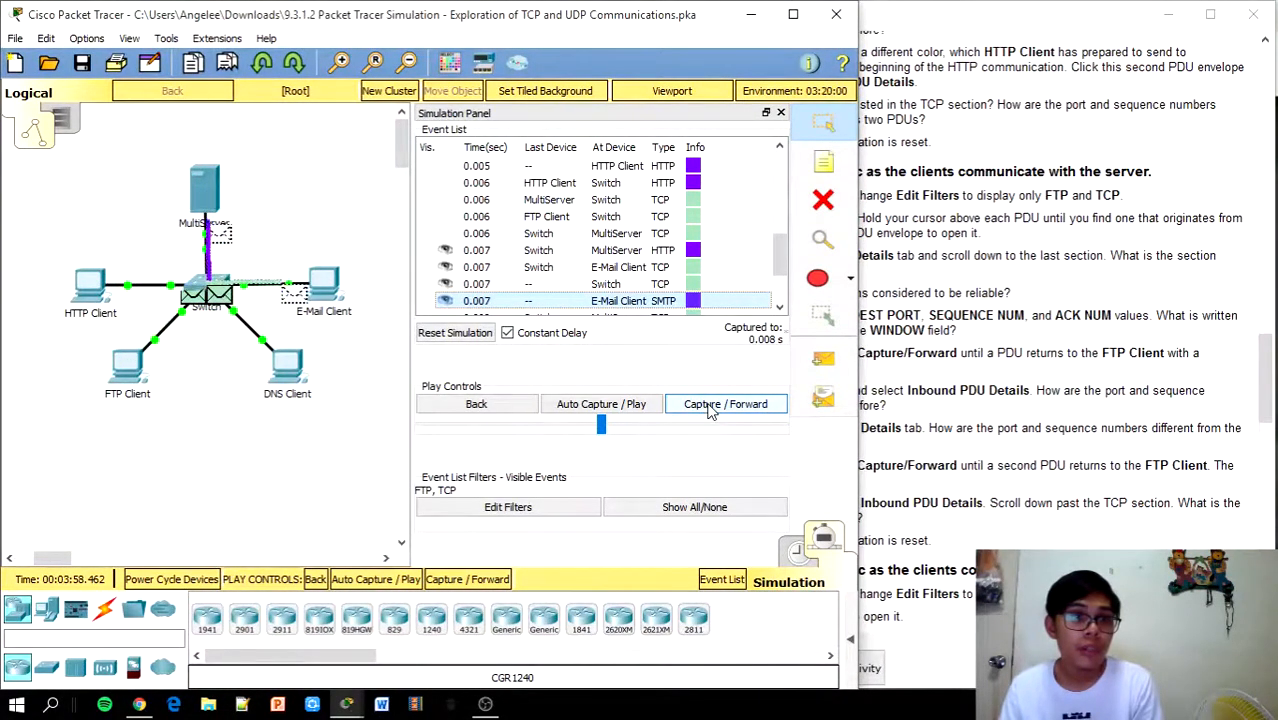
{"action": "left_click", "coordinate": [709, 411]}
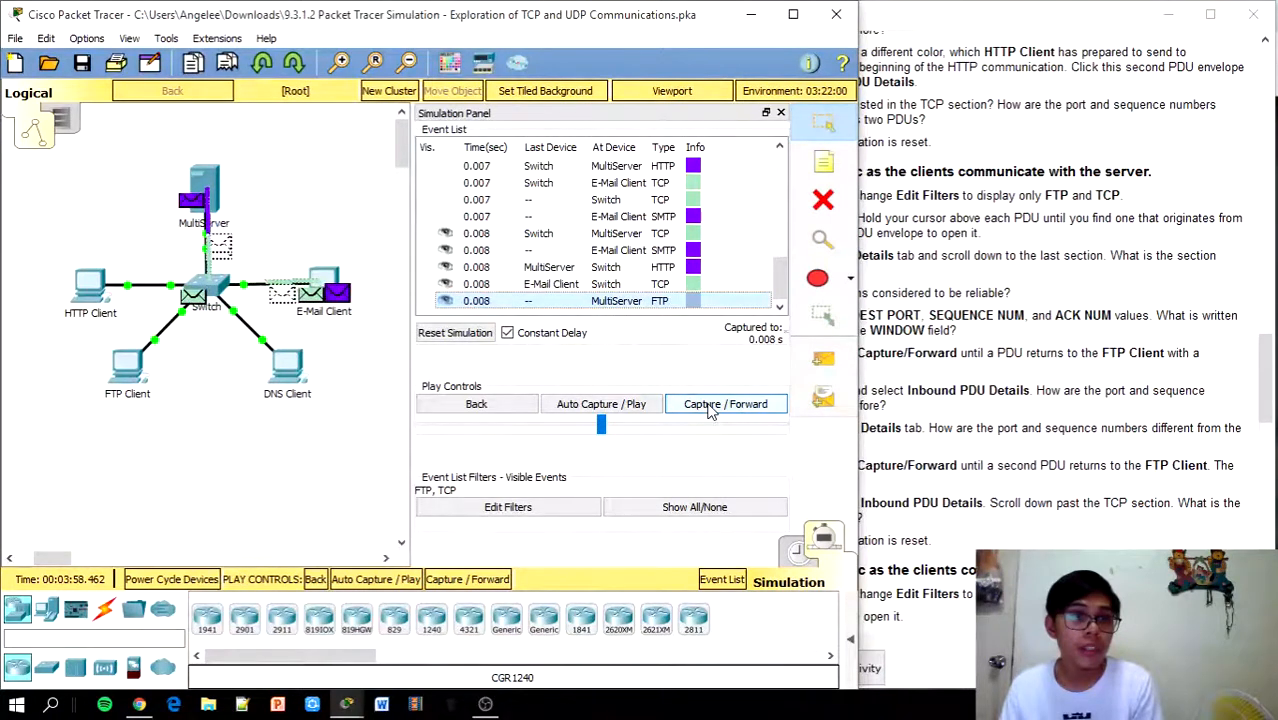
{"action": "left_click", "coordinate": [709, 411]}
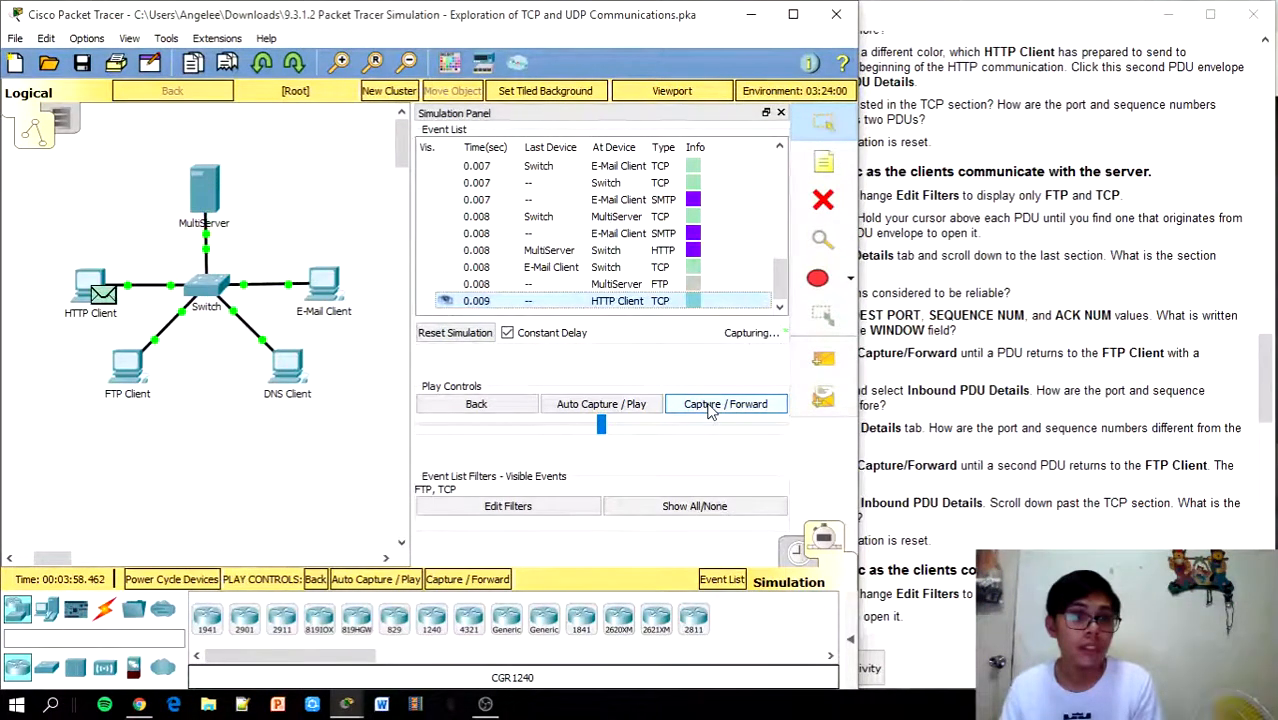
{"action": "left_click", "coordinate": [709, 411]}
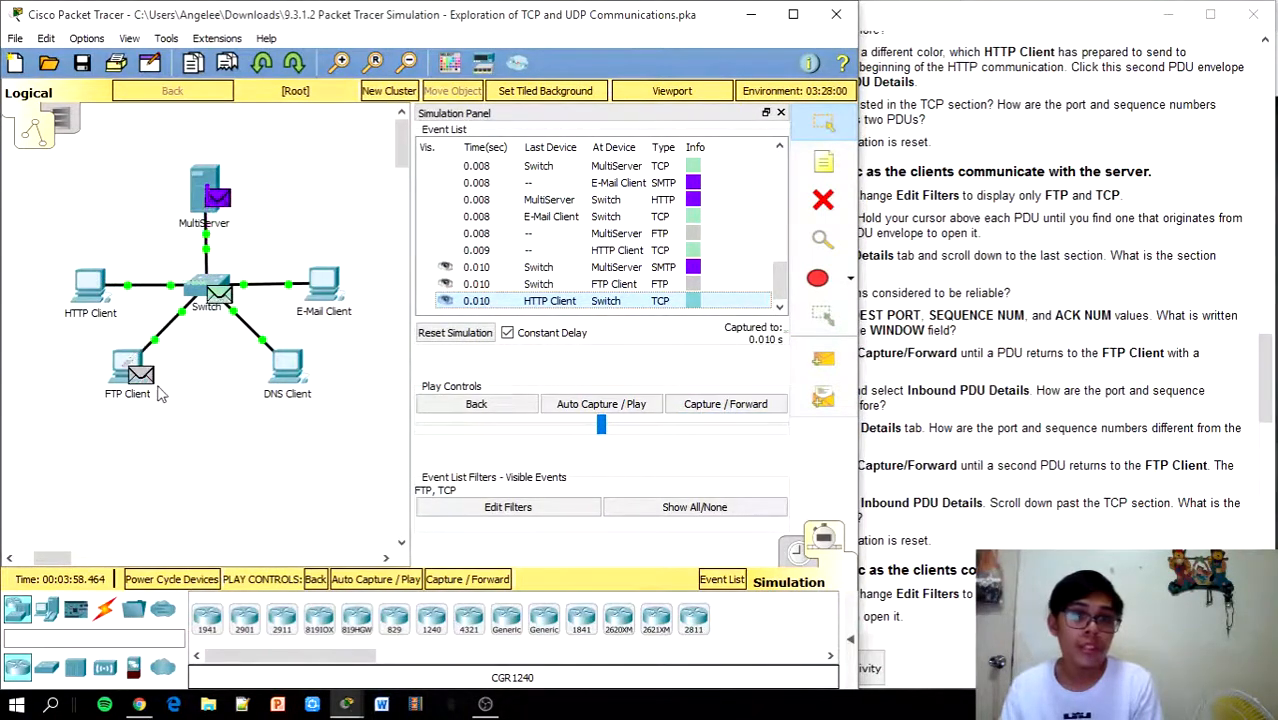
Step: Open the second PDU at FTP Client, examine the server message below the inbound TCP section, and close the PDU window
{"action": "mouse_move", "coordinate": [150, 385]}
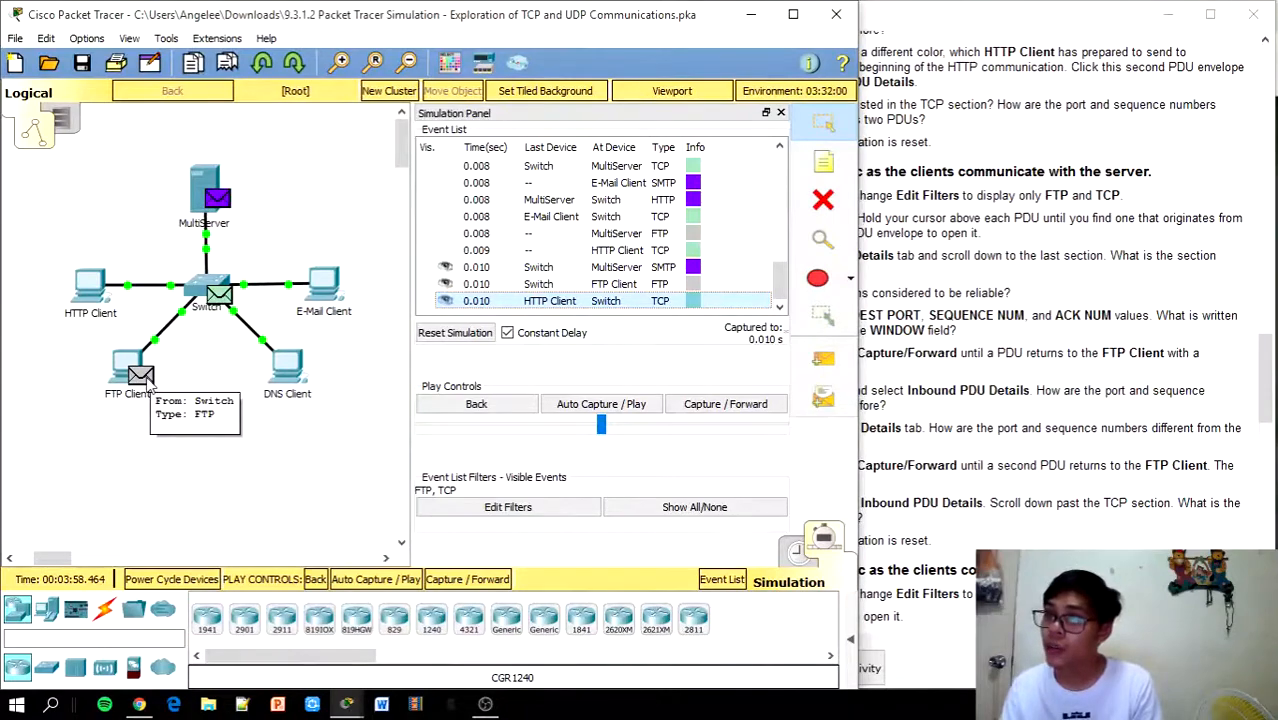
{"action": "left_click", "coordinate": [148, 384]}
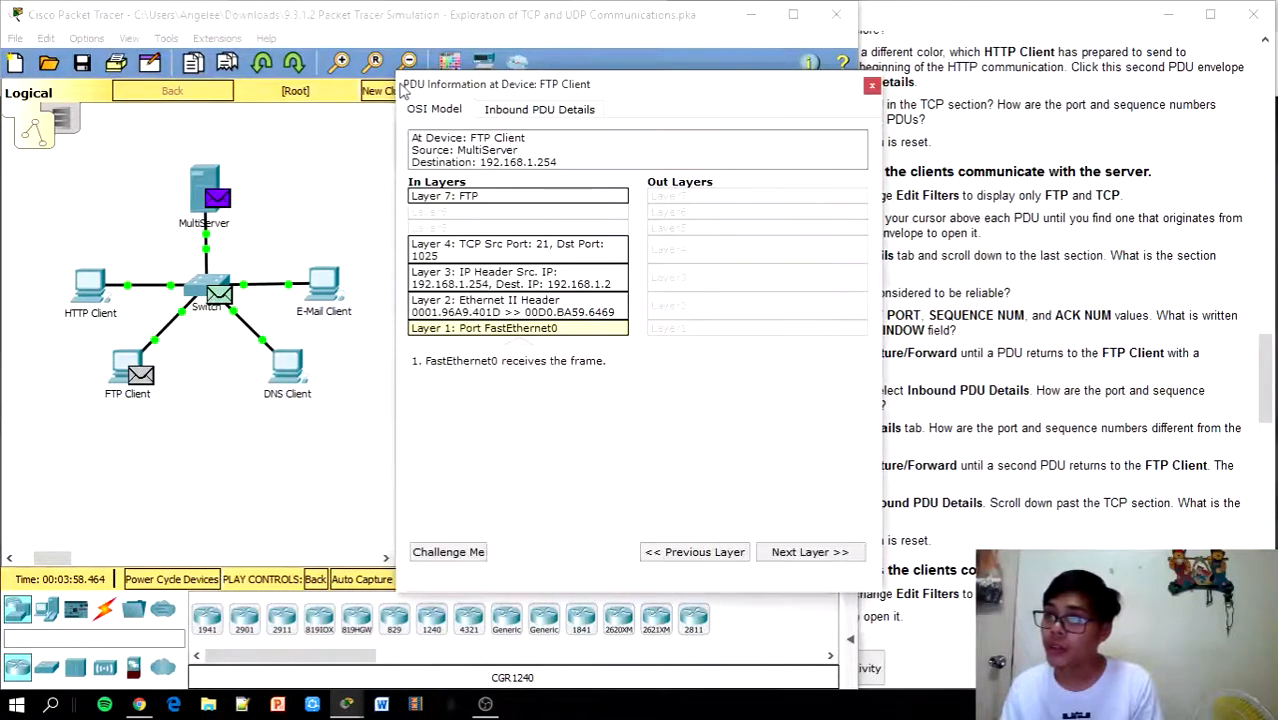
{"action": "left_click", "coordinate": [505, 113]}
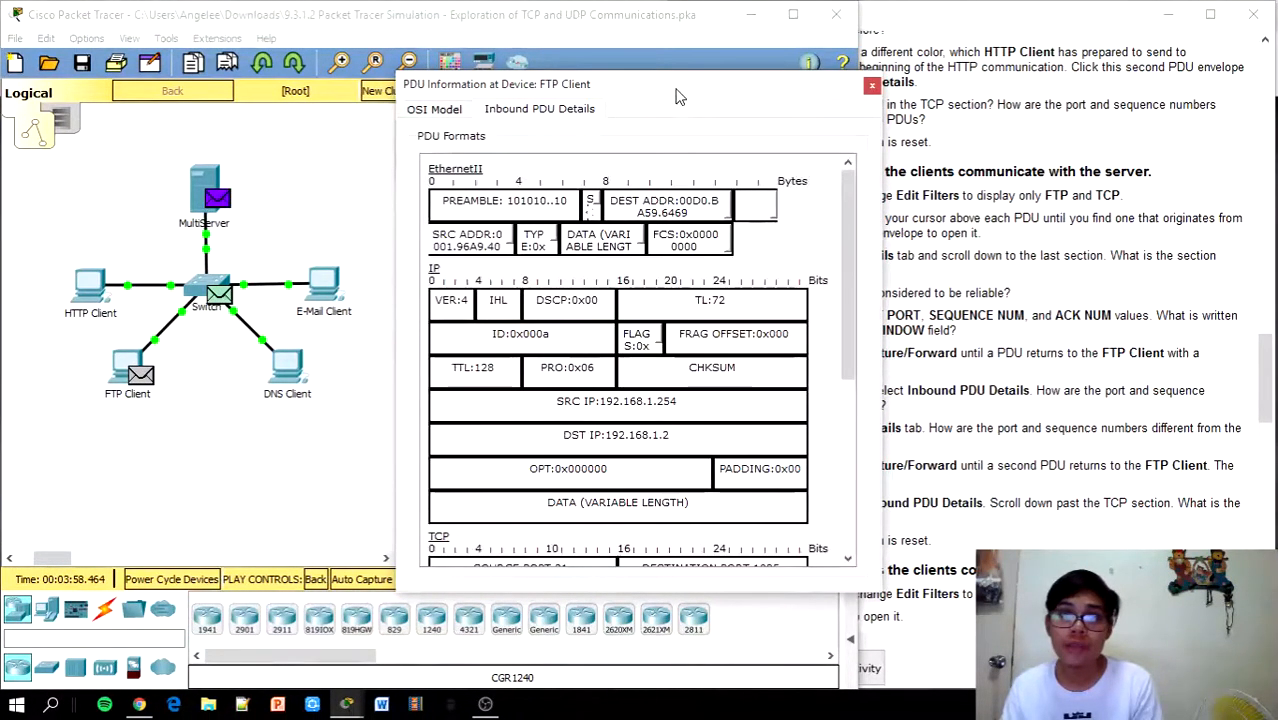
{"action": "left_click_drag", "start_coordinate": [674, 92], "coordinate": [539, 78]}
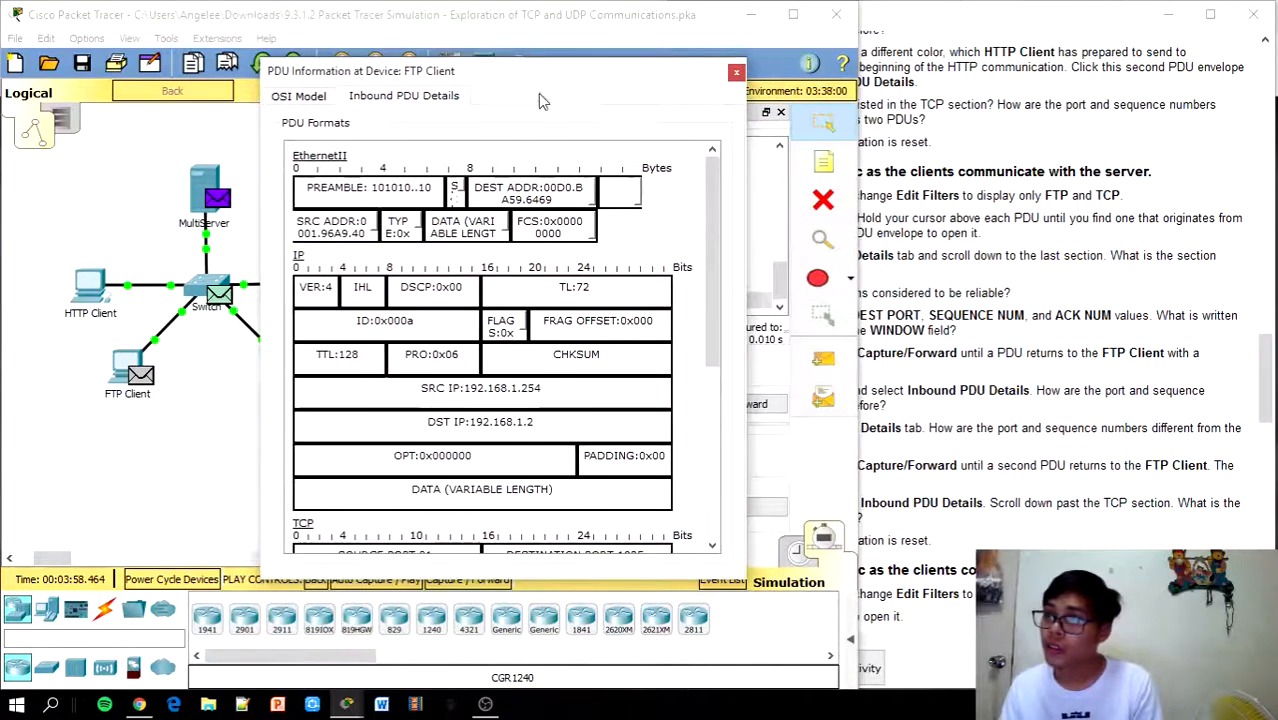
{"action": "scroll", "coordinate": [512, 285], "scroll_direction": "down", "scroll_amount": 5}
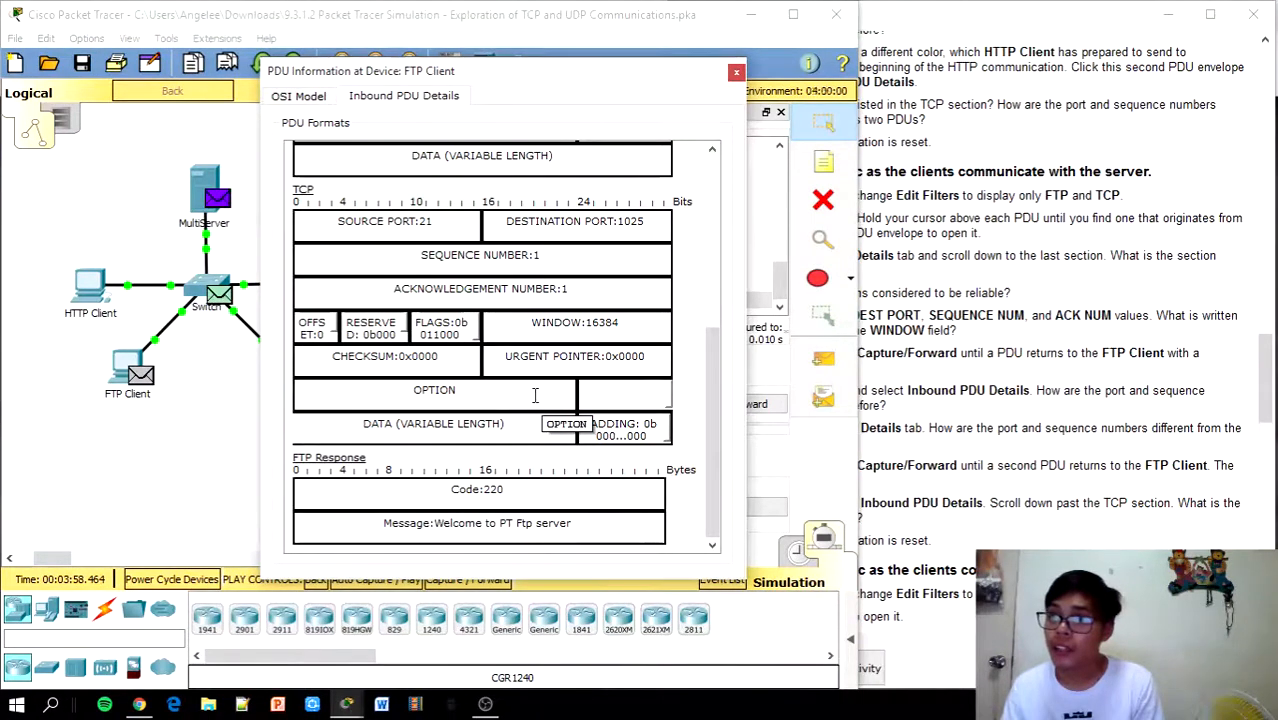
{"action": "left_click", "coordinate": [737, 73]}
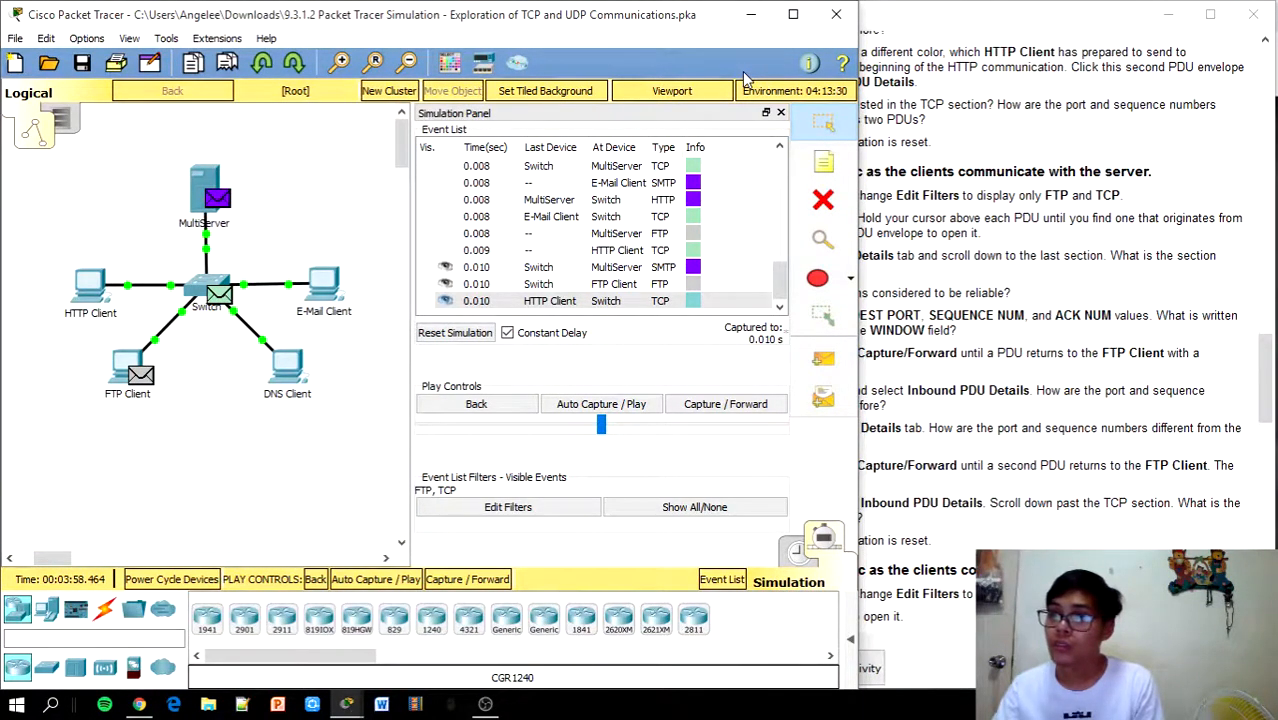
Step: Step the simulation back to 0.000 s to reset it, as instruction j of Step 3 requires
{"action": "left_click", "coordinate": [1210, 335]}
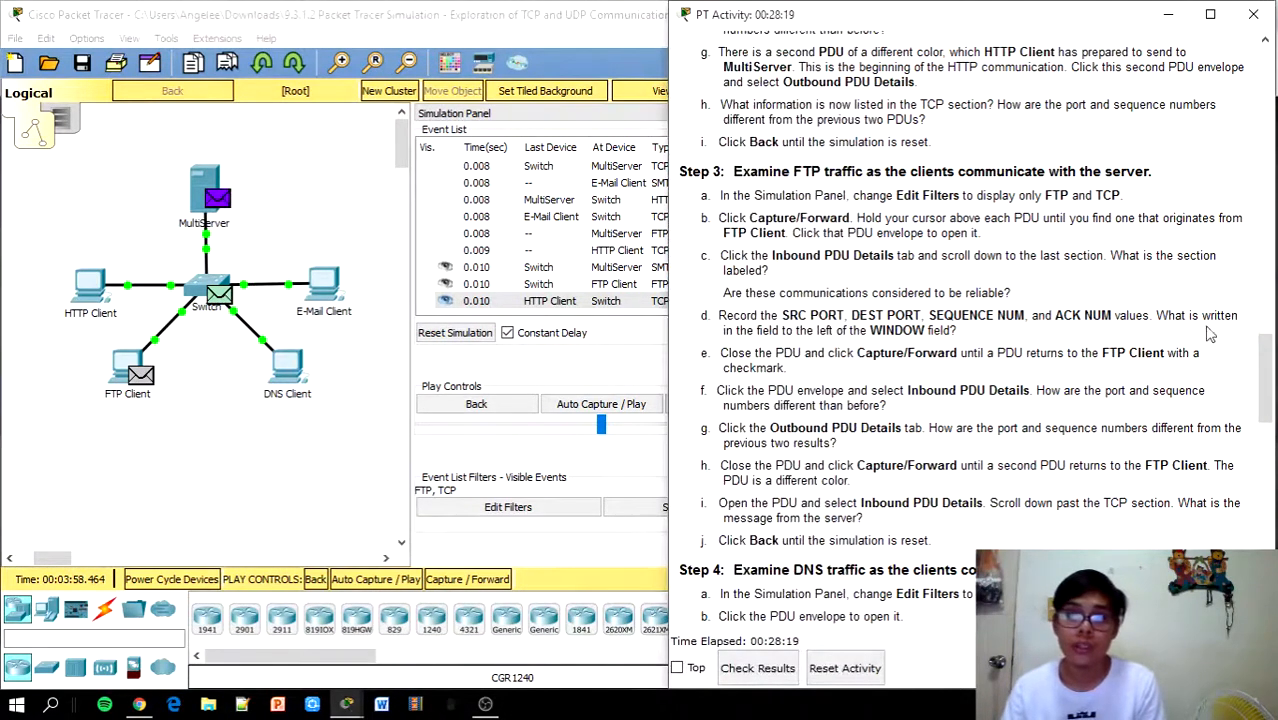
{"action": "left_click_drag", "start_coordinate": [1268, 365], "coordinate": [1270, 455]}
{"action": "left_click", "coordinate": [497, 403]}
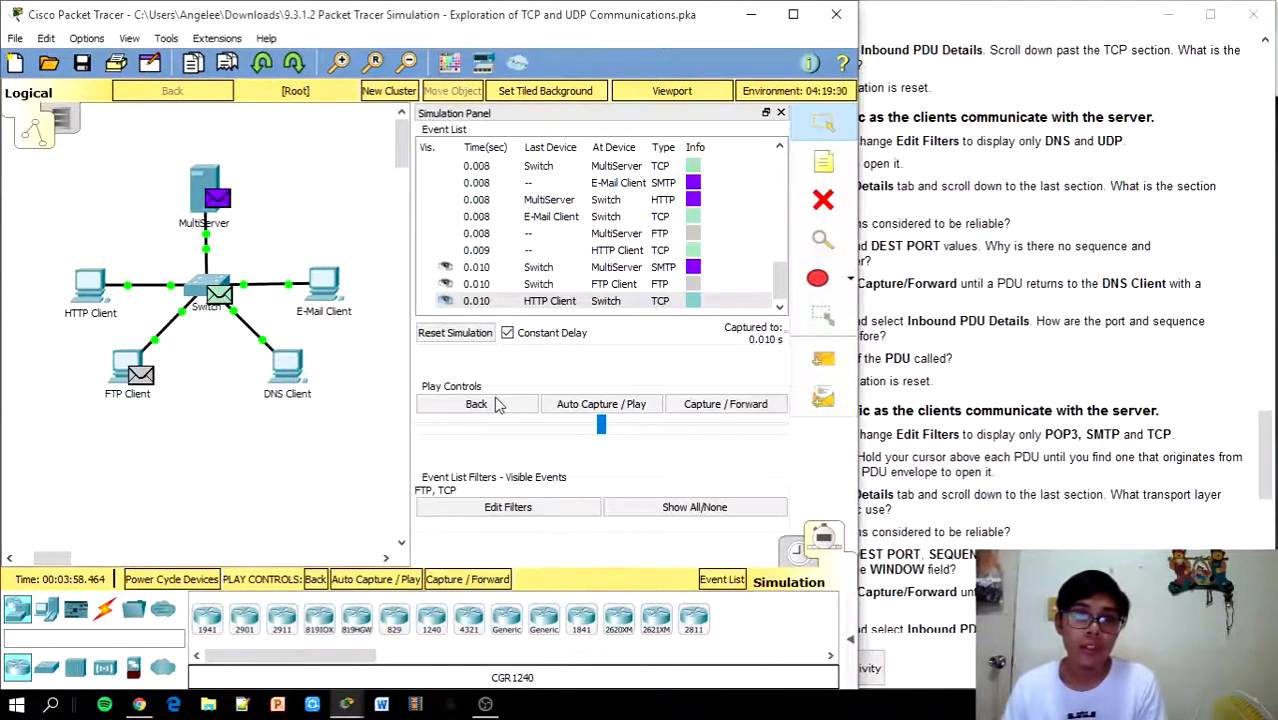
{"action": "left_click", "coordinate": [497, 403]}
{"action": "left_click", "coordinate": [489, 410]}
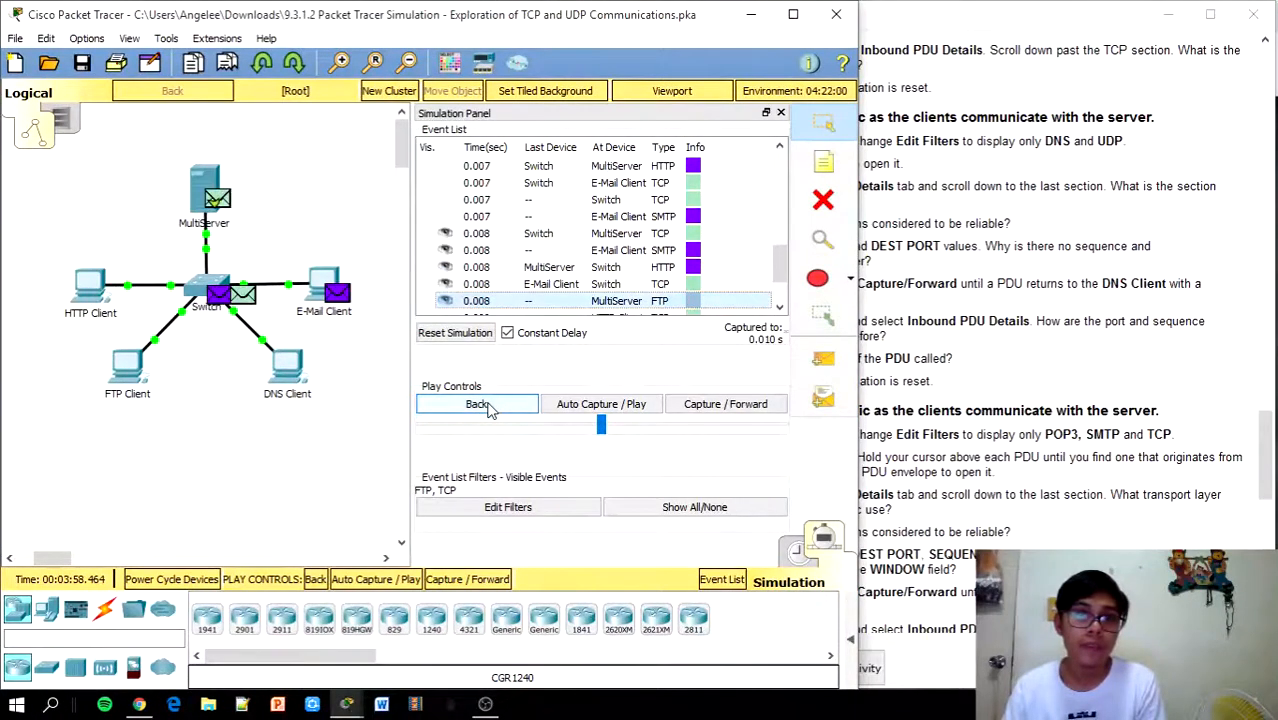
{"action": "left_click", "coordinate": [489, 410]}
{"action": "left_click", "coordinate": [489, 410]}
{"action": "left_click", "coordinate": [489, 410]}
{"action": "left_click", "coordinate": [489, 410]}
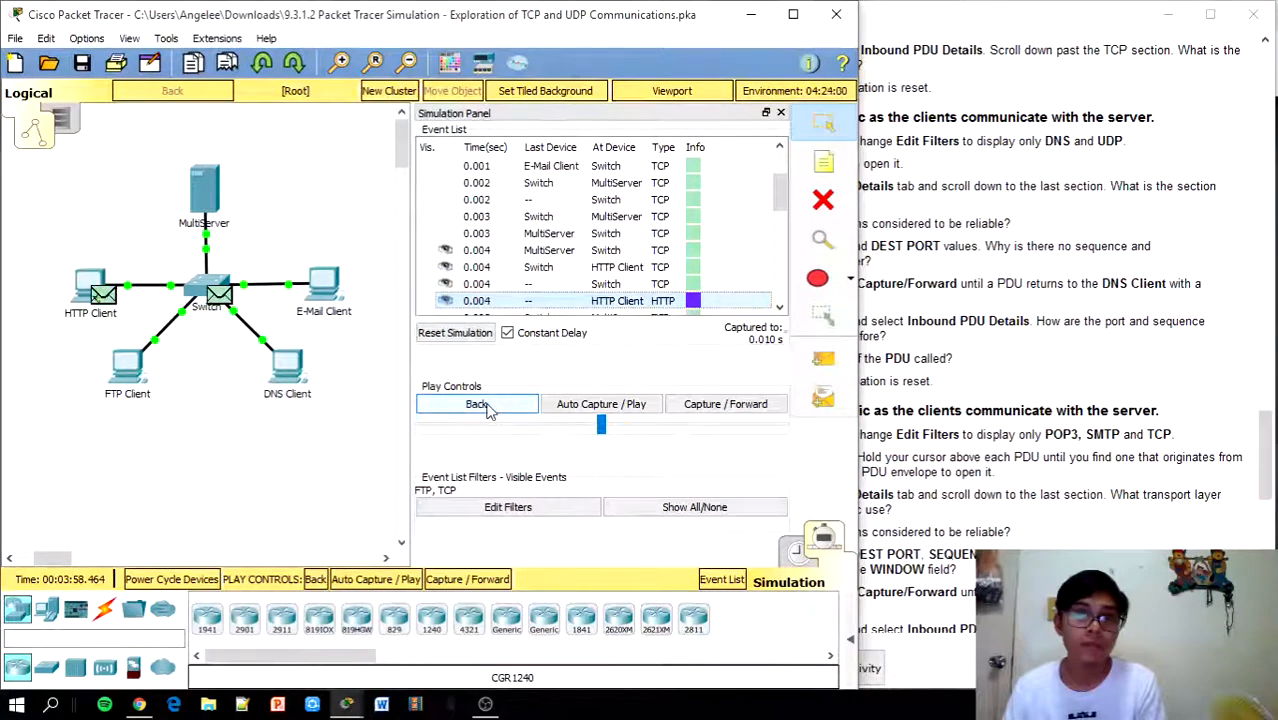
{"action": "left_click", "coordinate": [489, 410]}
{"action": "left_click", "coordinate": [489, 410]}
{"action": "left_click", "coordinate": [489, 410]}
{"action": "left_click", "coordinate": [489, 410]}
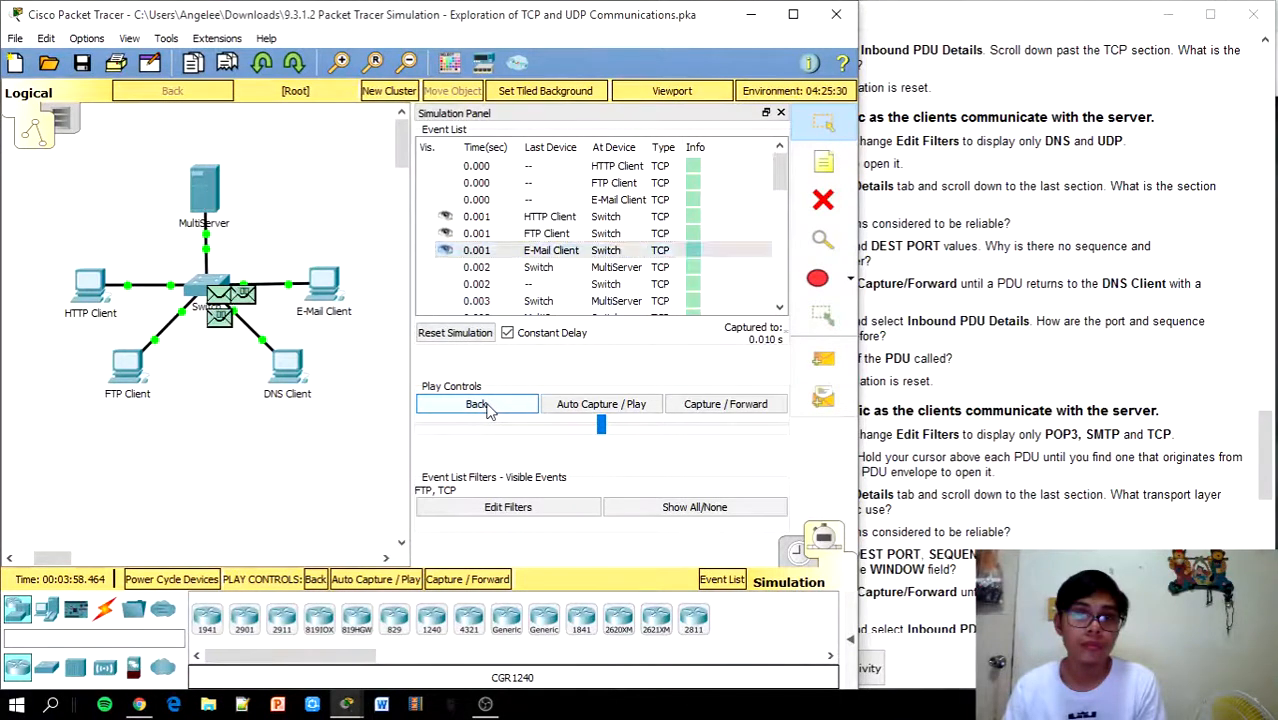
{"action": "left_click", "coordinate": [489, 410]}
{"action": "left_click", "coordinate": [489, 410]}
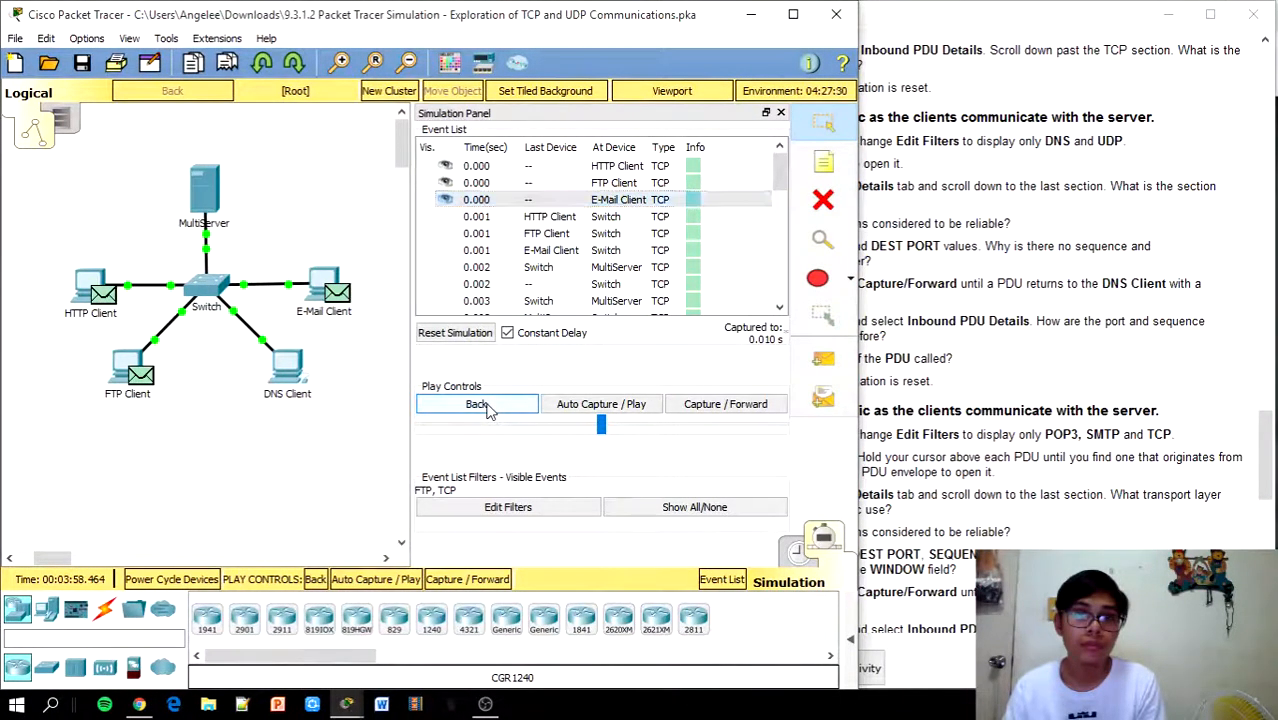
{"action": "left_click", "coordinate": [489, 410]}
{"action": "left_click", "coordinate": [489, 410]}
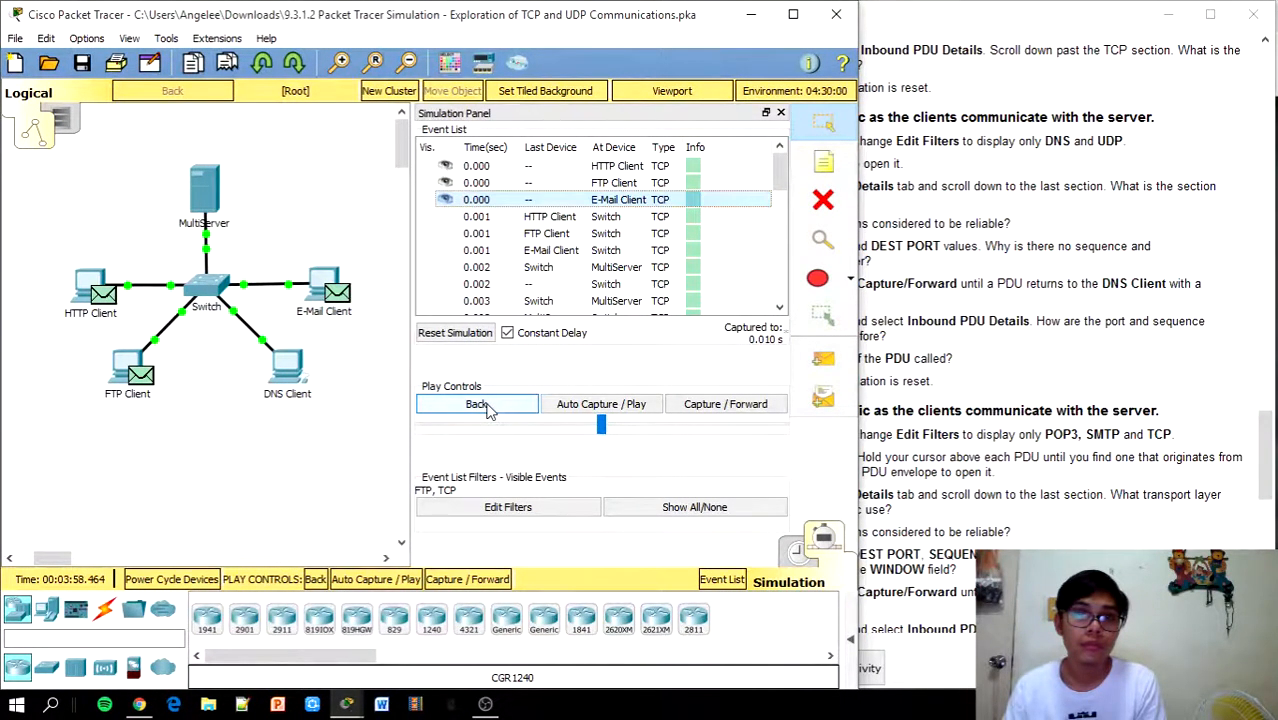
{"action": "left_click", "coordinate": [489, 410]}
{"action": "left_click", "coordinate": [489, 410]}
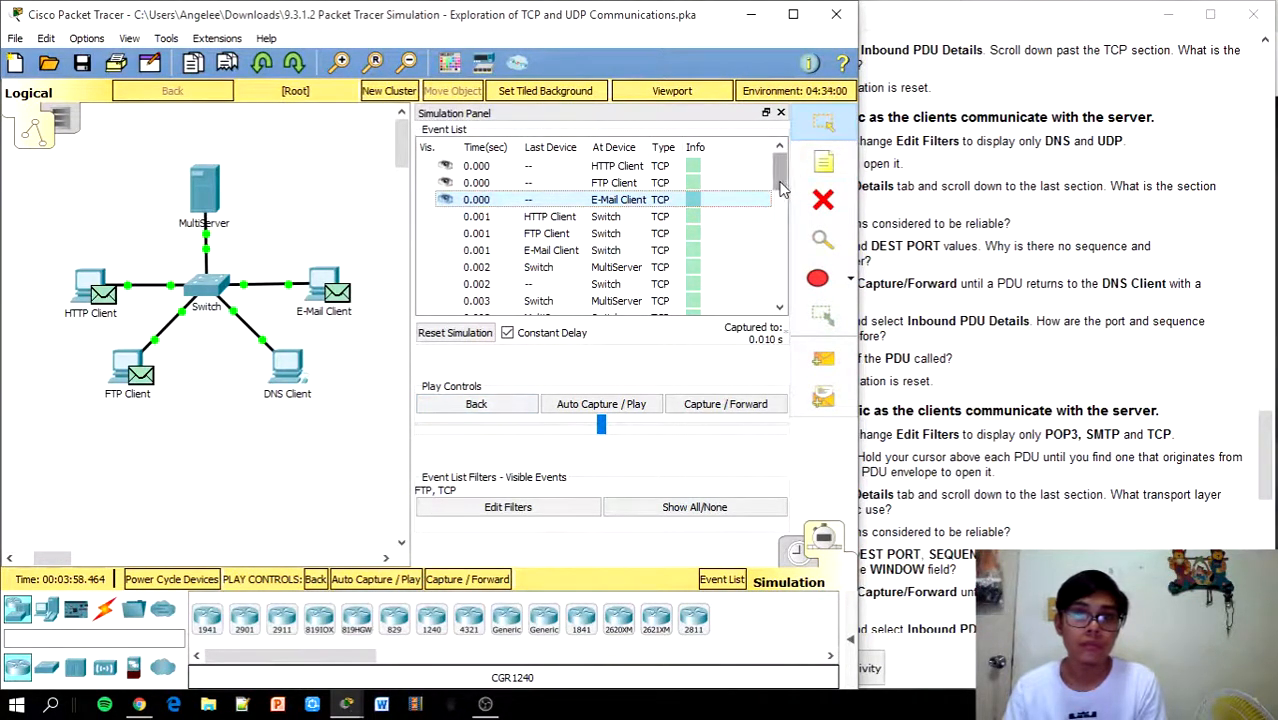
Step: Read the Step 4 instructions and change the event list filters to display only DNS and UDP
{"action": "left_click", "coordinate": [1010, 253]}
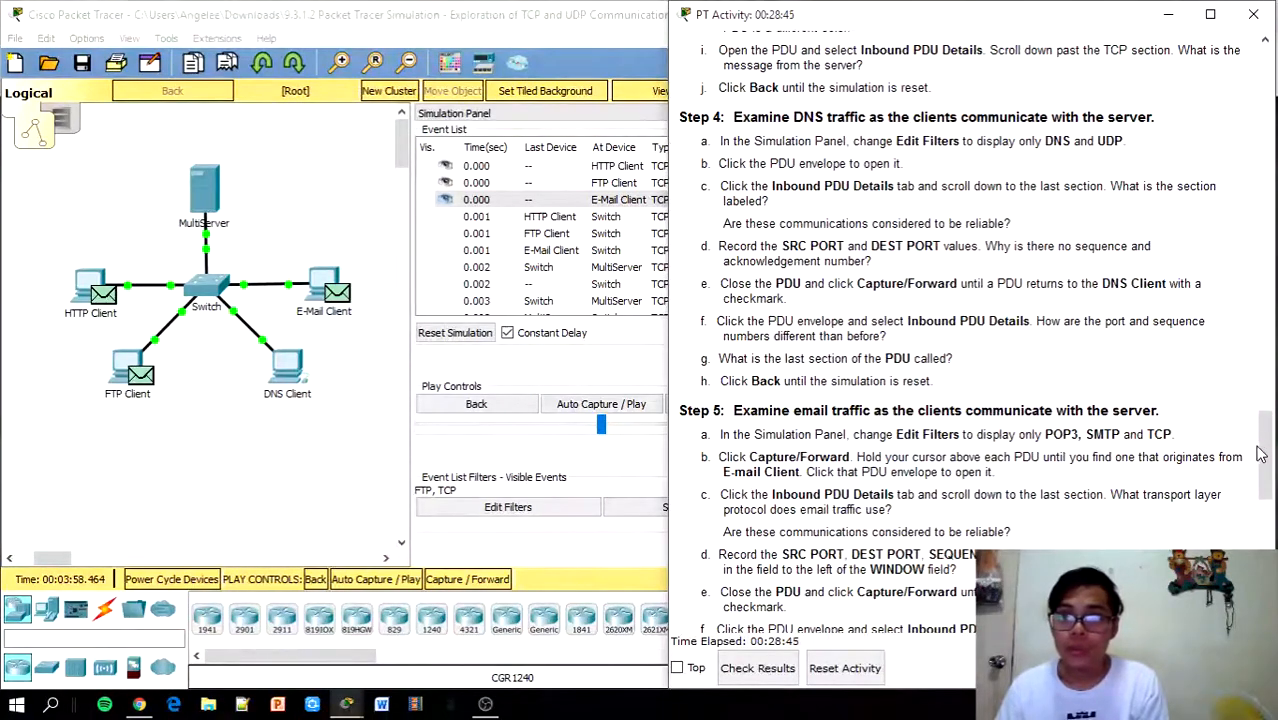
{"action": "scroll", "coordinate": [1263, 453], "scroll_direction": "up", "scroll_amount": 2}
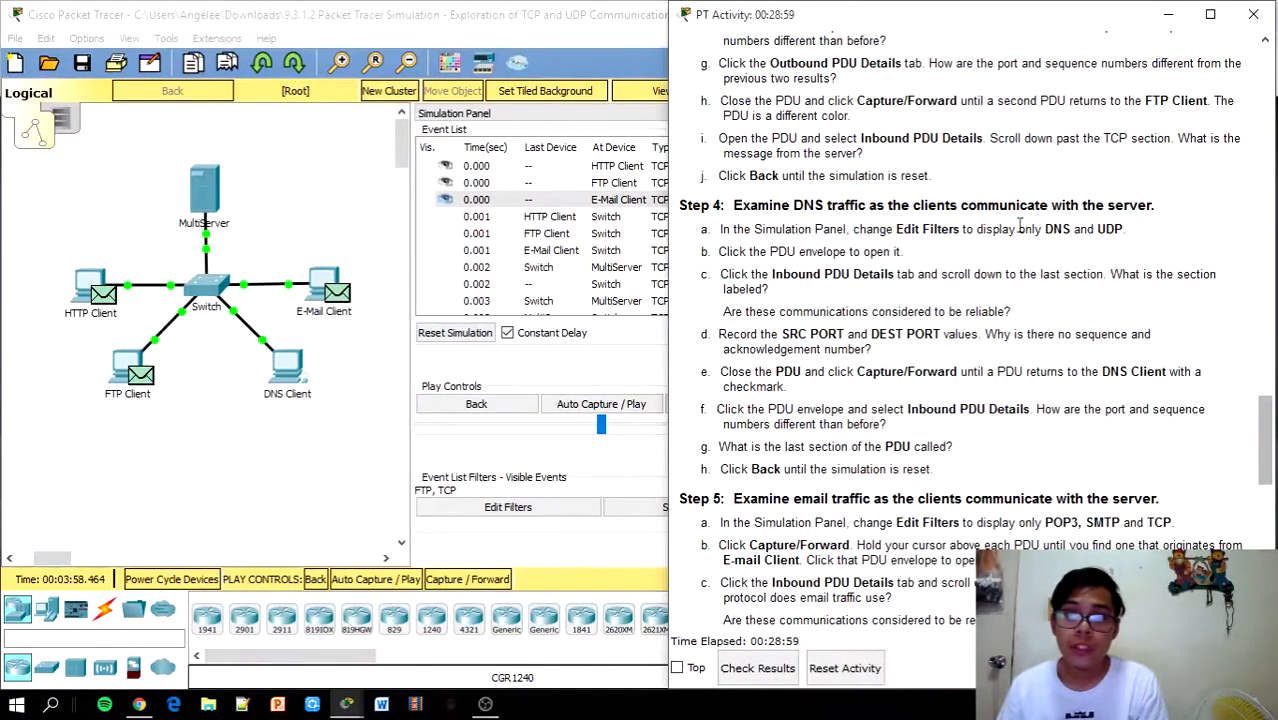
{"action": "left_click", "coordinate": [510, 507]}
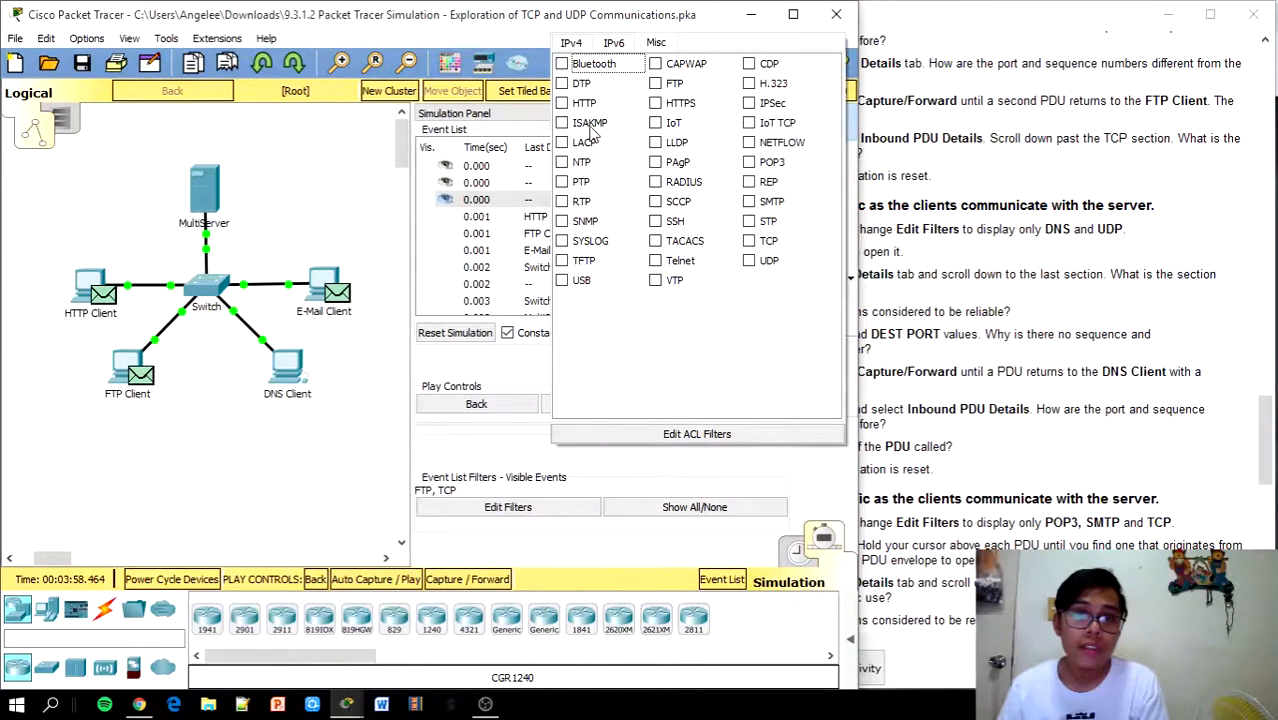
{"action": "left_click", "coordinate": [772, 264]}
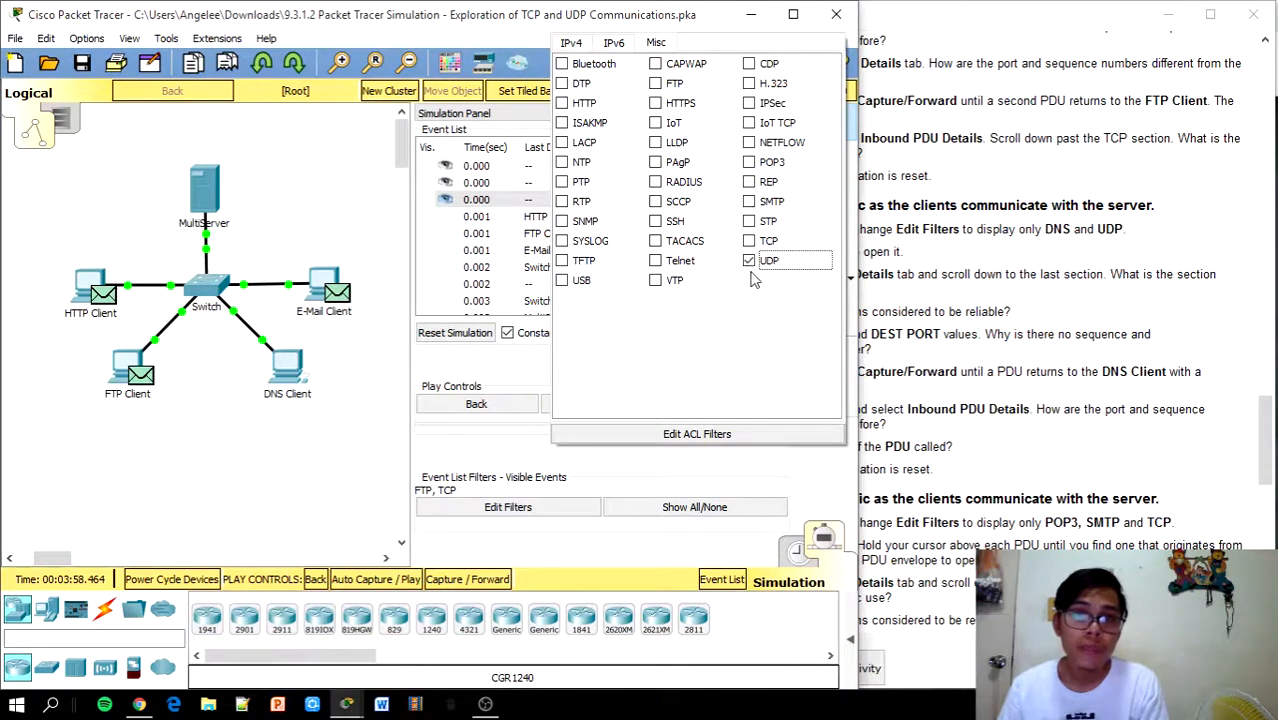
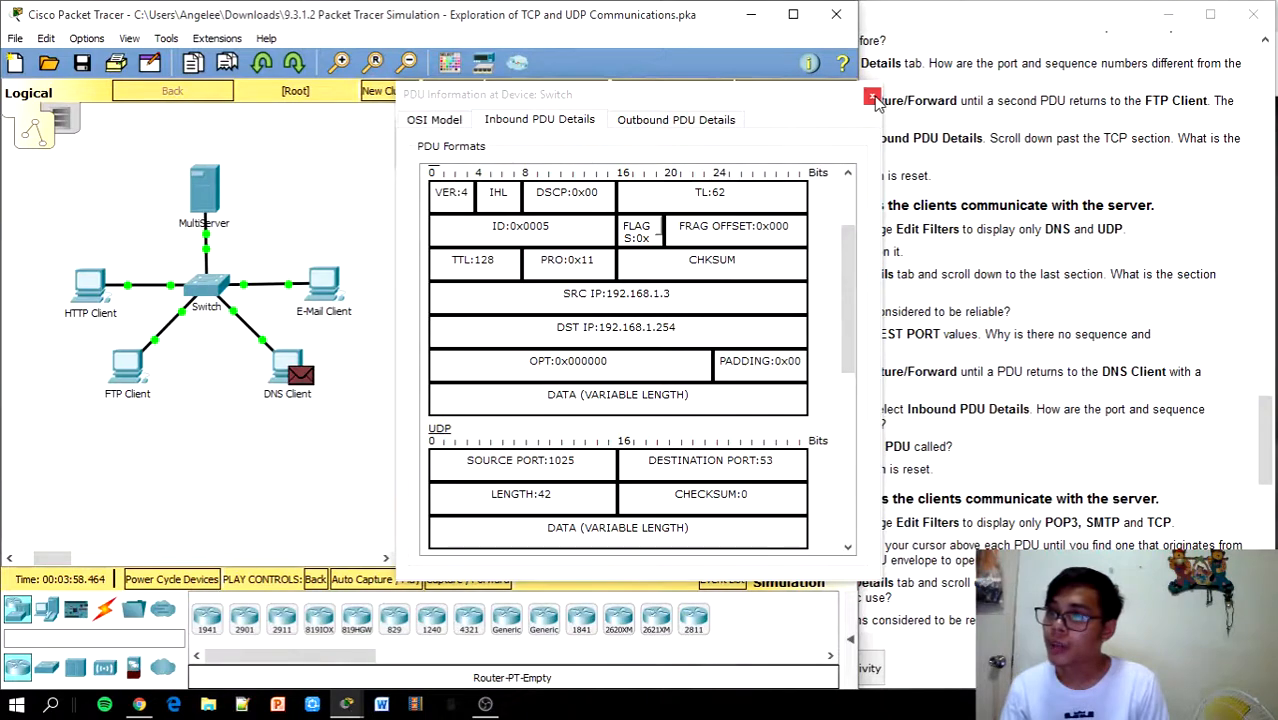
Step: Close the Switch PDU window and advance the simulation to 0.006 s, until a checkmarked PDU returns to DNS Client
{"action": "left_click", "coordinate": [872, 98]}
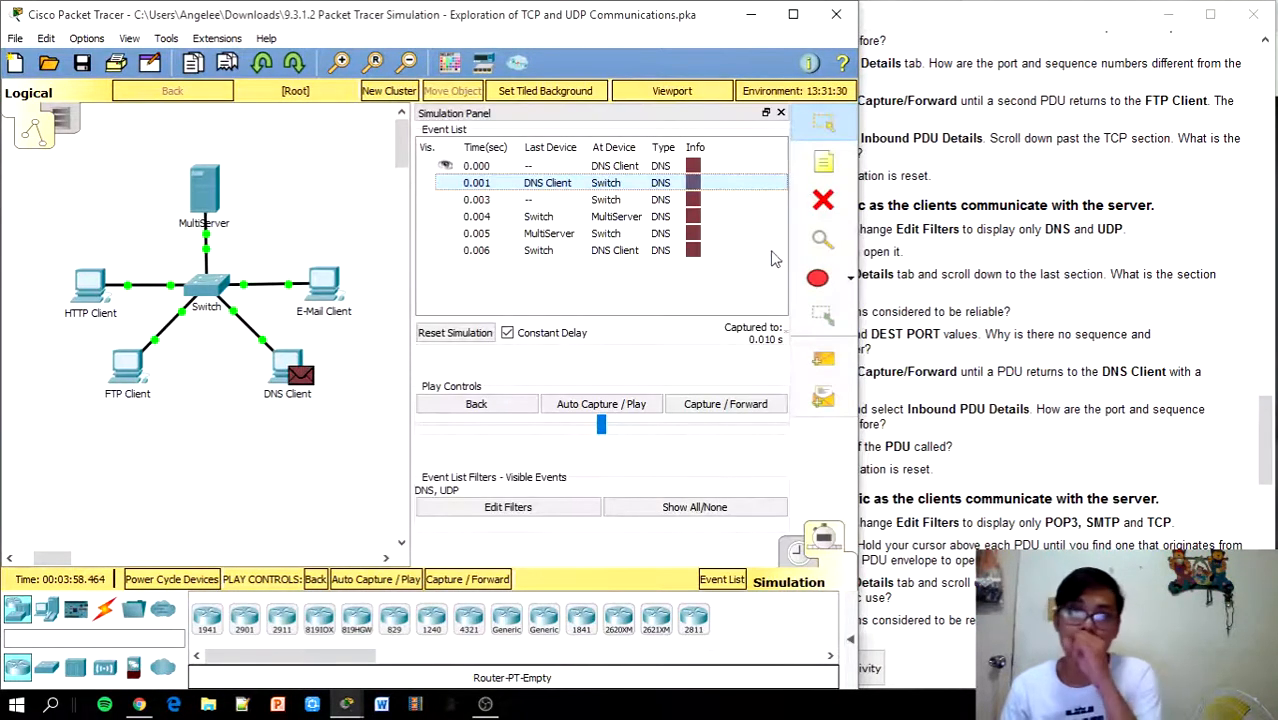
{"action": "left_click", "coordinate": [708, 404]}
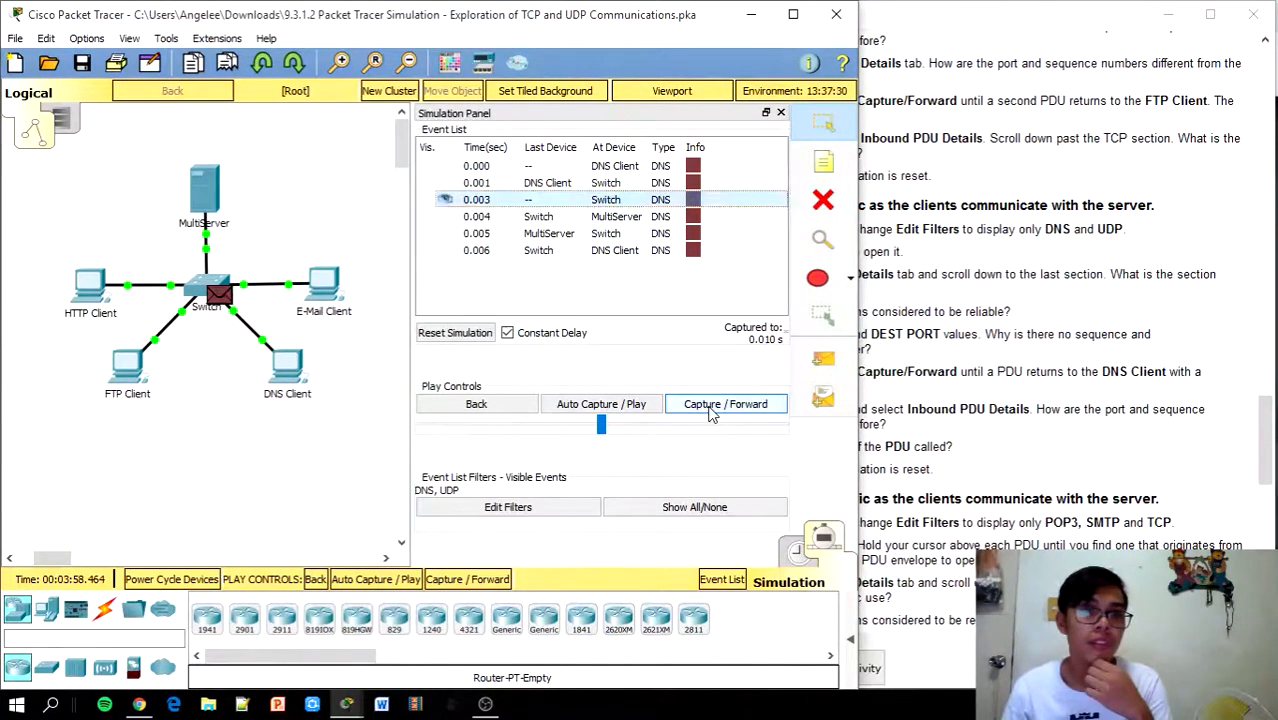
{"action": "left_click", "coordinate": [718, 413]}
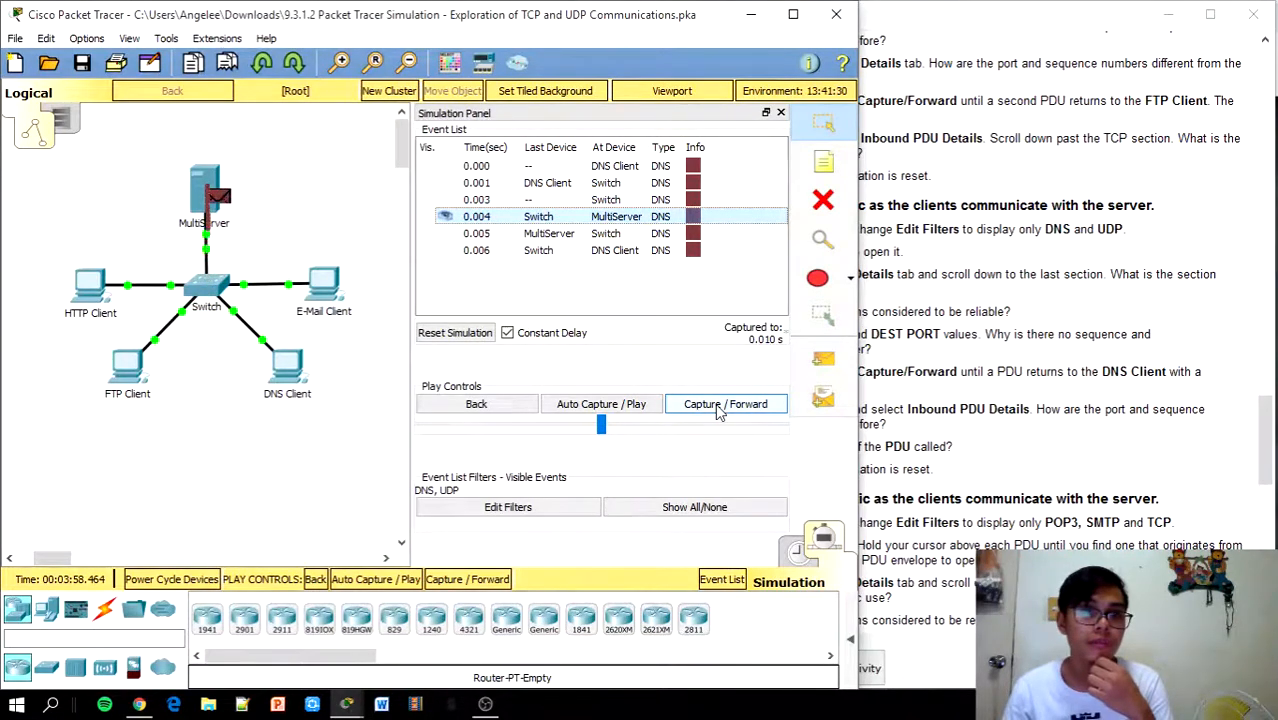
{"action": "left_click", "coordinate": [718, 413]}
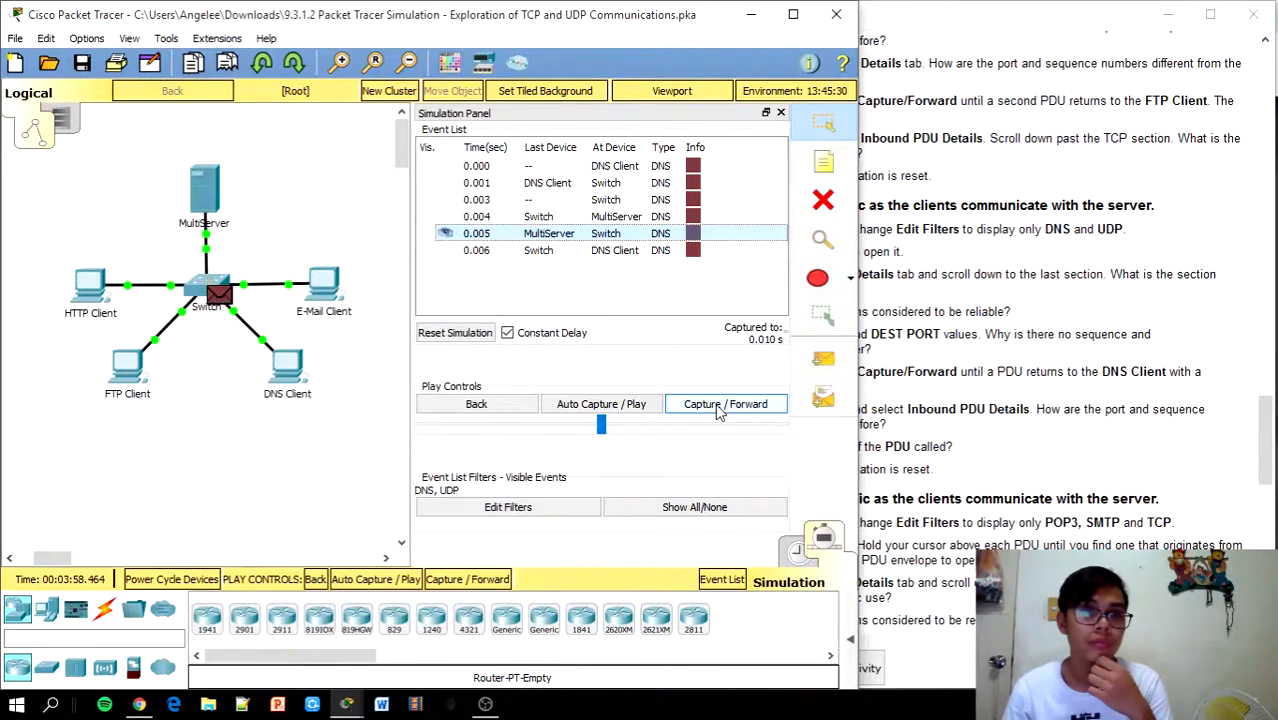
{"action": "left_click", "coordinate": [718, 413]}
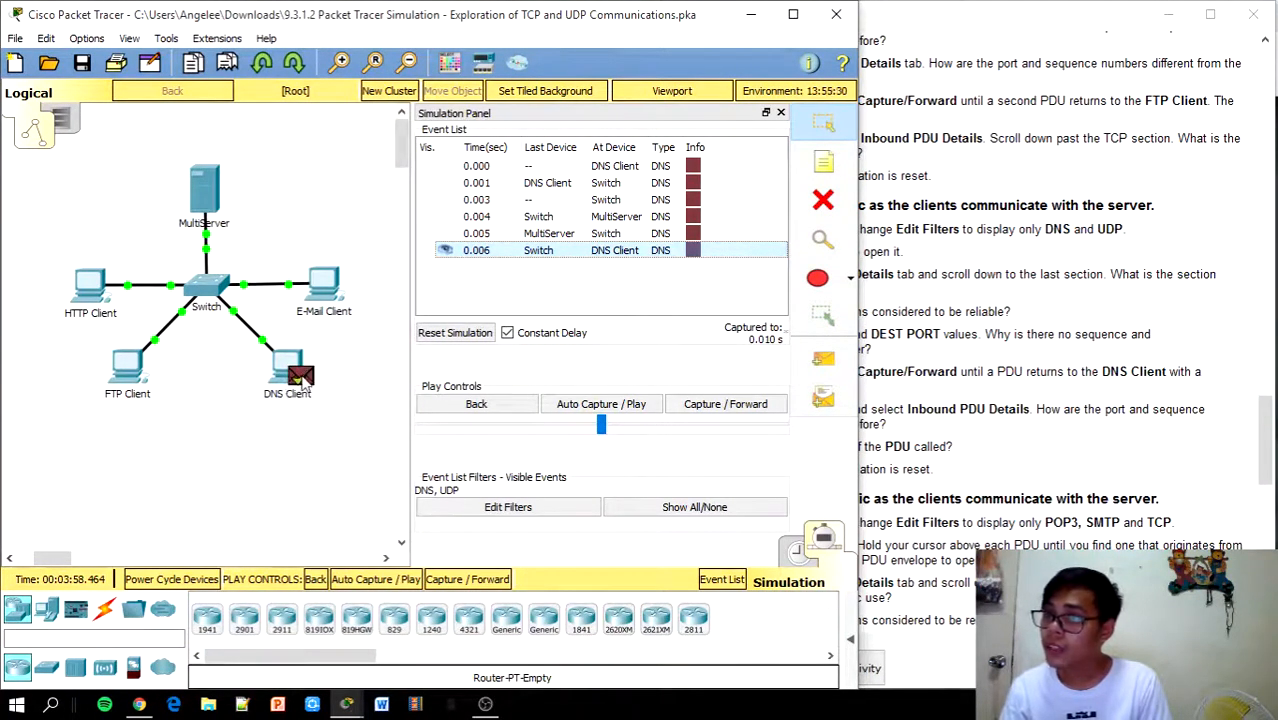
Step: Open the checkmarked PDU at DNS Client, examine its inbound UDP ports and last section, and close the PDU window
{"action": "mouse_move", "coordinate": [302, 374]}
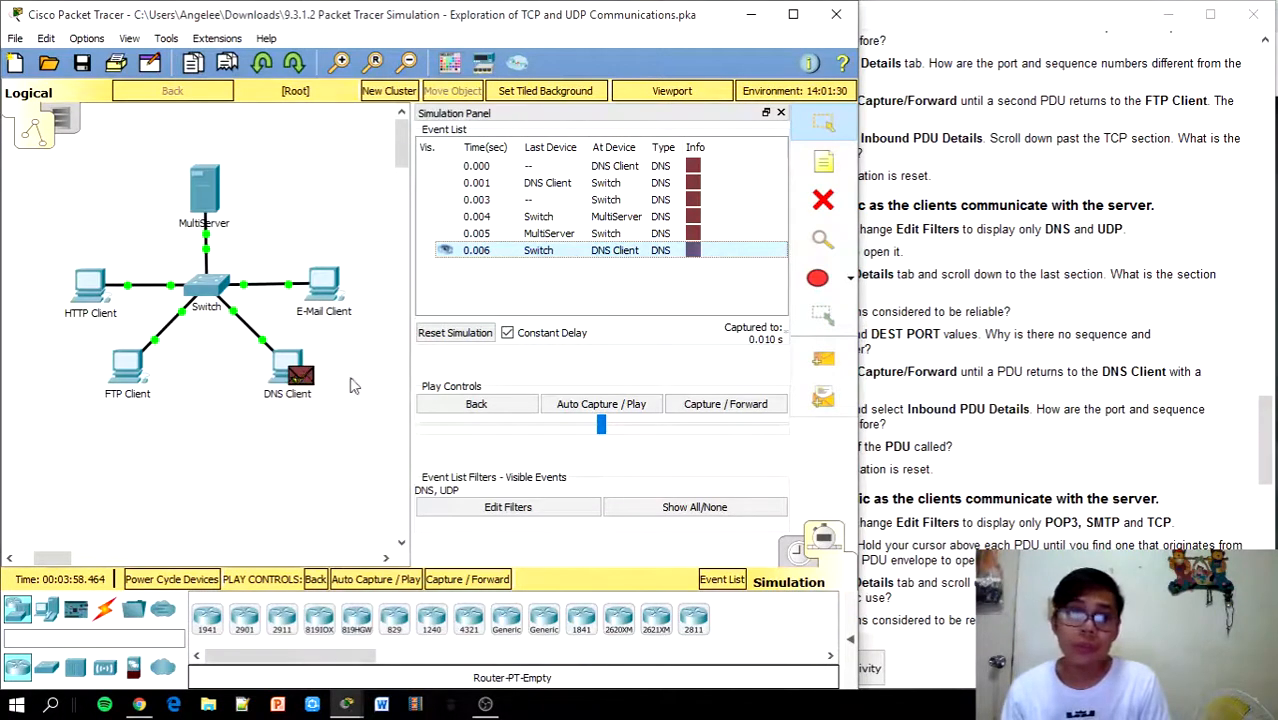
{"action": "left_click", "coordinate": [300, 375]}
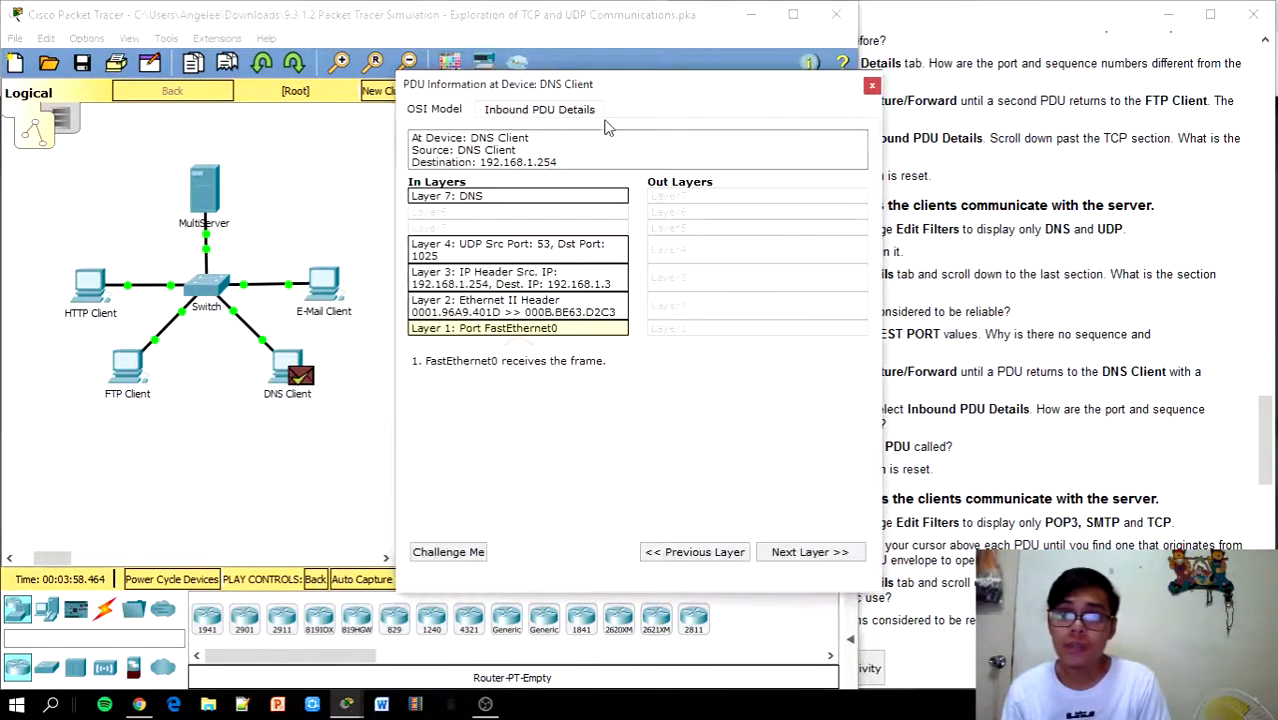
{"action": "left_click_drag", "start_coordinate": [657, 90], "coordinate": [574, 92]}
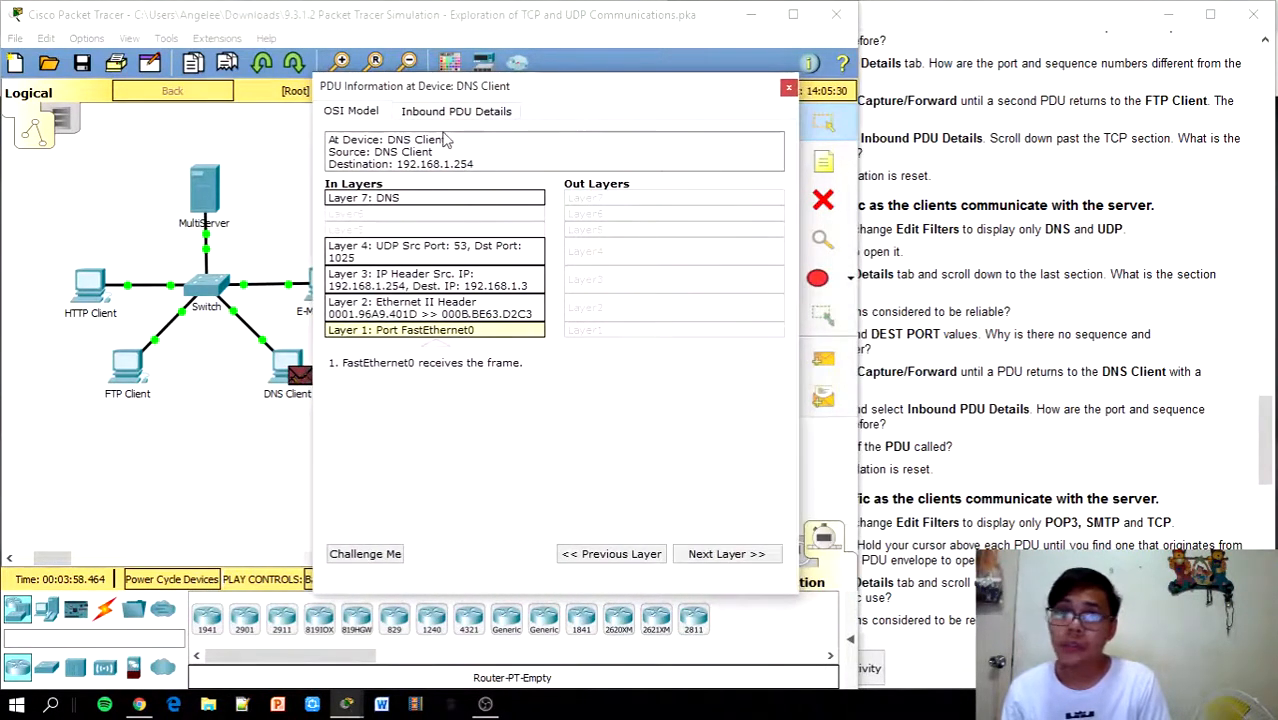
{"action": "left_click", "coordinate": [473, 116]}
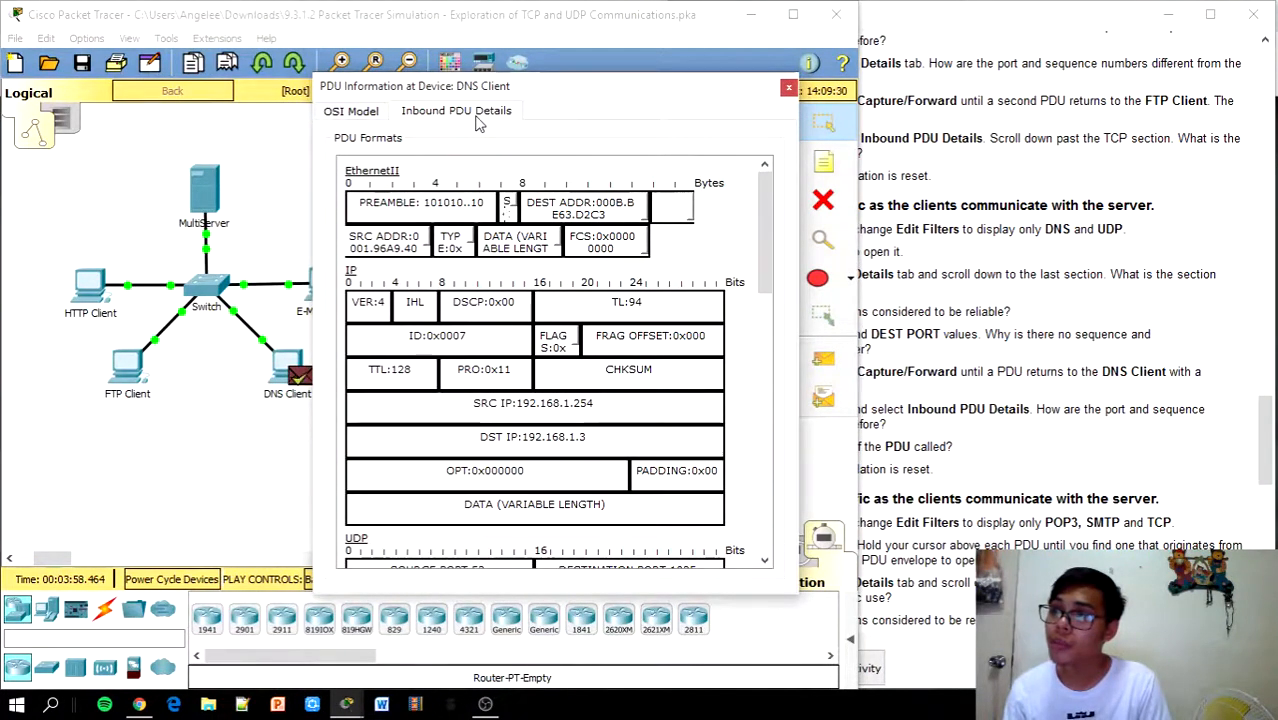
{"action": "left_click_drag", "start_coordinate": [765, 237], "coordinate": [772, 268]}
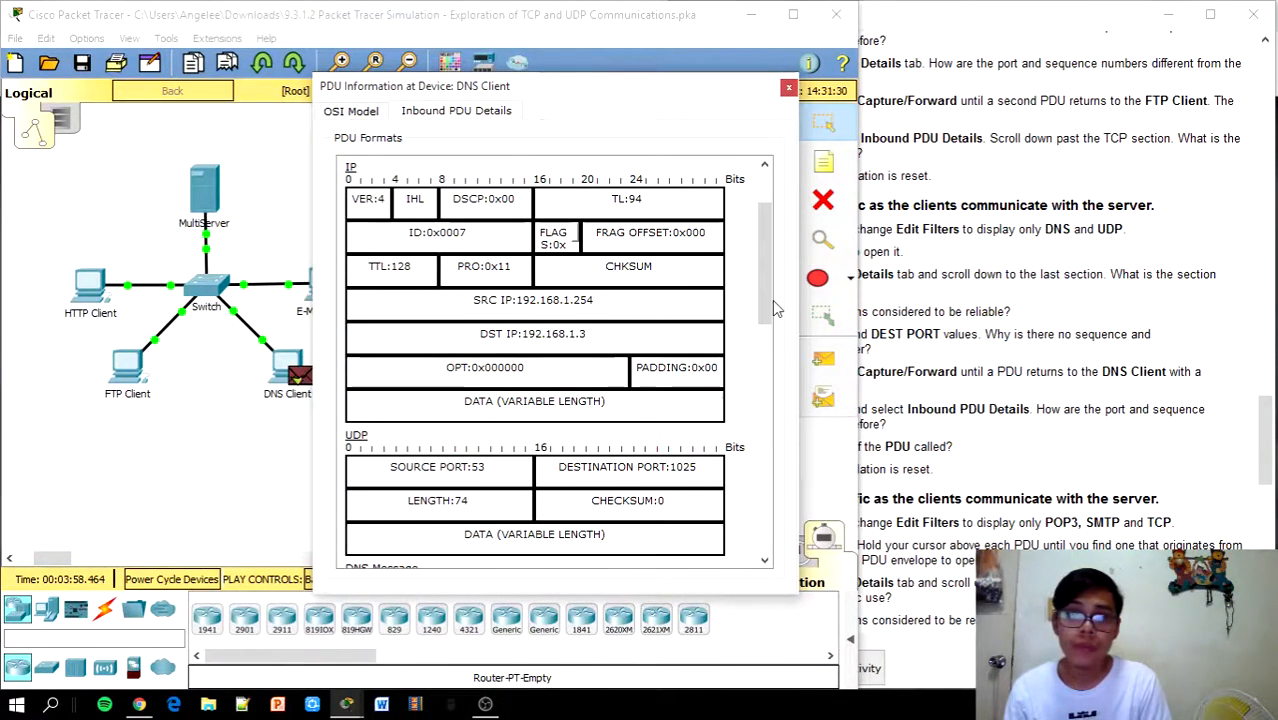
{"action": "left_click_drag", "start_coordinate": [769, 297], "coordinate": [743, 557]}
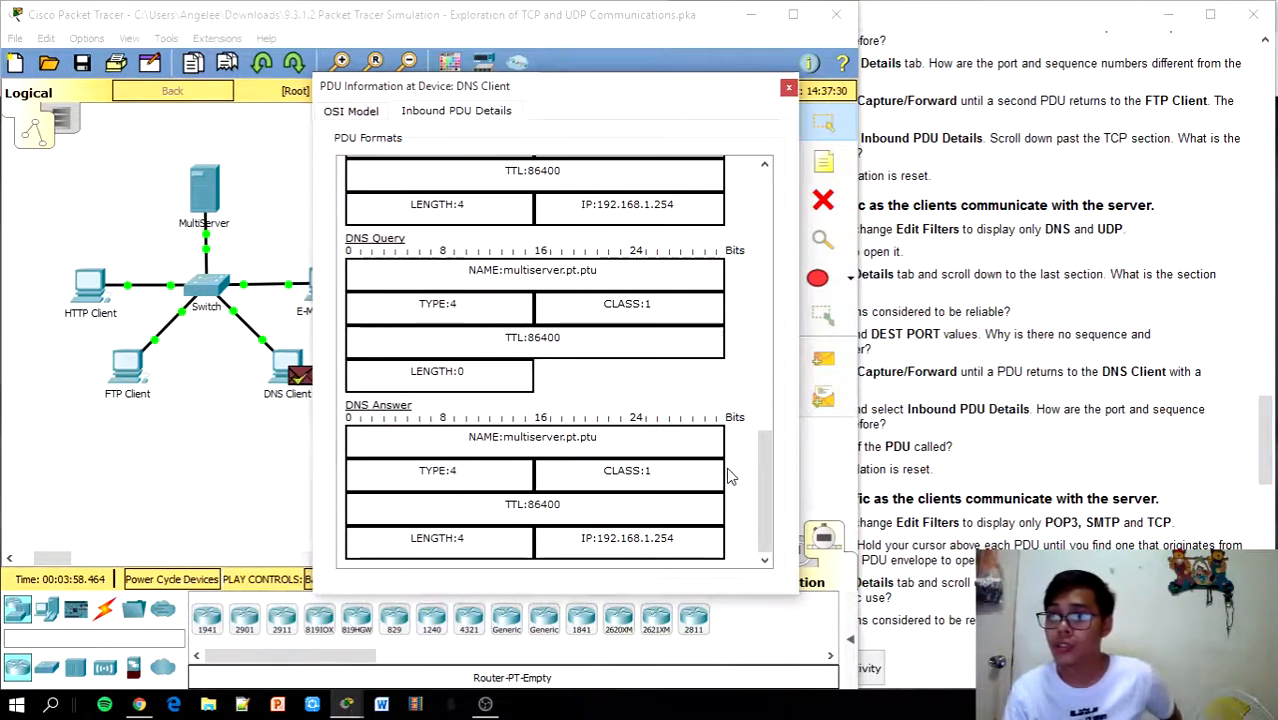
{"action": "left_click", "coordinate": [789, 88]}
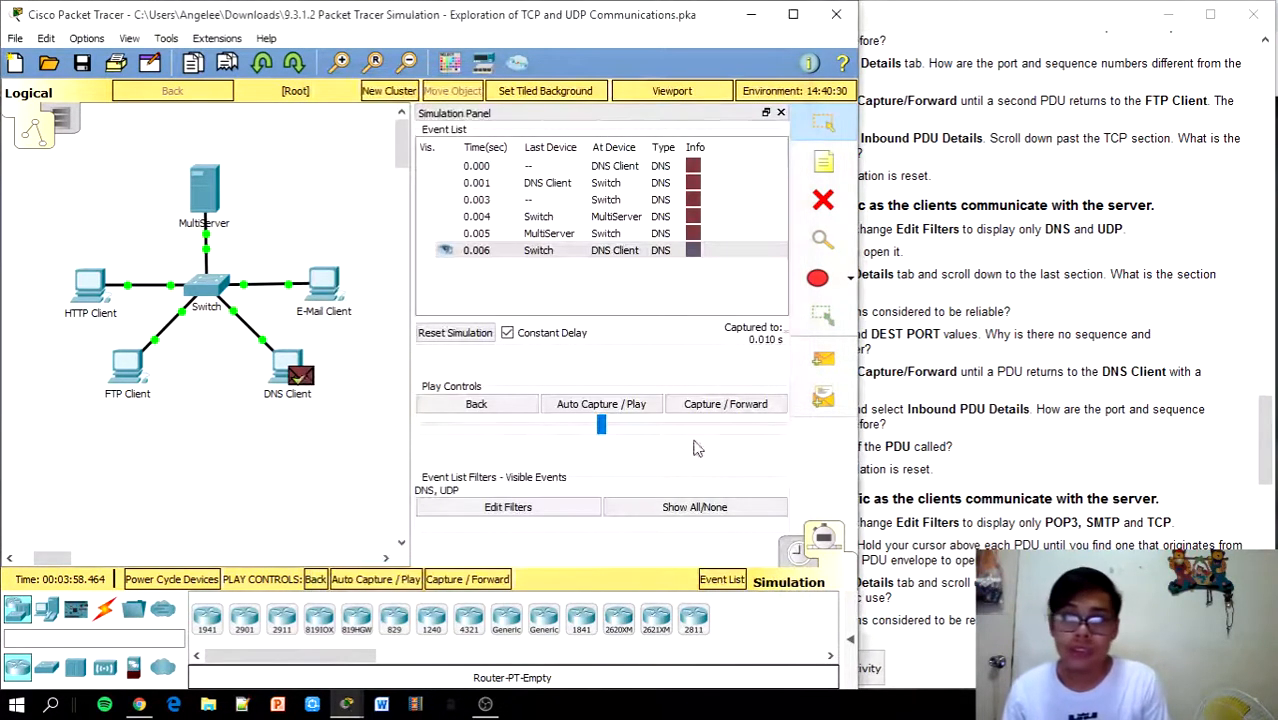
Step: Step the simulation back to 0.000 s and bring up the Step 5 instructions on email traffic
{"action": "left_click", "coordinate": [537, 508]}
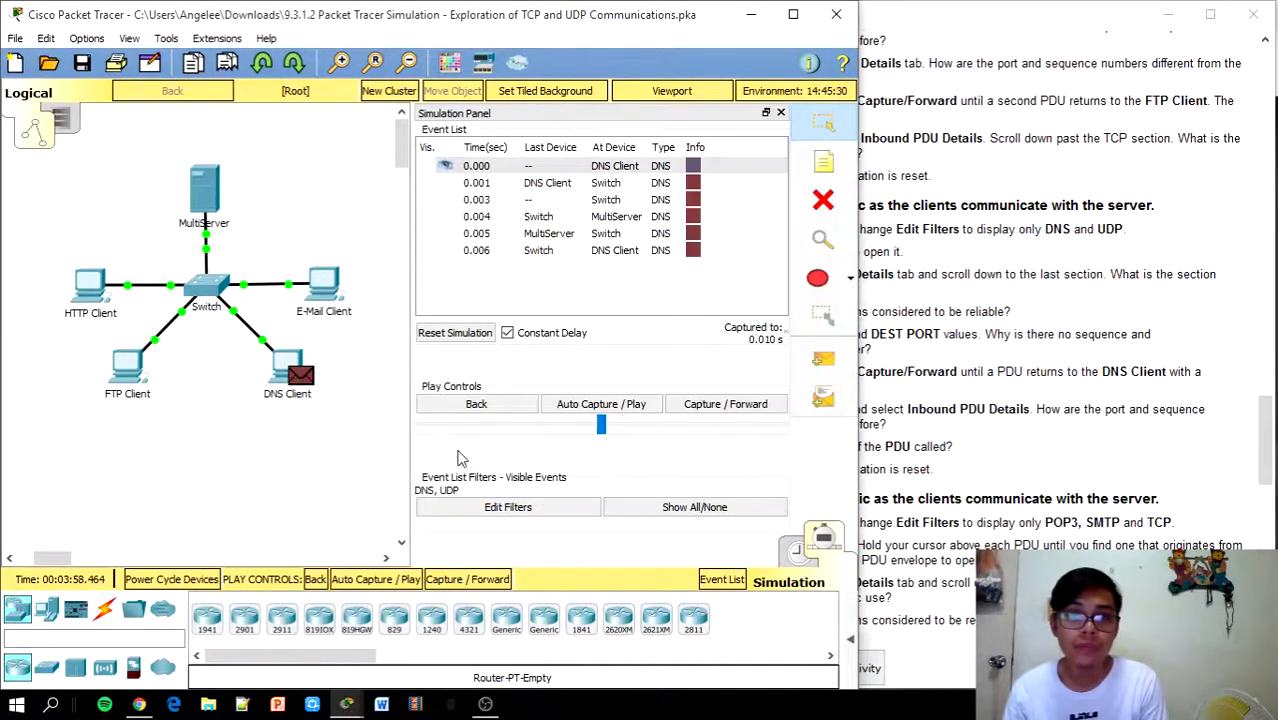
{"action": "left_click", "coordinate": [505, 414]}
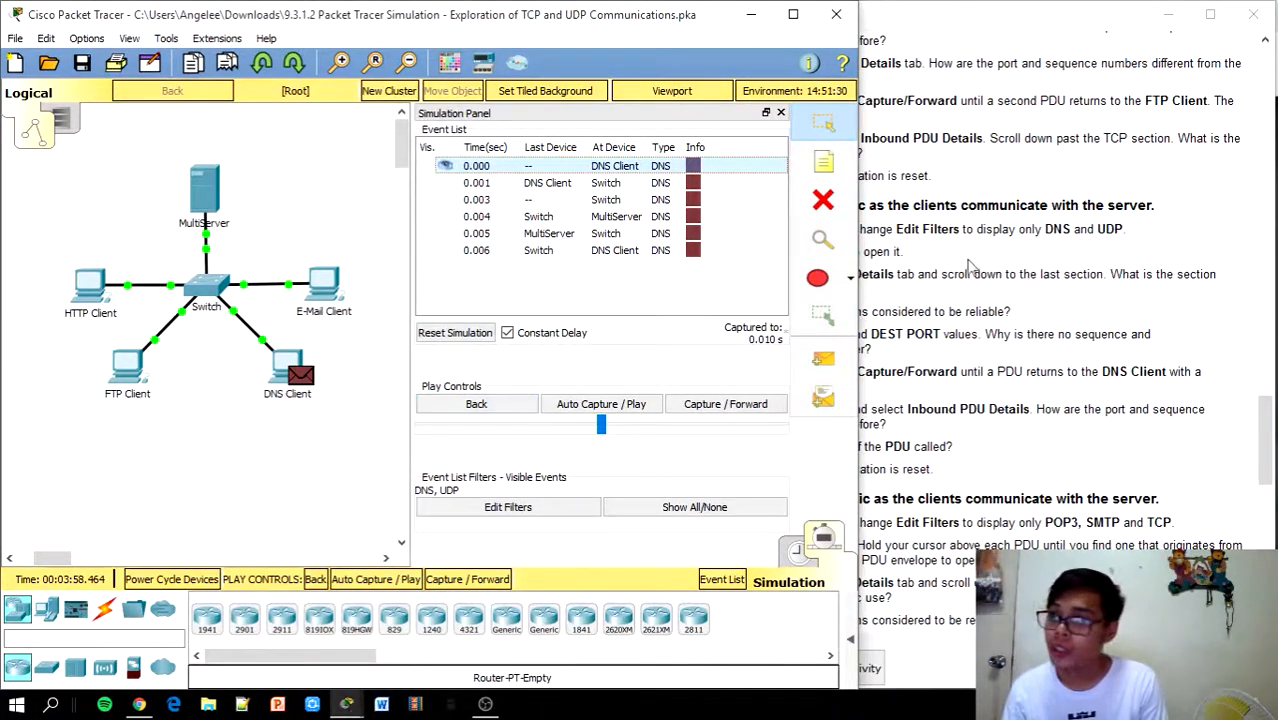
{"action": "left_click", "coordinate": [1262, 424]}
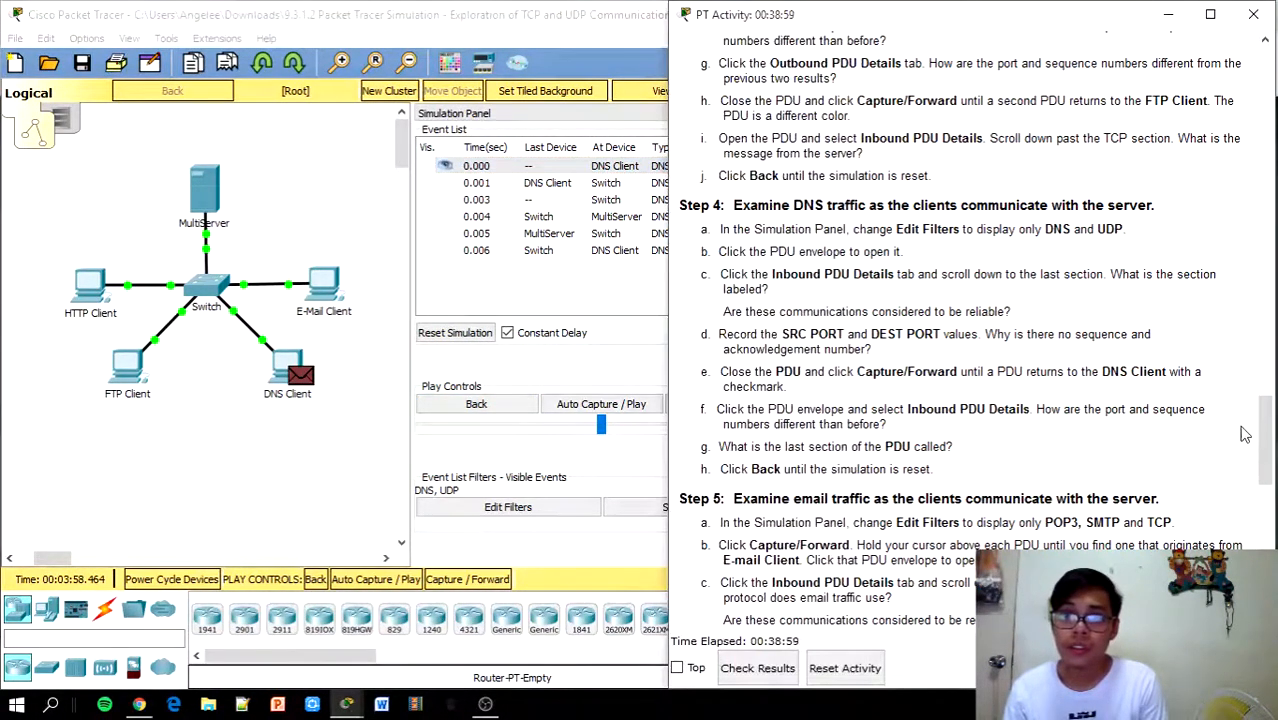
{"action": "left_click_drag", "start_coordinate": [1265, 440], "coordinate": [1268, 505]}
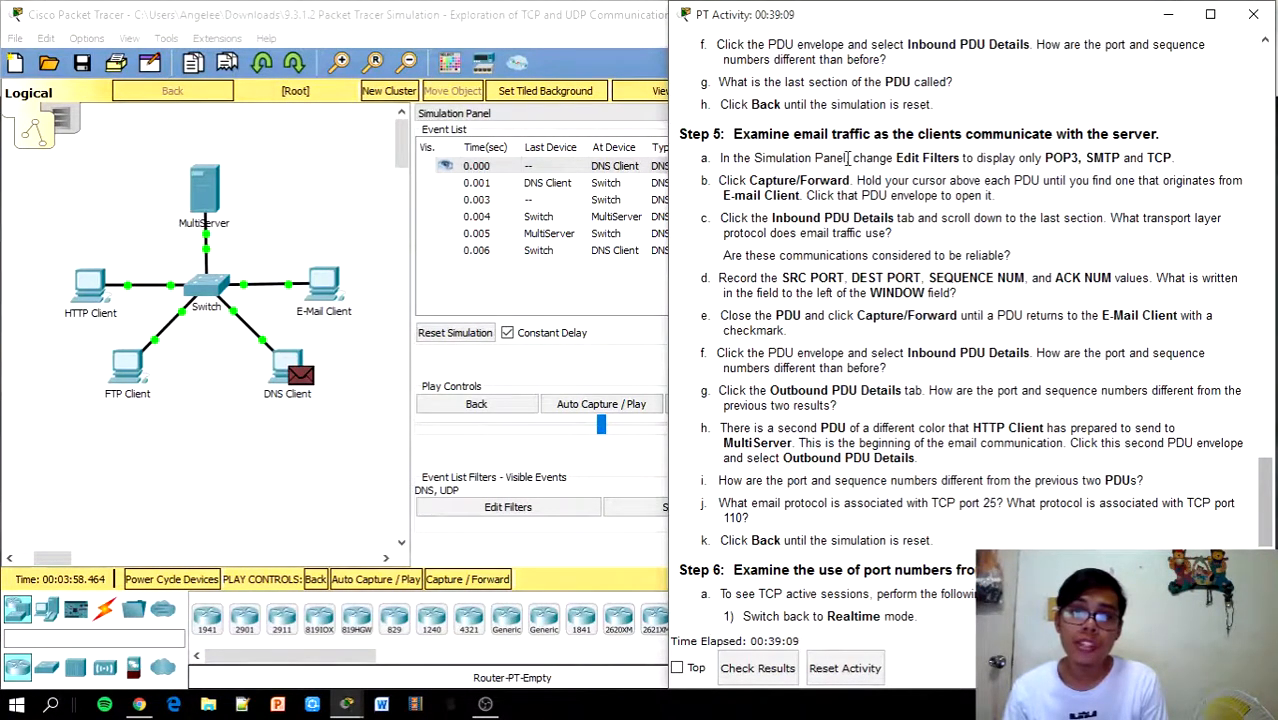
Step: Change the event list filters to display only POP3, SMTP and TCP, removing DNS and UDP
{"action": "left_click", "coordinate": [497, 512]}
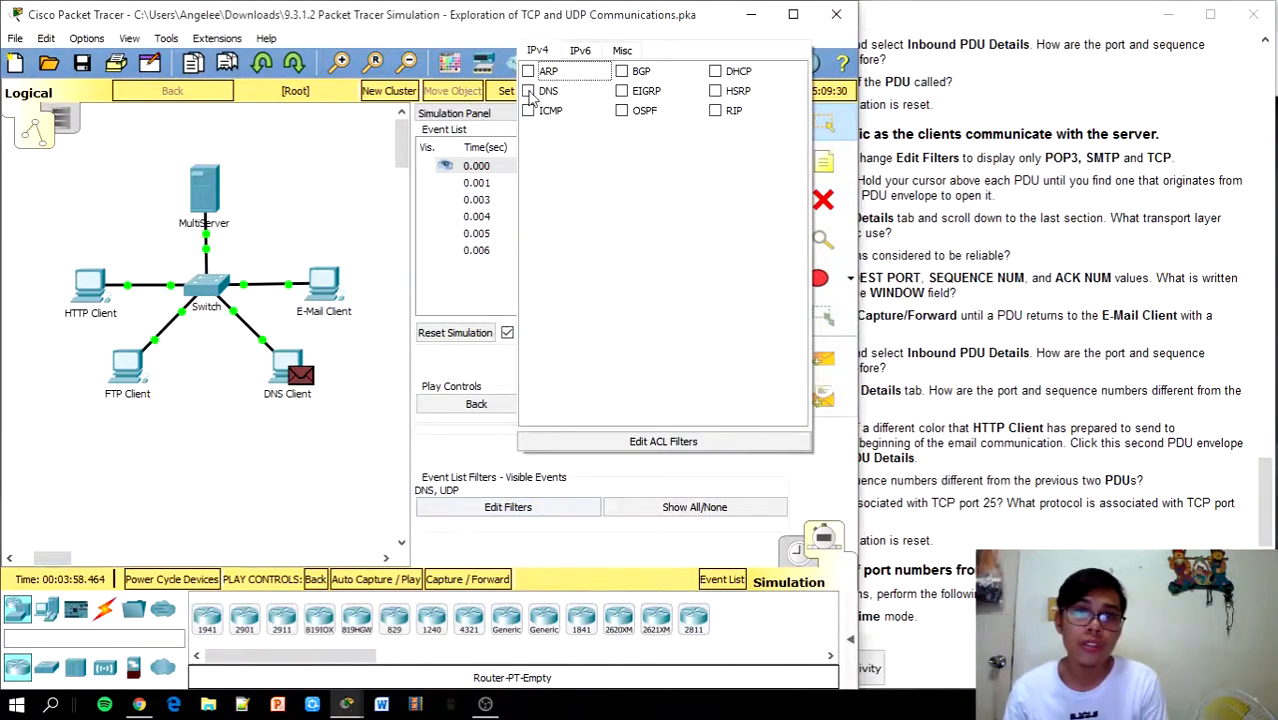
{"action": "left_click", "coordinate": [588, 55]}
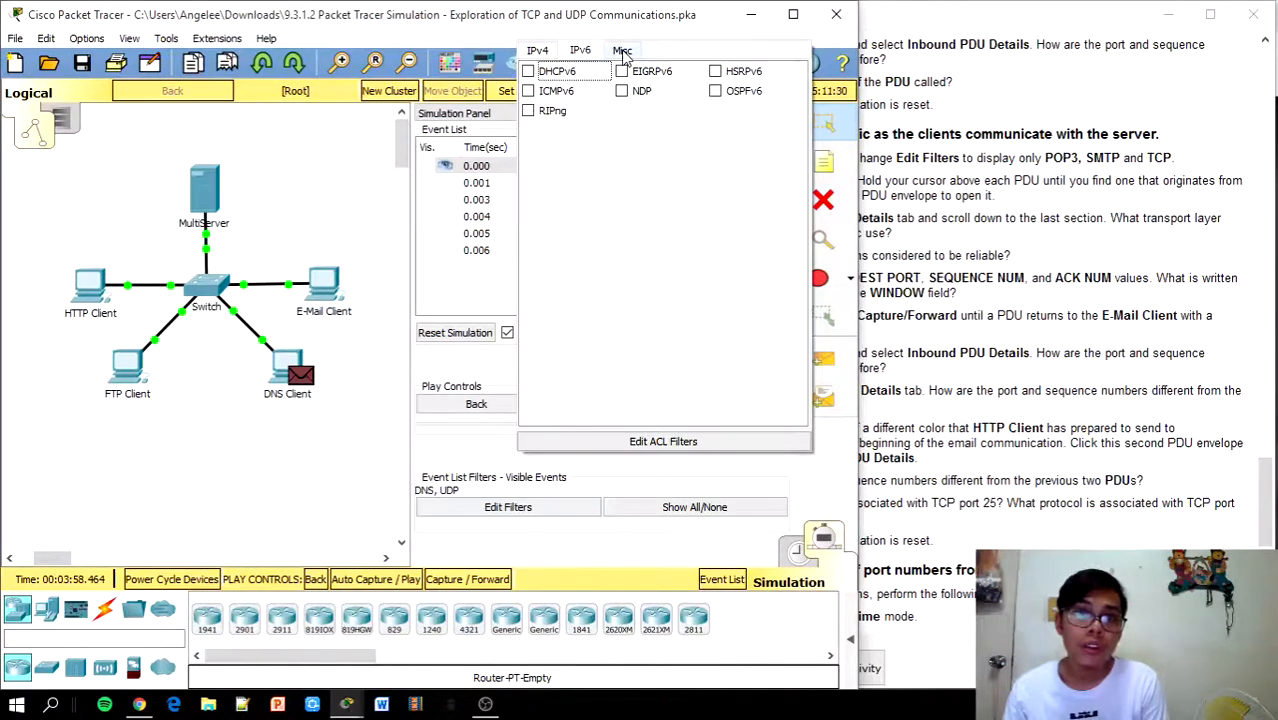
{"action": "left_click", "coordinate": [622, 50]}
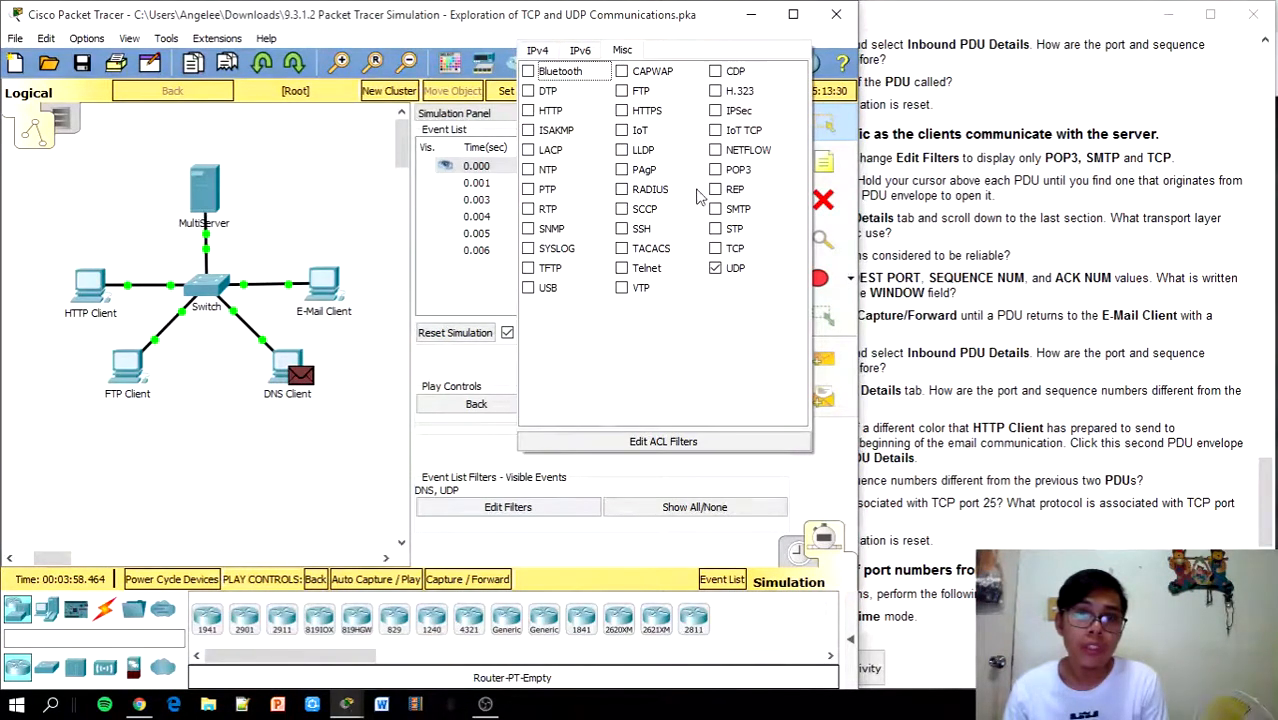
{"action": "left_click", "coordinate": [715, 170]}
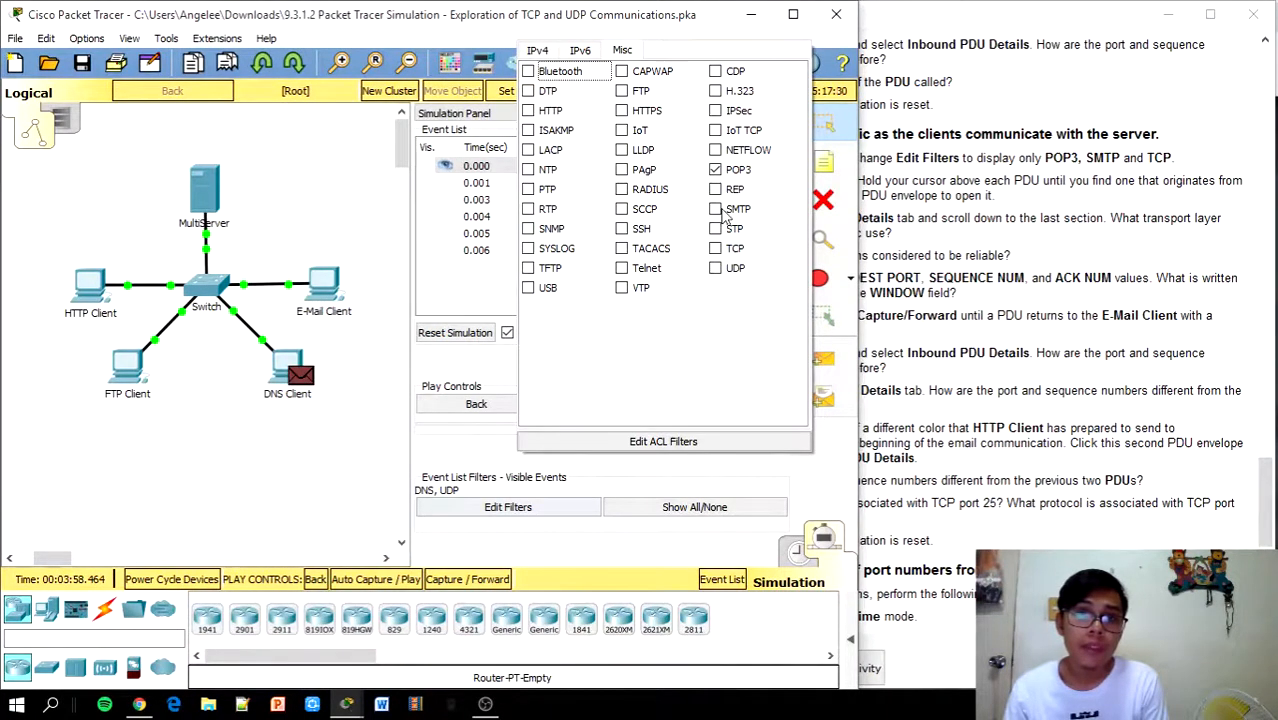
{"action": "left_click", "coordinate": [715, 209]}
{"action": "left_click", "coordinate": [715, 248]}
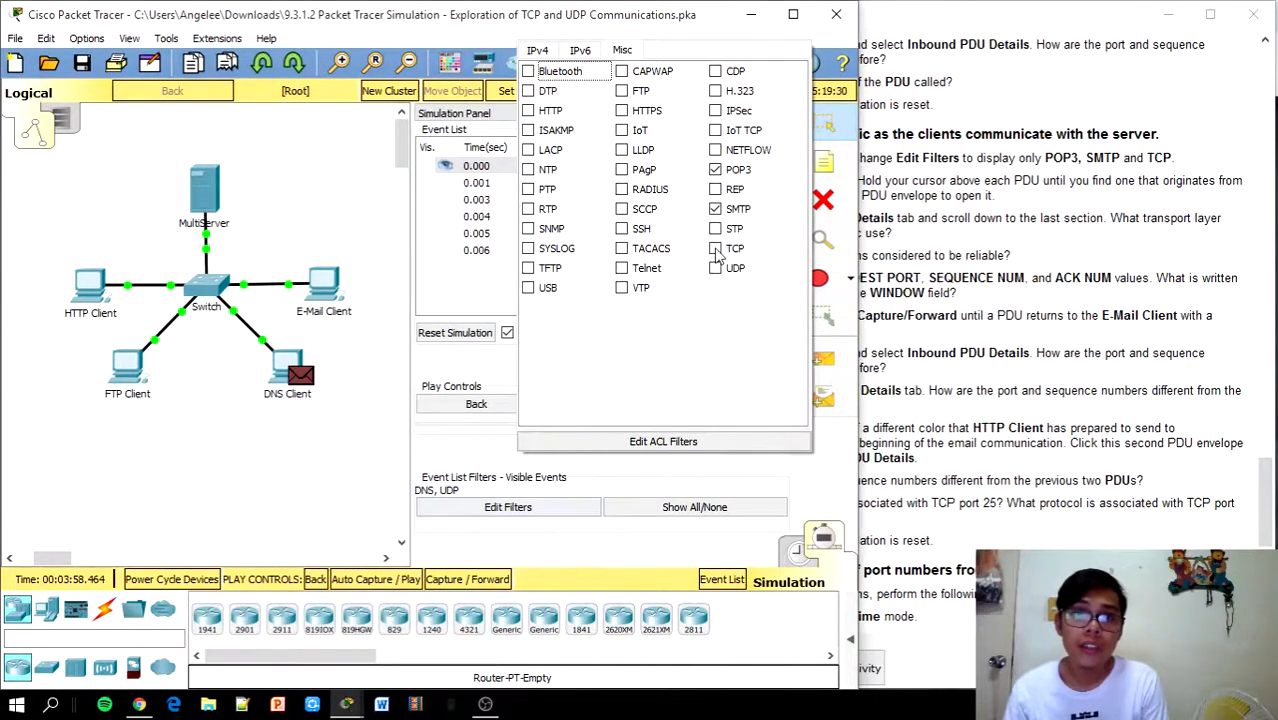
{"action": "left_click", "coordinate": [582, 51]}
{"action": "left_click", "coordinate": [540, 52]}
{"action": "left_click", "coordinate": [622, 51]}
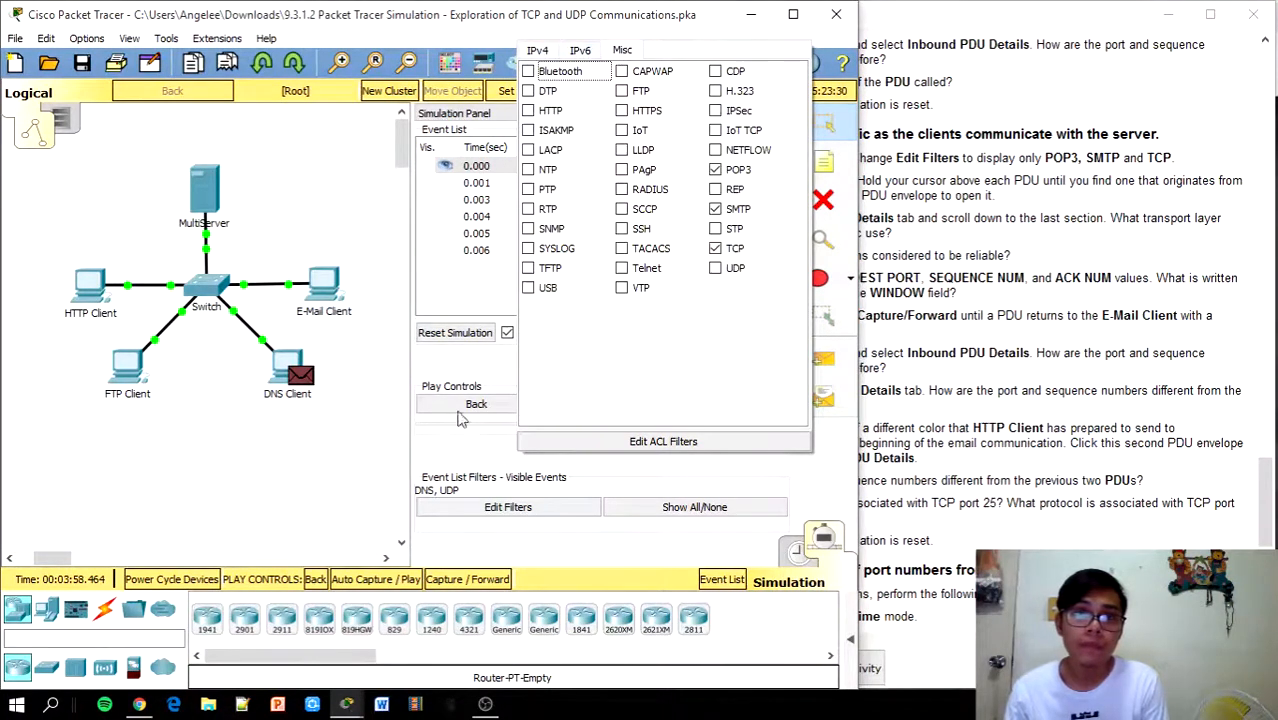
{"action": "left_click", "coordinate": [418, 488]}
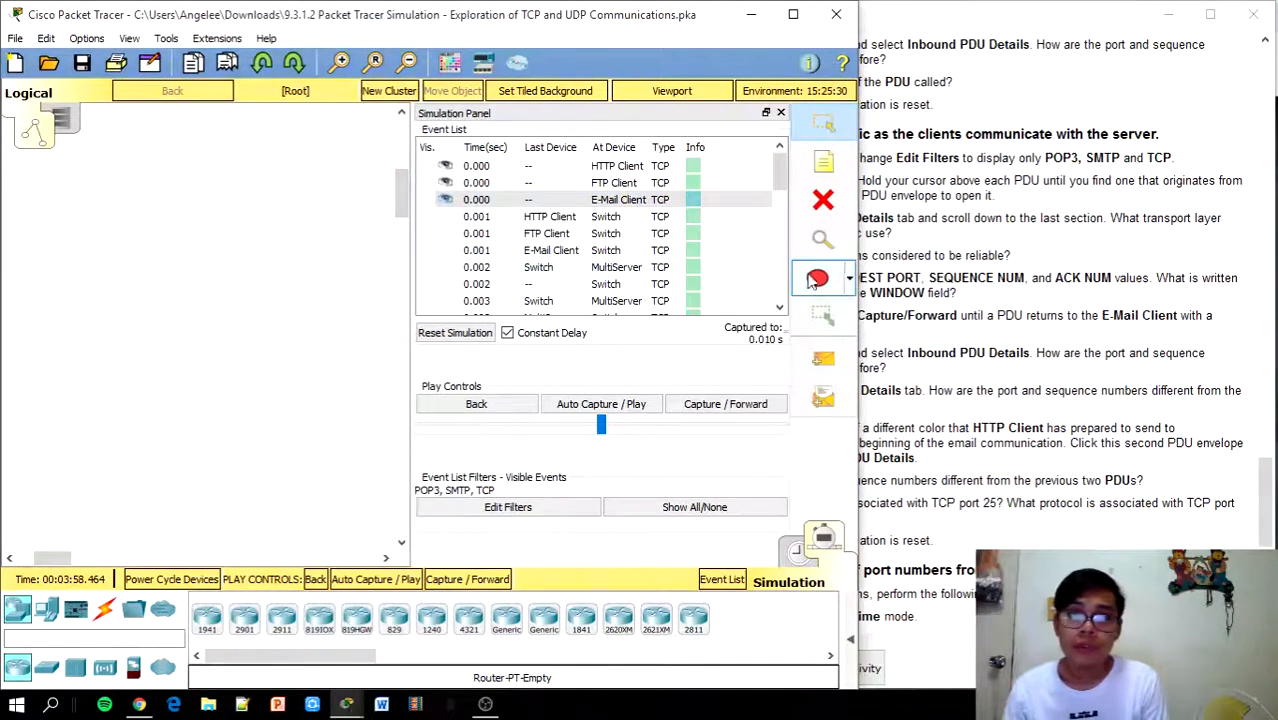
Step: Bring the topology into view, read the Step 5 capture instructions and advance the simulation one event to 0.001 s
{"action": "left_click_drag", "start_coordinate": [402, 192], "coordinate": [402, 142]}
{"action": "left_click_drag", "start_coordinate": [26, 560], "coordinate": [42, 562]}
{"action": "left_click", "coordinate": [1090, 247]}
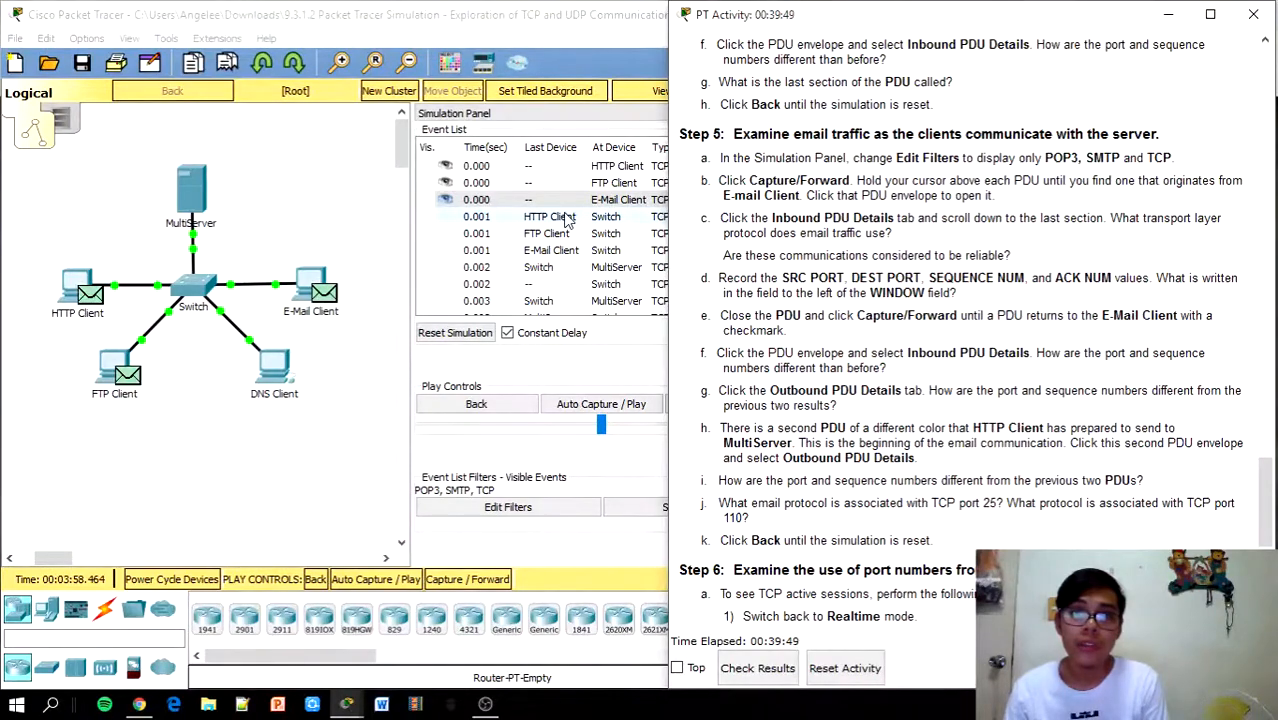
{"action": "left_click", "coordinate": [580, 182]}
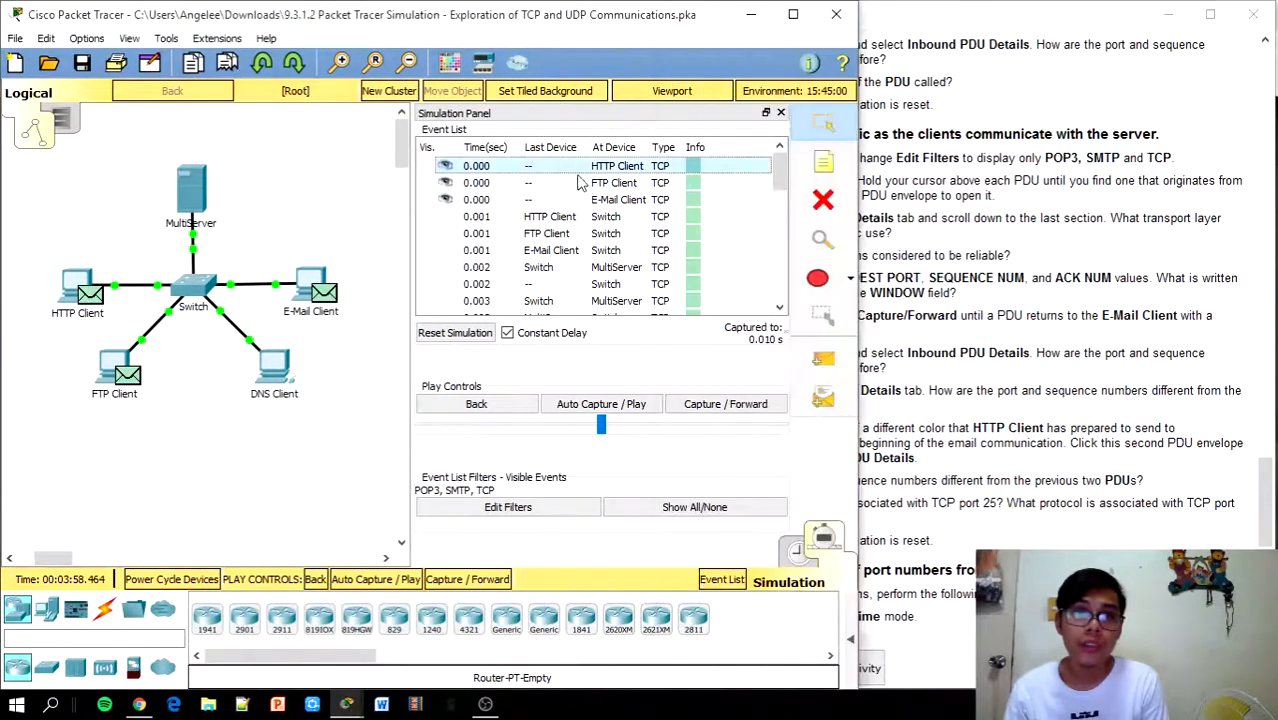
{"action": "left_click", "coordinate": [748, 172]}
{"action": "left_click", "coordinate": [875, 89]}
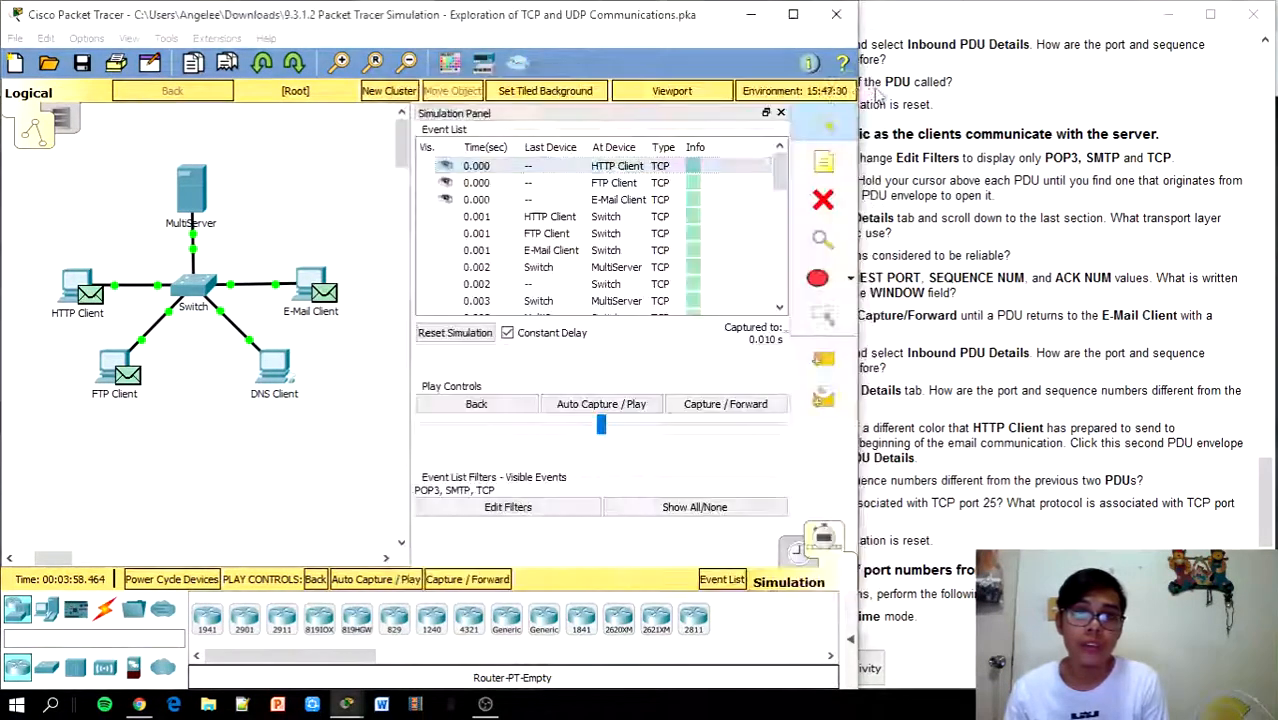
{"action": "left_click", "coordinate": [782, 168]}
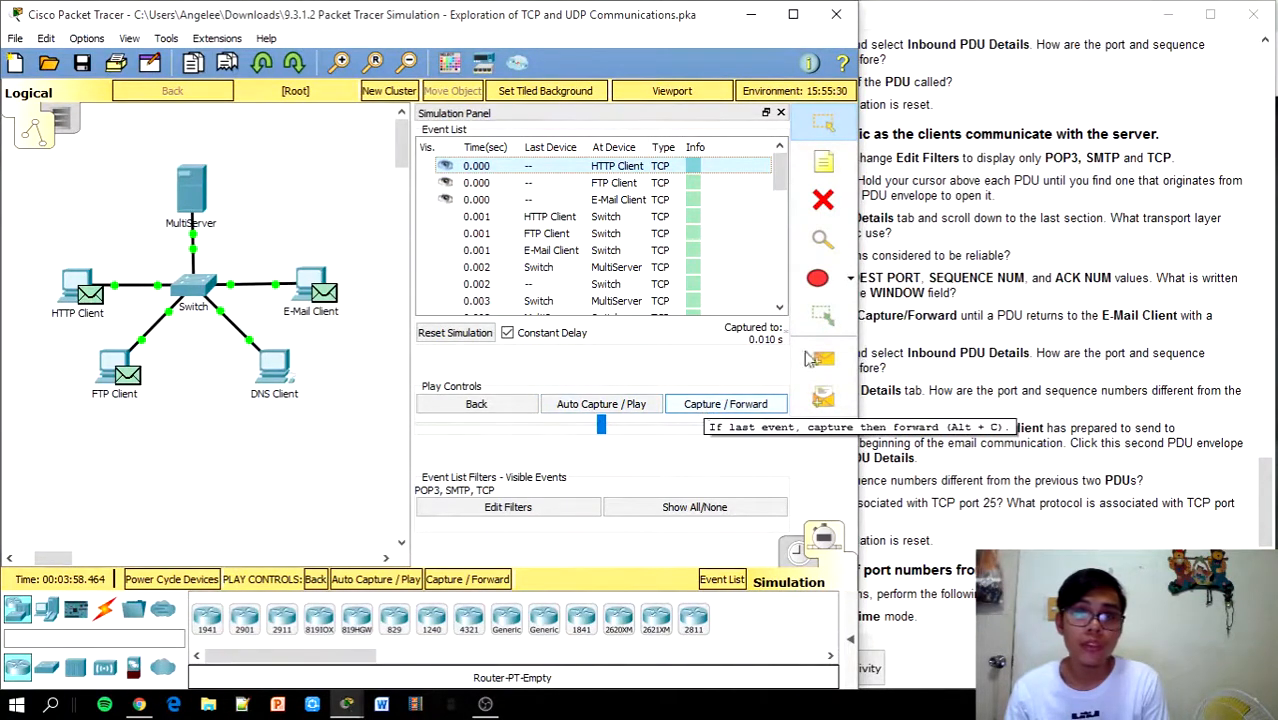
{"action": "left_click", "coordinate": [1010, 308]}
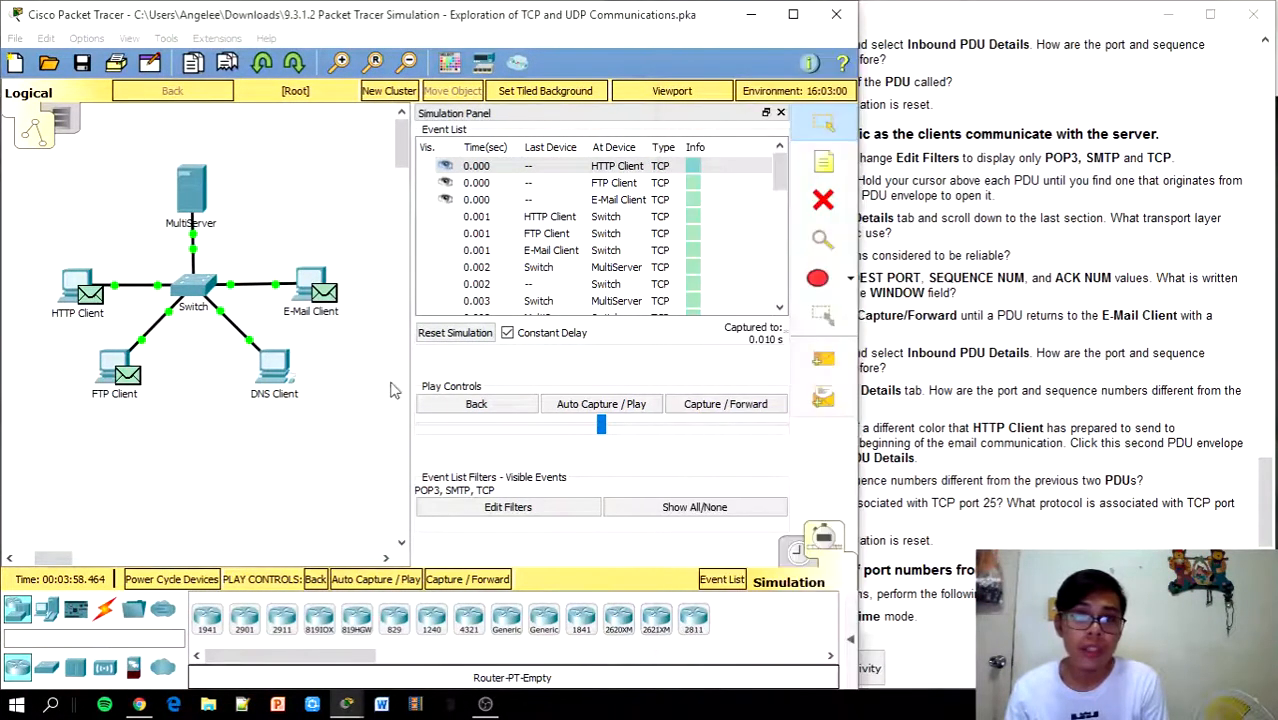
{"action": "left_click", "coordinate": [362, 405]}
{"action": "left_click", "coordinate": [707, 406]}
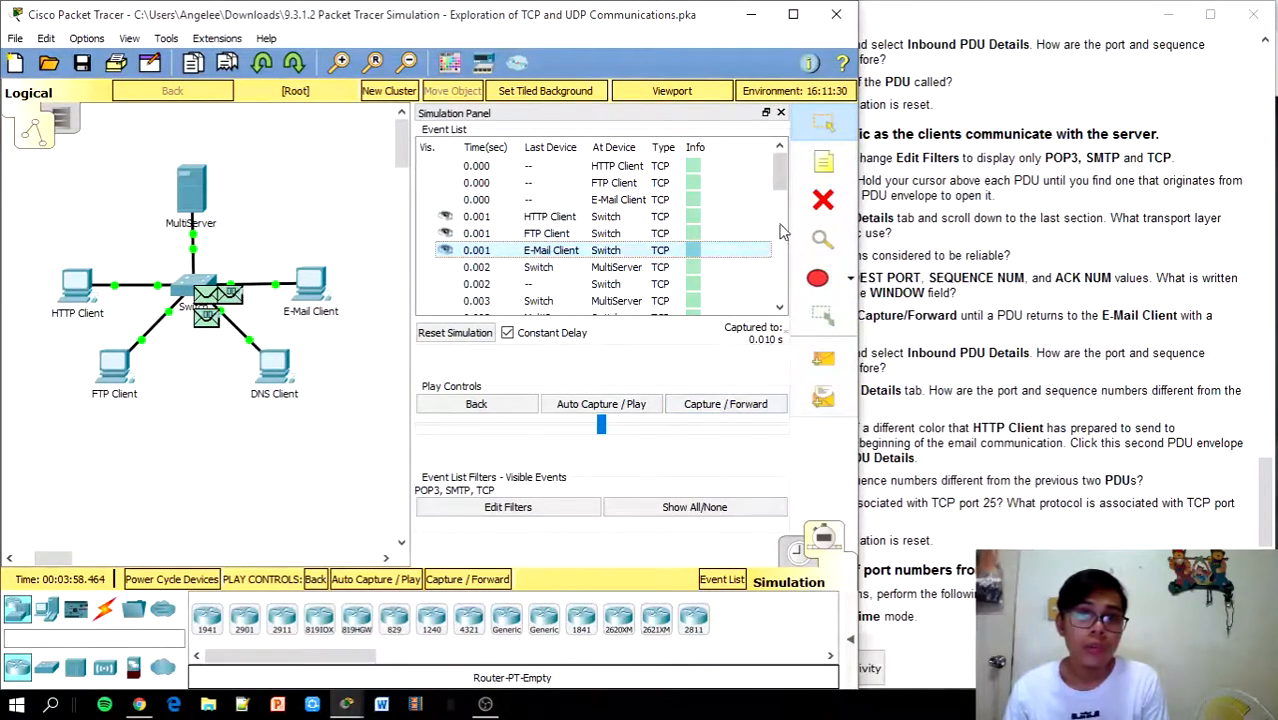
Step: Open the Switch PDU that originates from E-Mail Client, examine the TCP section of its inbound details, and close the PDU window
{"action": "left_click", "coordinate": [697, 250]}
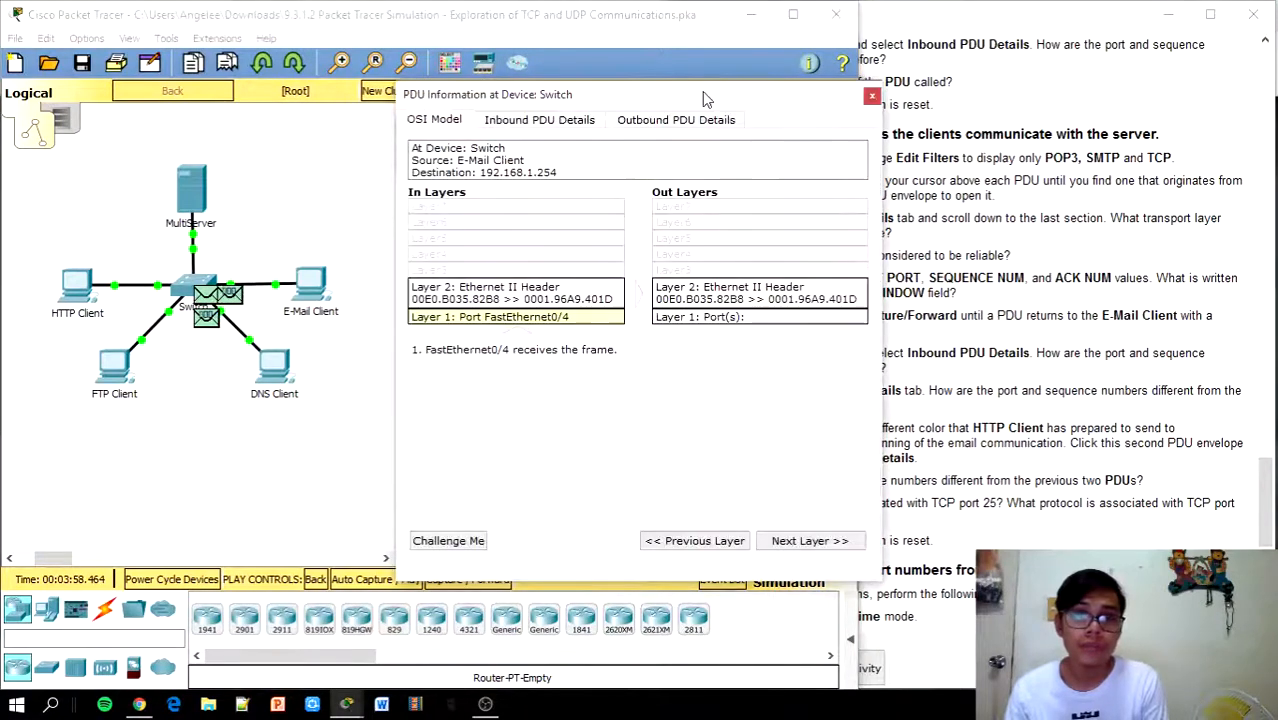
{"action": "left_click_drag", "start_coordinate": [702, 91], "coordinate": [539, 80]}
{"action": "left_click", "coordinate": [1115, 188]}
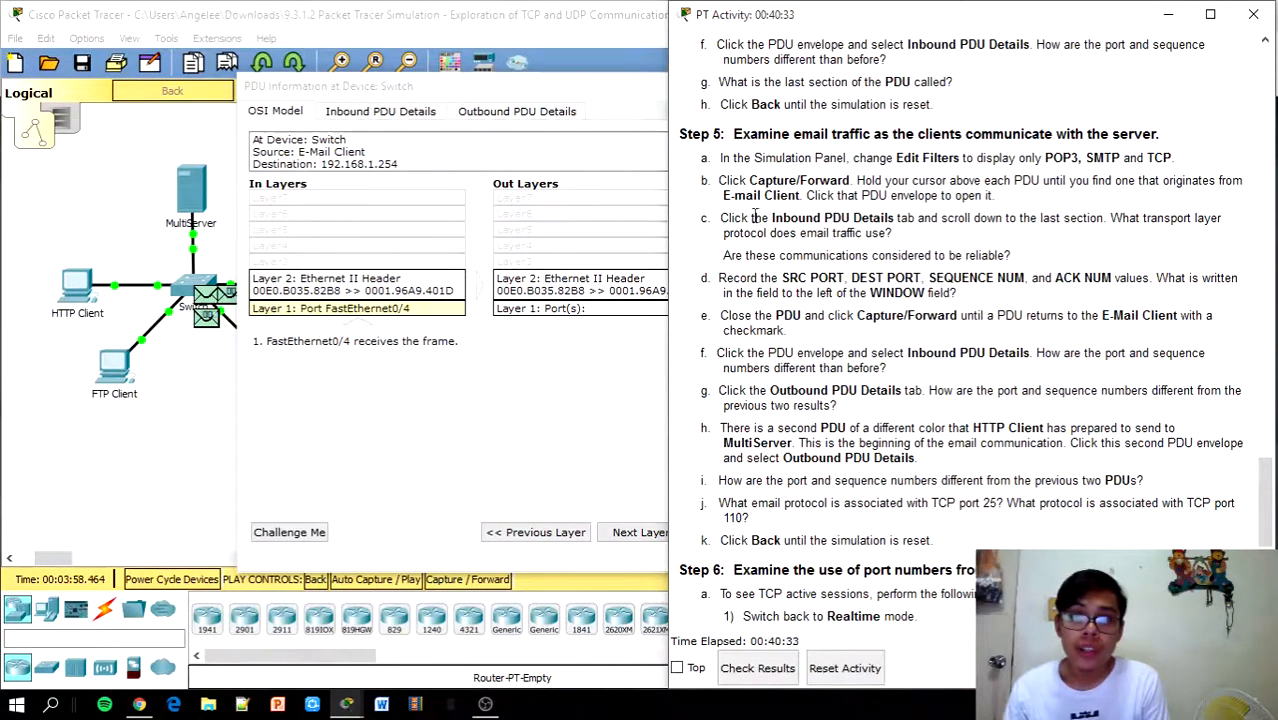
{"action": "left_click", "coordinate": [414, 114]}
{"action": "left_click", "coordinate": [1015, 120]}
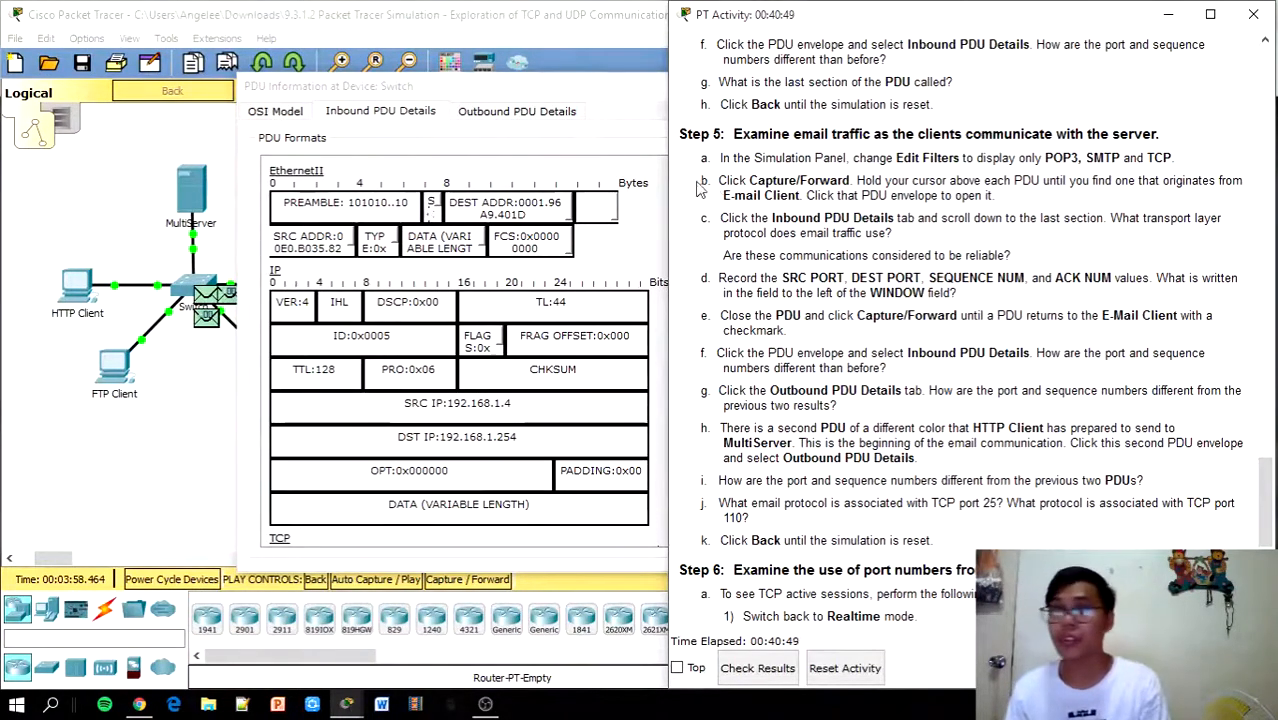
{"action": "left_click", "coordinate": [640, 218]}
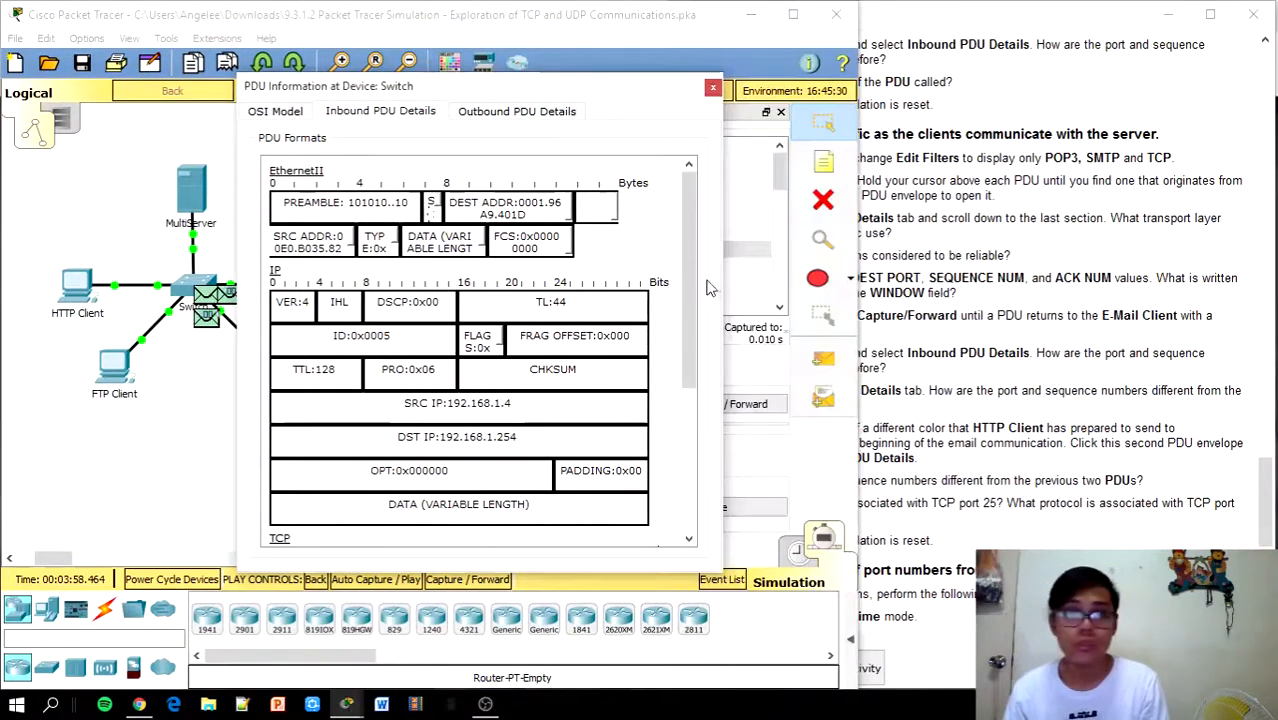
{"action": "left_click_drag", "start_coordinate": [687, 337], "coordinate": [687, 479]}
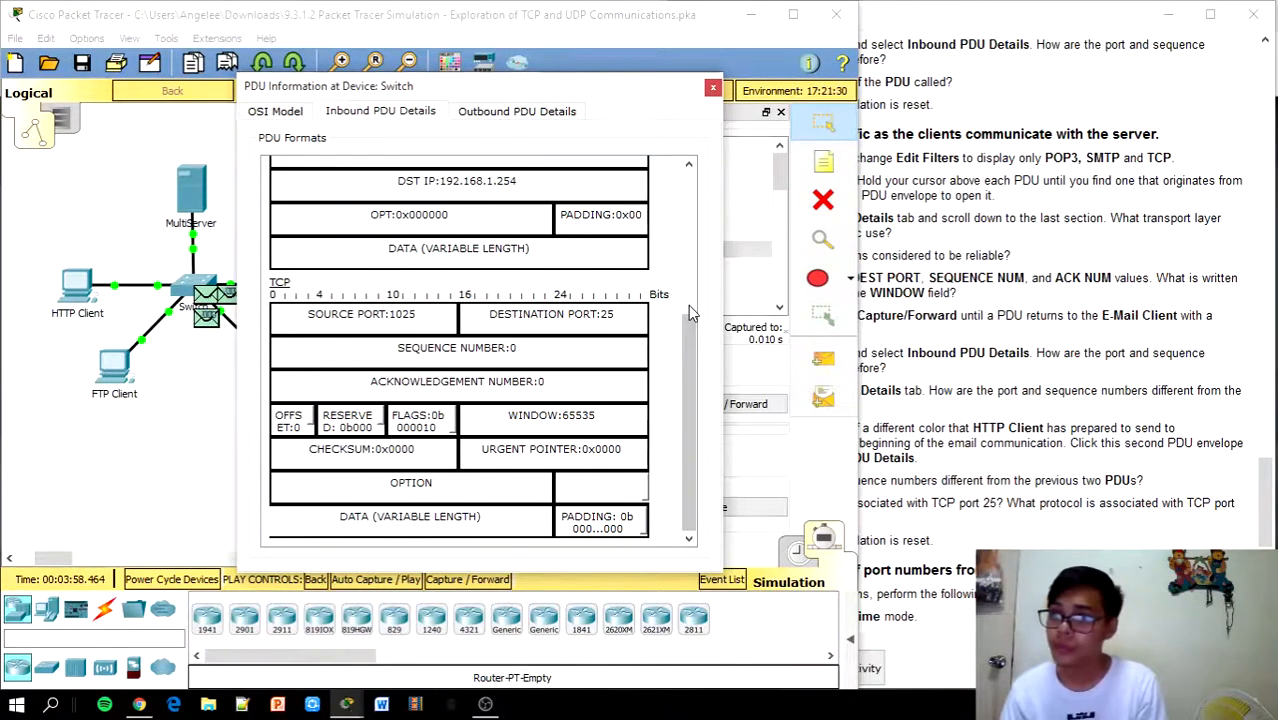
{"action": "left_click", "coordinate": [712, 88]}
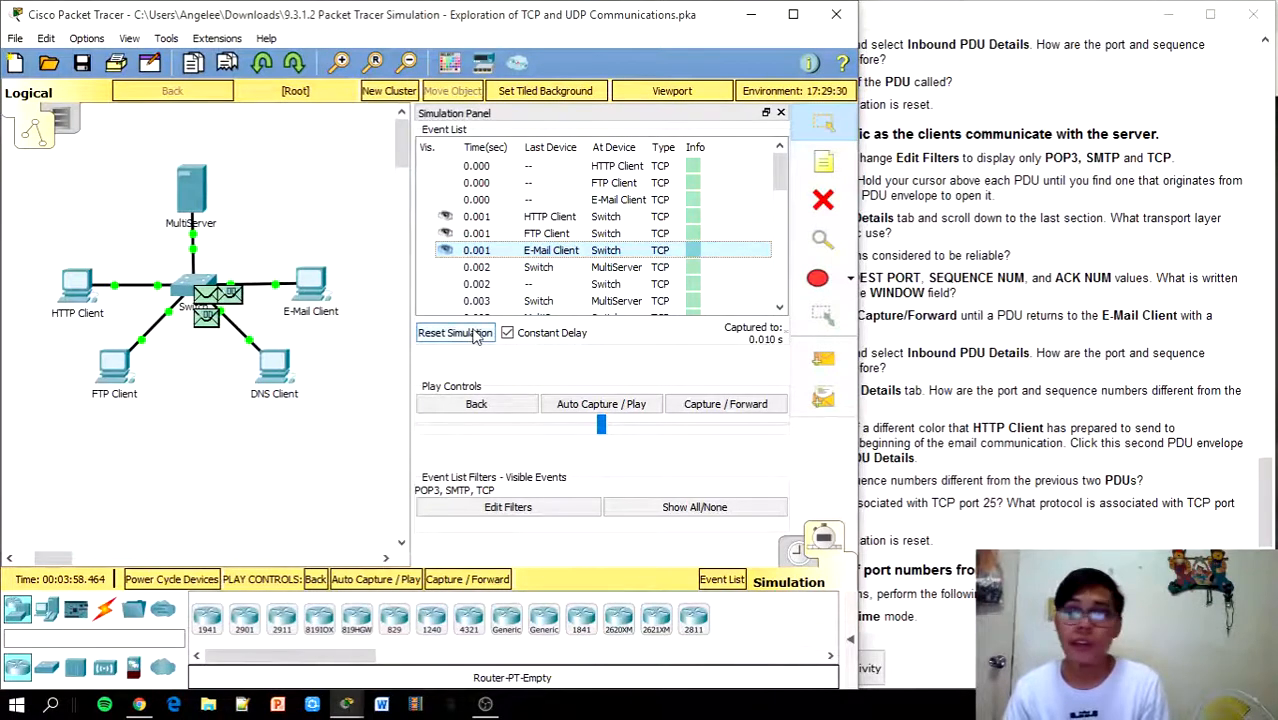
Step: Advance the simulation to 0.007 s, until a checkmarked PDU returns to E-Mail Client
{"action": "left_click", "coordinate": [735, 405]}
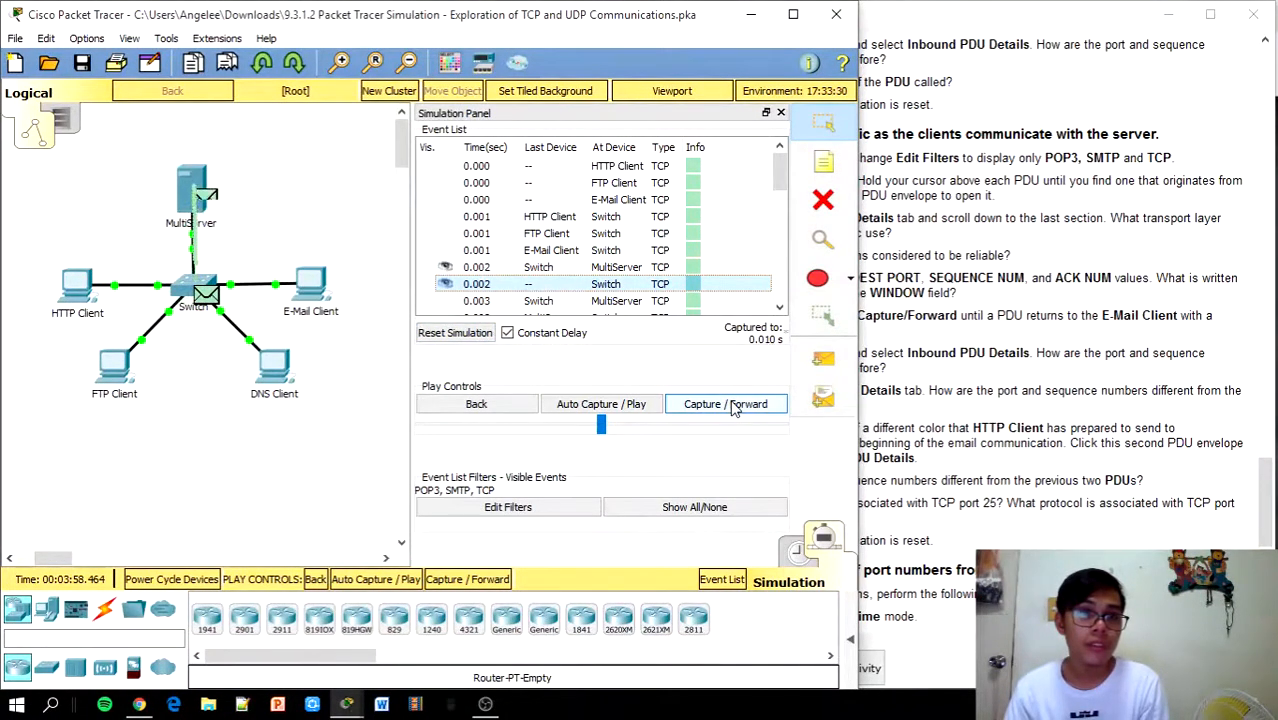
{"action": "left_click", "coordinate": [735, 405]}
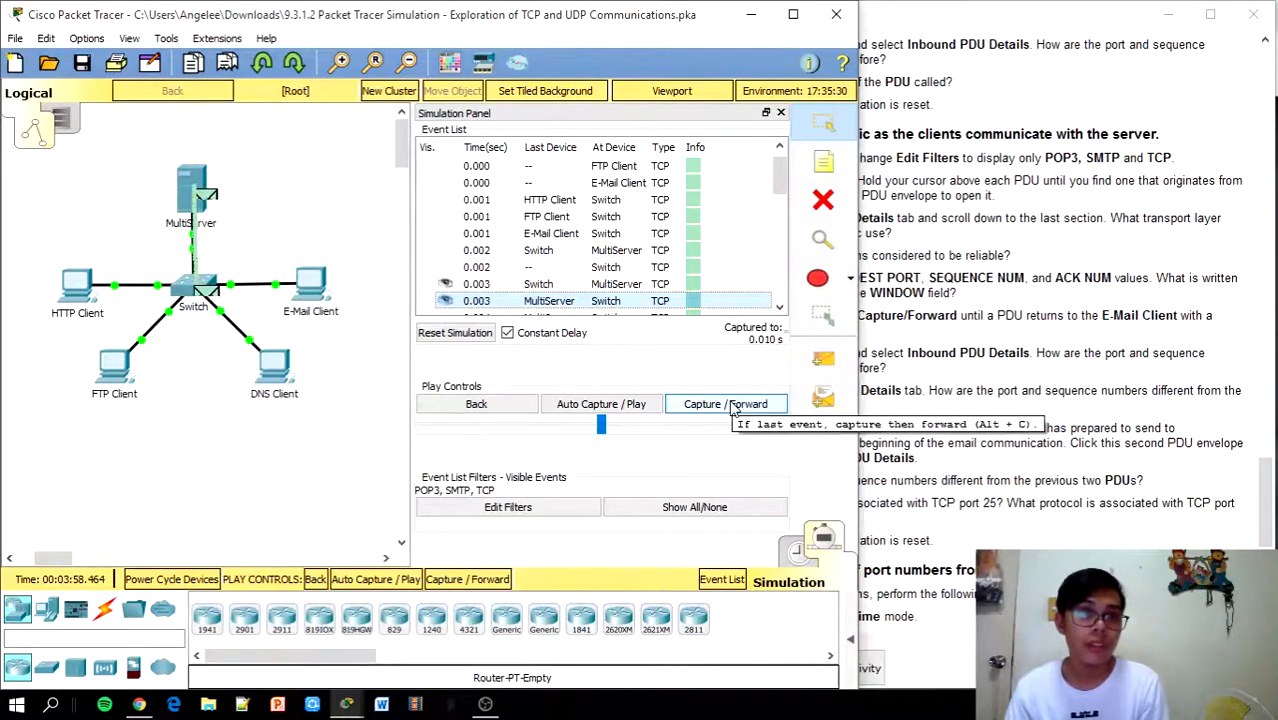
{"action": "left_click", "coordinate": [733, 405]}
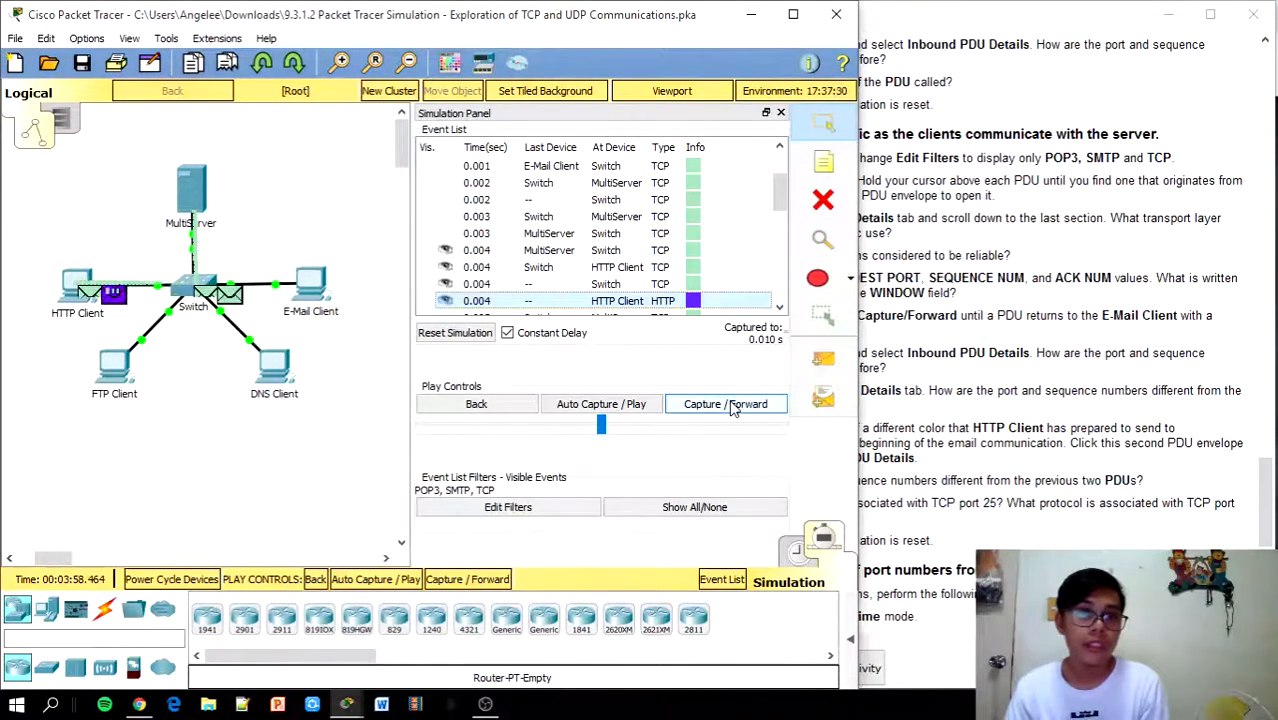
{"action": "left_click", "coordinate": [733, 405]}
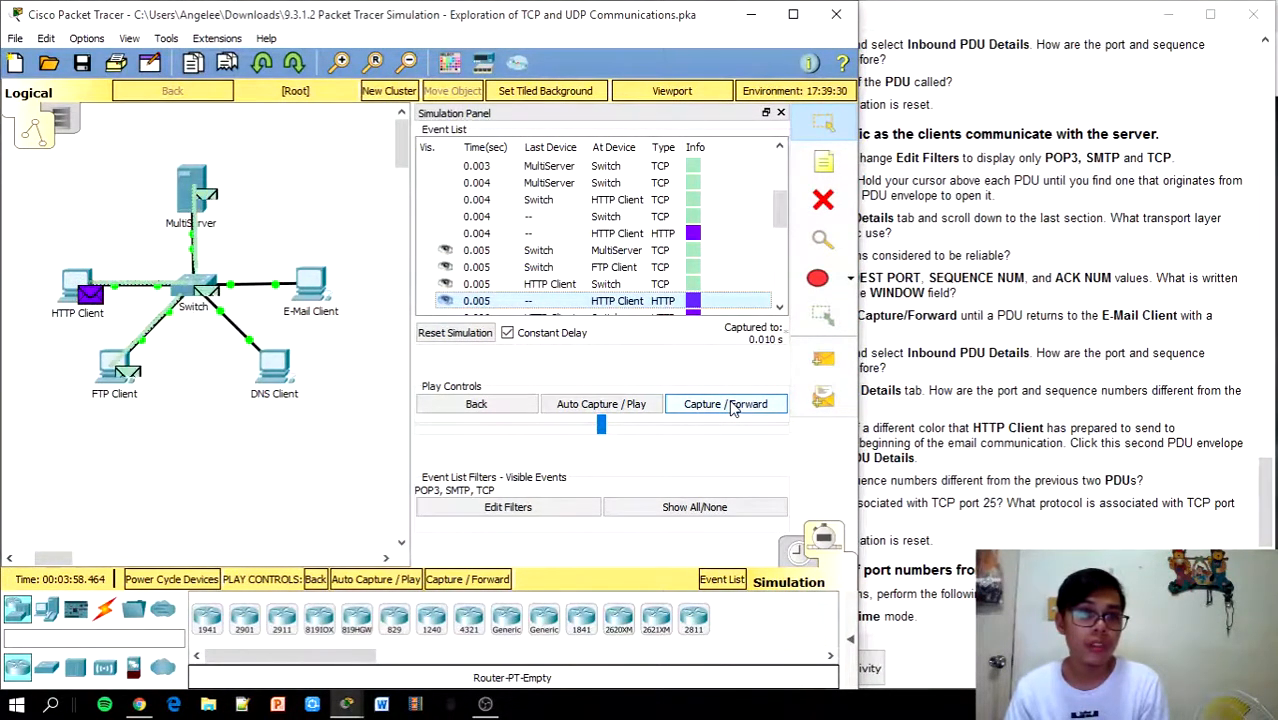
{"action": "left_click", "coordinate": [733, 405]}
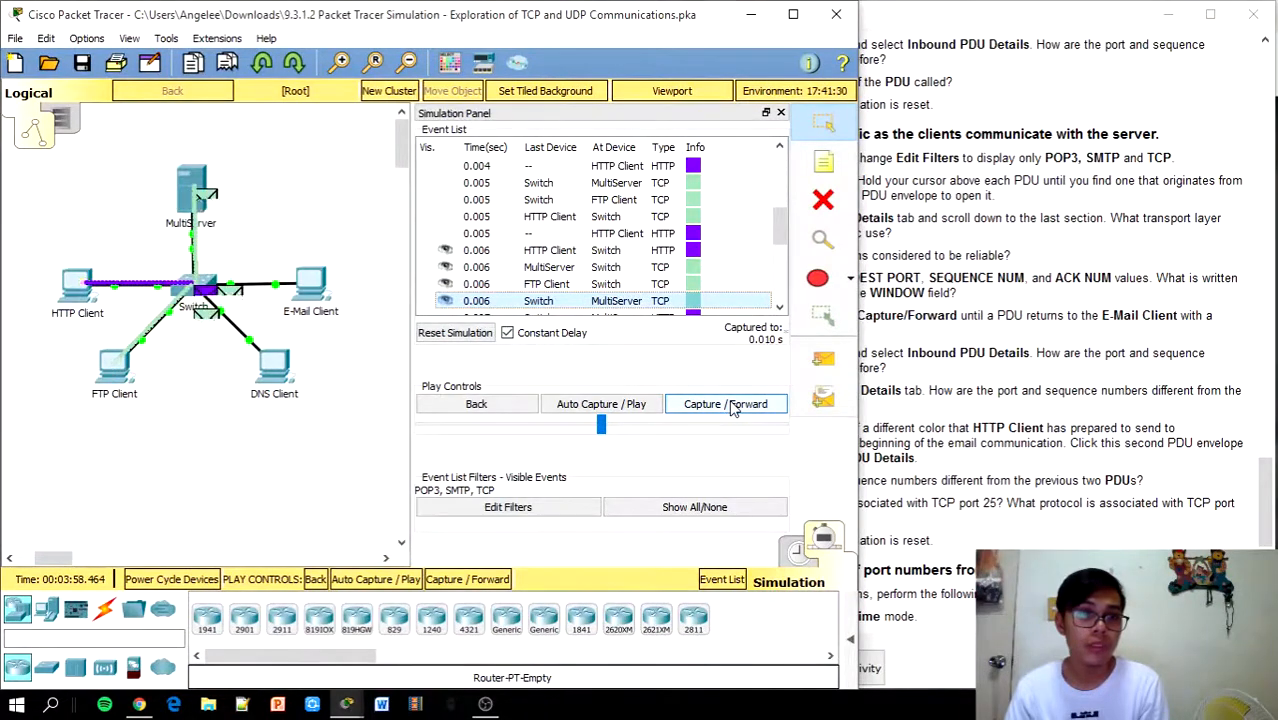
{"action": "left_click", "coordinate": [733, 405]}
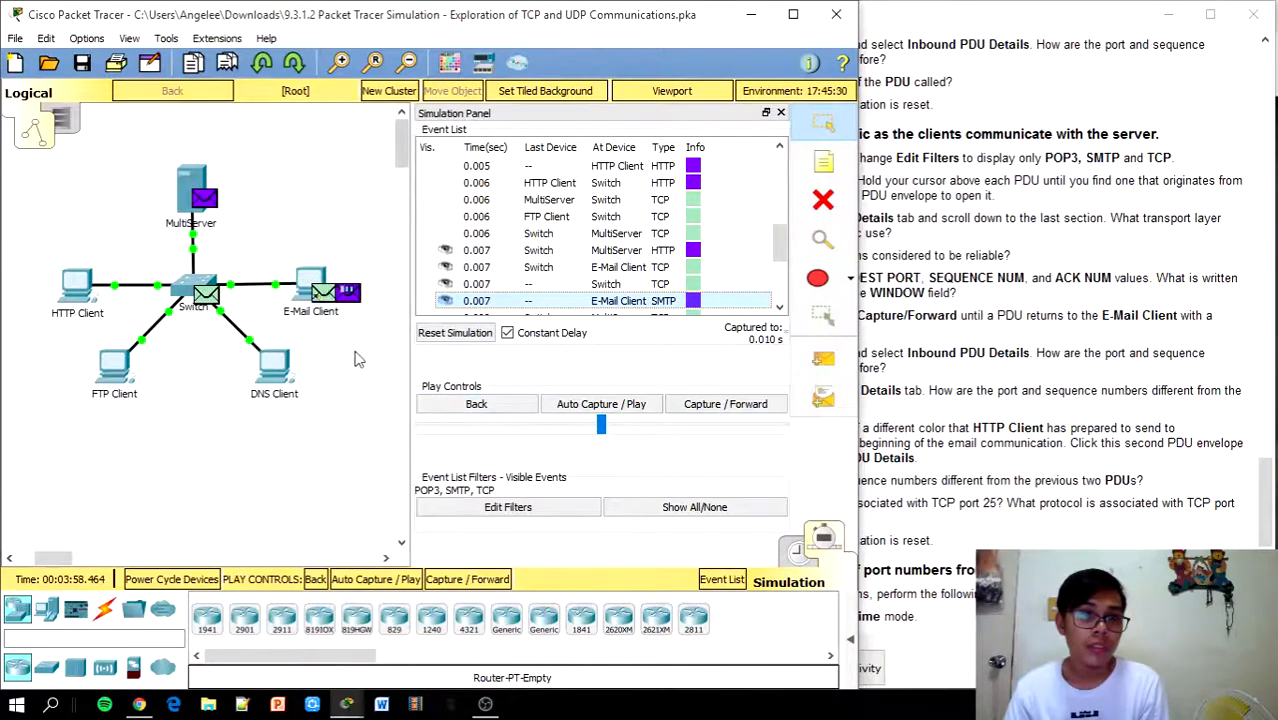
Step: Open the checkmarked TCP PDU at E-Mail Client, compare its inbound and outbound port and sequence numbers, and close the PDU window
{"action": "mouse_move", "coordinate": [321, 299]}
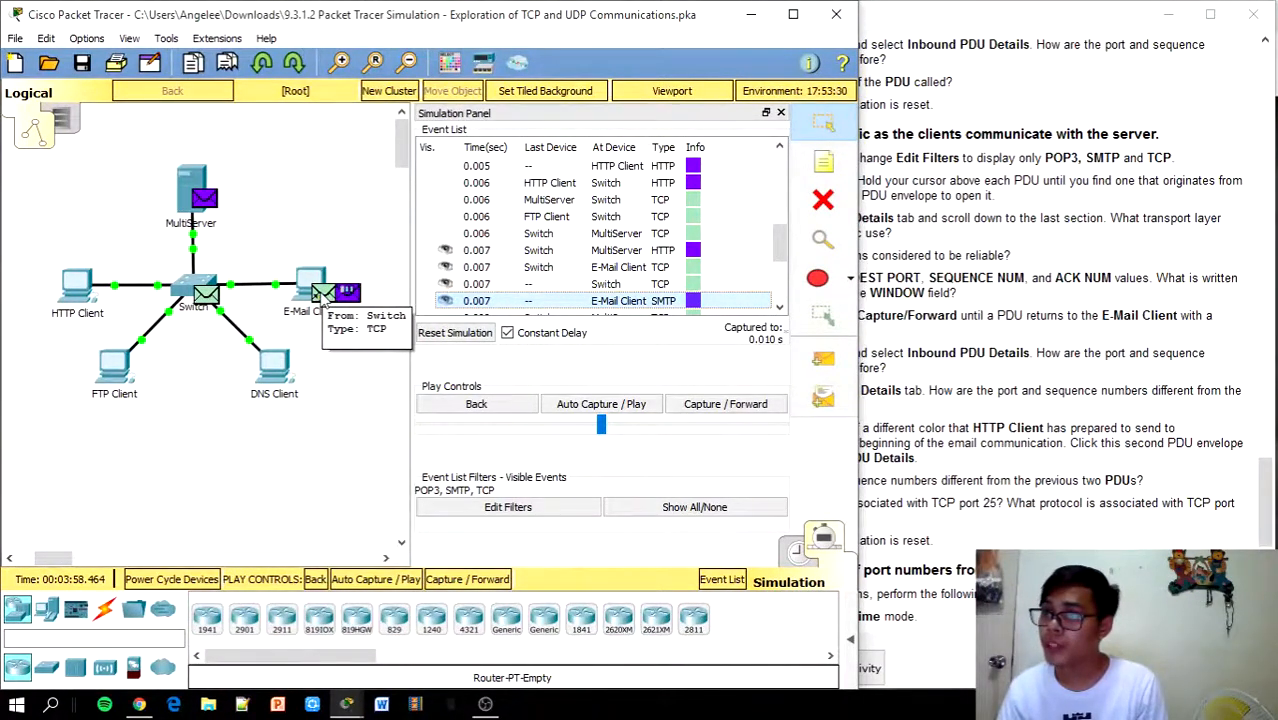
{"action": "left_click", "coordinate": [321, 299]}
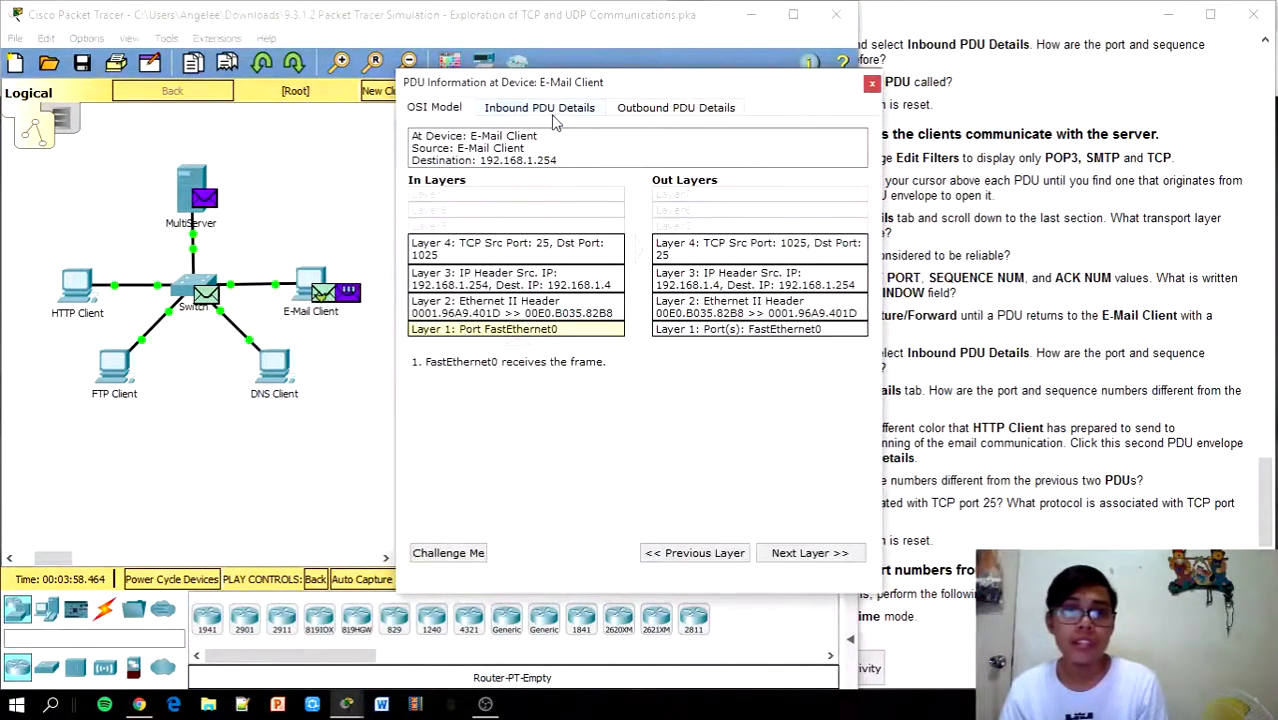
{"action": "left_click", "coordinate": [556, 121]}
{"action": "left_click_drag", "start_coordinate": [670, 79], "coordinate": [518, 64]}
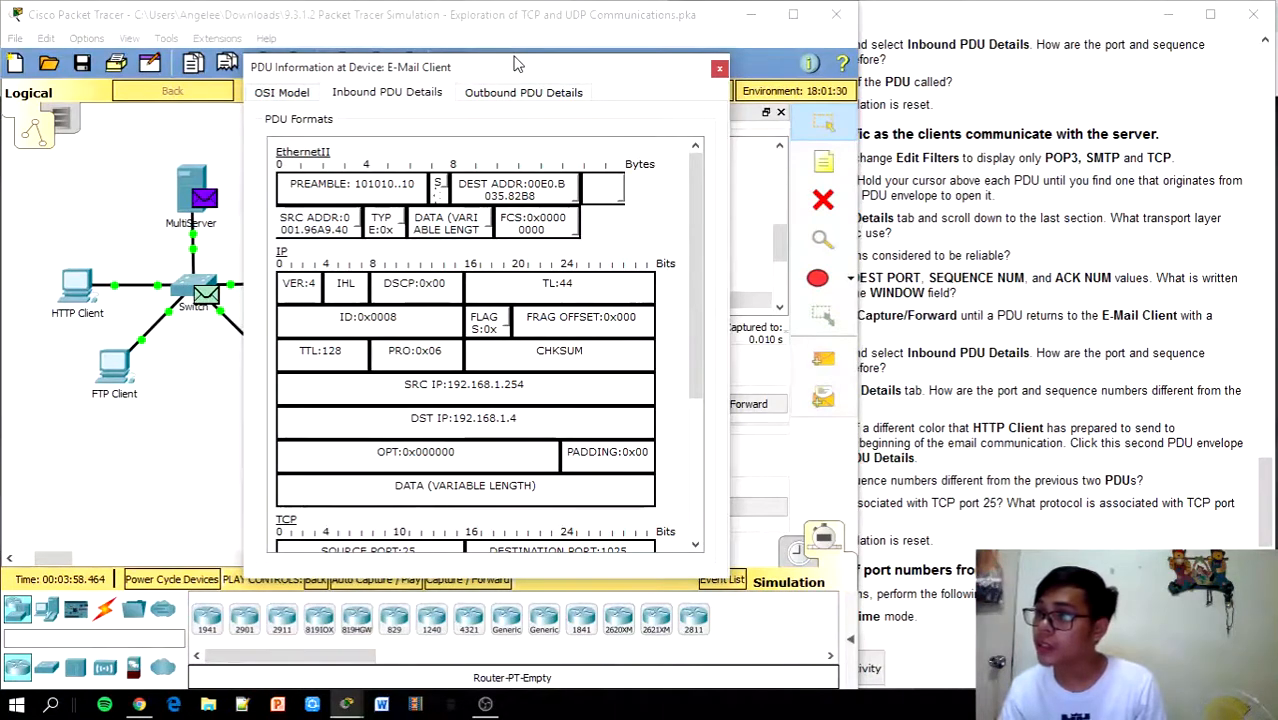
{"action": "left_click_drag", "start_coordinate": [696, 278], "coordinate": [697, 413]}
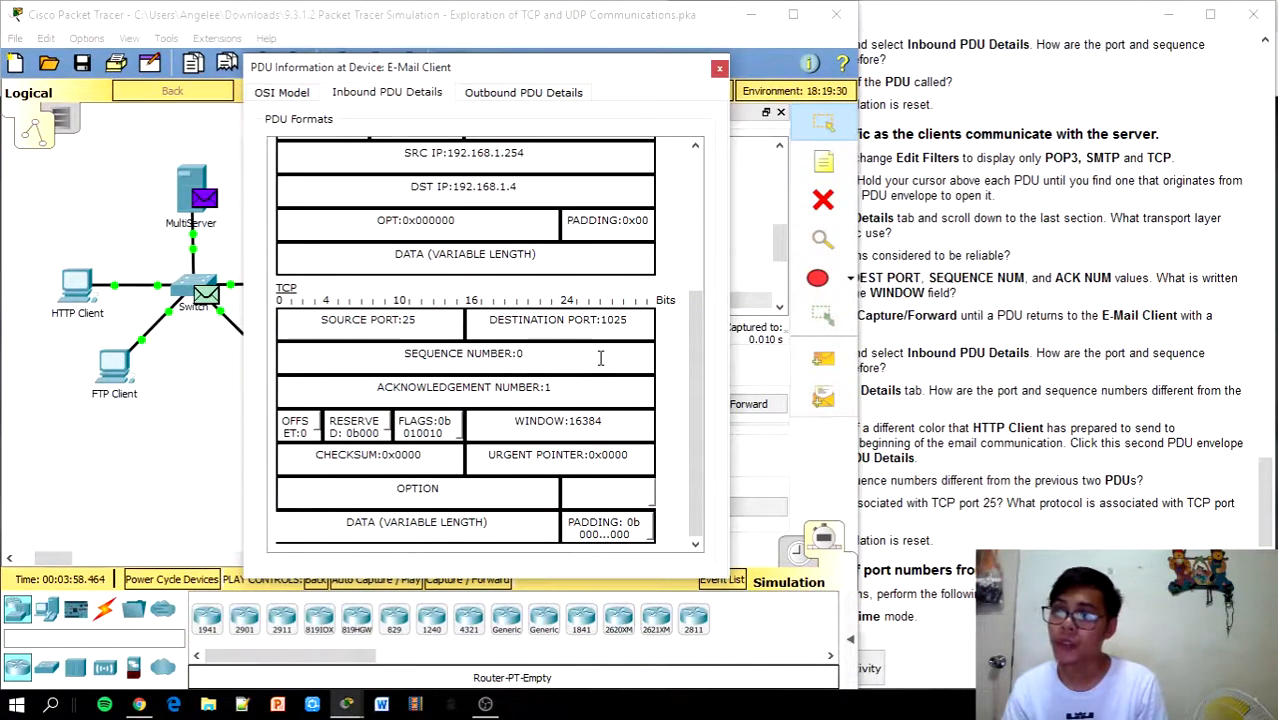
{"action": "left_click", "coordinate": [533, 93]}
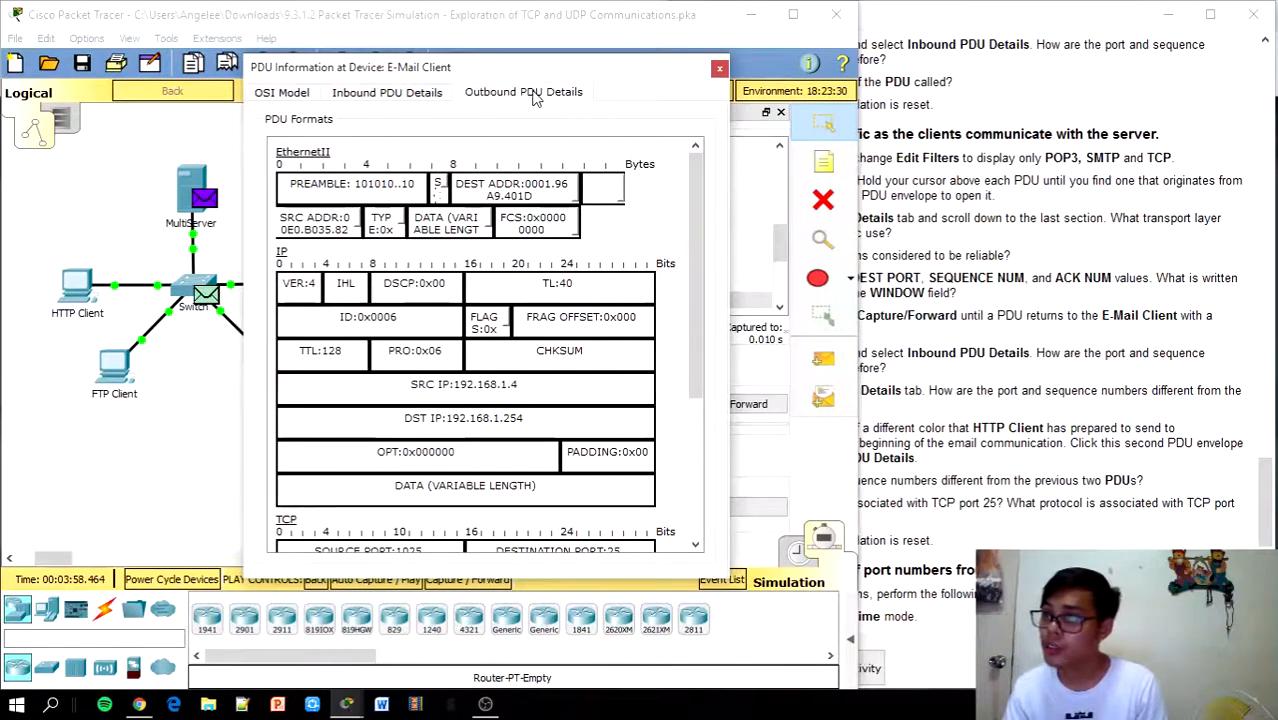
{"action": "left_click_drag", "start_coordinate": [697, 300], "coordinate": [697, 442]}
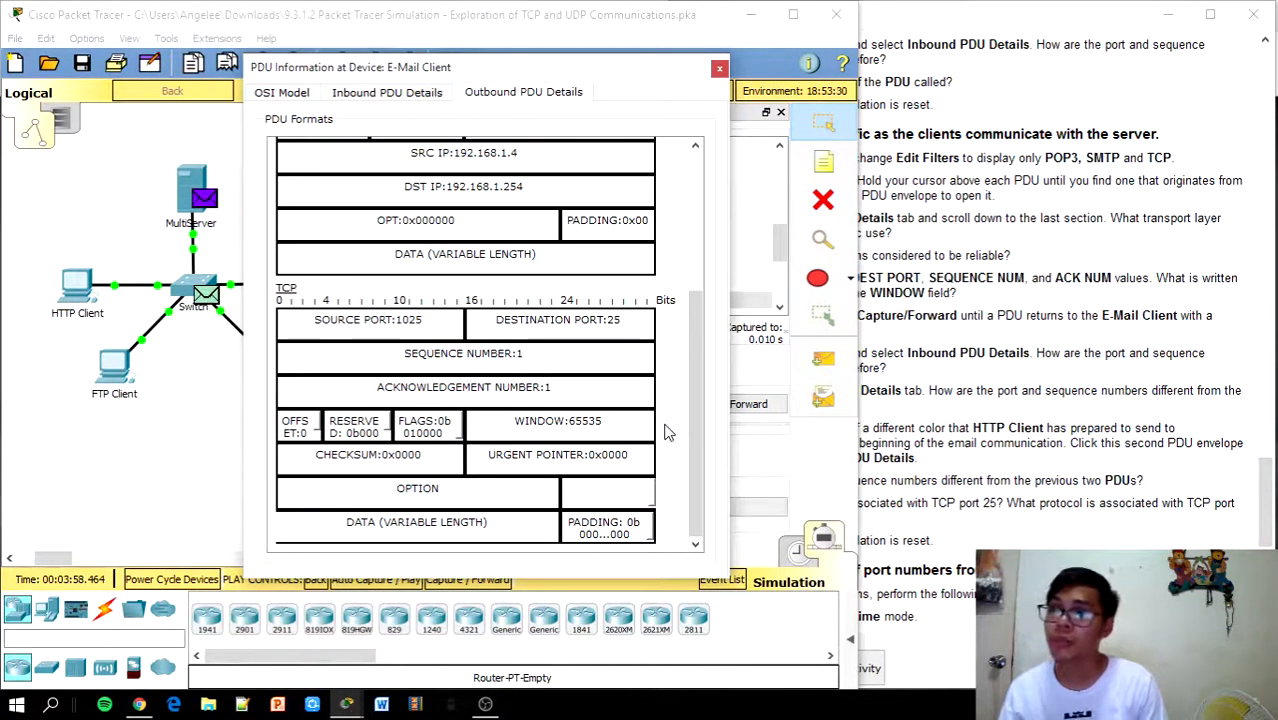
{"action": "left_click", "coordinate": [719, 68]}
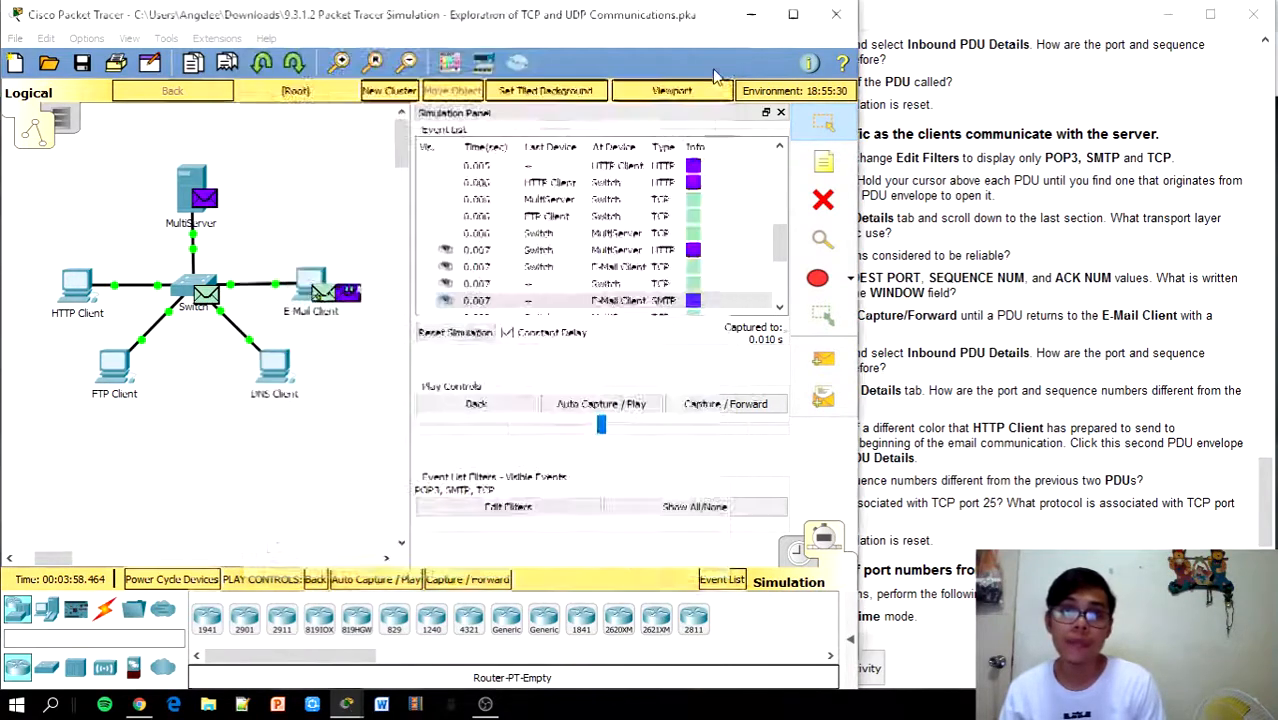
Step: Open the SMTP PDU at E-Mail Client, examine the TCP section of its outbound details, and close the PDU window
{"action": "mouse_move", "coordinate": [352, 302]}
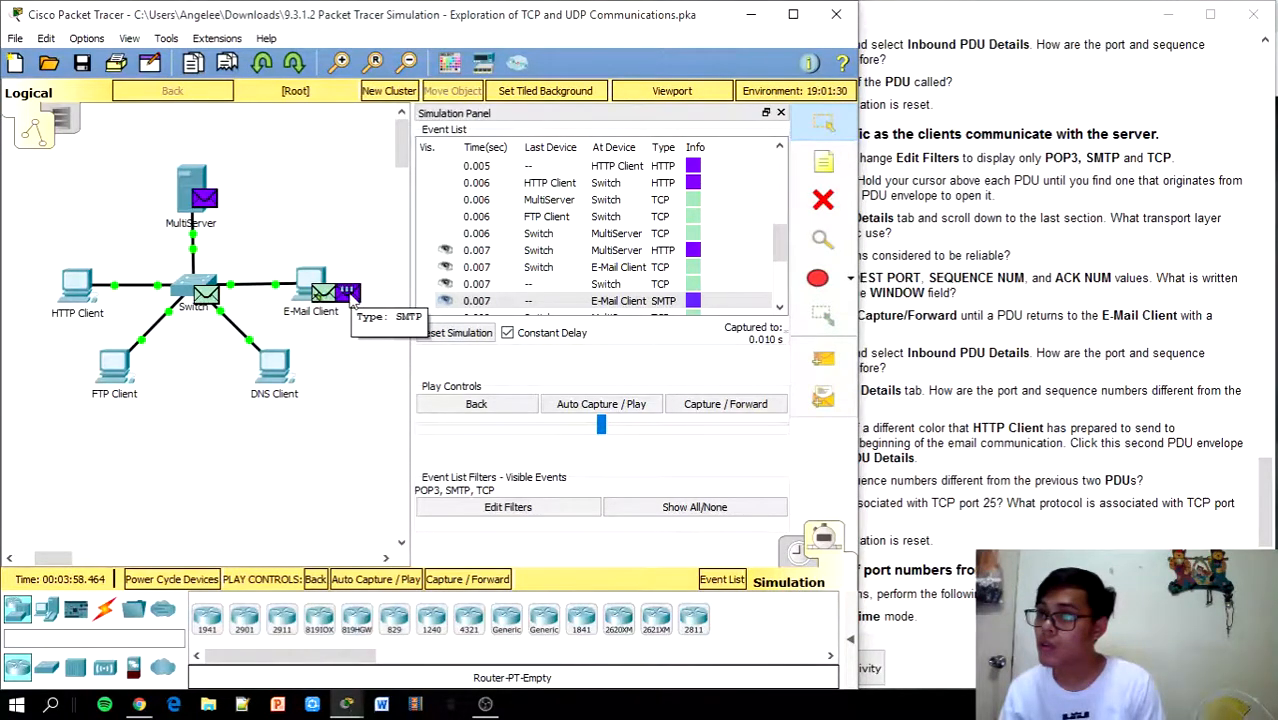
{"action": "left_click", "coordinate": [349, 293]}
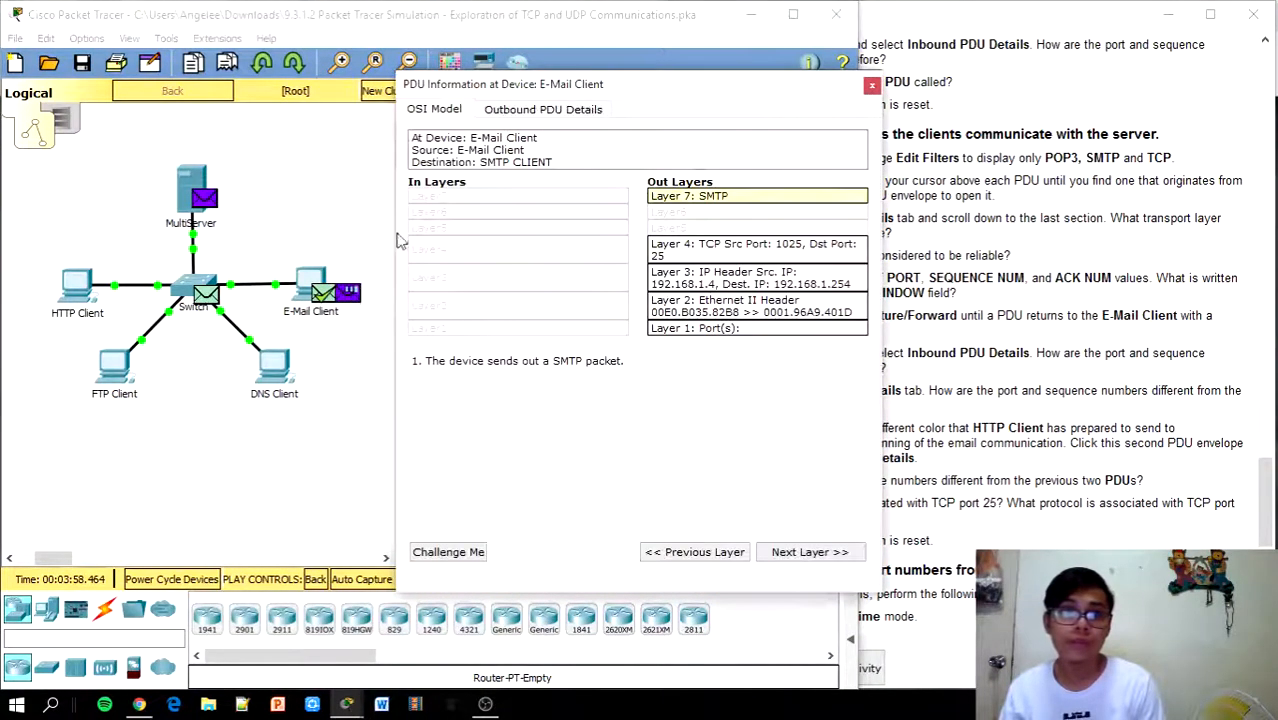
{"action": "left_click", "coordinate": [500, 110]}
{"action": "left_click_drag", "start_coordinate": [638, 86], "coordinate": [544, 90]}
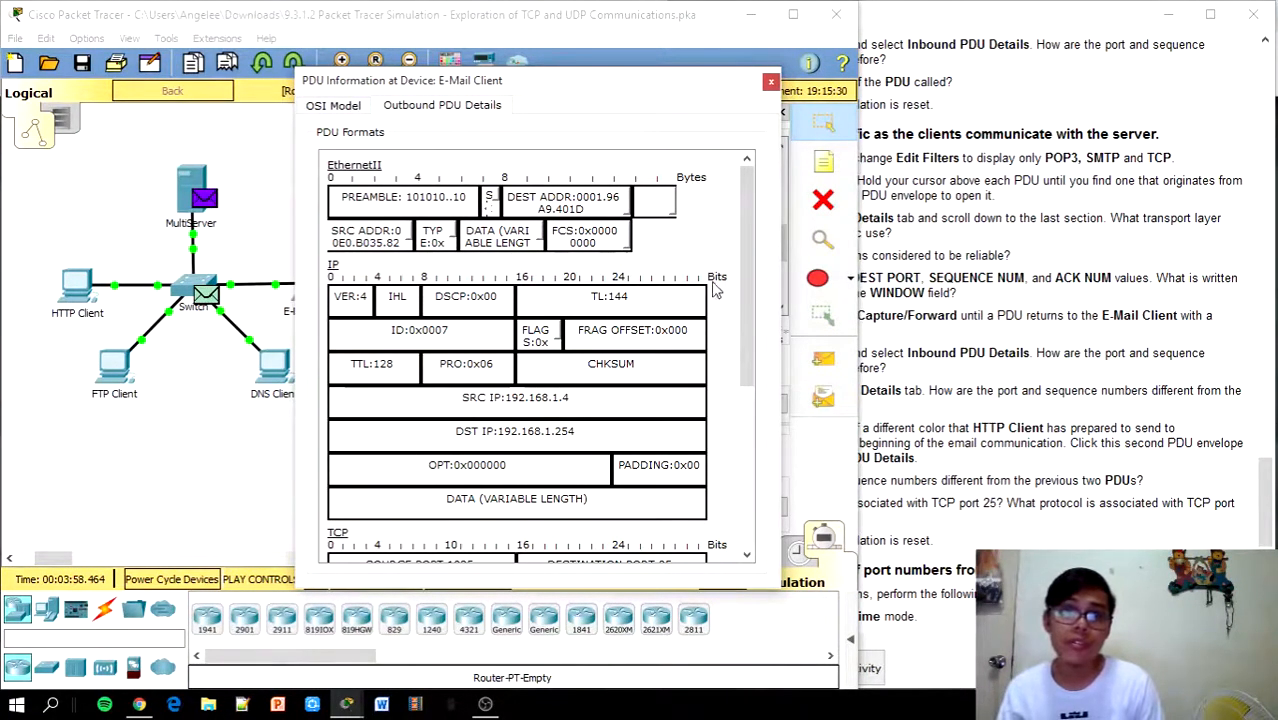
{"action": "left_click_drag", "start_coordinate": [747, 287], "coordinate": [755, 452]}
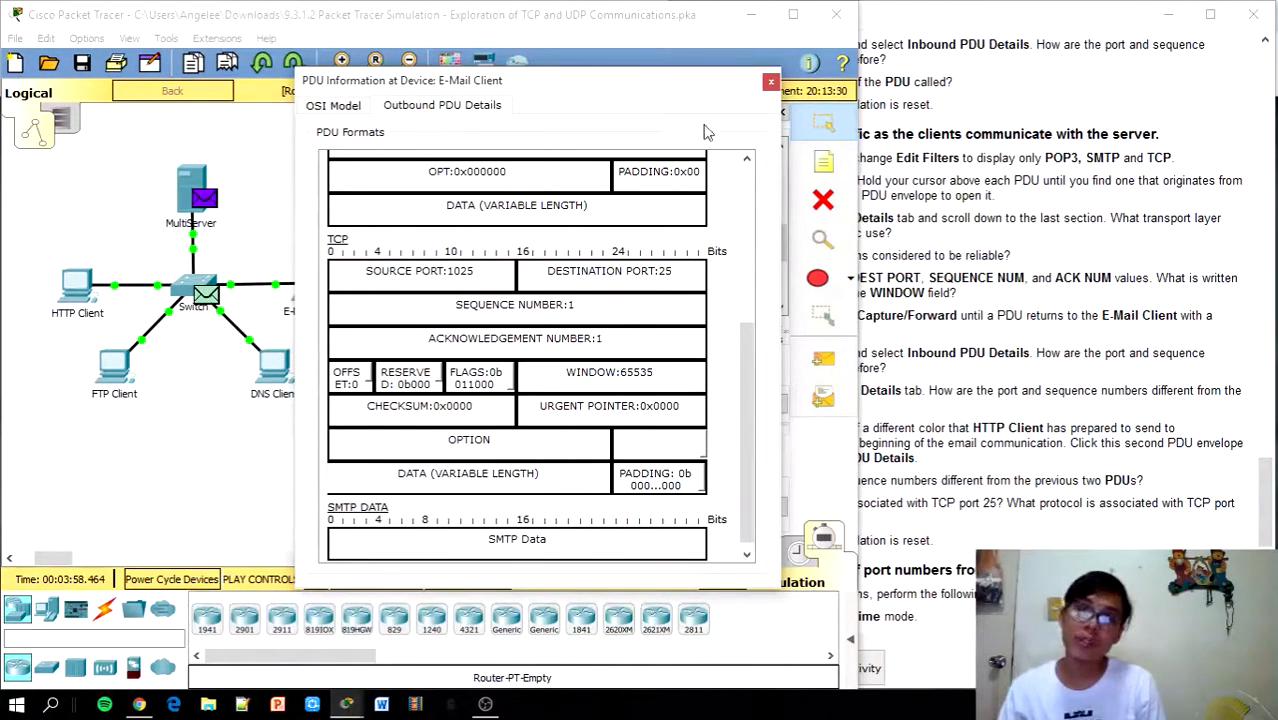
{"action": "left_click", "coordinate": [771, 80]}
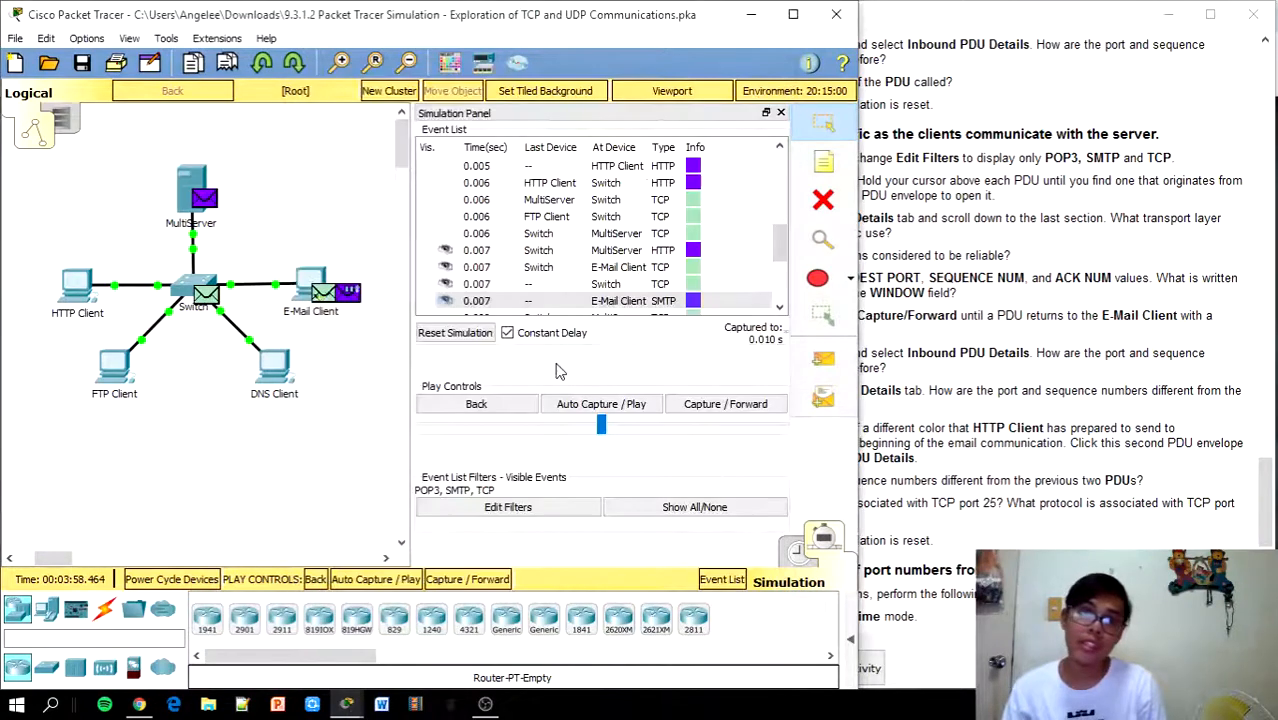
Step: Step the simulation back to 0.000 s and switch to Realtime mode
{"action": "left_click", "coordinate": [490, 408]}
{"action": "left_click", "coordinate": [490, 408]}
{"action": "left_click", "coordinate": [490, 408]}
{"action": "left_click", "coordinate": [490, 408]}
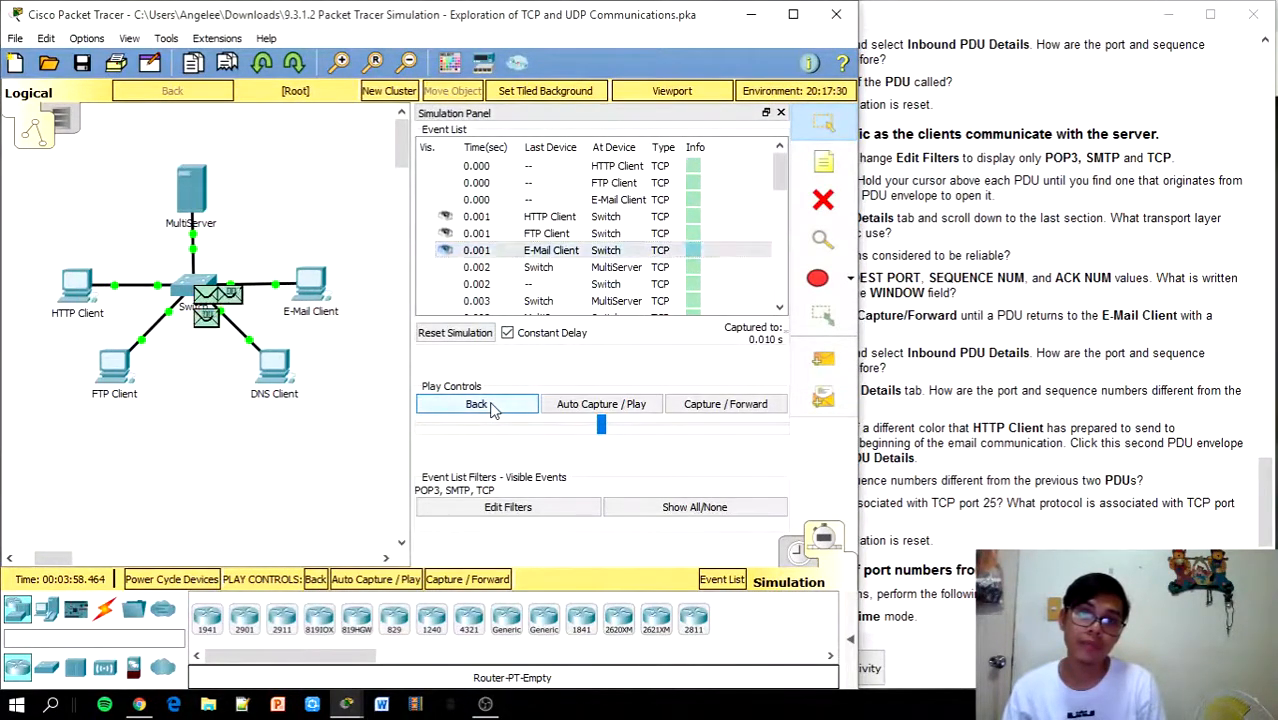
{"action": "left_click", "coordinate": [490, 408]}
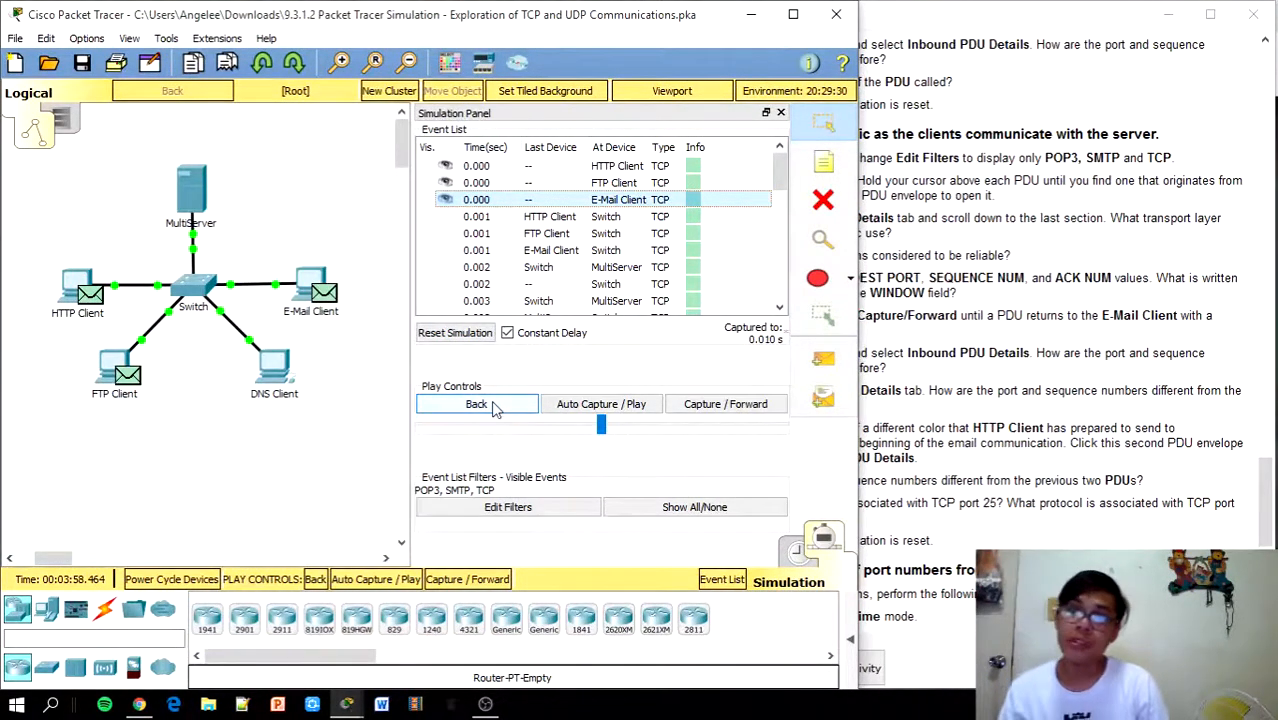
{"action": "left_click", "coordinate": [793, 558]}
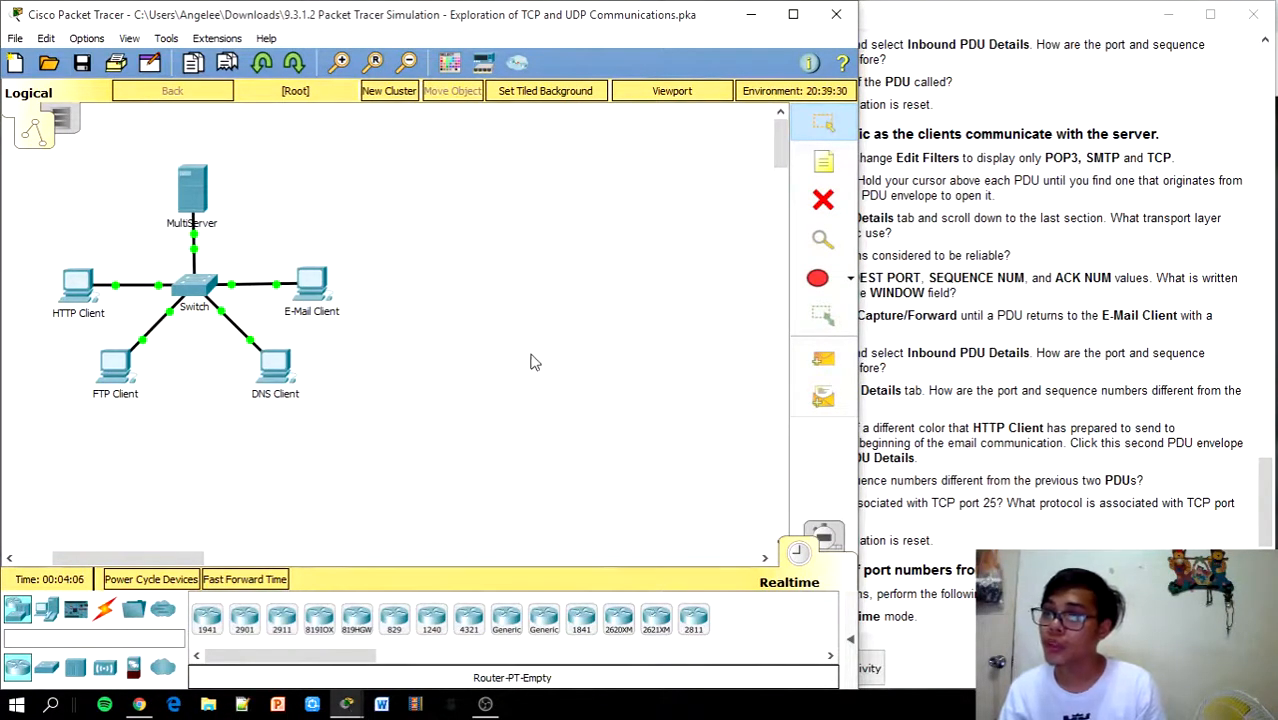
Step: Open the Command Prompt on MultiServer and try to run the command nestat
{"action": "left_click", "coordinate": [205, 198]}
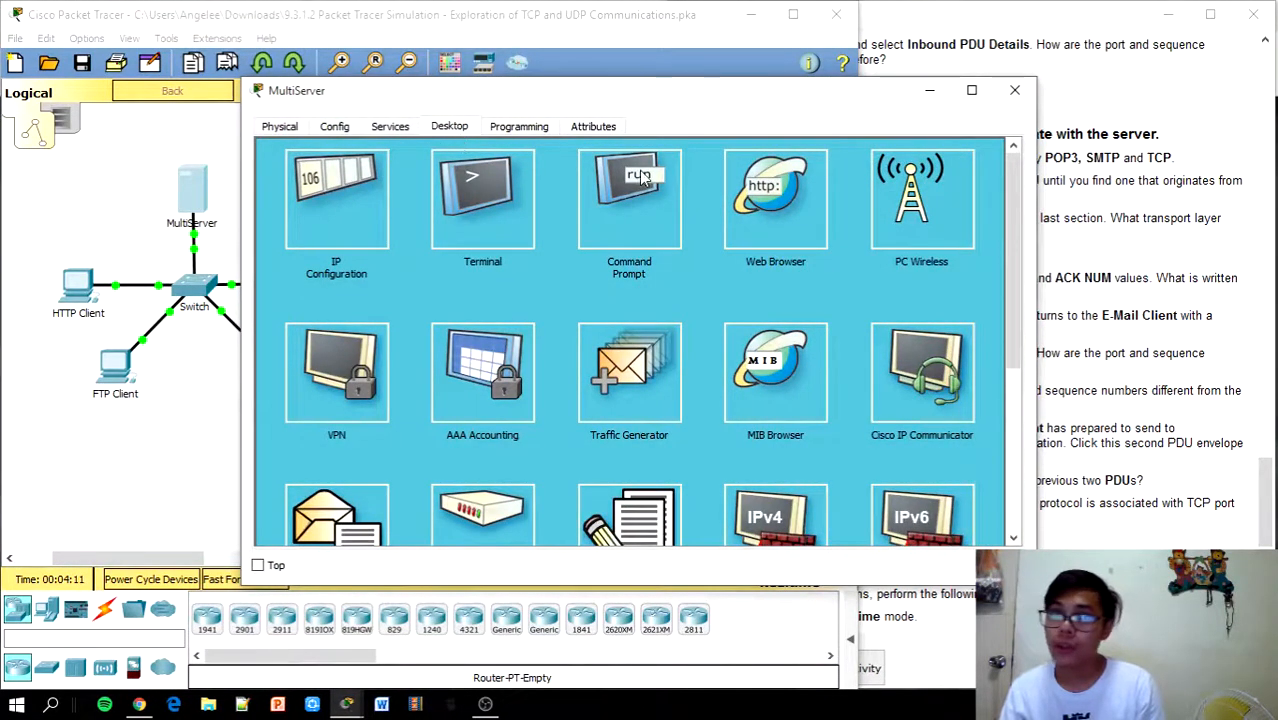
{"action": "left_click", "coordinate": [658, 198]}
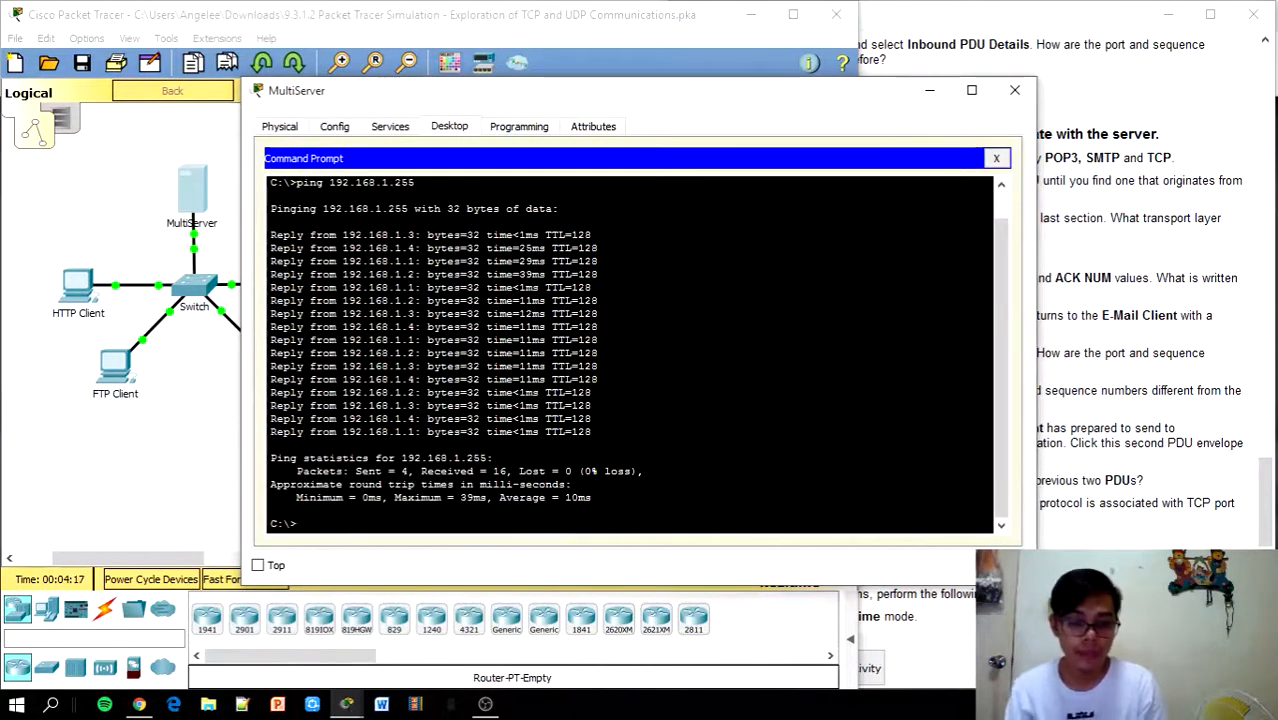
{"action": "type", "text": "nestat"}
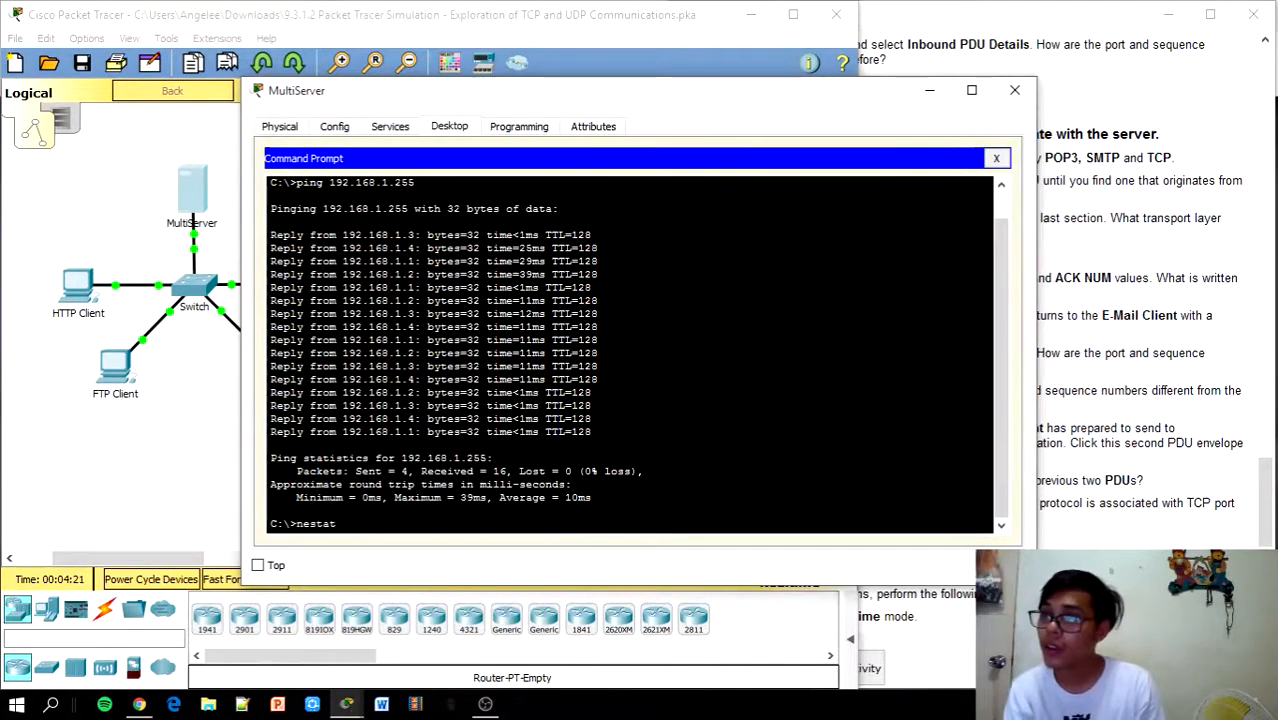
{"action": "key", "text": "Return"}
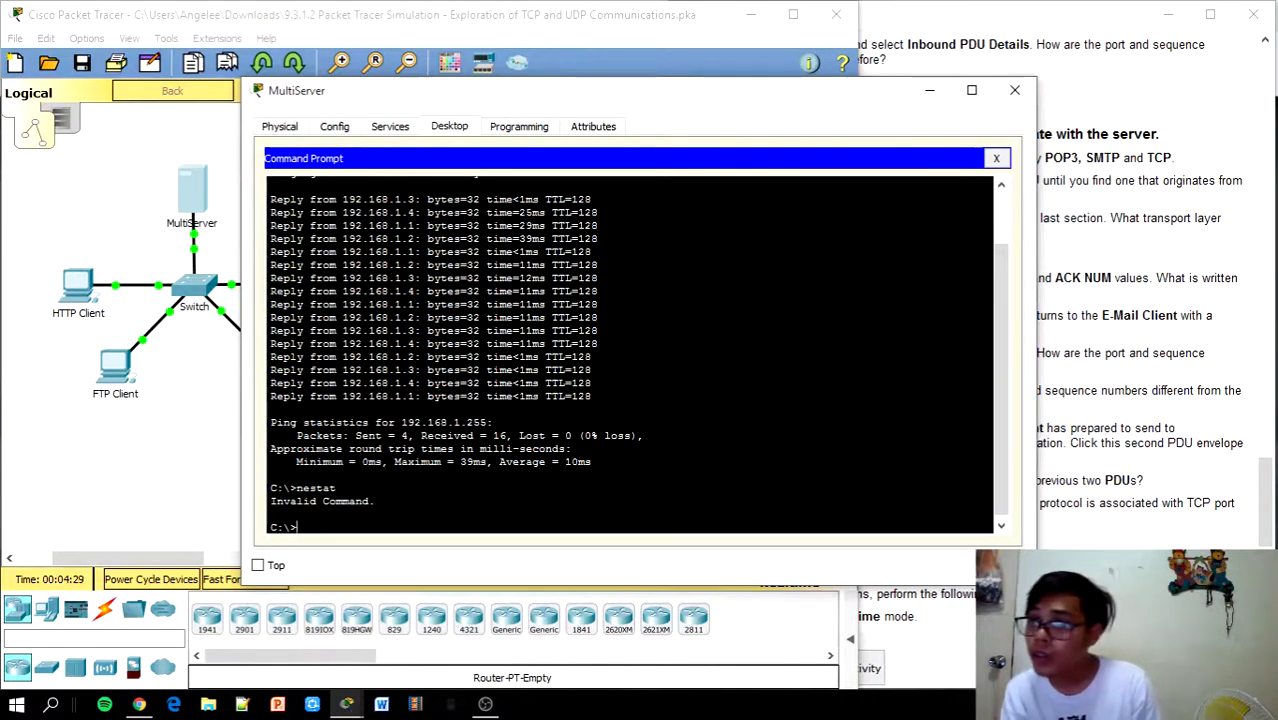
Step: Run netstat in MultiServer's Command Prompt to list the server's active connections
{"action": "type", "text": "nes"}
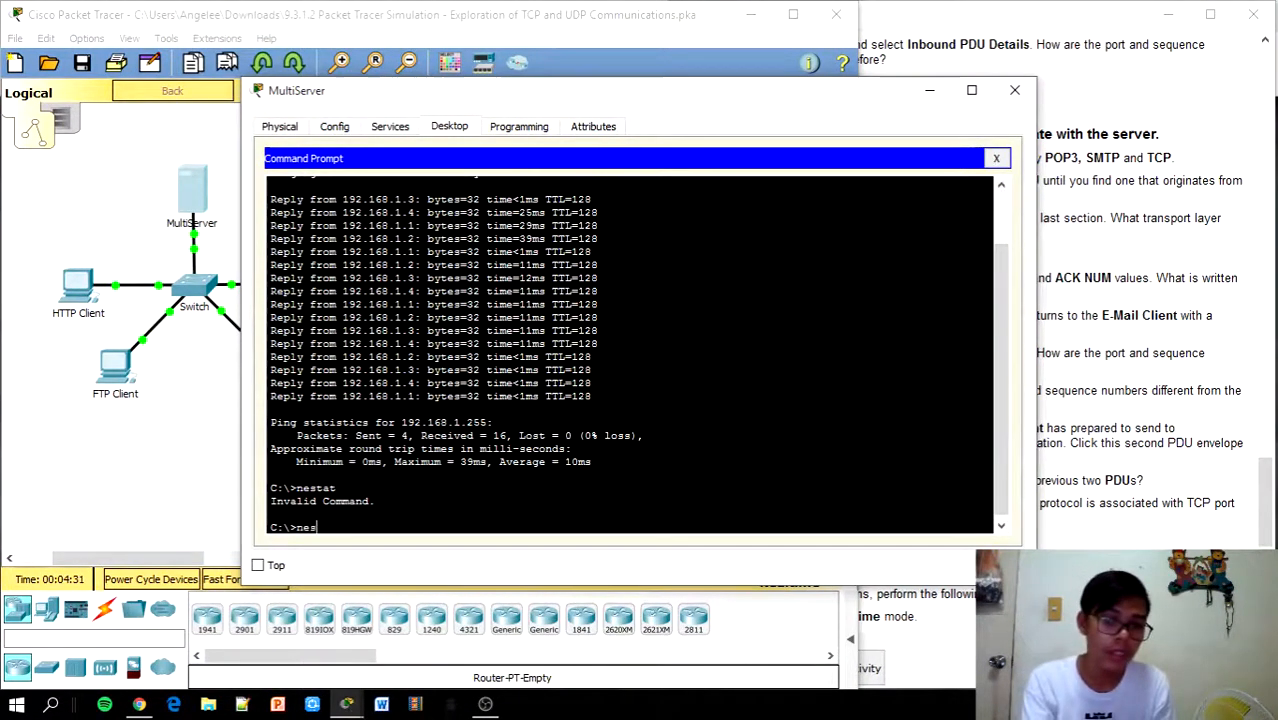
{"action": "type", "text": "tat"}
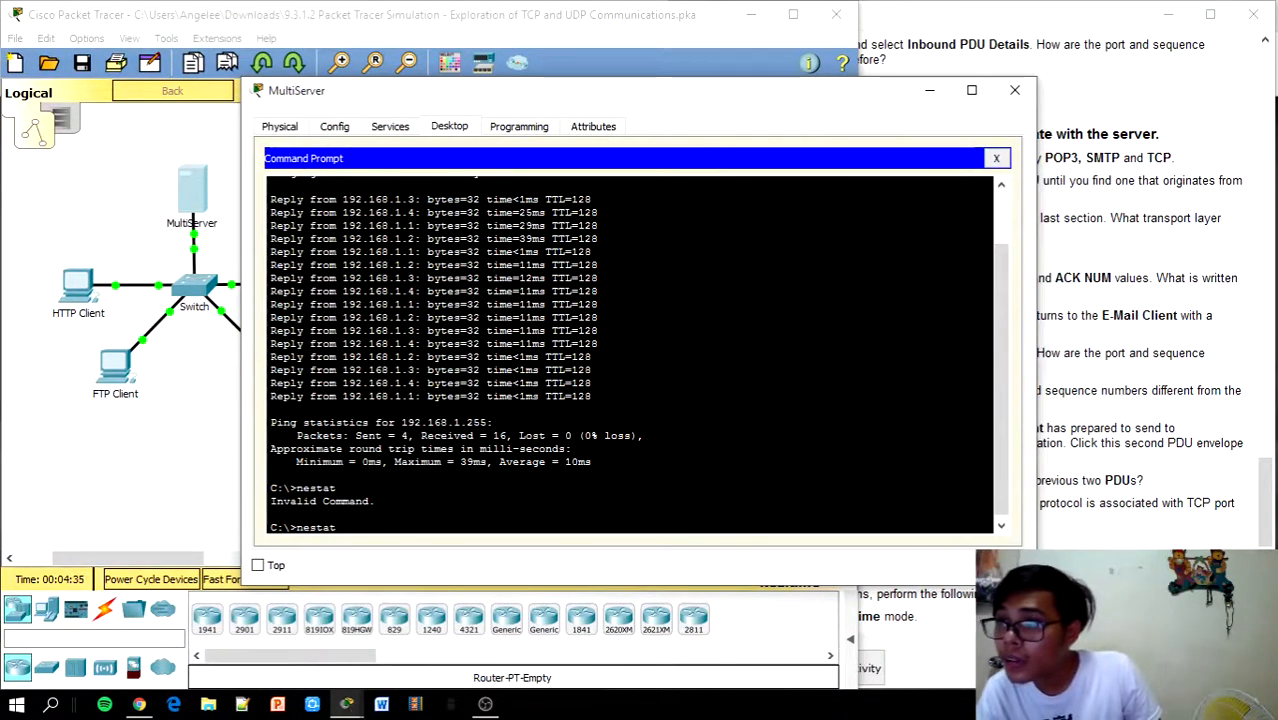
{"action": "key", "text": "BackSpace"}
{"action": "key", "text": "BackSpace"}
{"action": "key", "text": "BackSpace"}
{"action": "key", "text": "BackSpace"}
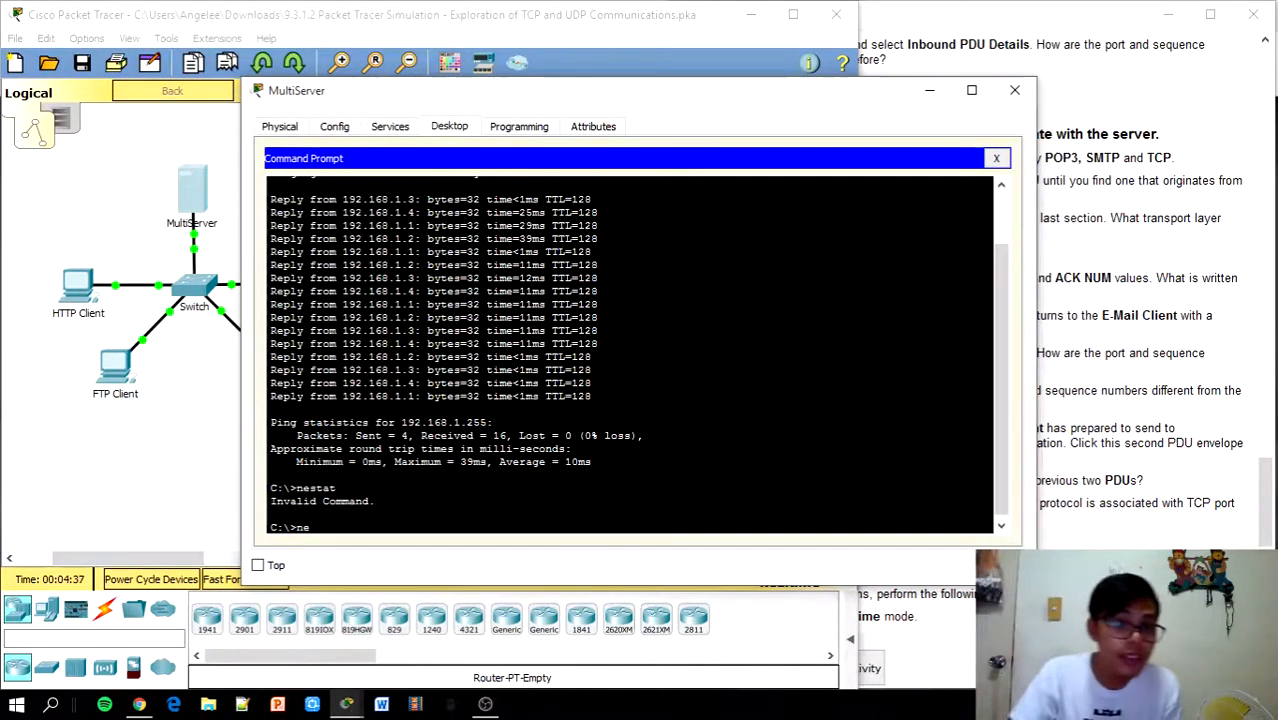
{"action": "type", "text": "tstat"}
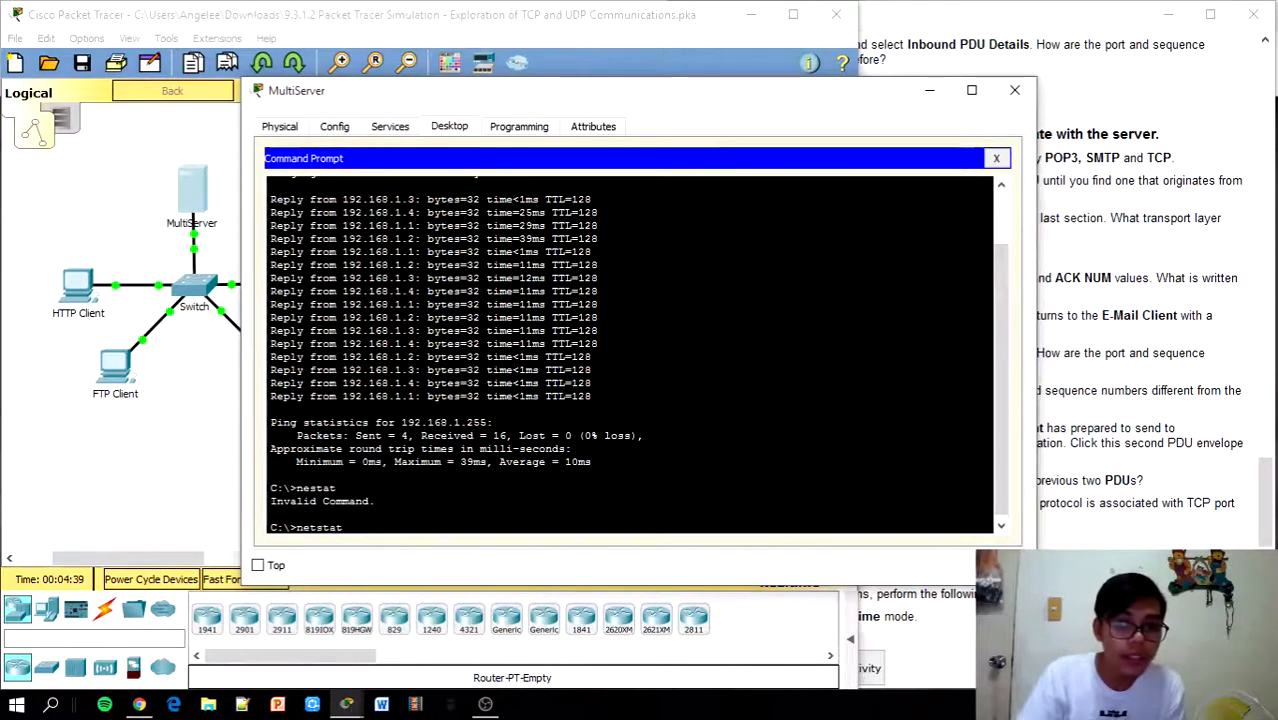
{"action": "key", "text": "Return"}
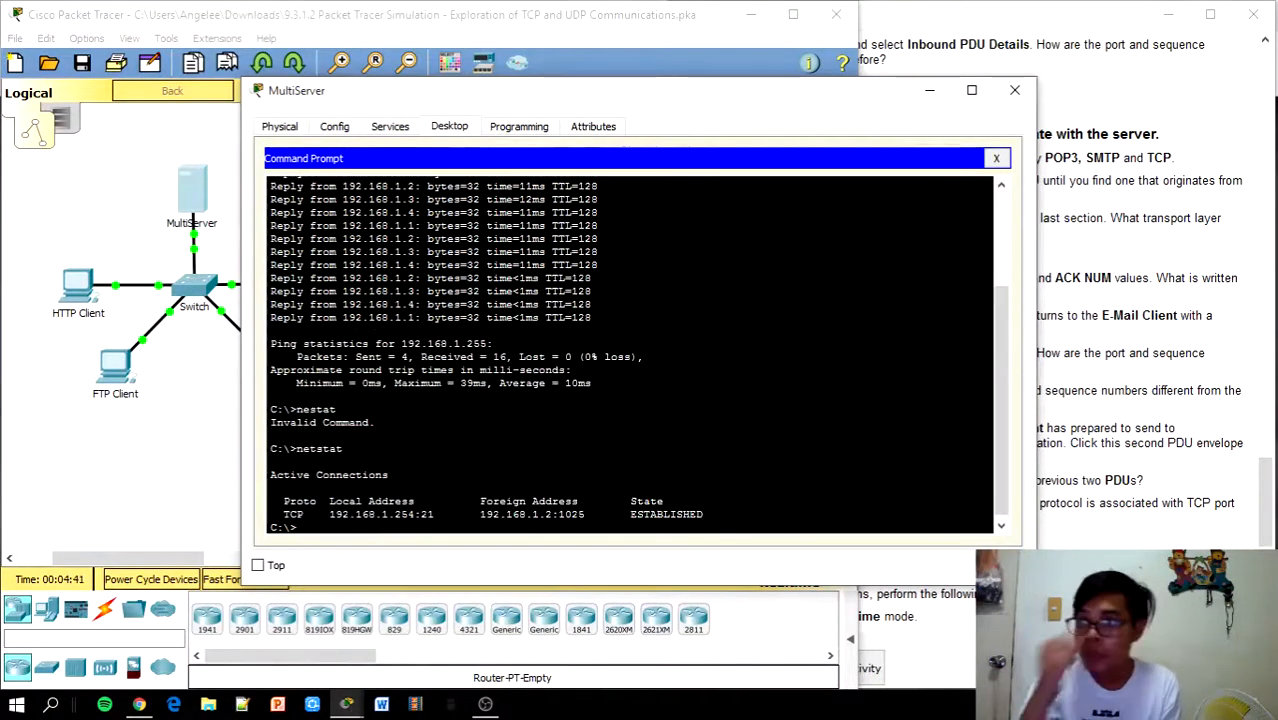